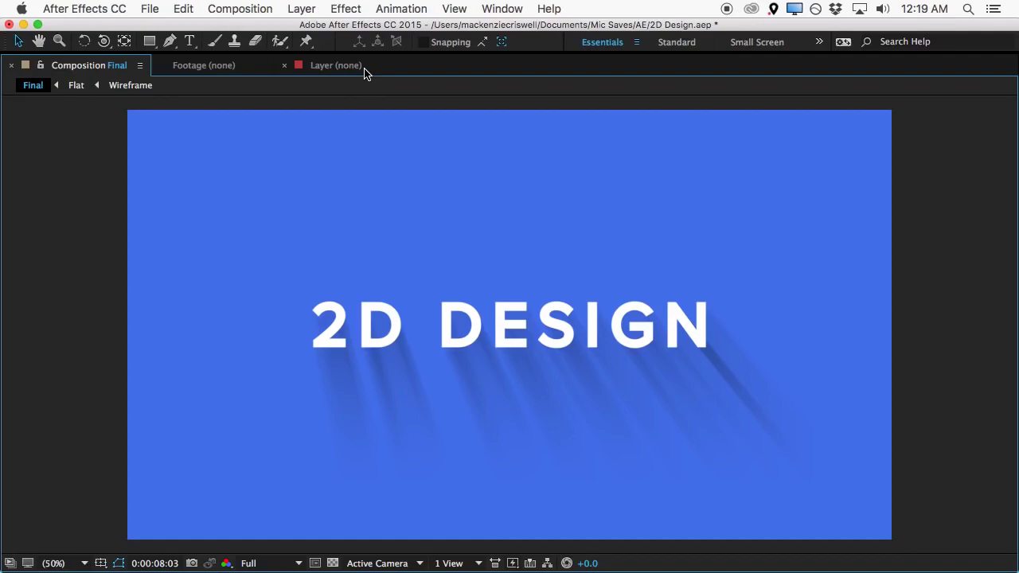
Start a new composition named Render Comp with a duration of 0:00:10:00
left_click(412, 254)
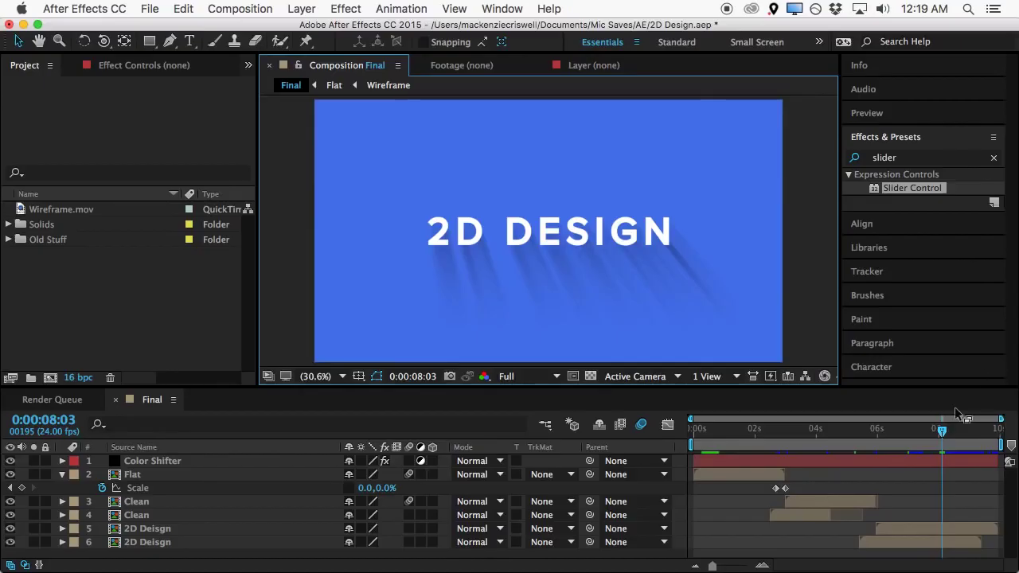
left_click(54, 290)
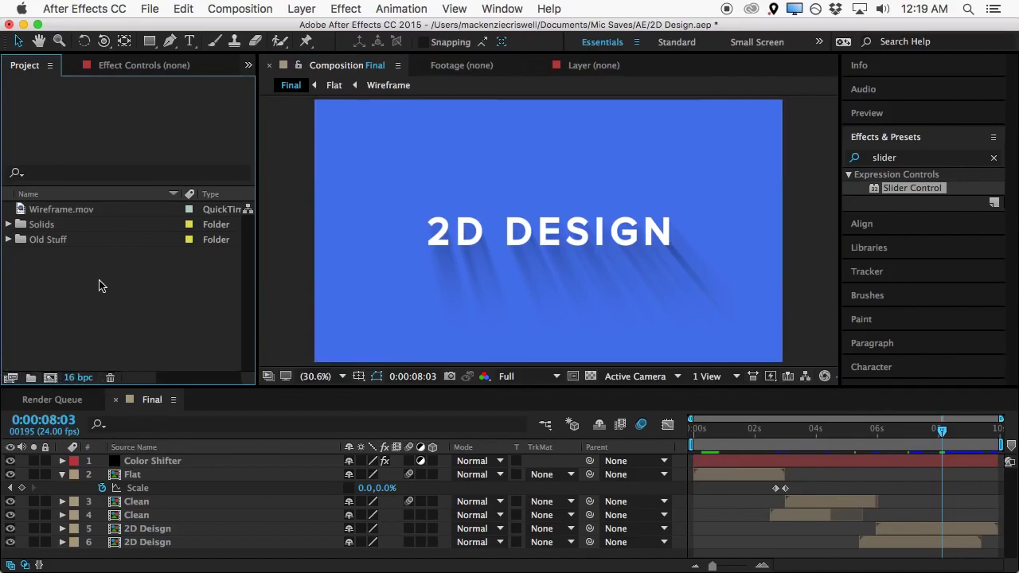
left_click(51, 378)
left_click_drag(463, 101, 523, 92)
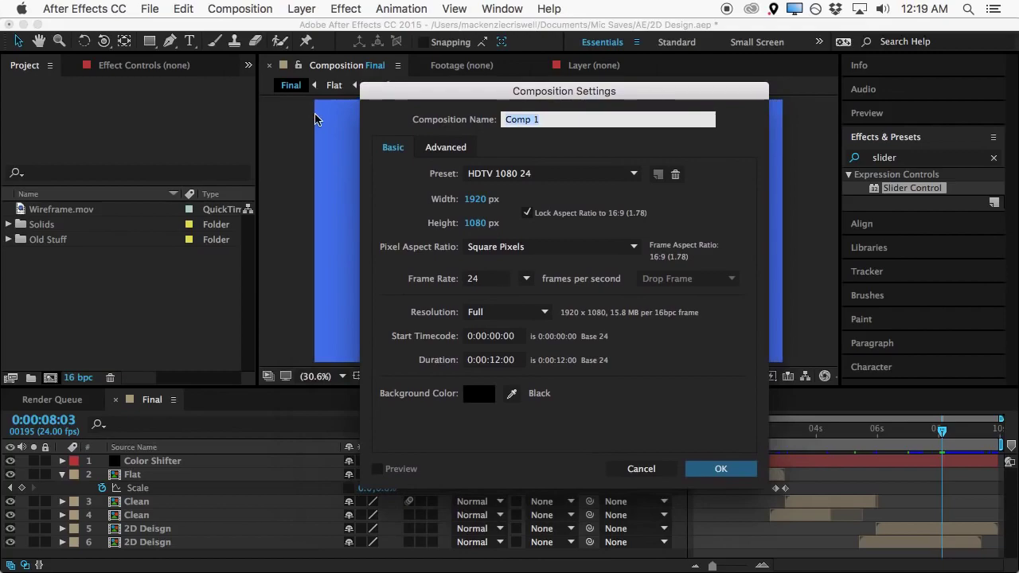
type("Render")
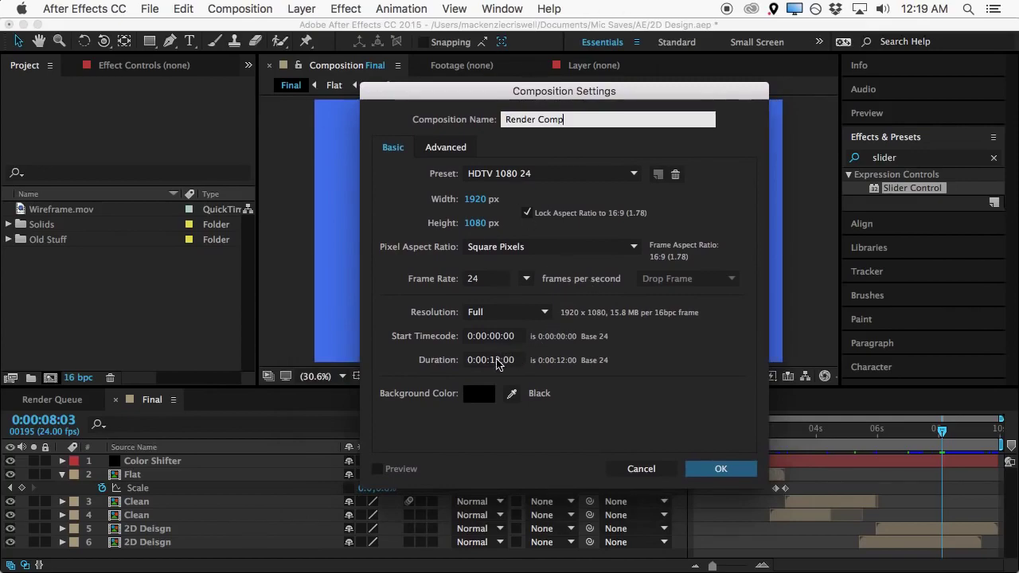
left_click(495, 360)
key("BackSpace")
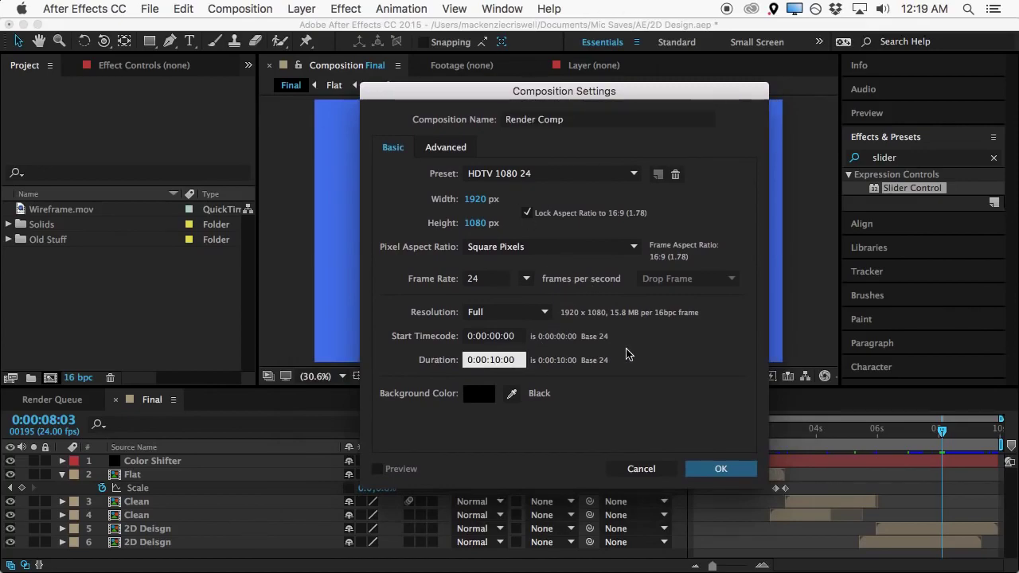
Try a width of 1280 px for the new composition with the 16:9 aspect ratio locked
left_click(483, 200)
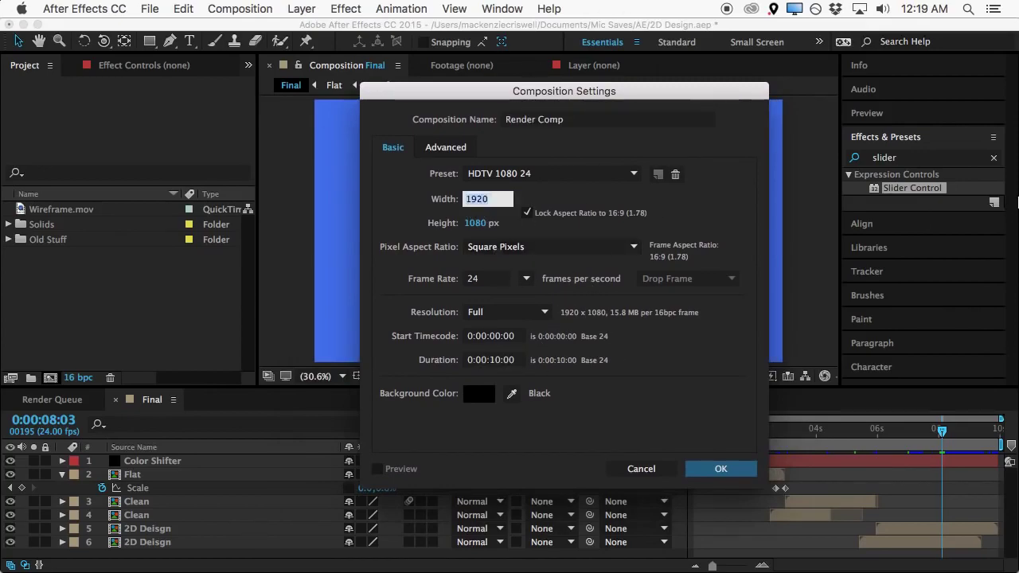
type("1280")
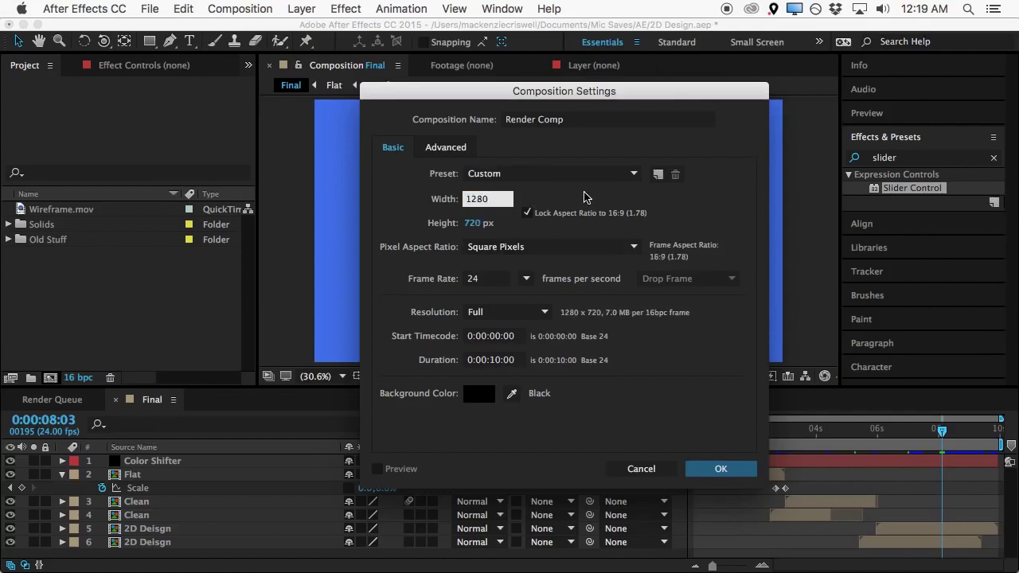
left_click(588, 197)
left_click_drag(623, 101, 569, 79)
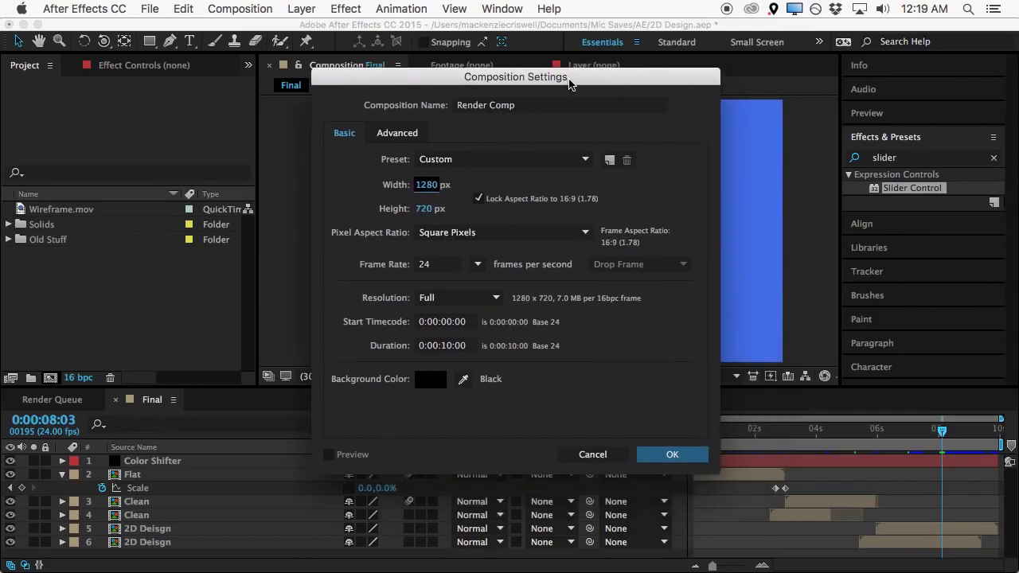
left_click(452, 298)
left_click(452, 299)
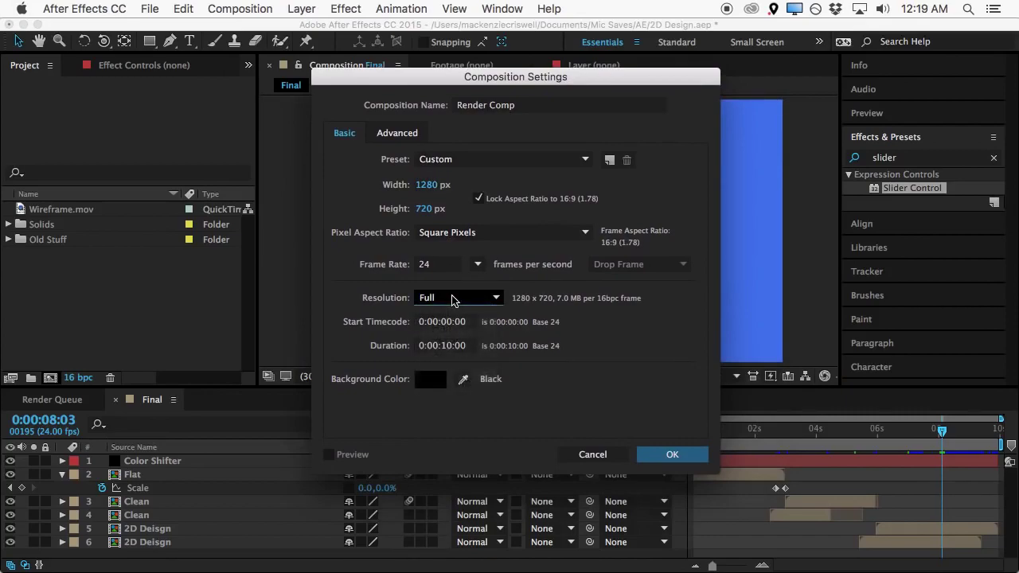
Set Render Comp's width to 1920 px and create the composition
left_click(428, 185)
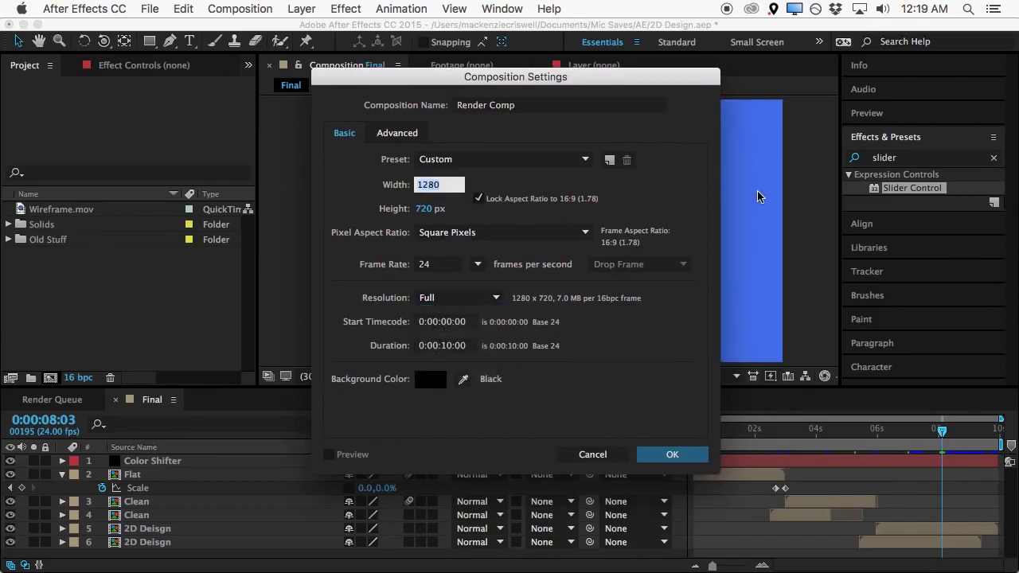
type("1920")
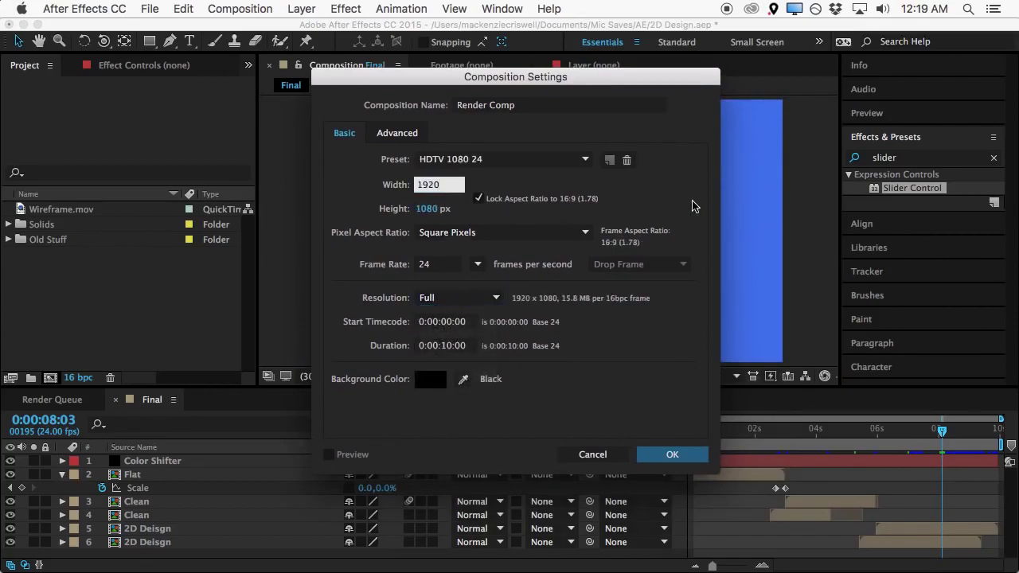
left_click(667, 454)
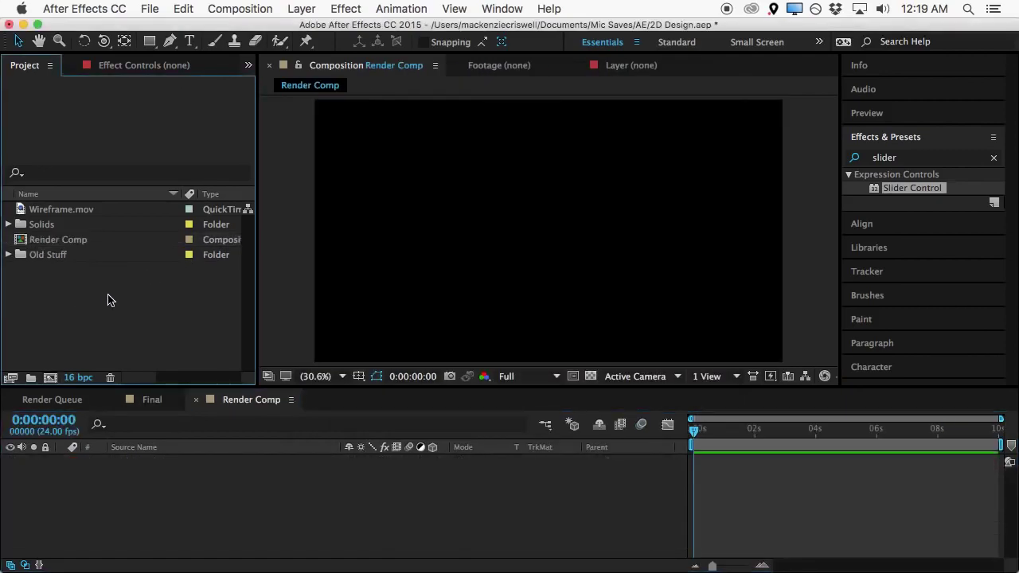
Create another 1920 x 1080 composition named Title 1 with a duration of 0:00:03:00
left_click(50, 379)
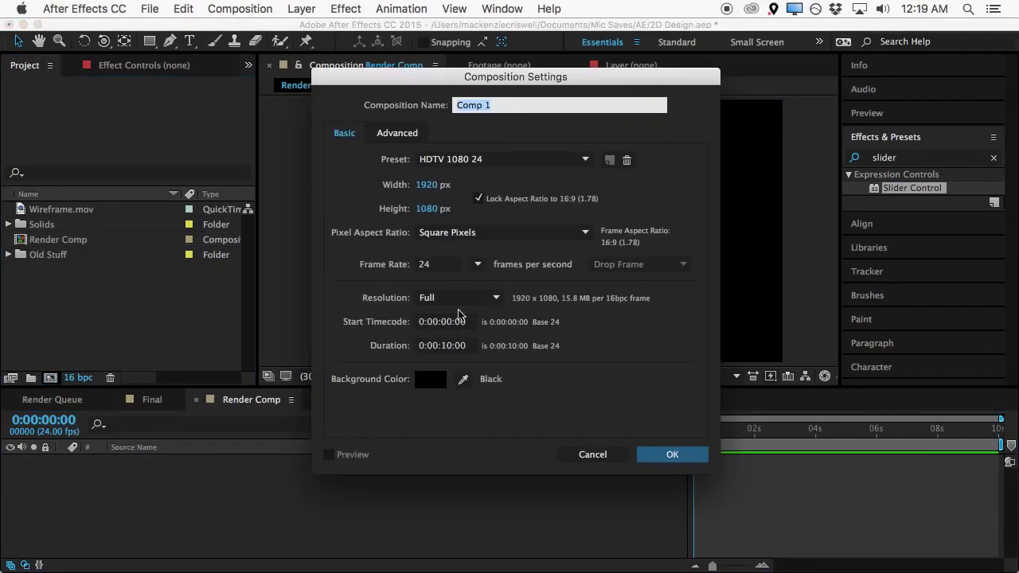
left_click(444, 346)
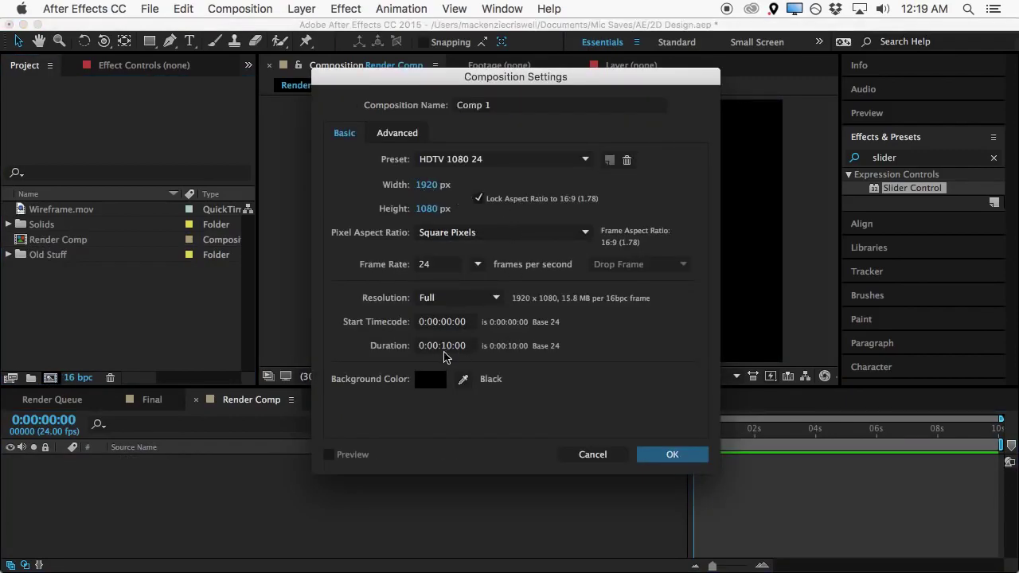
key("Delete")
key("Delete")
type("03")
left_click(505, 109)
type("Titl")
key("Return")
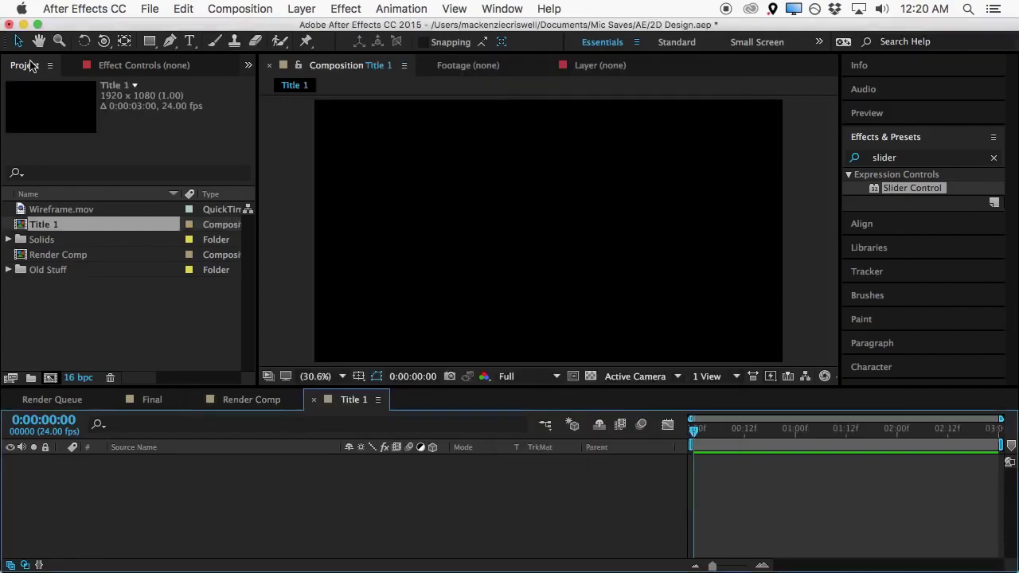
Create a composition named Title 2 with the same 1920 x 1080, 3-second settings
left_click(93, 347)
left_click(240, 8)
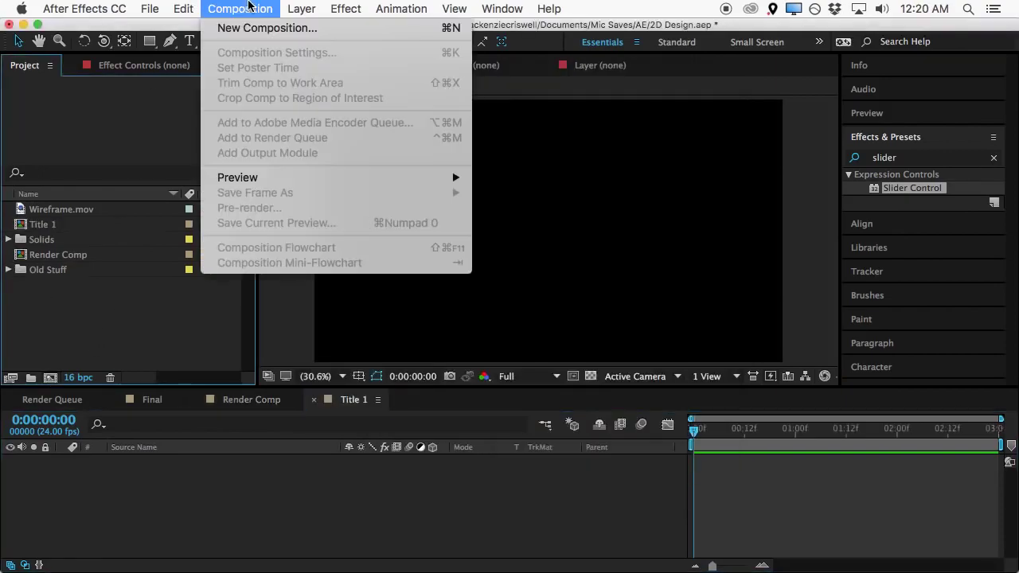
left_click(267, 27)
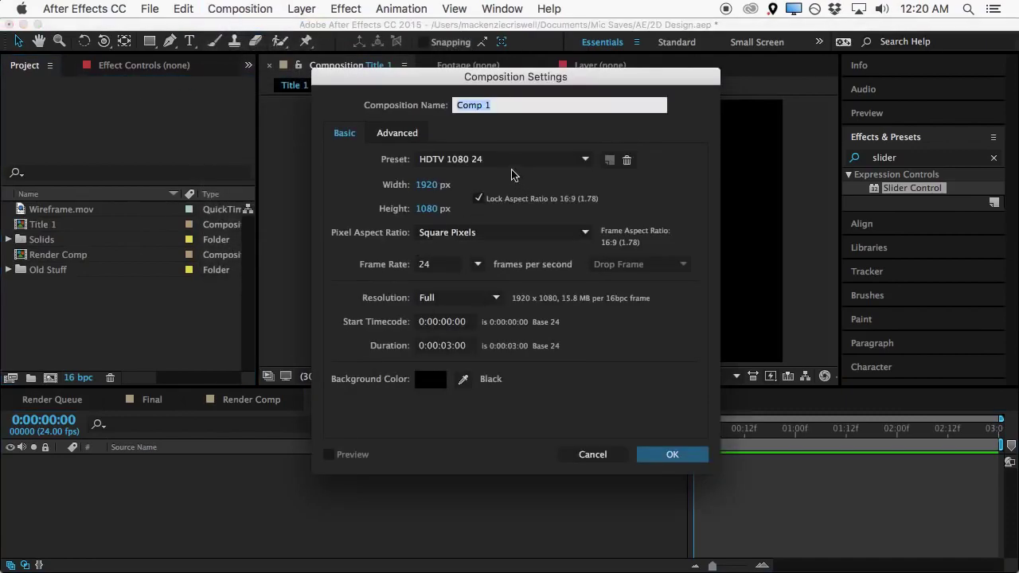
type("Title 2")
left_click(672, 454)
Create a composition named Title 3 with a duration of 0:00:04:00
left_click(155, 344)
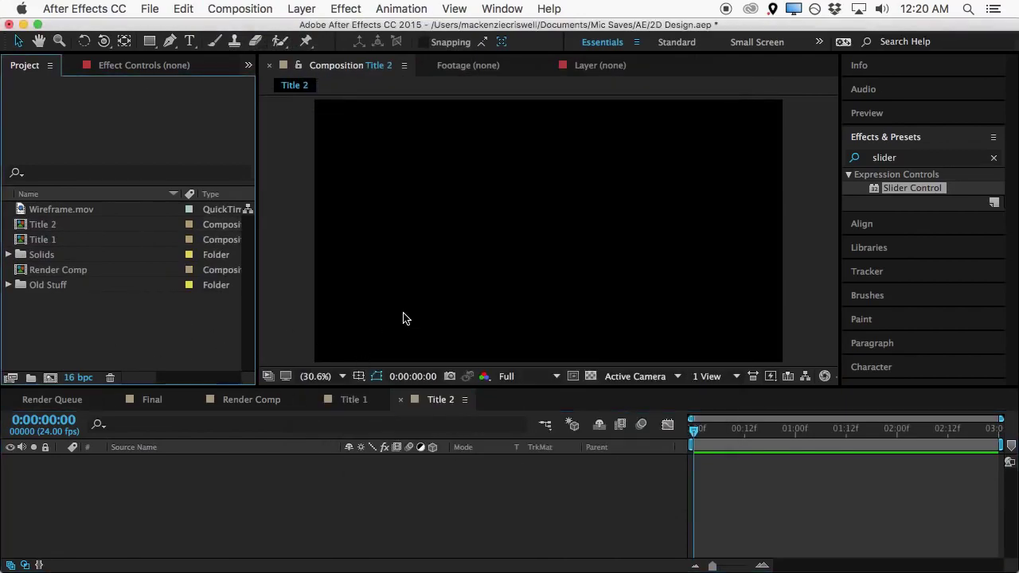
key("super+b")
left_click(431, 219)
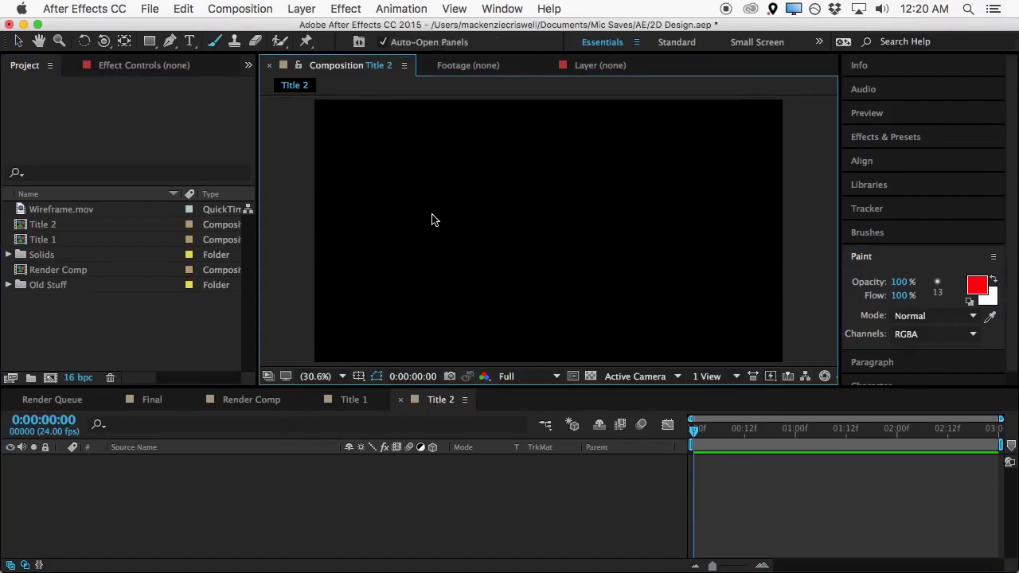
key("super+n")
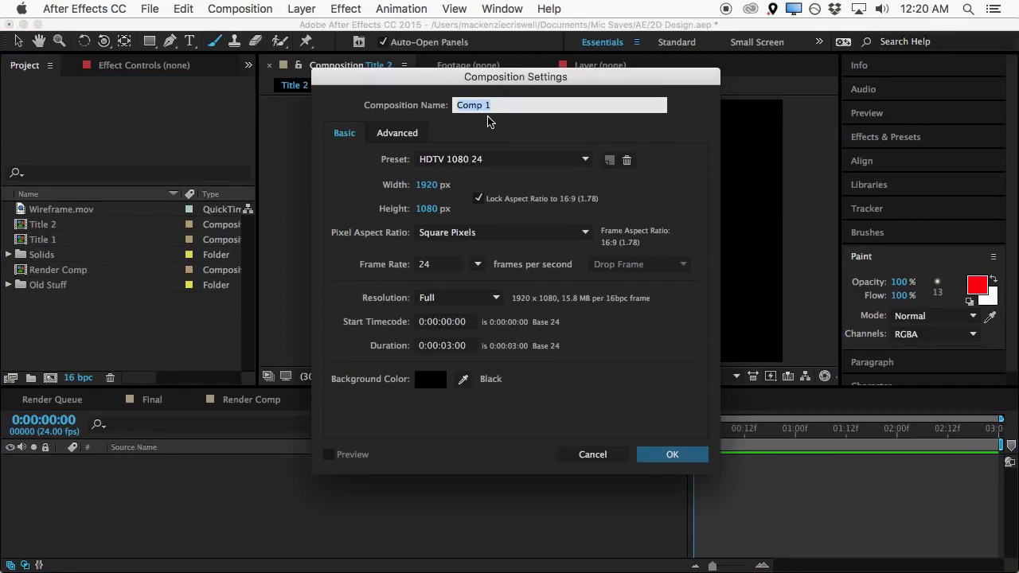
type("Title 3")
left_click(446, 346)
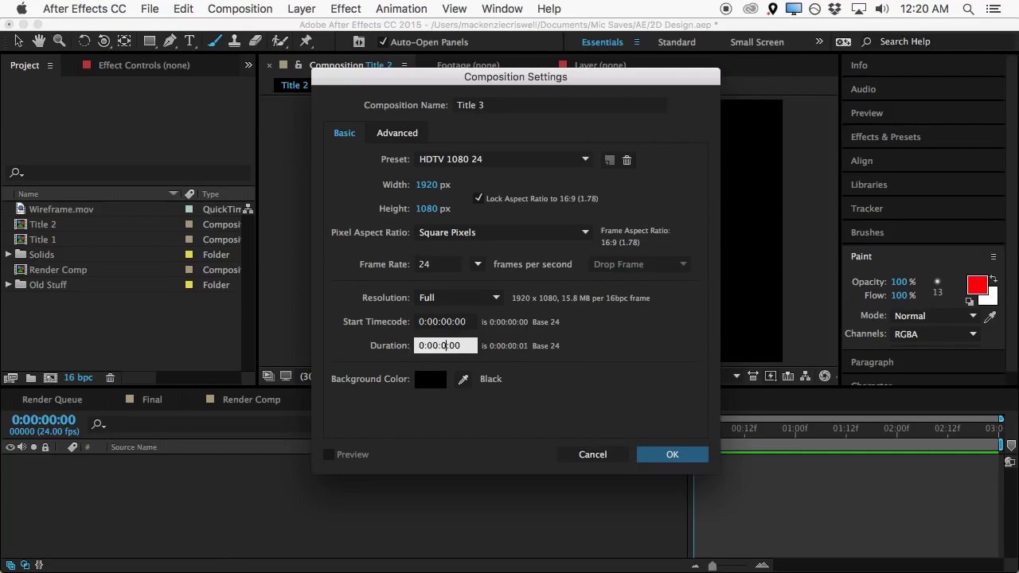
type("400")
key("Return")
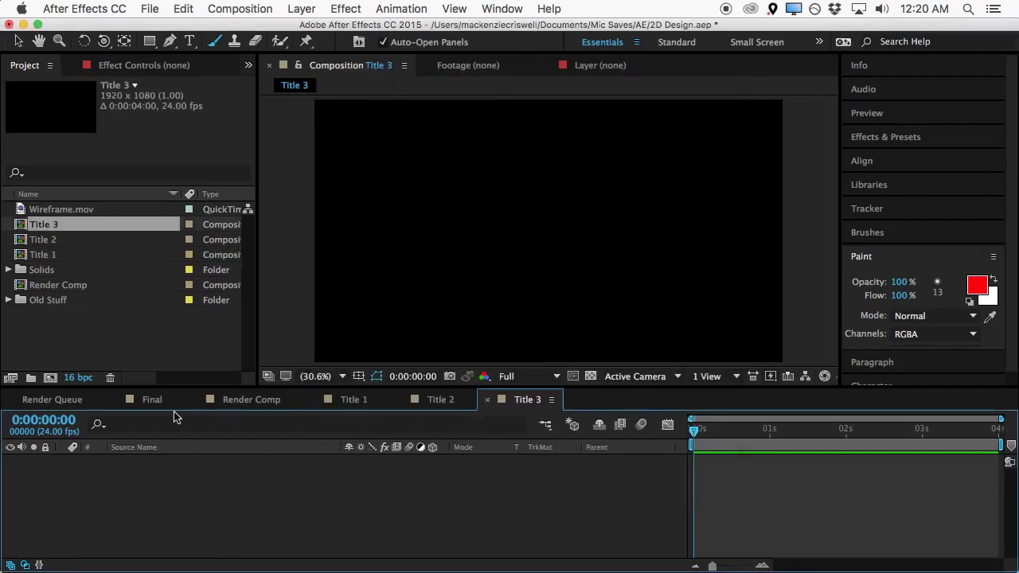
Close the Final composition's timeline and add Title 1 to the start of Render Comp
left_click(253, 403)
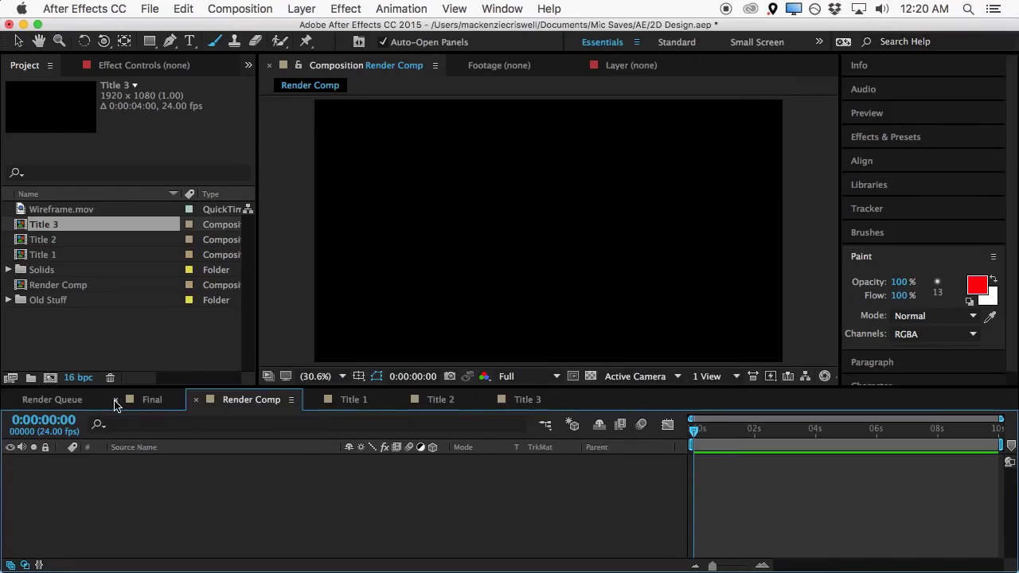
left_click(116, 402)
left_click(255, 406)
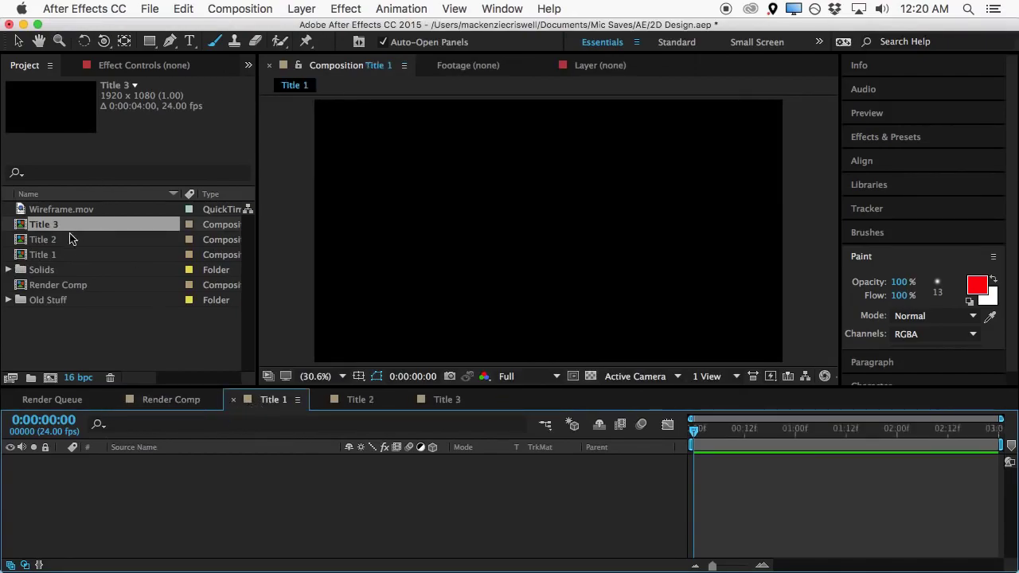
left_click(197, 405)
left_click_drag(115, 258, 223, 545)
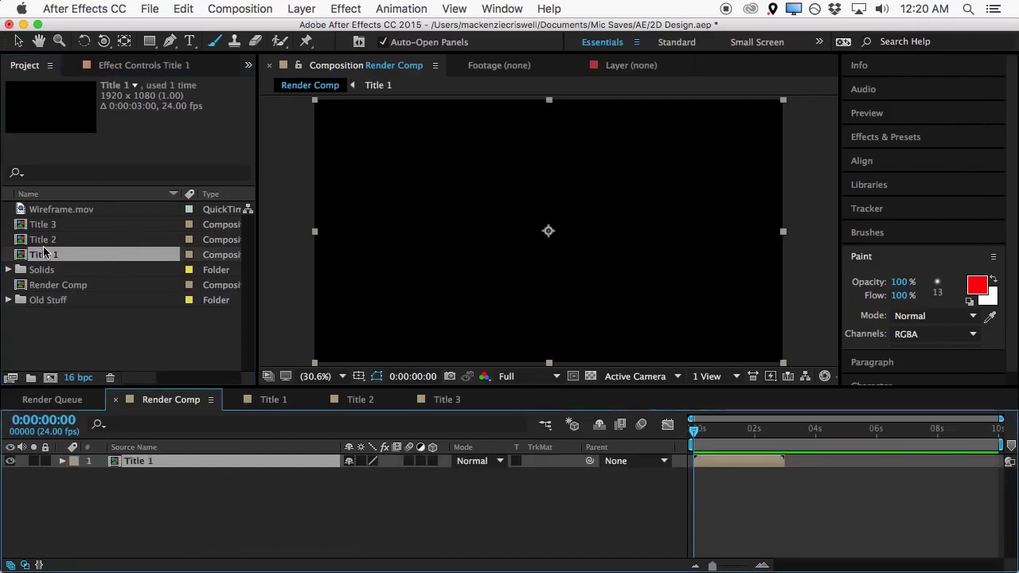
Add Title 3 to Render Comp starting at 6 seconds and Title 2 starting at 3 seconds, where Title 1 ends
left_click_drag(46, 226, 876, 494)
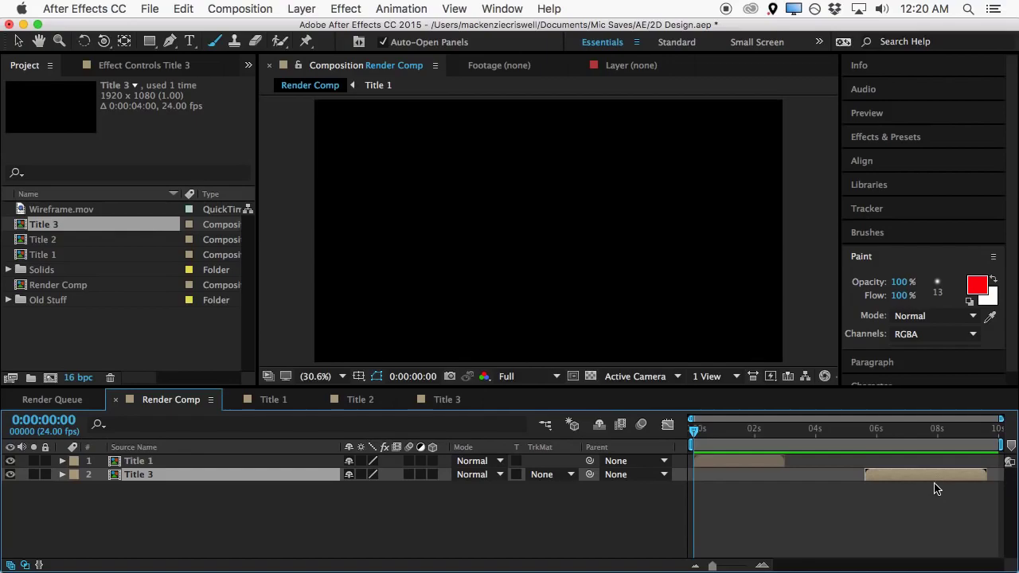
left_click_drag(940, 480, 946, 481)
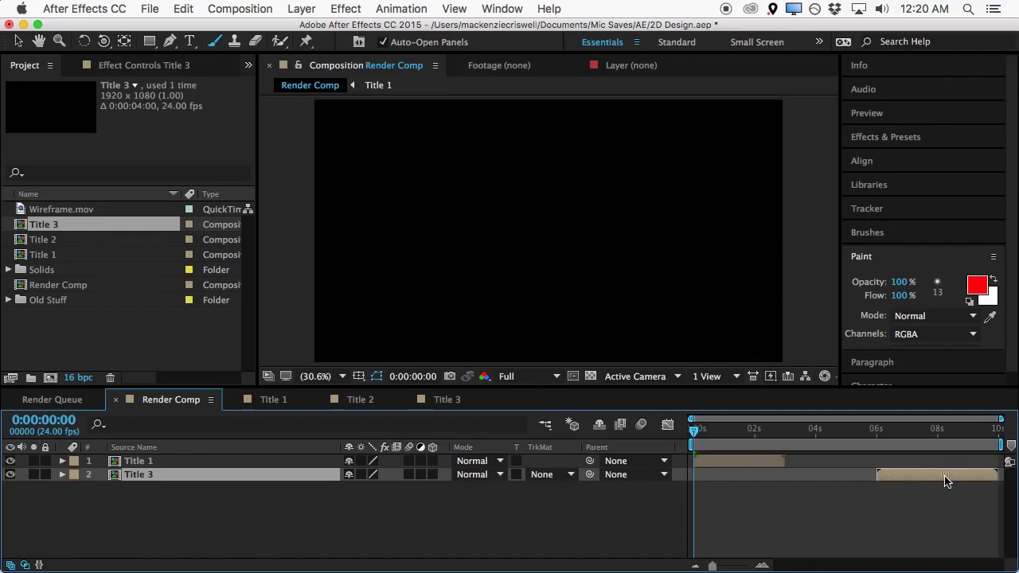
left_click(33, 240)
left_click_drag(34, 241, 787, 492)
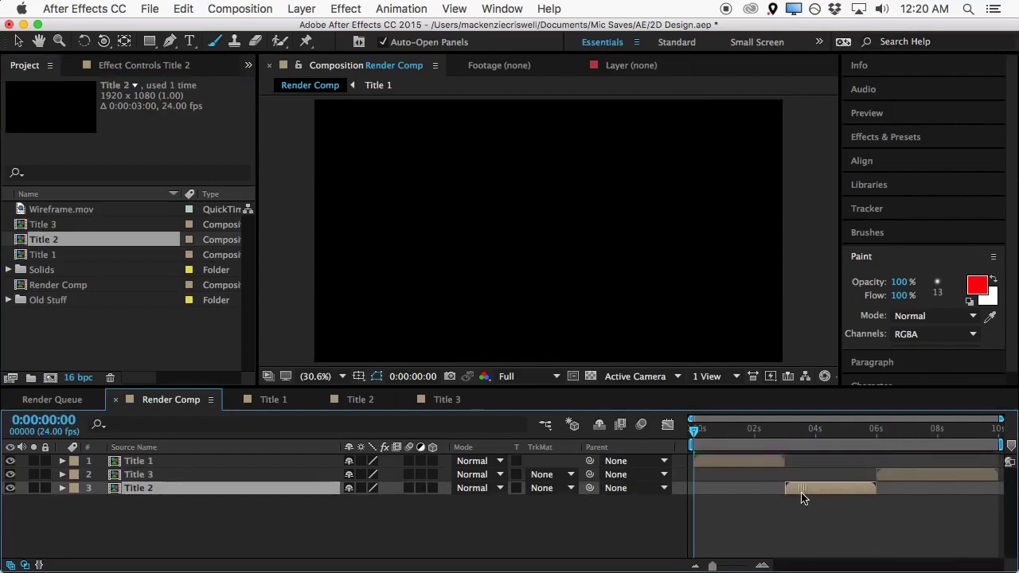
Check the joins between the title layers around 3 and 6 seconds in Render Comp's timeline
left_click(788, 436)
left_click_drag(712, 566, 748, 568)
left_click_drag(941, 488, 904, 488)
key("minus")
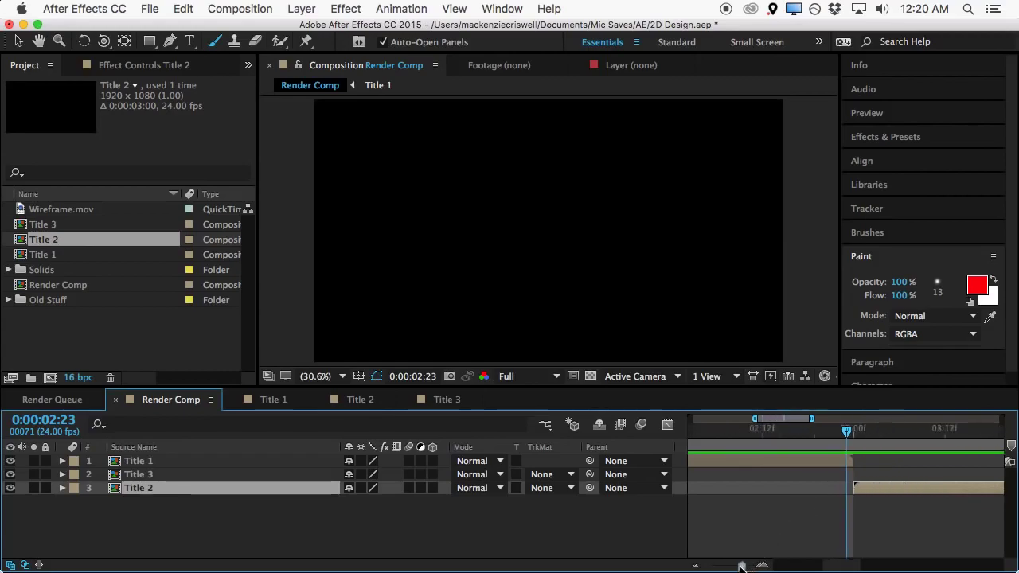
left_click(981, 448)
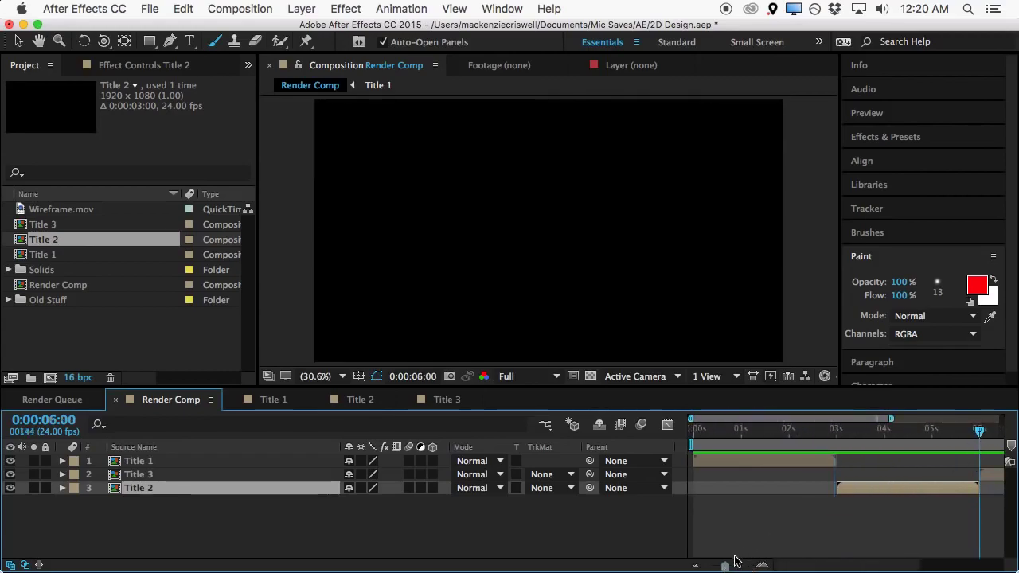
key("minus")
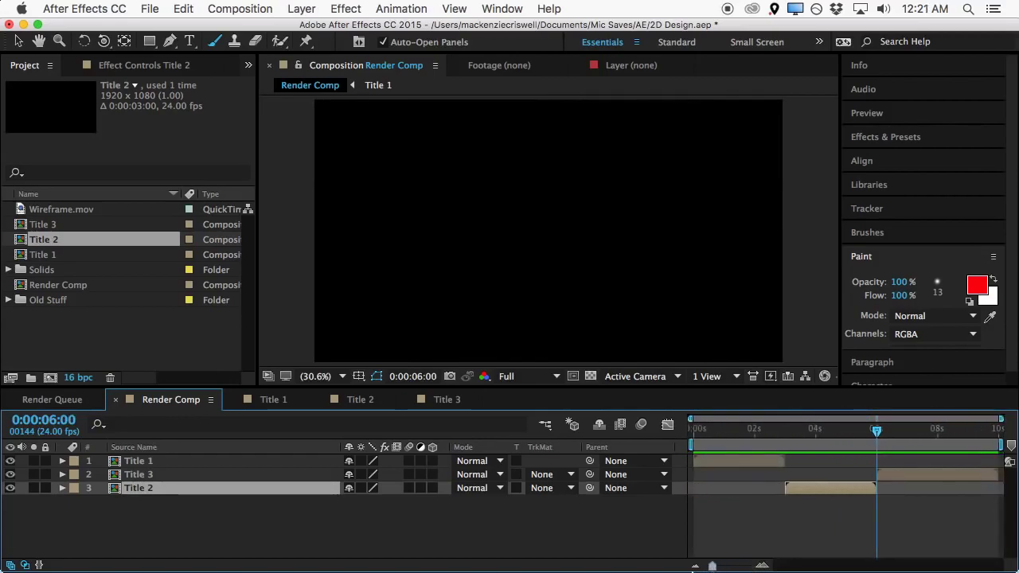
Scrub through the title layers in Render Comp and view the Title 1 and Title 2 compositions
left_click(945, 532)
left_click_drag(878, 430, 779, 468)
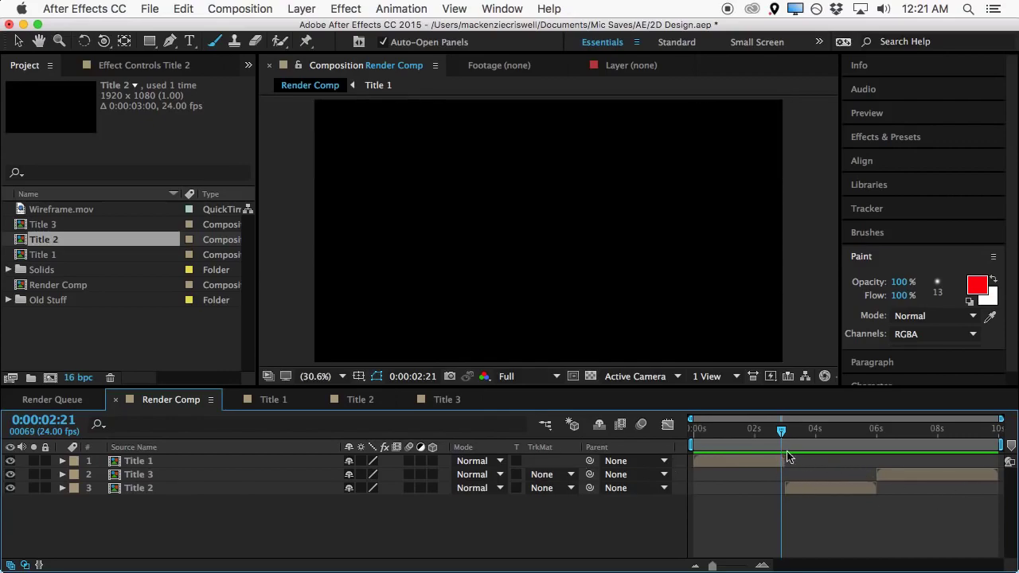
left_click_drag(910, 440, 834, 441)
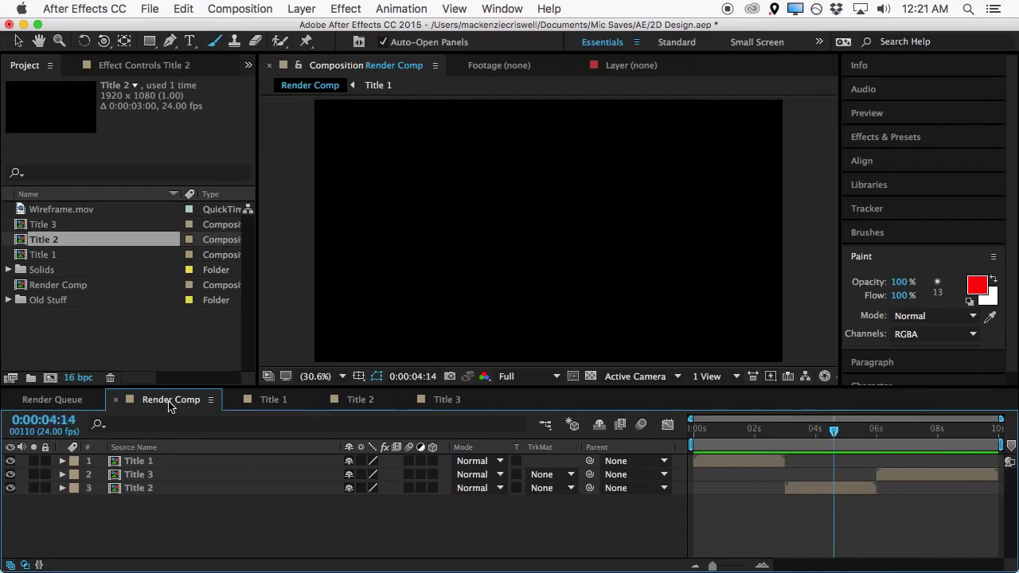
left_click(269, 403)
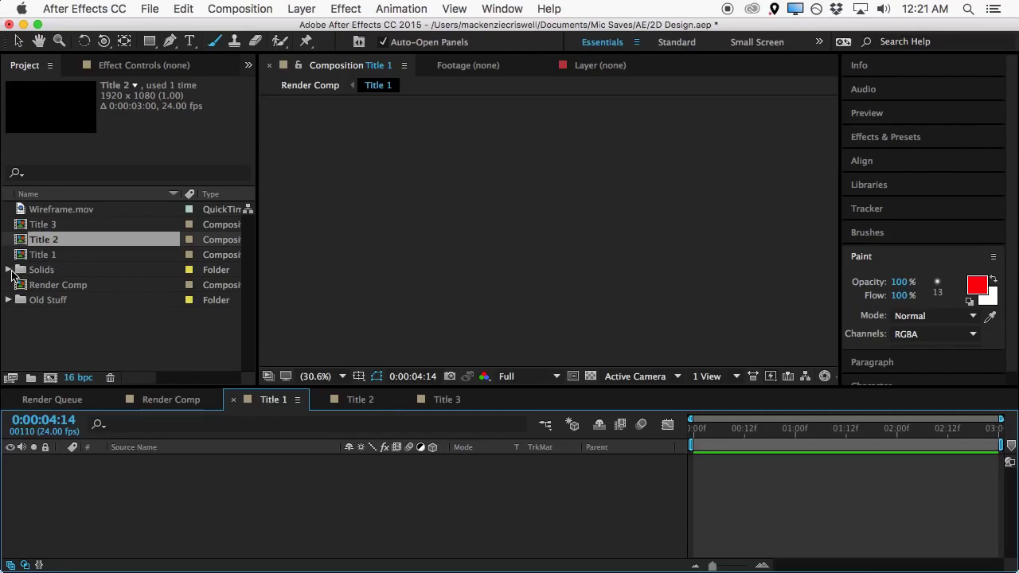
left_click(358, 400)
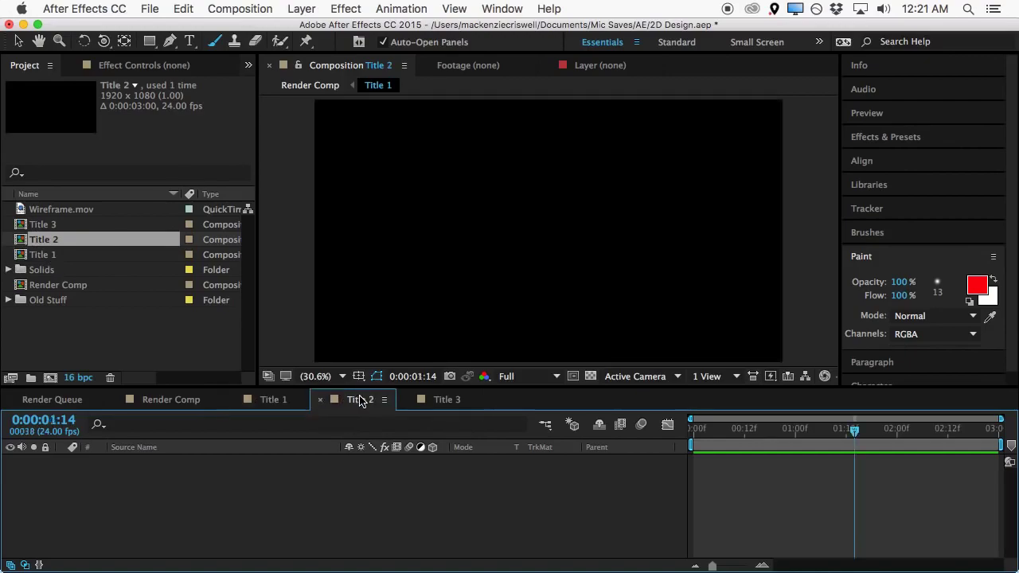
Switch through the title compositions to Title 3, set its current time to 10 frames, and fit the frame in the viewer
left_click(448, 402)
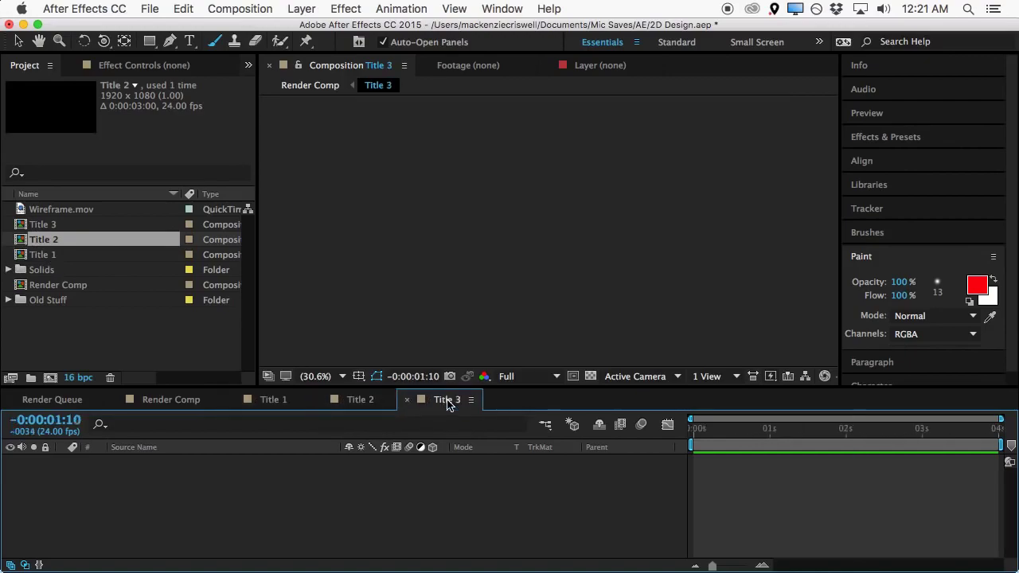
left_click(283, 404)
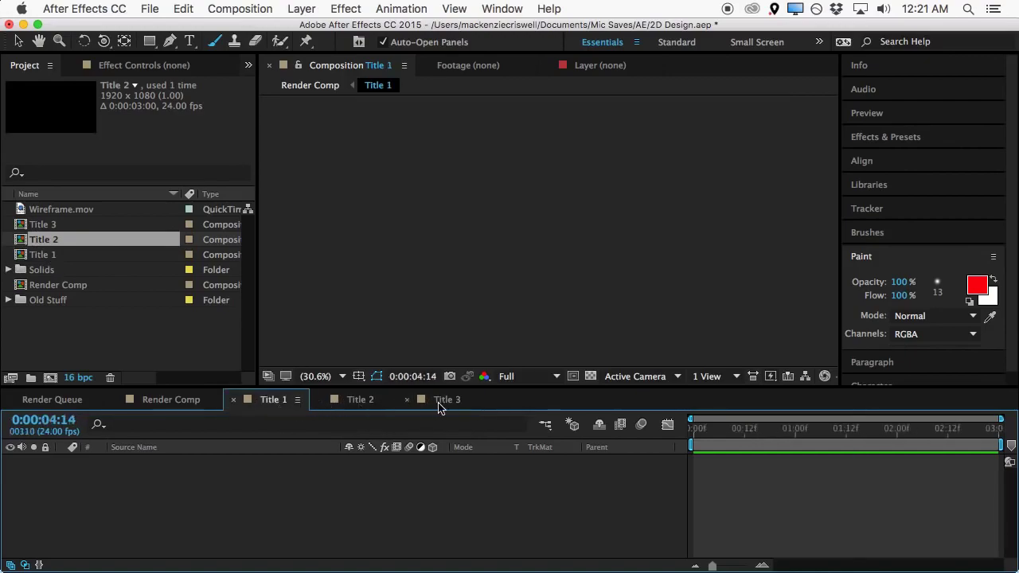
left_click(355, 403)
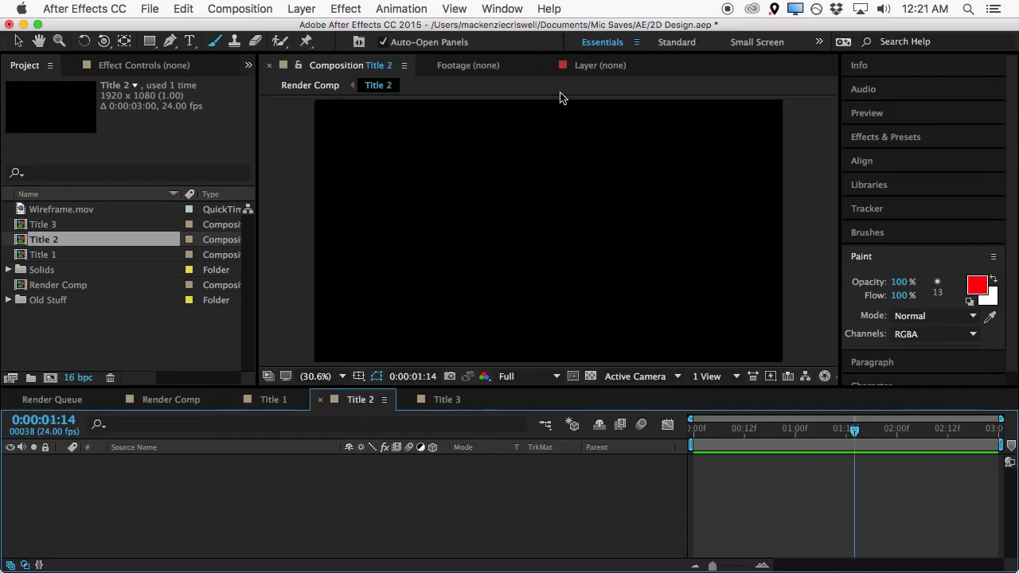
left_click(444, 403)
left_click_drag(718, 434, 724, 450)
scroll(466, 208, "down", 2)
scroll(454, 223, "up", 2)
left_click(313, 377)
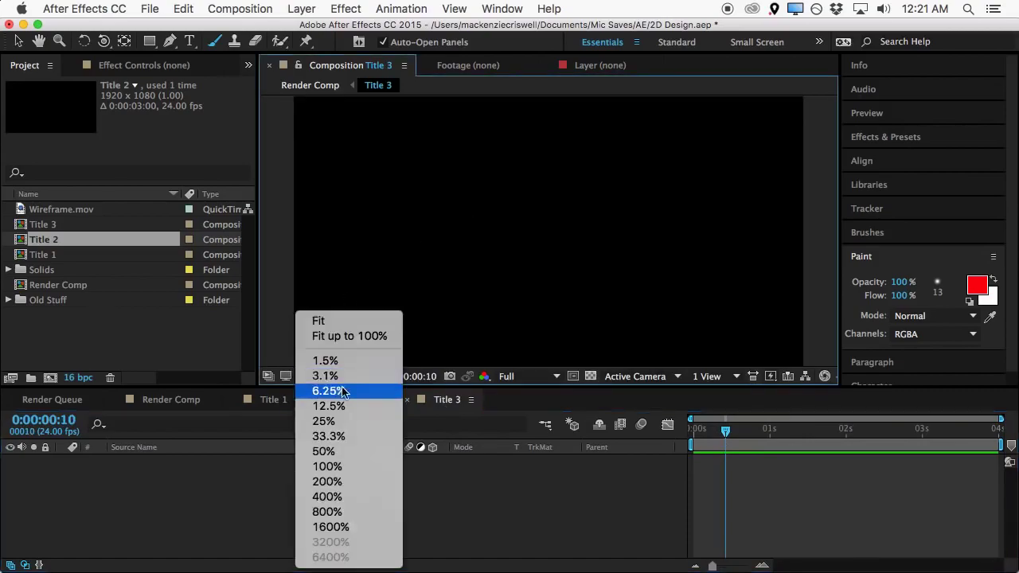
left_click(325, 320)
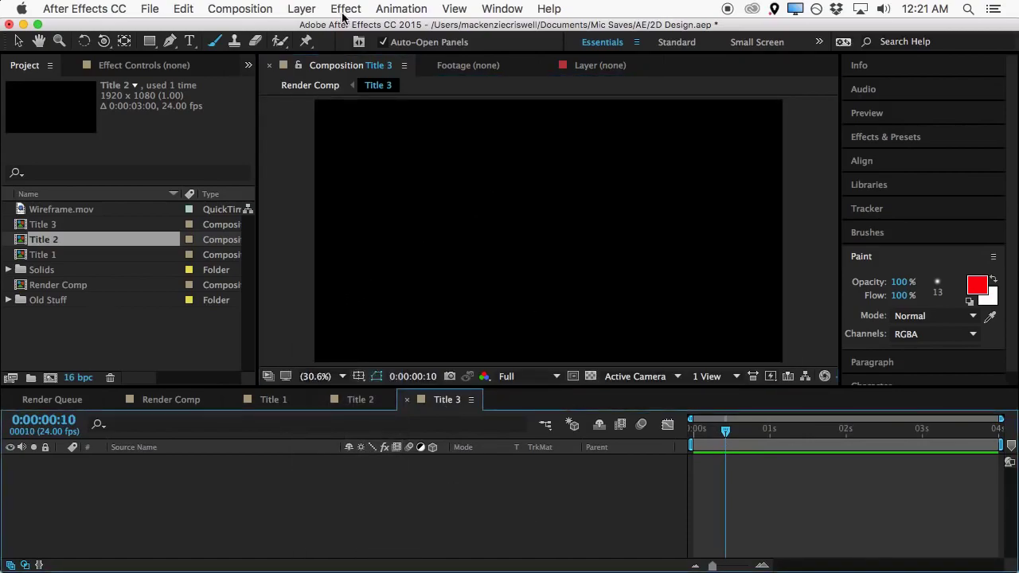
Add a new 1920 x 1080 px solid layer in medium red, hex C03E3E, to Title 3
left_click(298, 9)
mouse_move(298, 30)
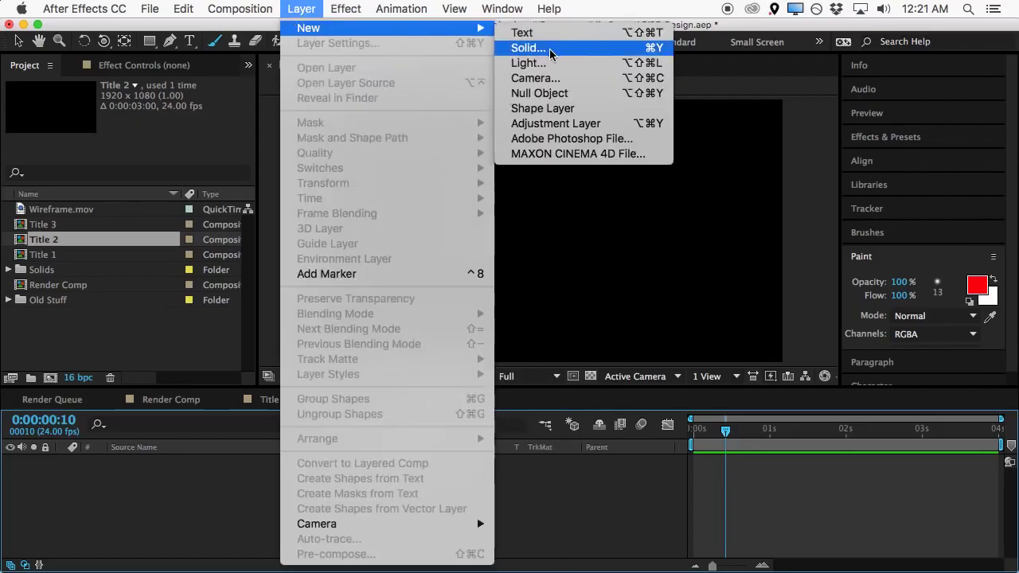
left_click(528, 48)
left_click(566, 471)
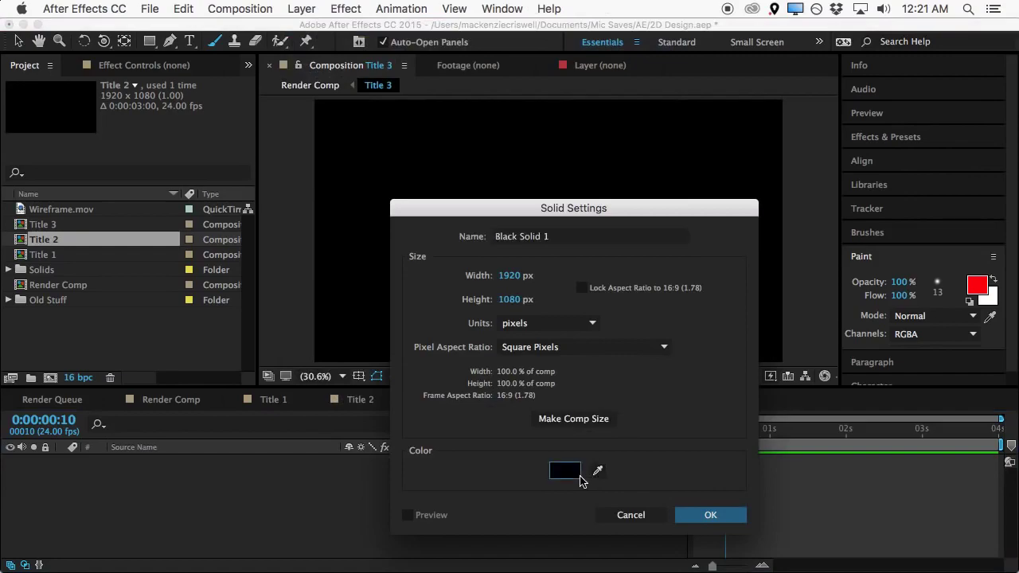
type("CC2222")
left_click_drag(486, 308, 286, 283)
left_click_drag(249, 342, 227, 337)
left_click_drag(303, 394, 309, 304)
mouse_move(229, 339)
left_mouse_down()
mouse_move(220, 339)
mouse_move(250, 326)
mouse_move(245, 334)
mouse_move(287, 294)
mouse_move(239, 341)
mouse_move(214, 342)
mouse_move(235, 351)
mouse_move(211, 359)
mouse_move(229, 360)
mouse_move(225, 351)
left_mouse_up()
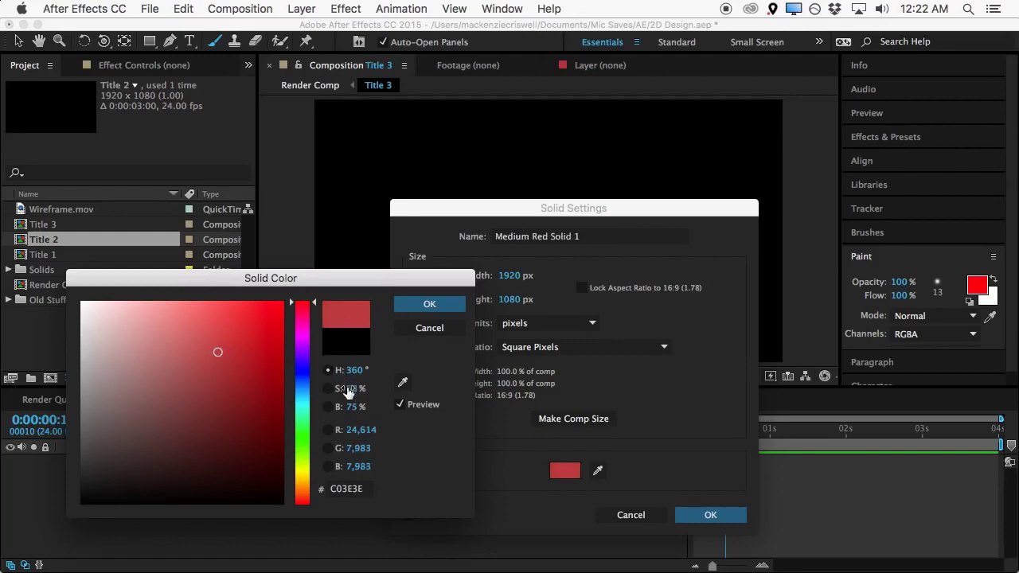
left_click_drag(363, 281, 374, 204)
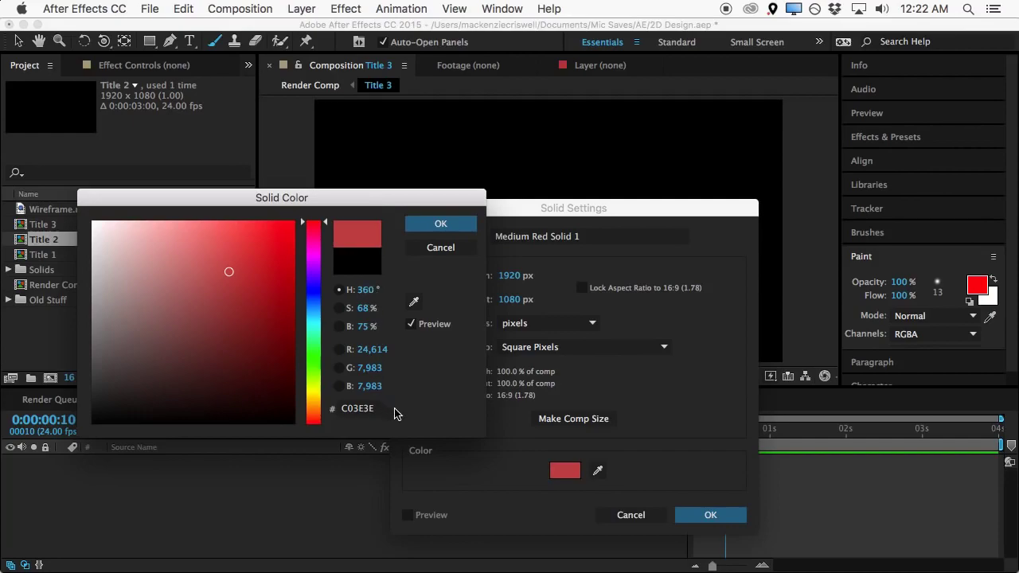
left_click(441, 225)
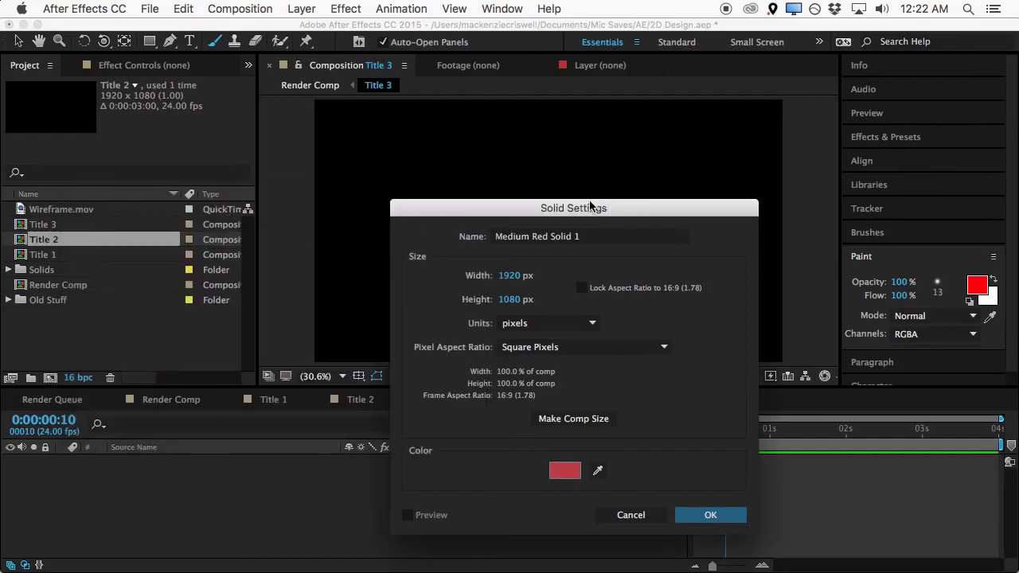
left_click_drag(620, 220, 647, 199)
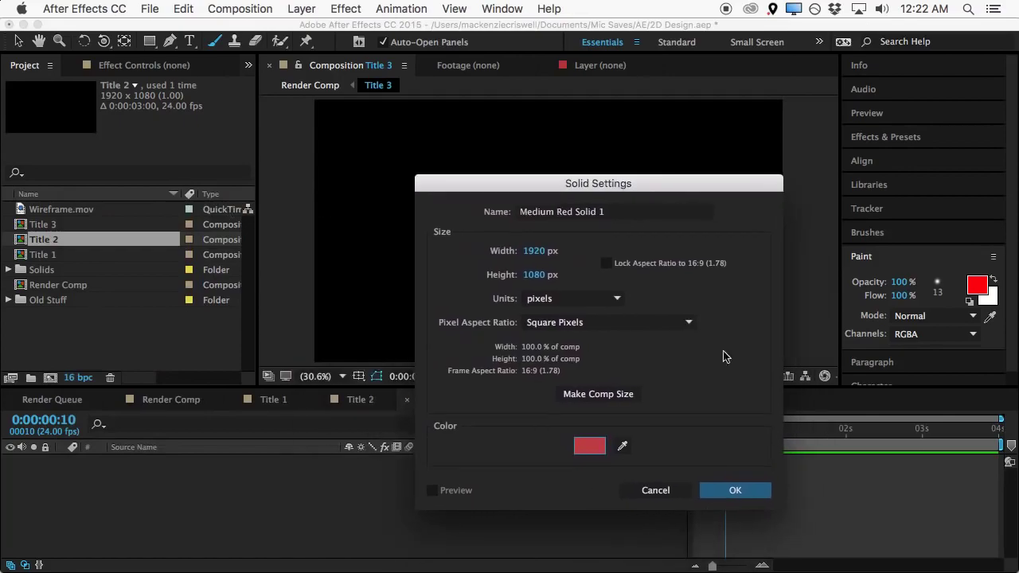
left_click(739, 492)
left_click(799, 516)
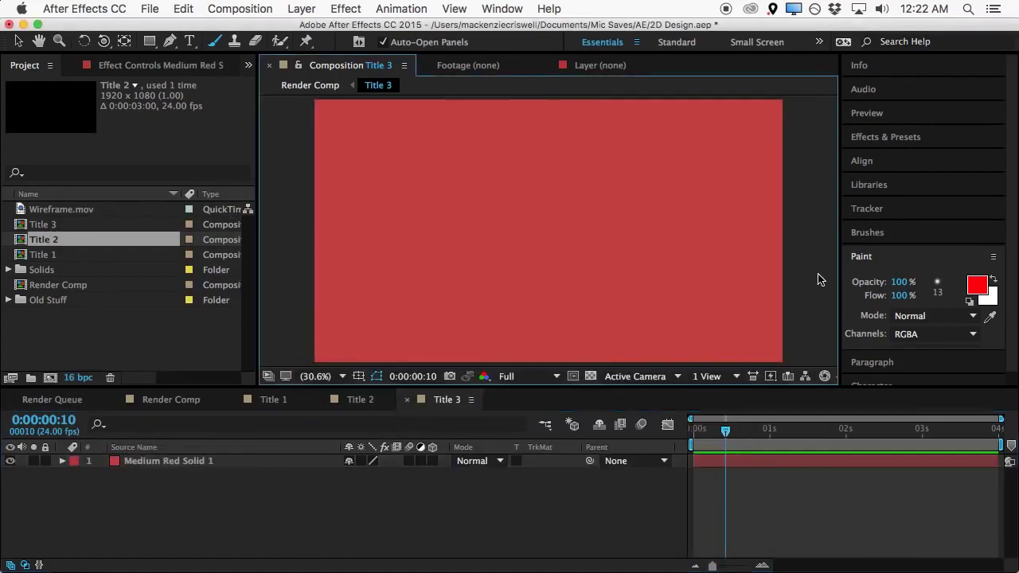
Add a text layer reading "2D DESIGN" over the red solid and move it roughly to the middle of the frame
left_click(192, 43)
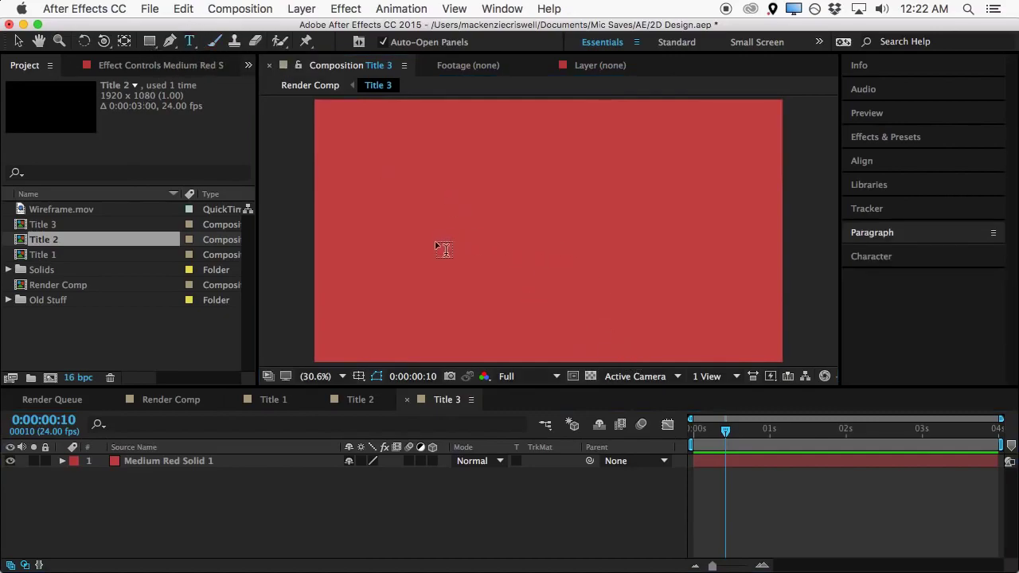
left_click(419, 232)
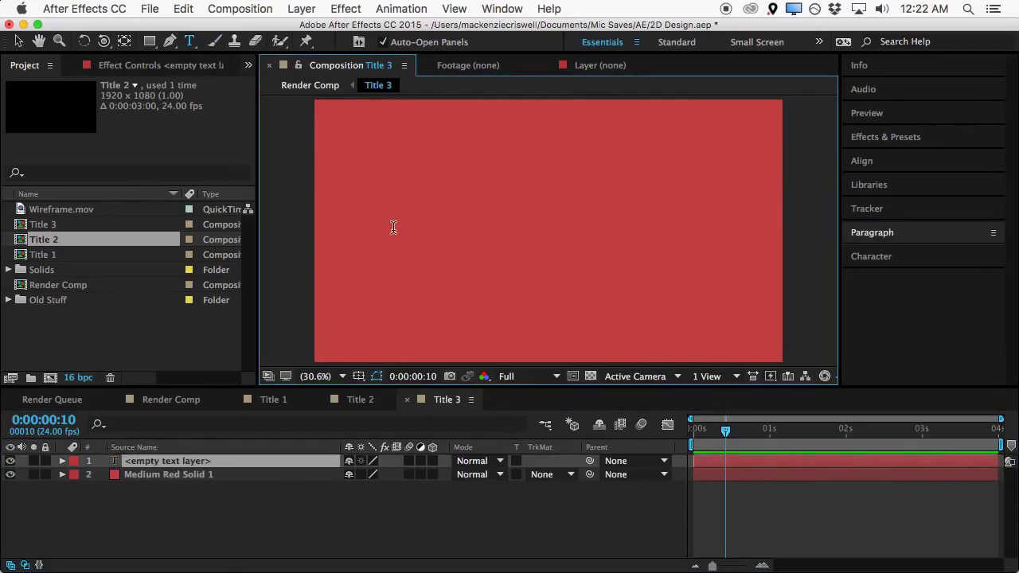
type("2D Des")
key("BackSpace")
key("BackSpace")
type("ES")
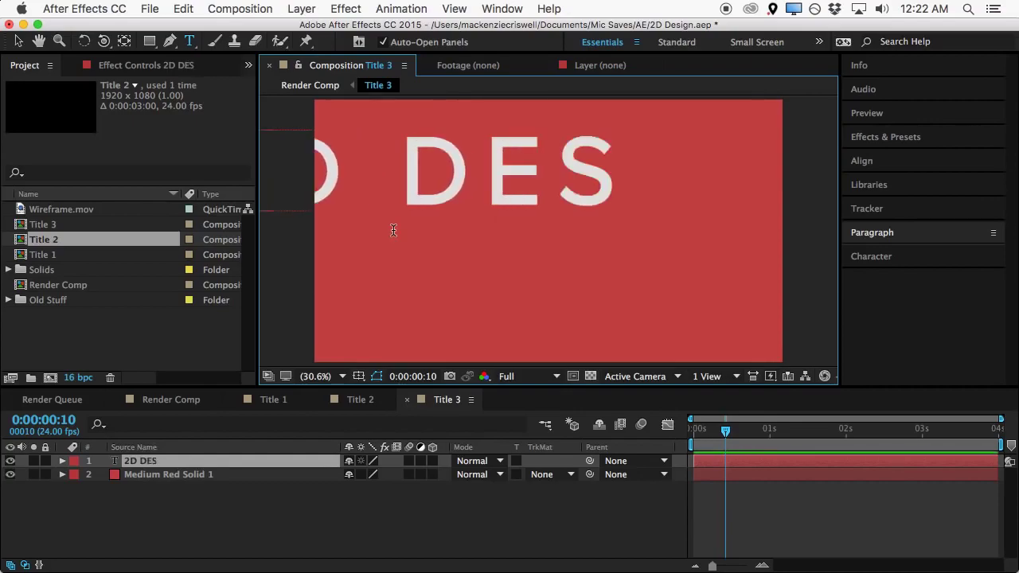
type("IGN")
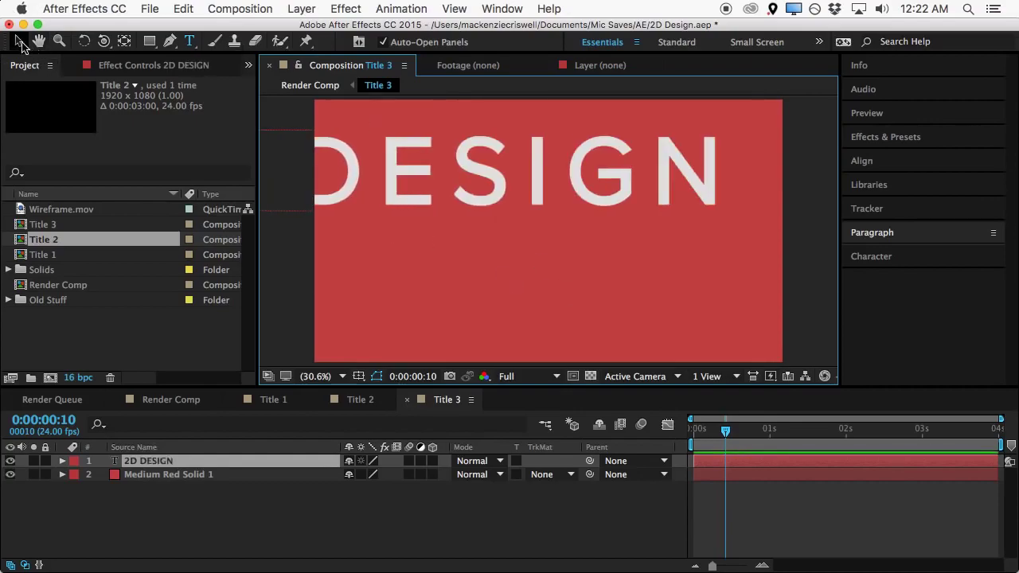
left_click(18, 40)
left_click_drag(515, 181, 664, 236)
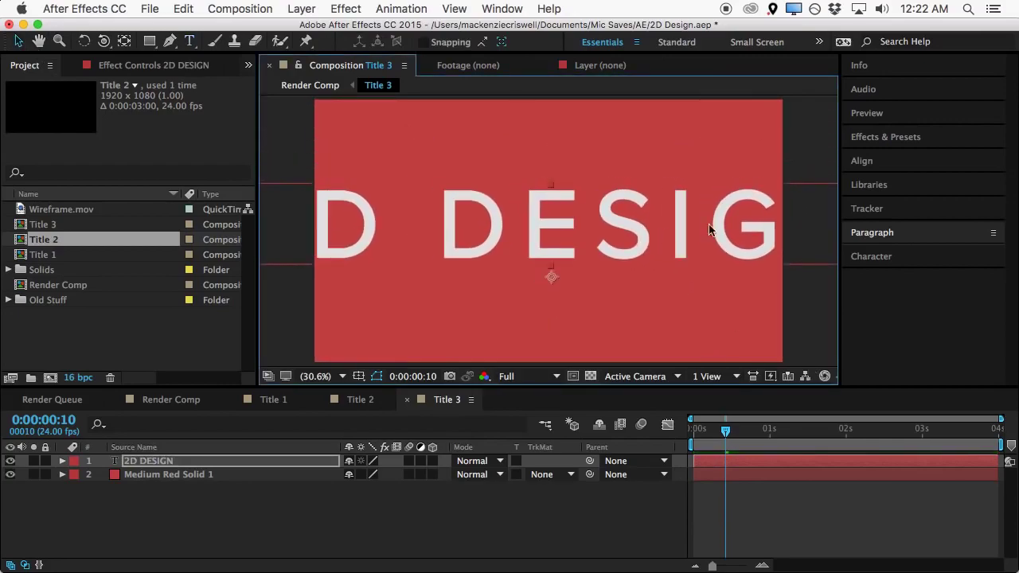
Format the 2D DESIGN text with a 0 px stroke, no faux bold, a 192 px font size and a 0 px baseline shift
left_click(895, 252)
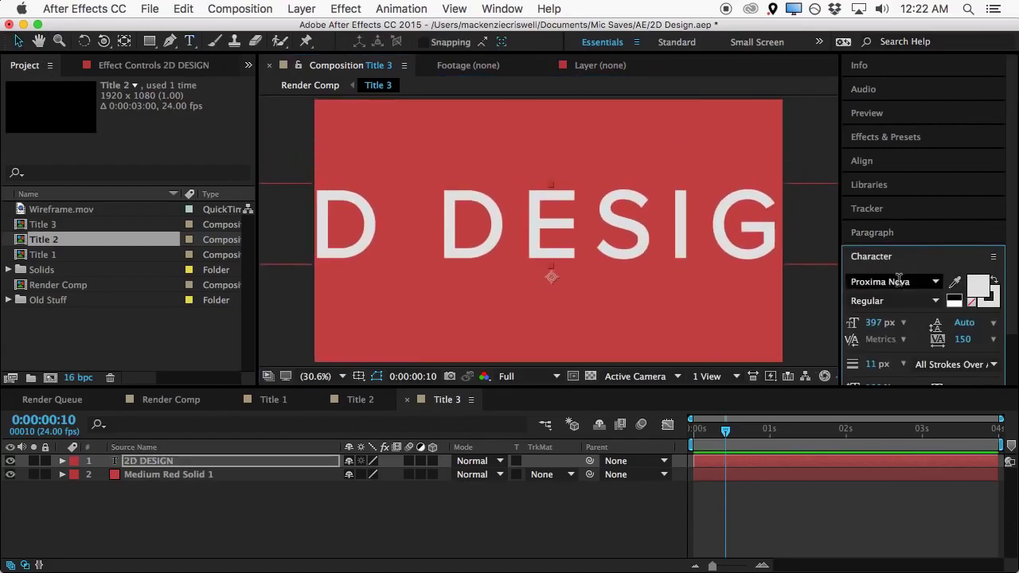
scroll(909, 326, "down", 2)
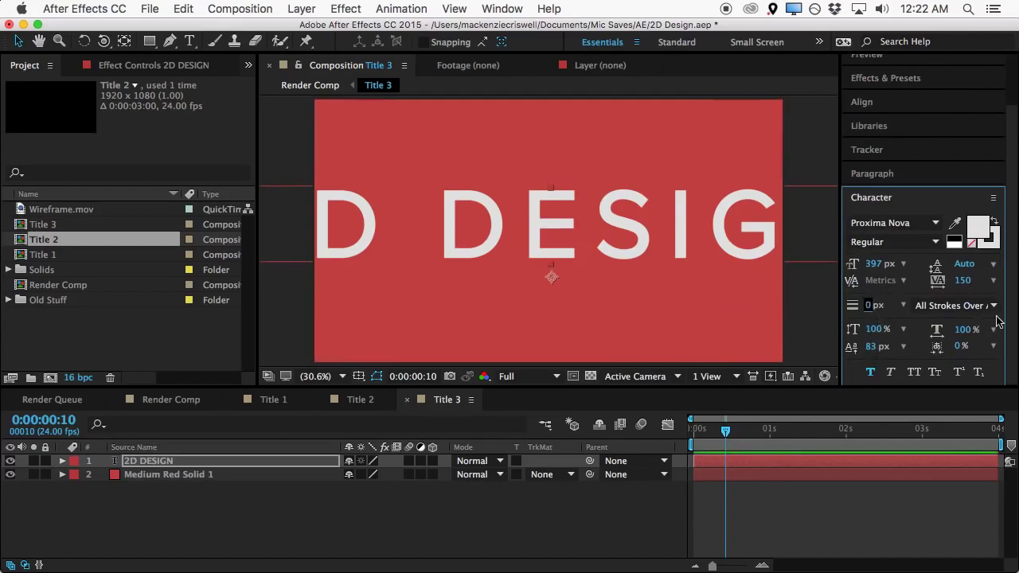
left_click(873, 374)
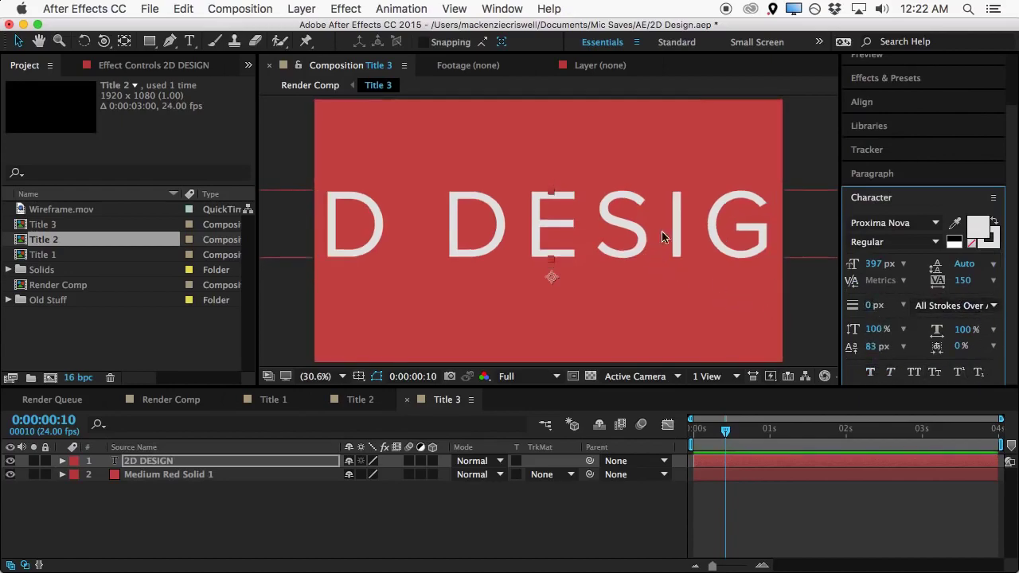
left_click_drag(873, 264, 705, 322)
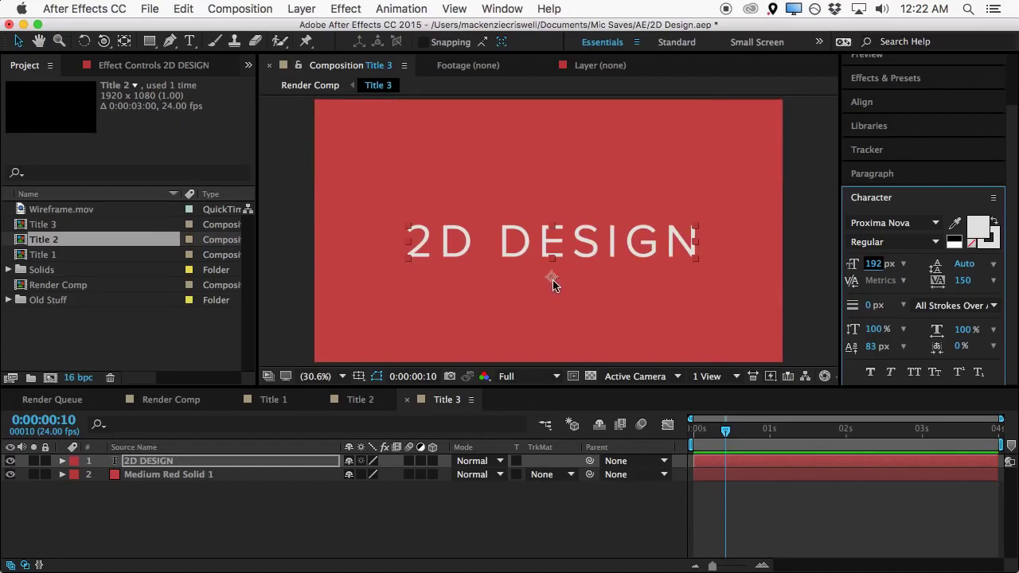
left_click(874, 346)
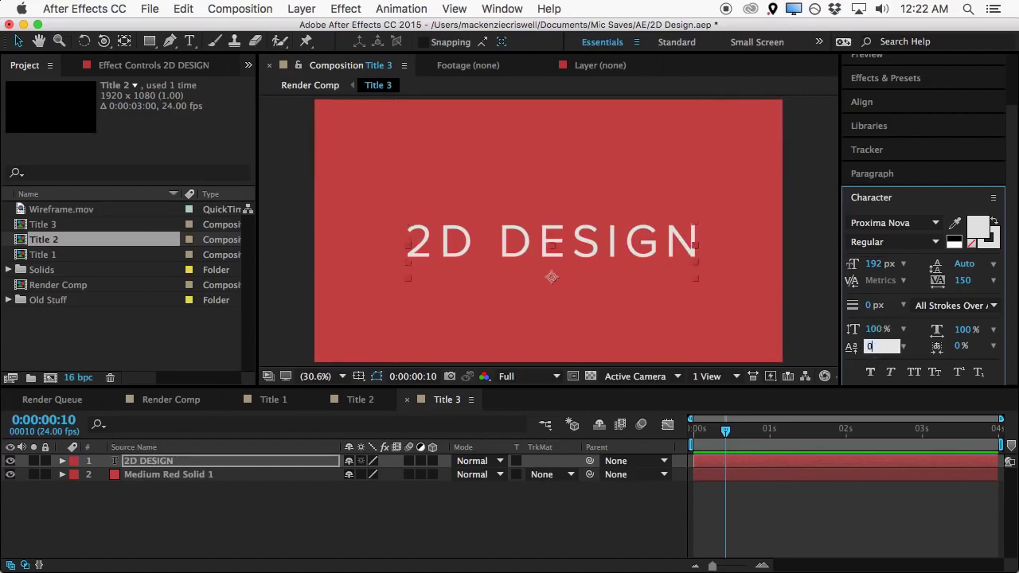
type("0")
key("Return")
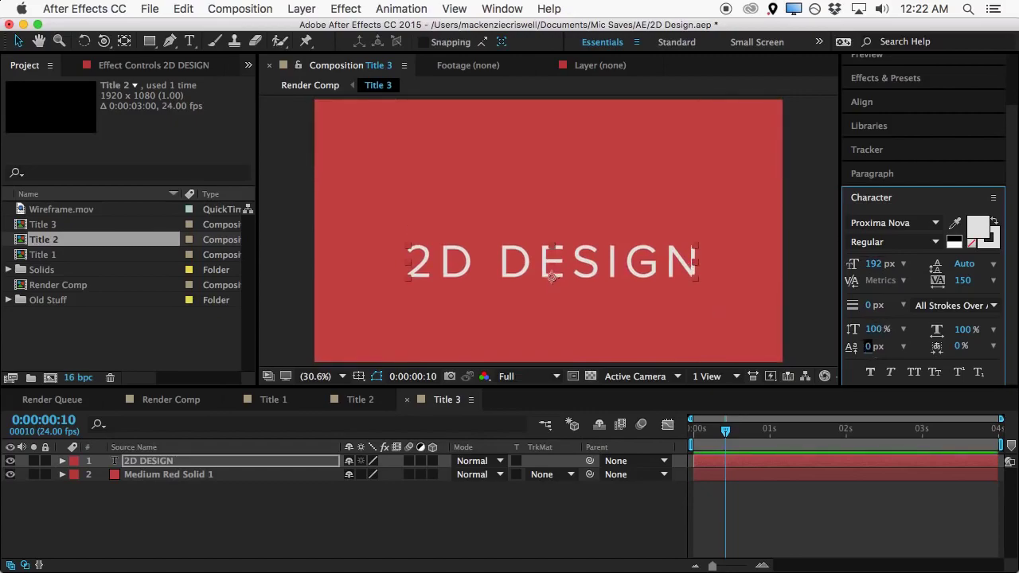
Move the anchor point of the 2D DESIGN layer to the center of its text
left_click(124, 44)
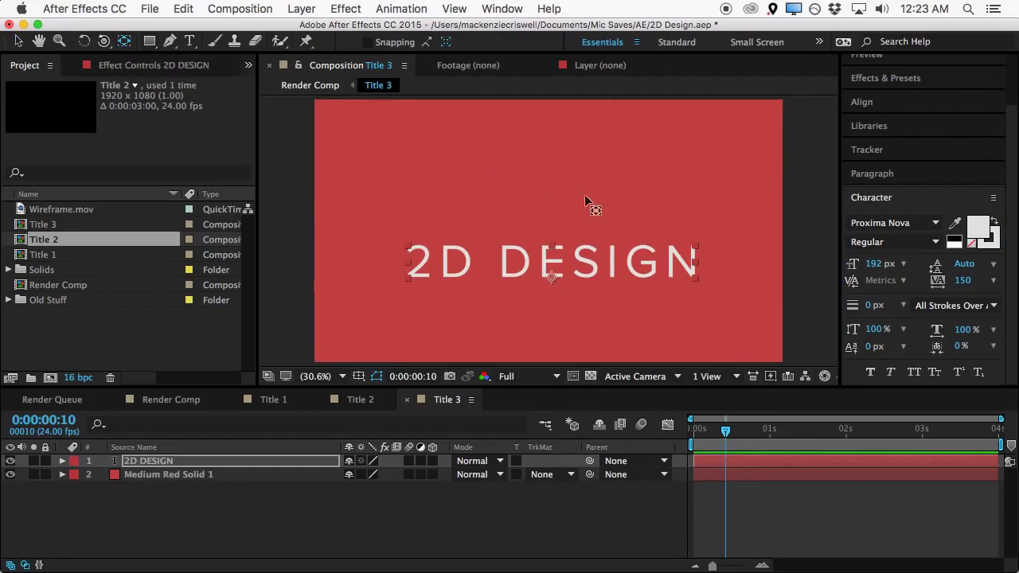
scroll(561, 284, "up", 4)
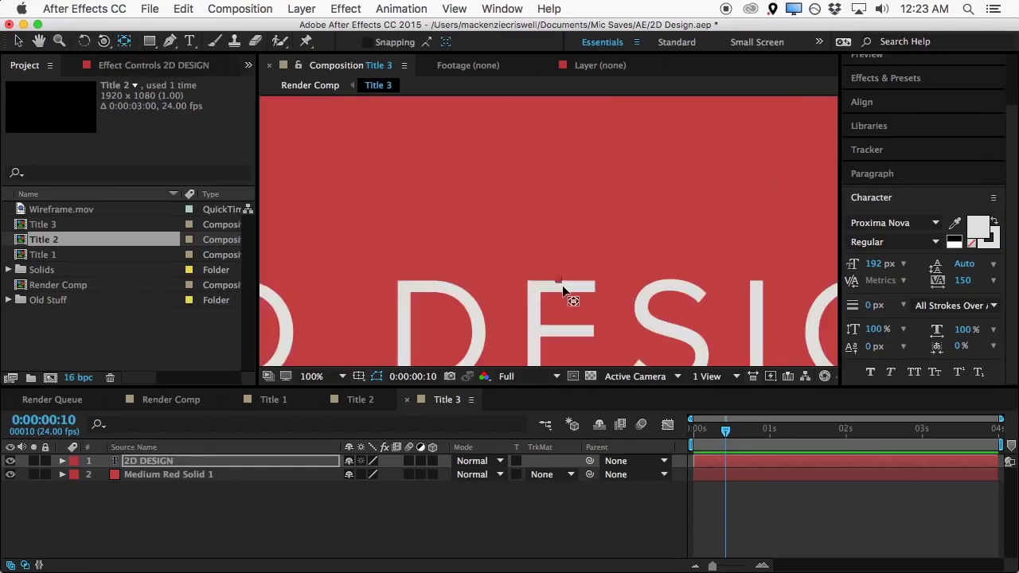
scroll(574, 308, "down", 2)
left_click_drag(550, 308, 555, 287)
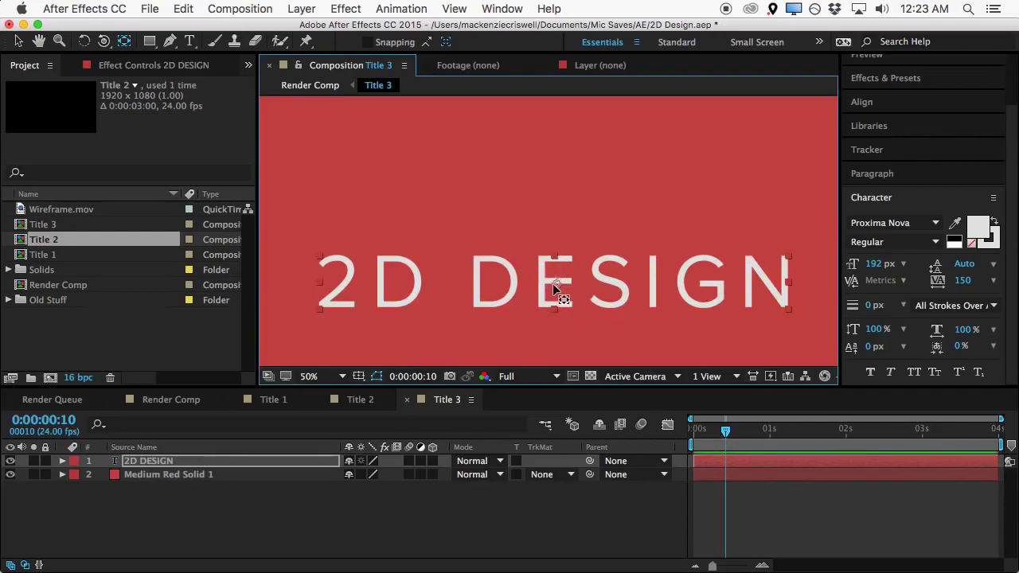
key("comma")
key("comma")
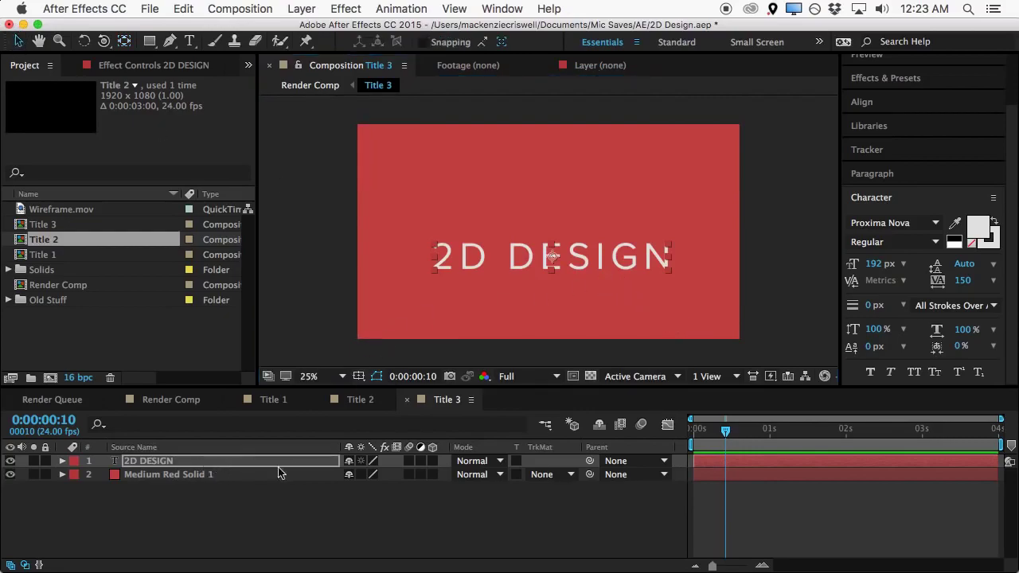
Center the 2D DESIGN layer horizontally and vertically in the composition, then deselect it
left_click(188, 465)
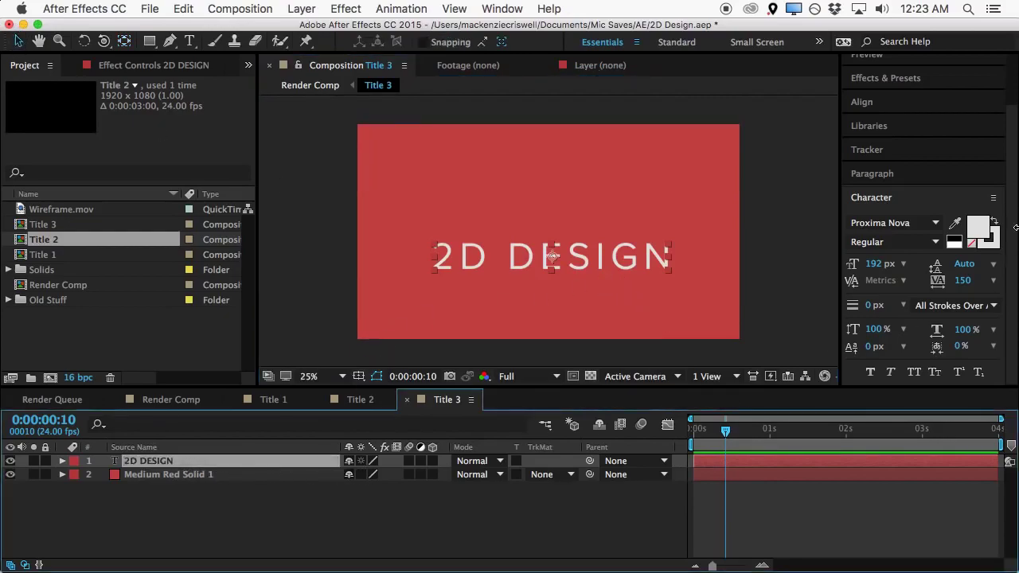
left_click(877, 112)
left_click(886, 202)
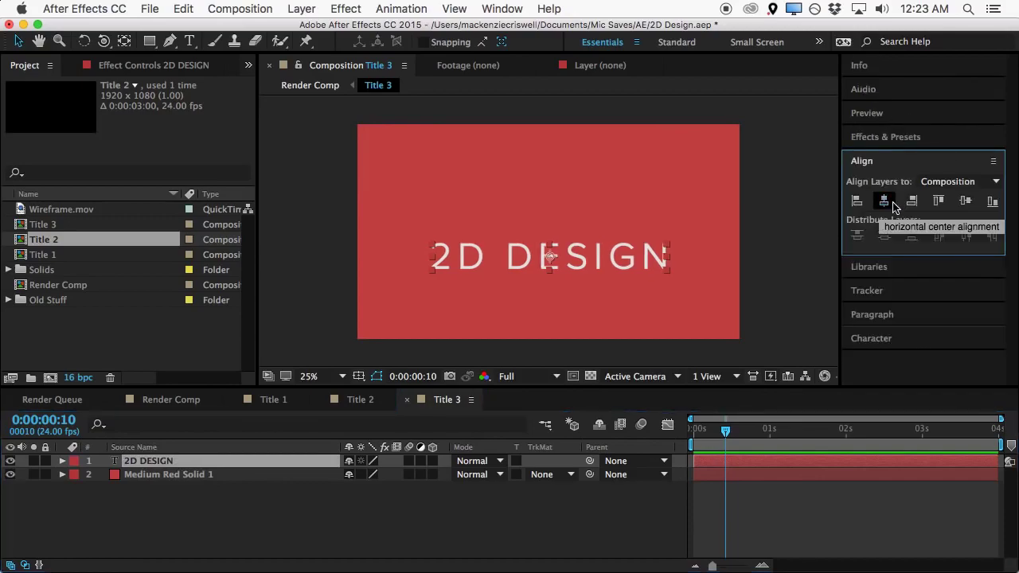
left_click(966, 201)
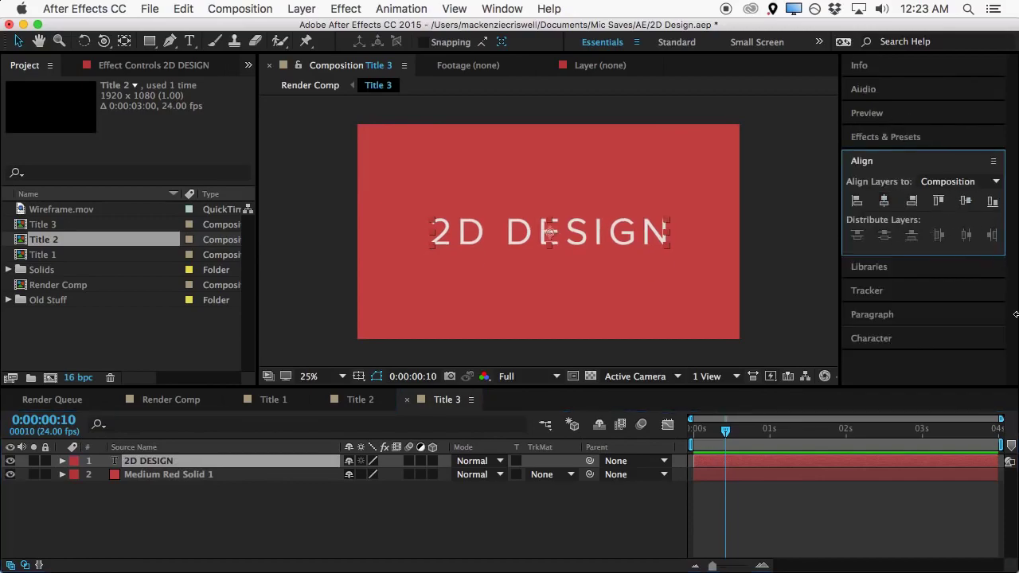
left_click(754, 236)
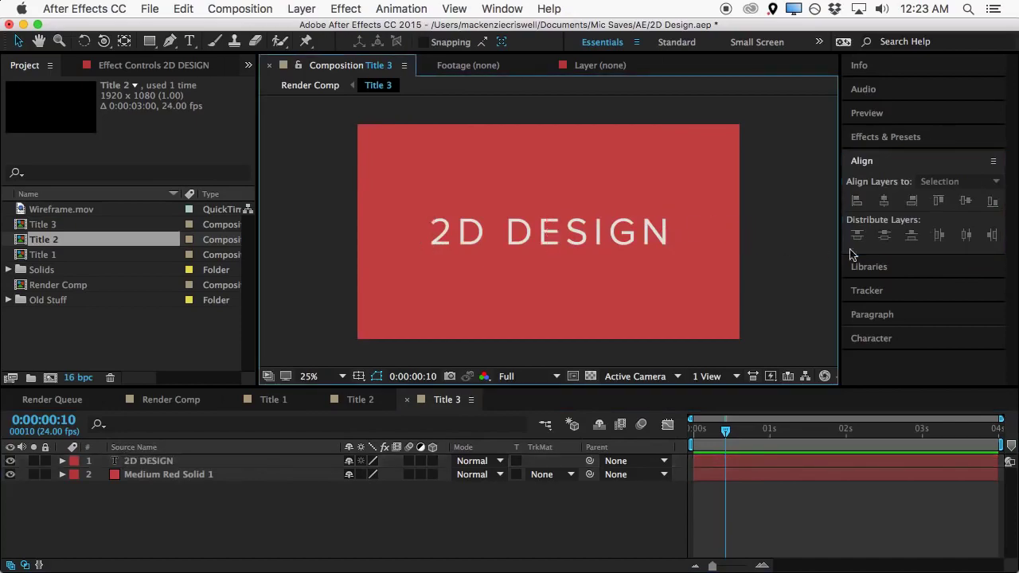
left_click(868, 340)
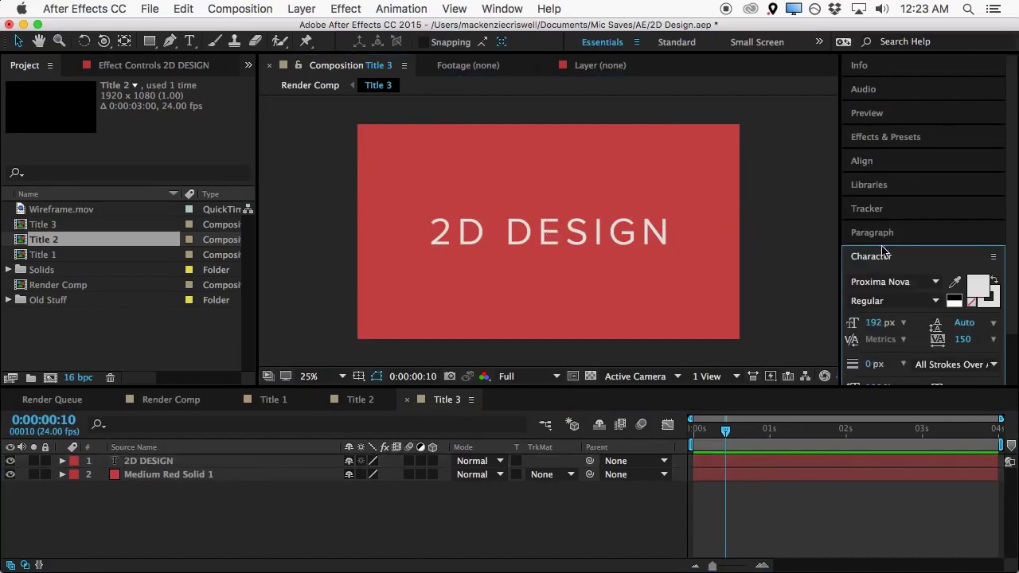
left_click(885, 163)
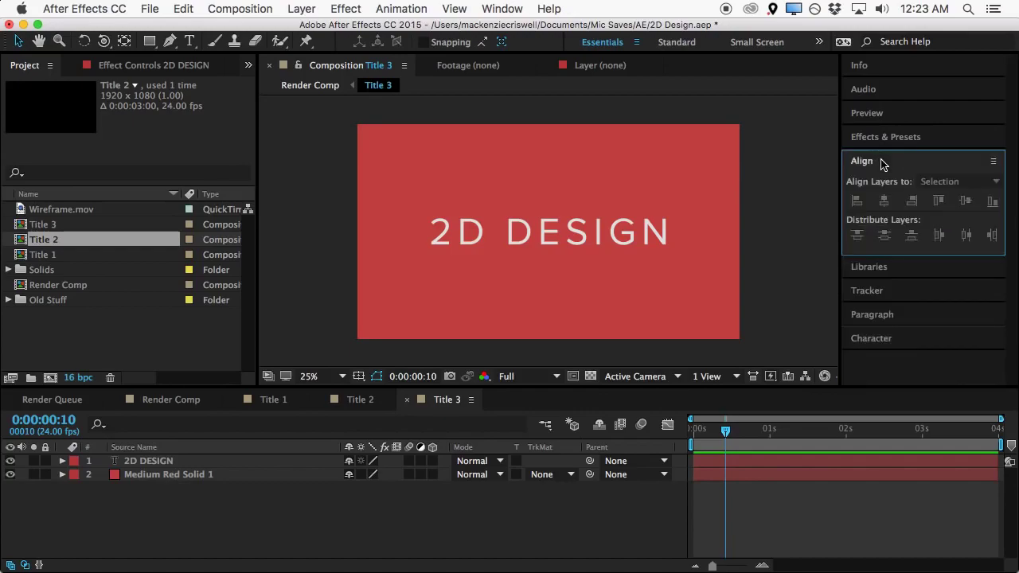
left_click(880, 338)
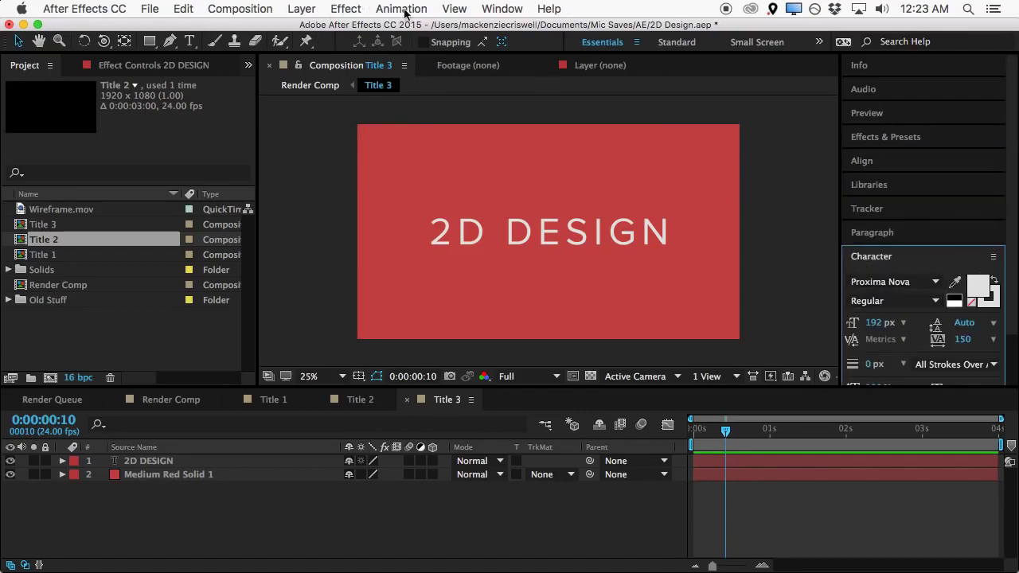
left_click(503, 8)
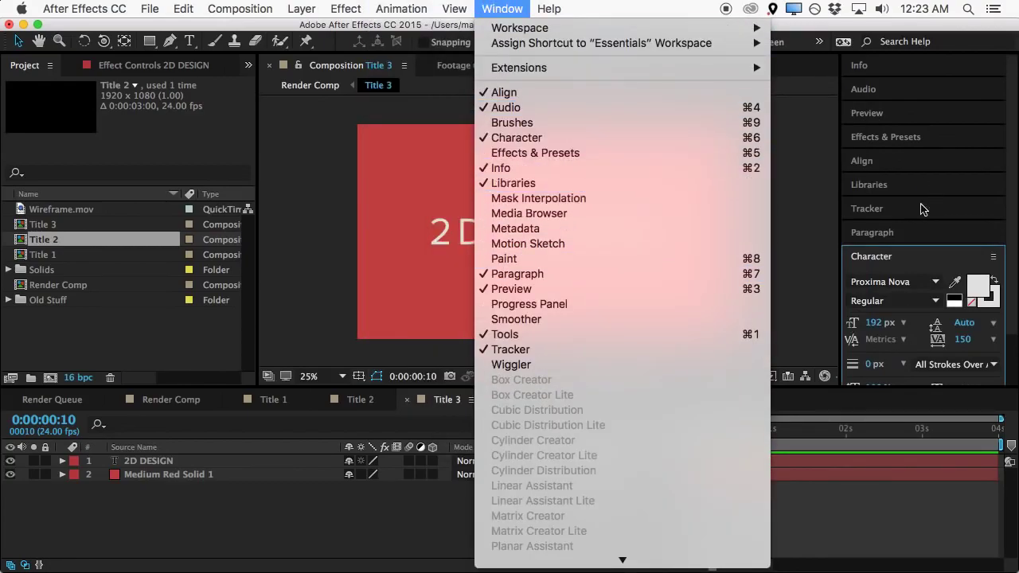
Set the baseline shift to 0 px and turn on faux bold in the character settings
left_click(905, 237)
scroll(912, 304, "down", 1)
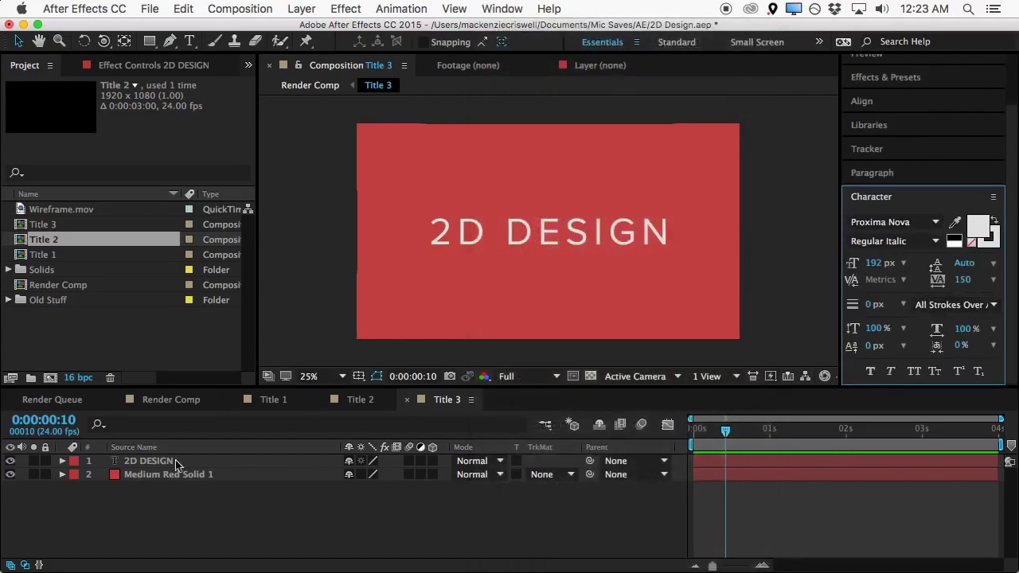
left_click(930, 227)
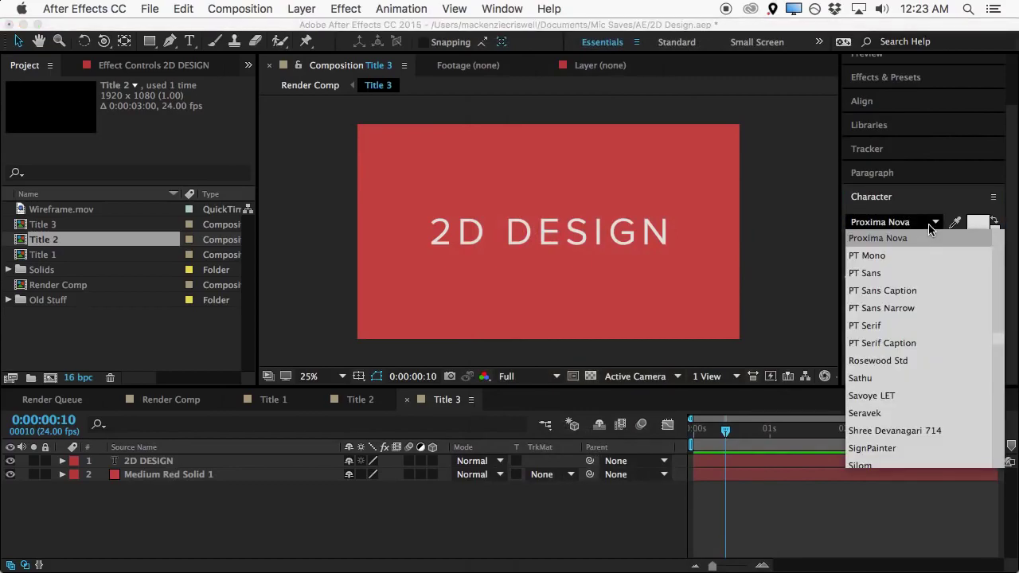
left_click(933, 205)
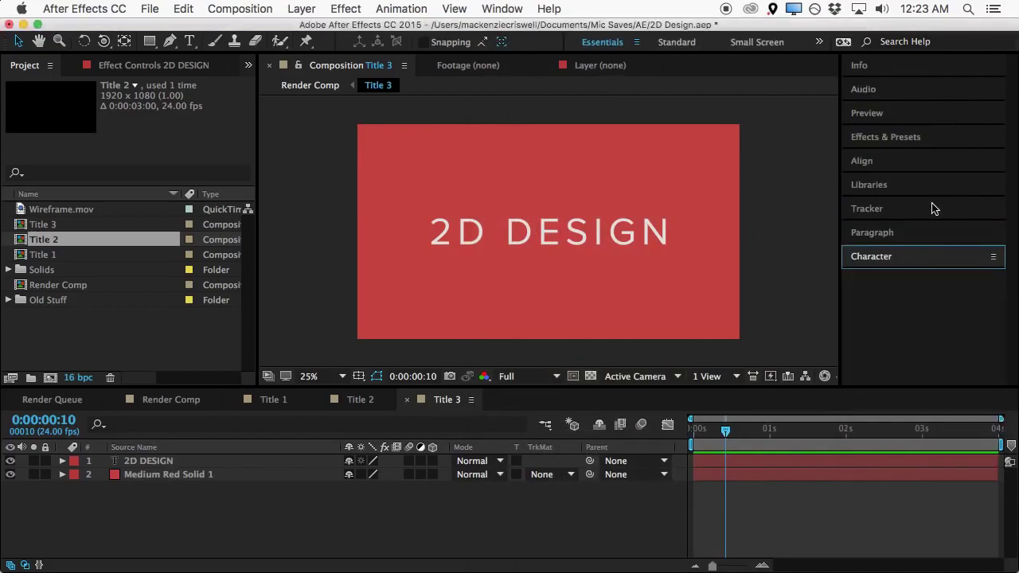
left_click(892, 257)
scroll(893, 277, "down", 3)
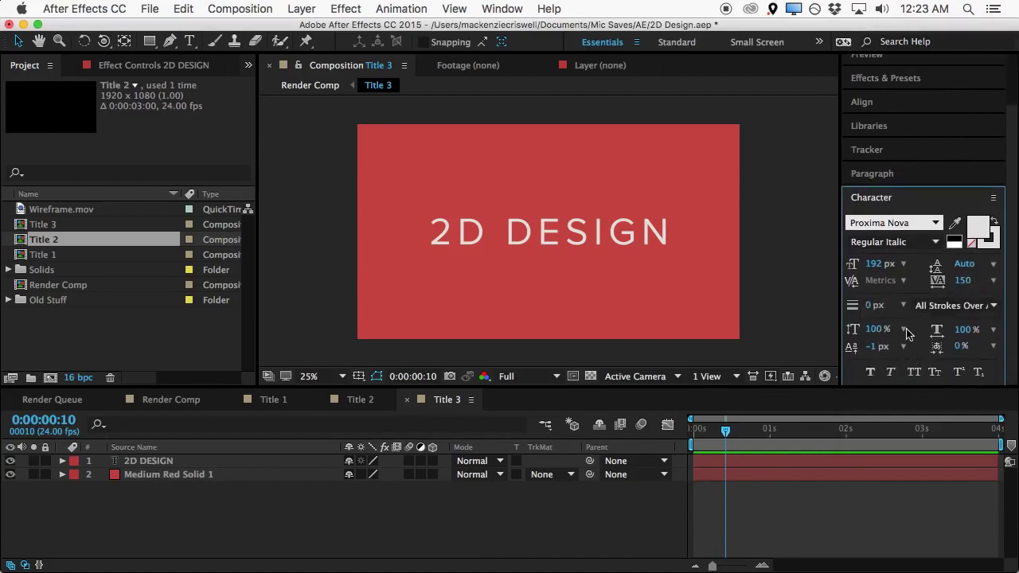
left_click(876, 346)
type("0")
key("Return")
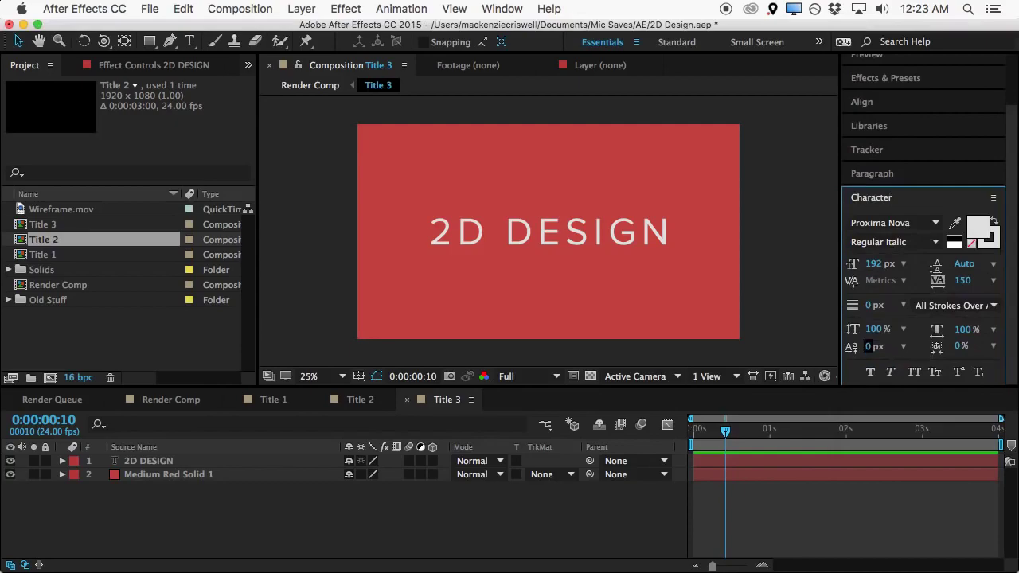
left_click(871, 375)
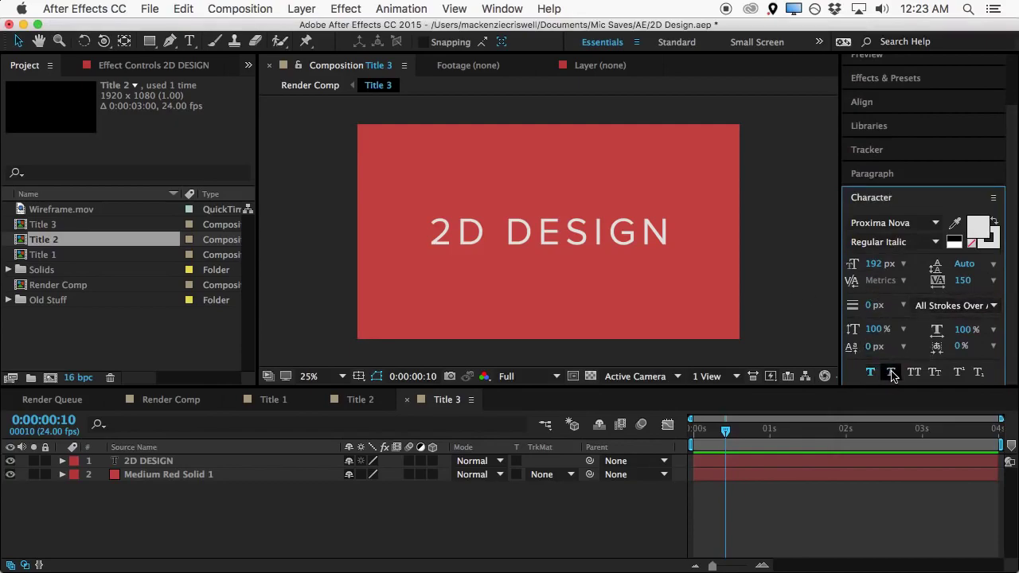
Change the stroke color and fill color of the 2D DESIGN text to pure white, FFFFFF
left_click(996, 236)
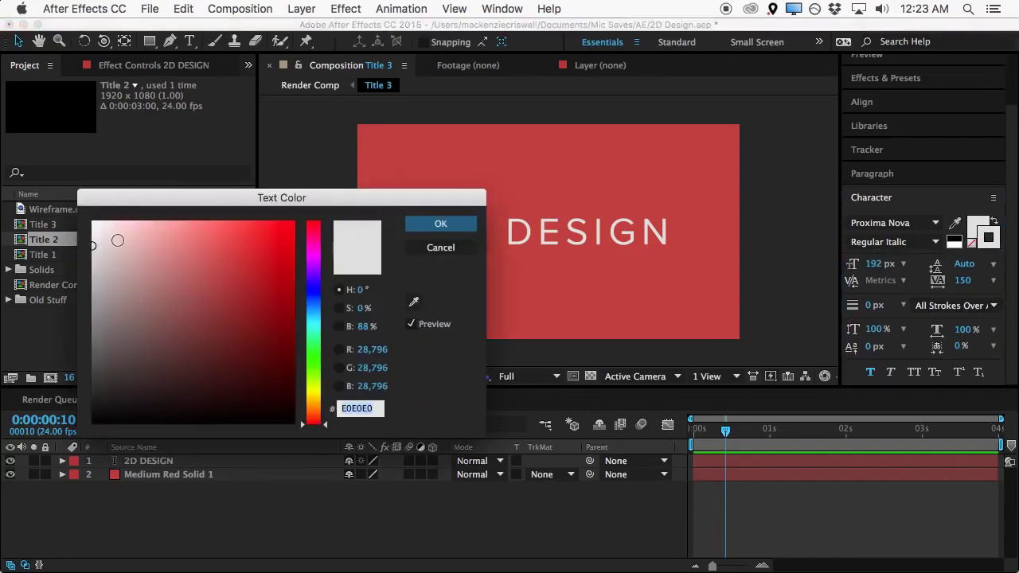
left_click_drag(92, 246, 83, 183)
left_click(437, 227)
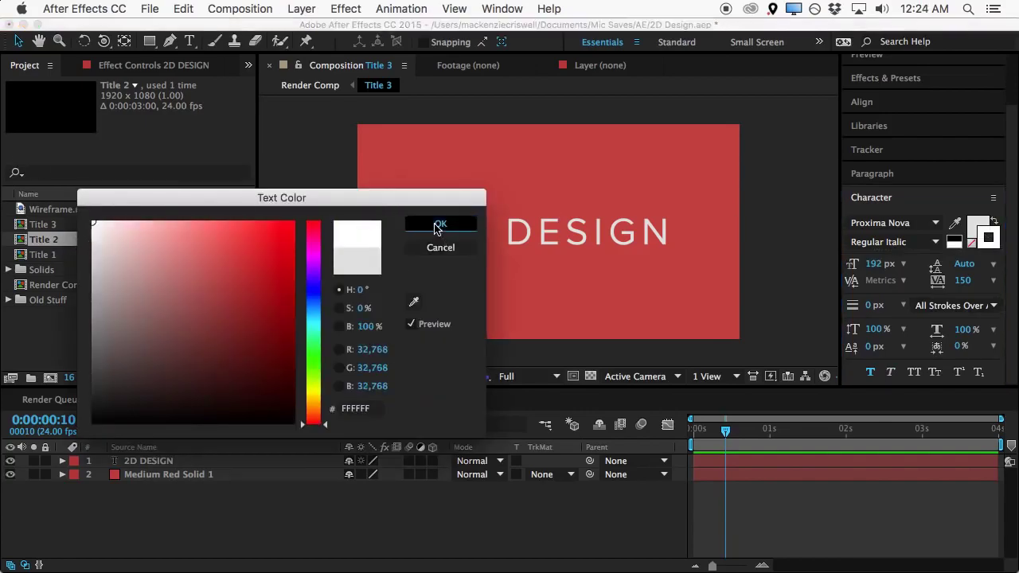
left_click(983, 228)
left_click_drag(92, 245, 2, 168)
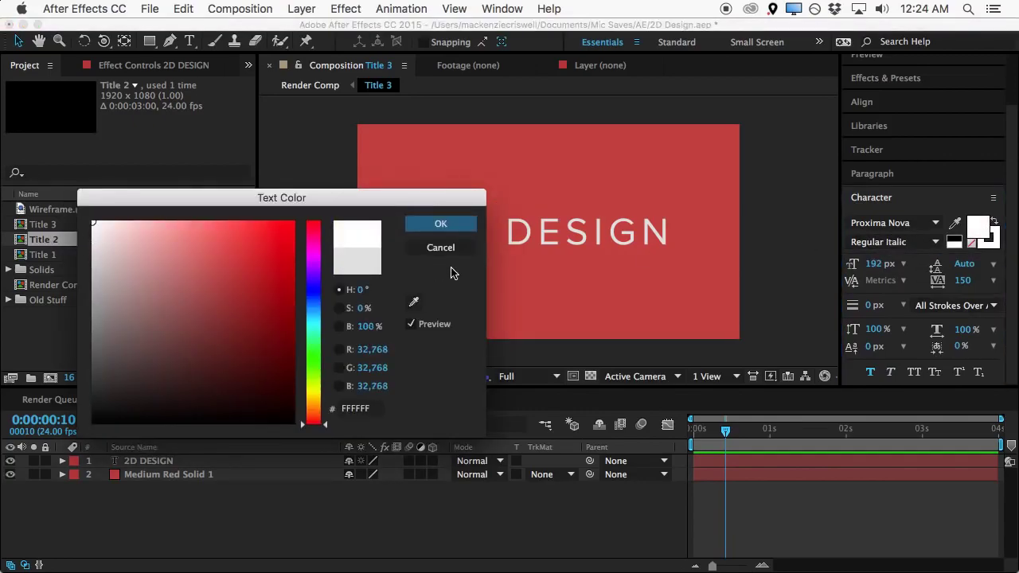
key("Return")
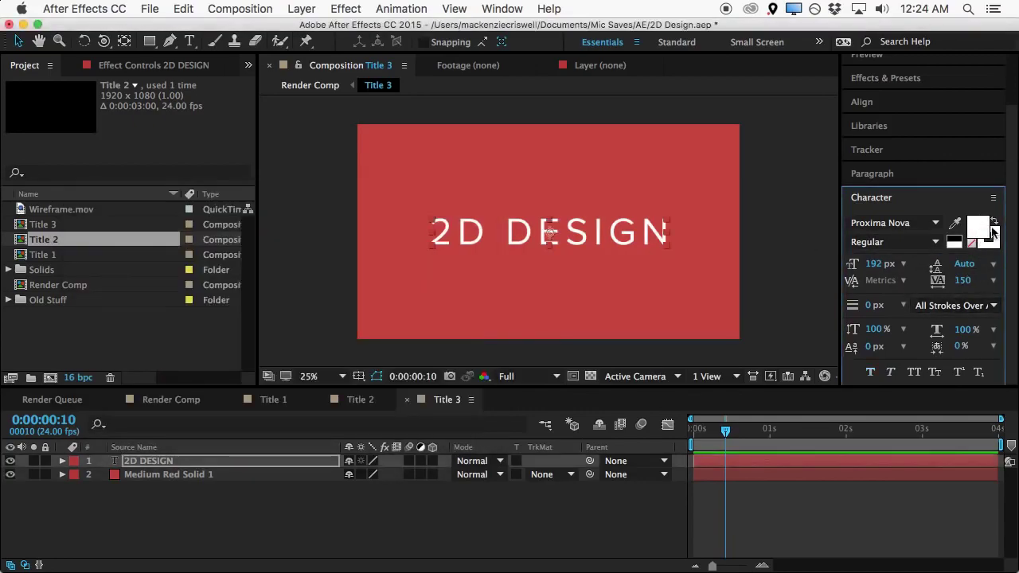
Thicken the 2D DESIGN lettering with a 10 px stroke width, then deselect the layer
left_click_drag(874, 305, 876, 306)
type("5")
left_click_drag(873, 305, 875, 305)
left_click(876, 305)
type("10")
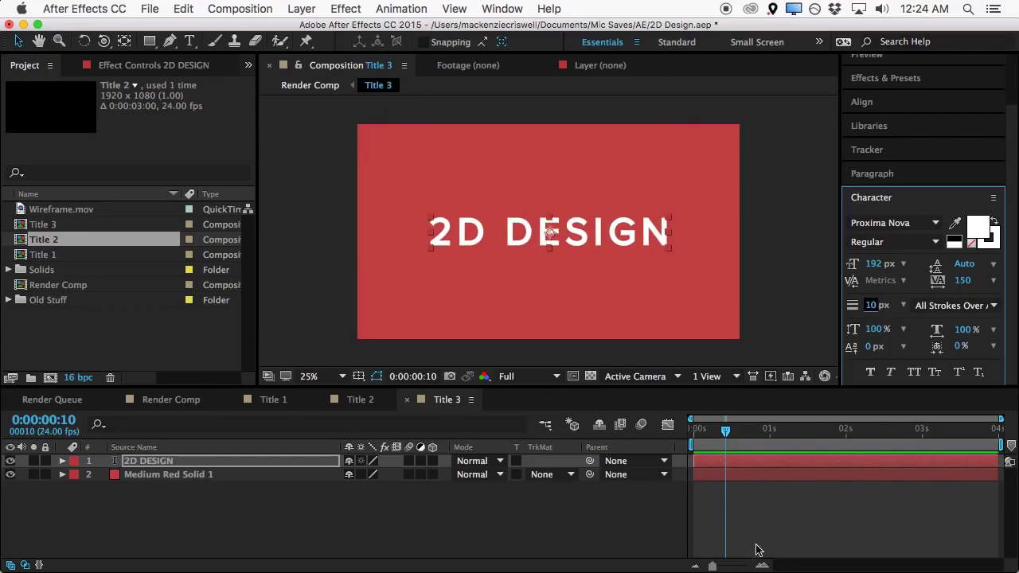
left_click(807, 500)
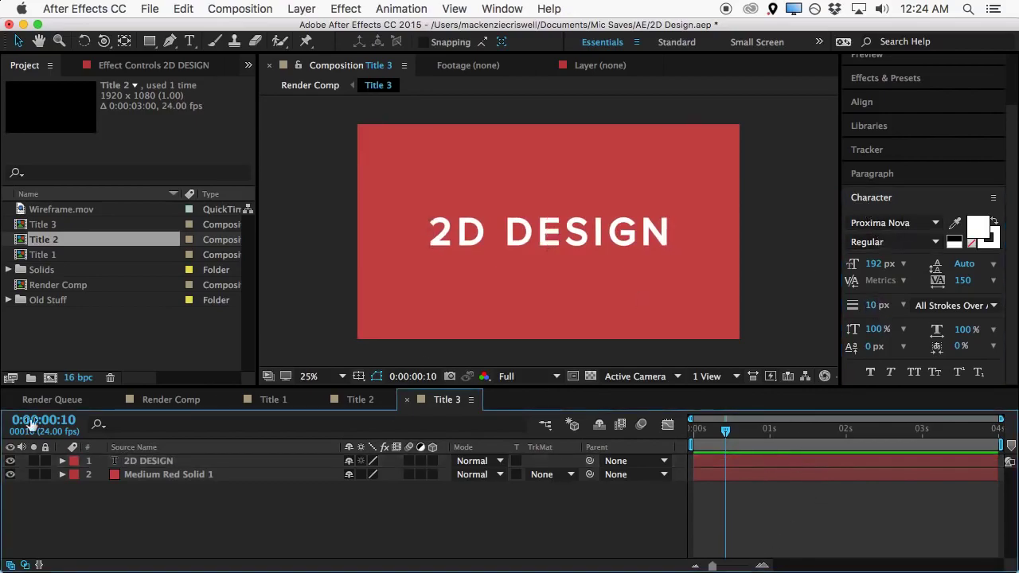
left_click(225, 466)
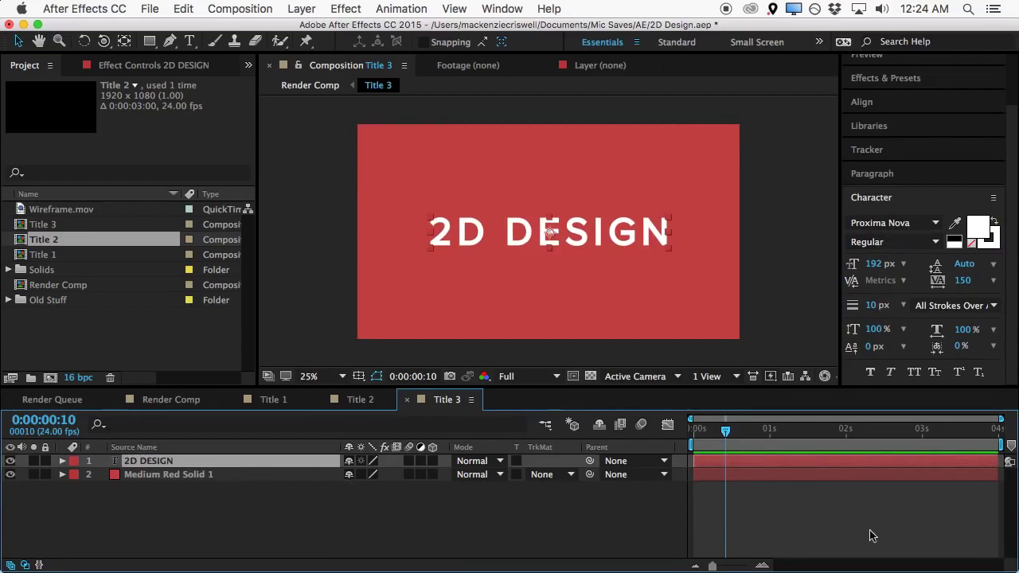
left_click(760, 290)
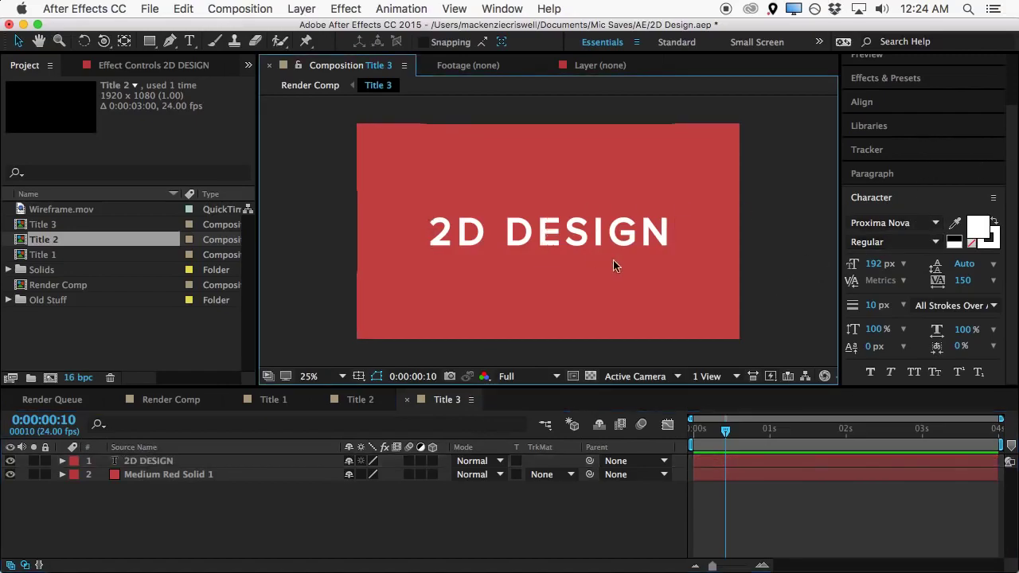
Return the playhead to the first frame and add a Scale text animator to the 2D DESIGN layer
left_click(169, 461)
left_click(223, 532)
left_click(167, 462)
left_click_drag(724, 430, 581, 444)
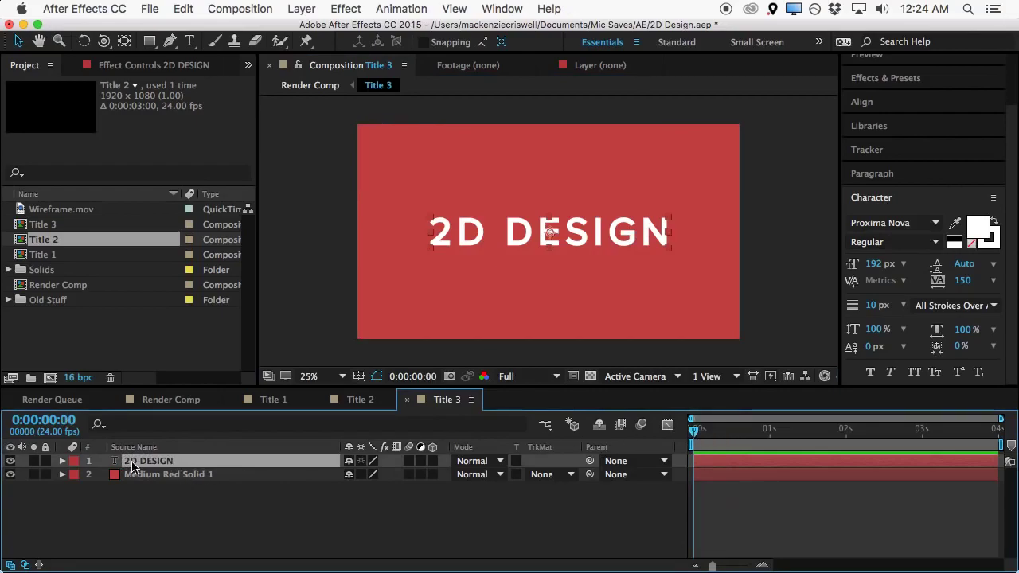
left_click(62, 462)
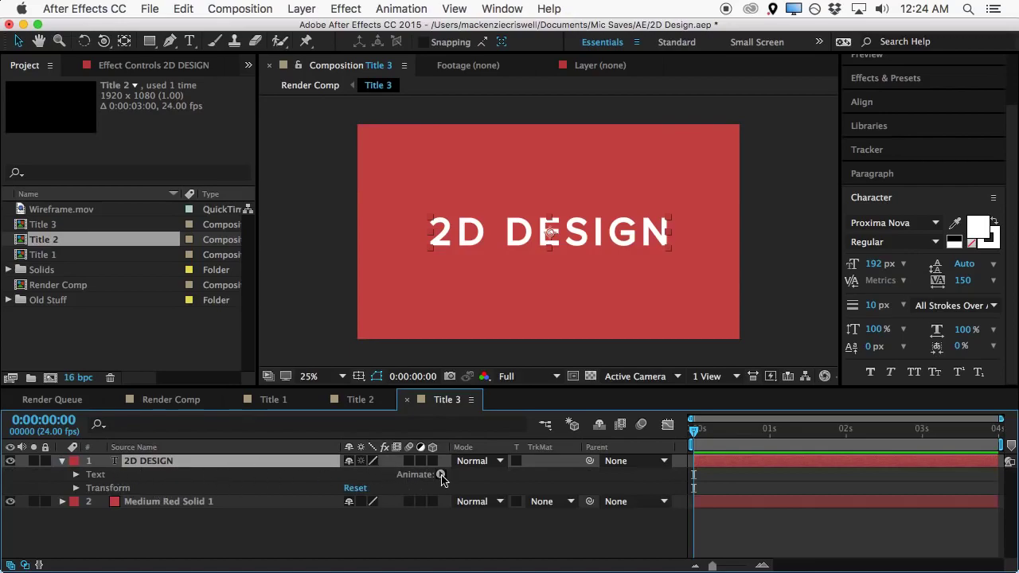
left_click(441, 474)
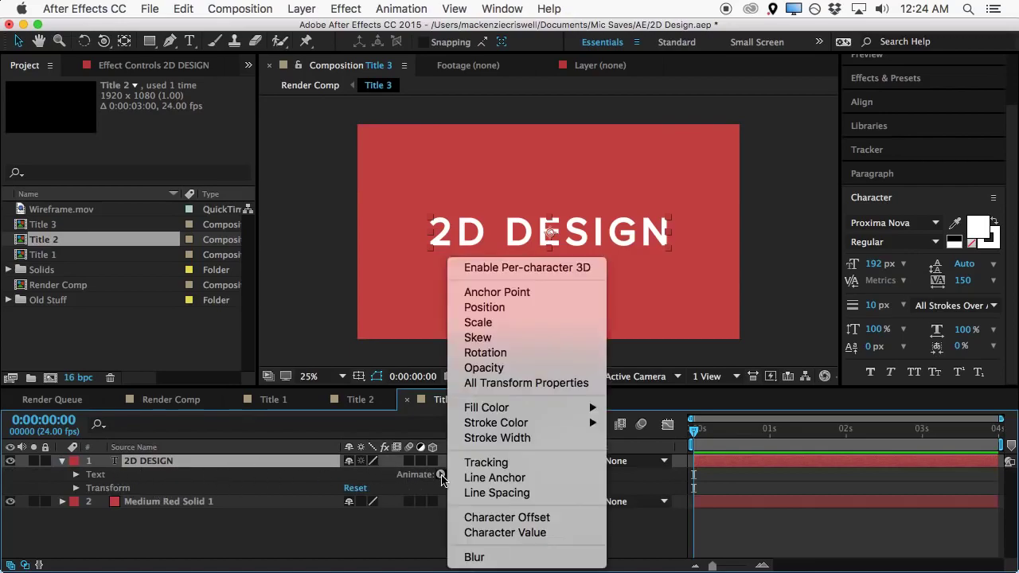
left_click(491, 324)
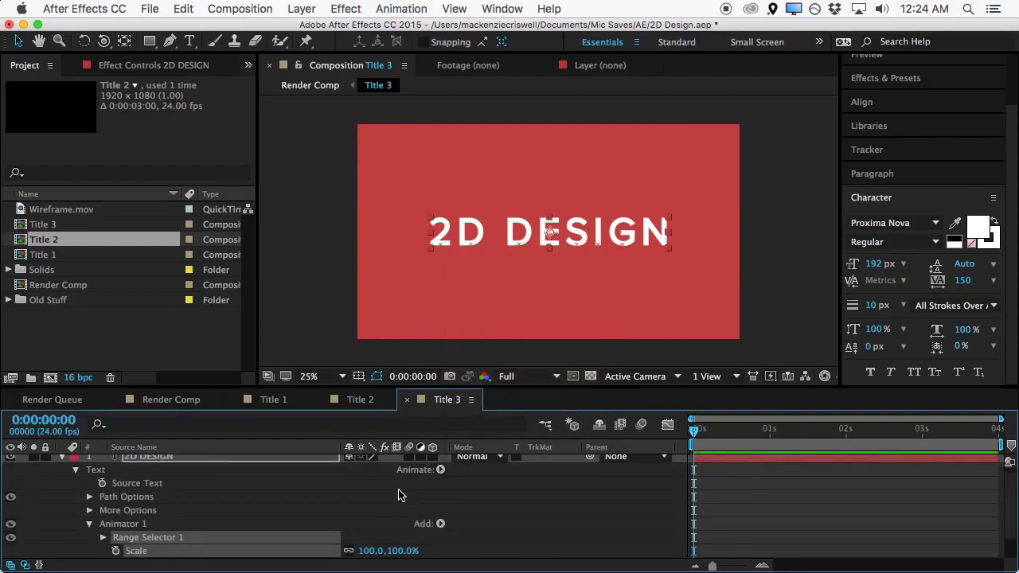
Add a Position property to Animator 1 of the 2D DESIGN text
left_click(440, 524)
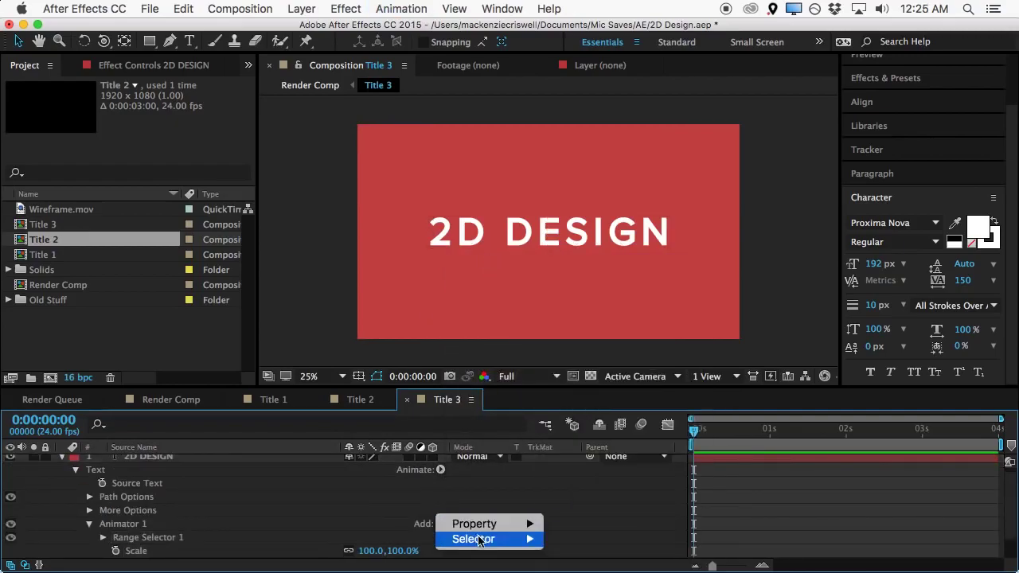
left_click(447, 485)
left_click(441, 471)
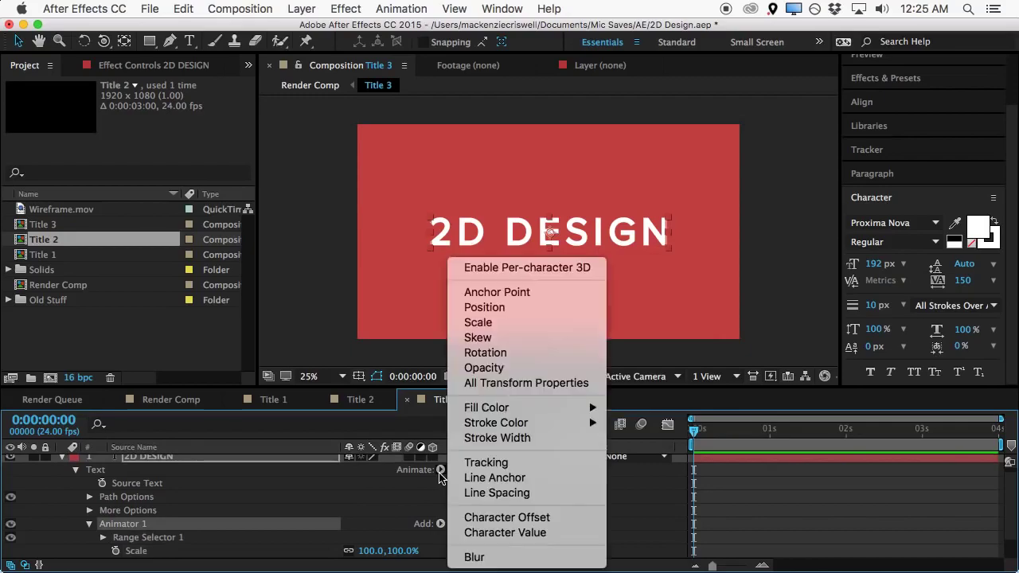
left_click(517, 309)
scroll(247, 526, "down", 2)
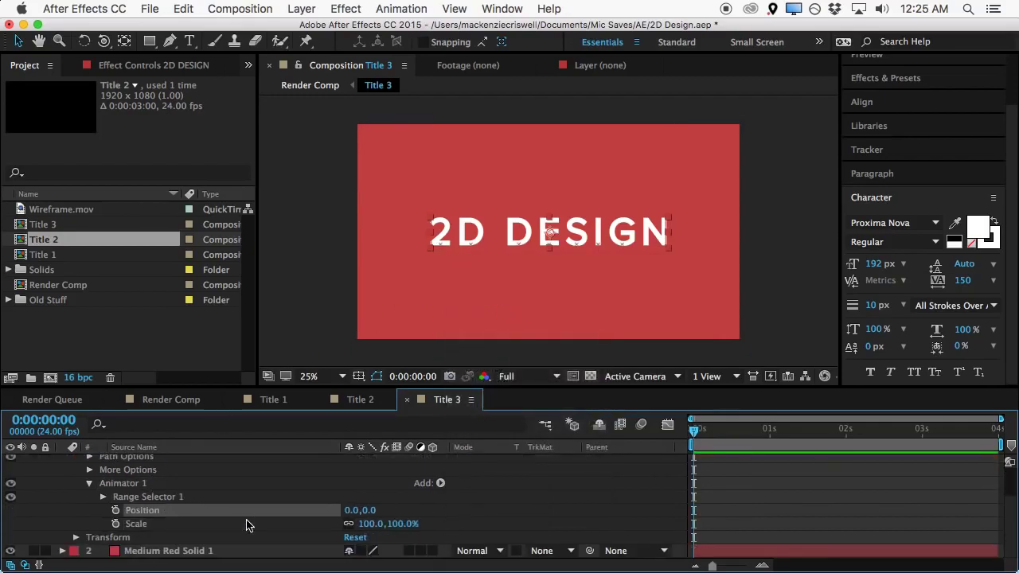
Set the animator's Position to 0, -78 and its Scale to 0% at the first frame
left_click_drag(694, 430, 535, 457)
left_click_drag(368, 511, 313, 510)
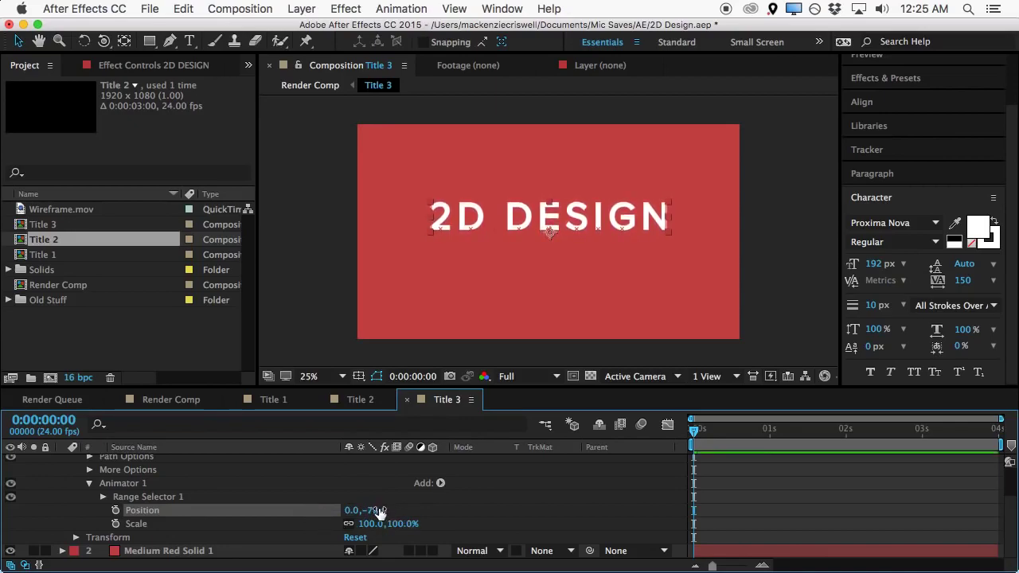
left_click(371, 524)
type("0")
key("Return")
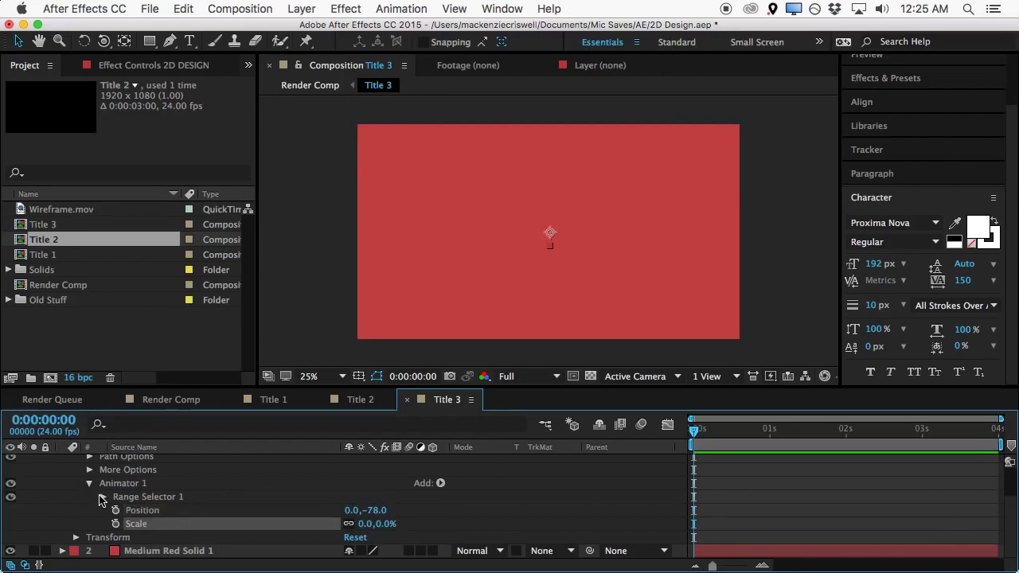
Examine the layer's Transform values alongside the range selector, Position and Scale entries of Animator 1
left_click(279, 510)
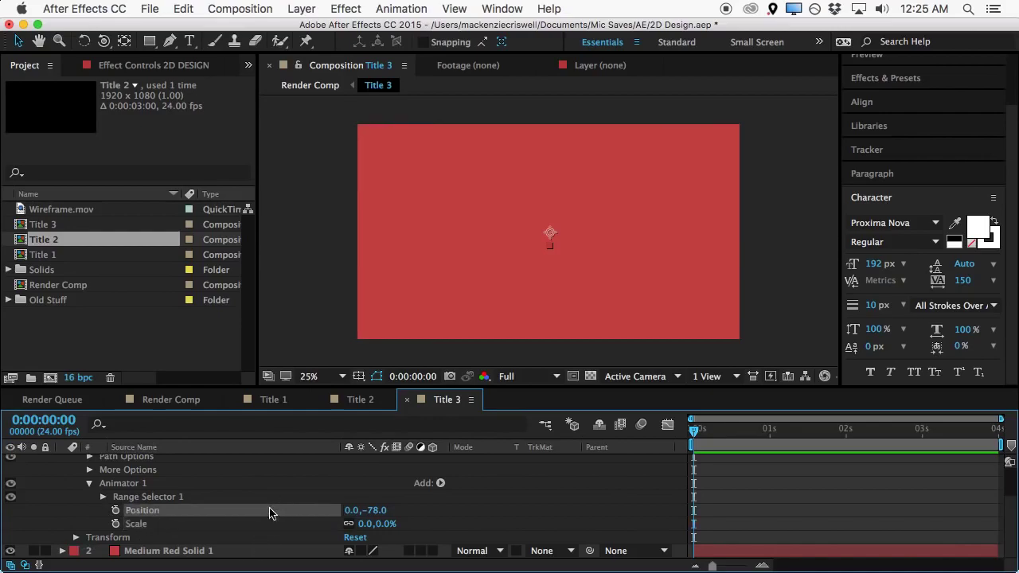
left_click(75, 538)
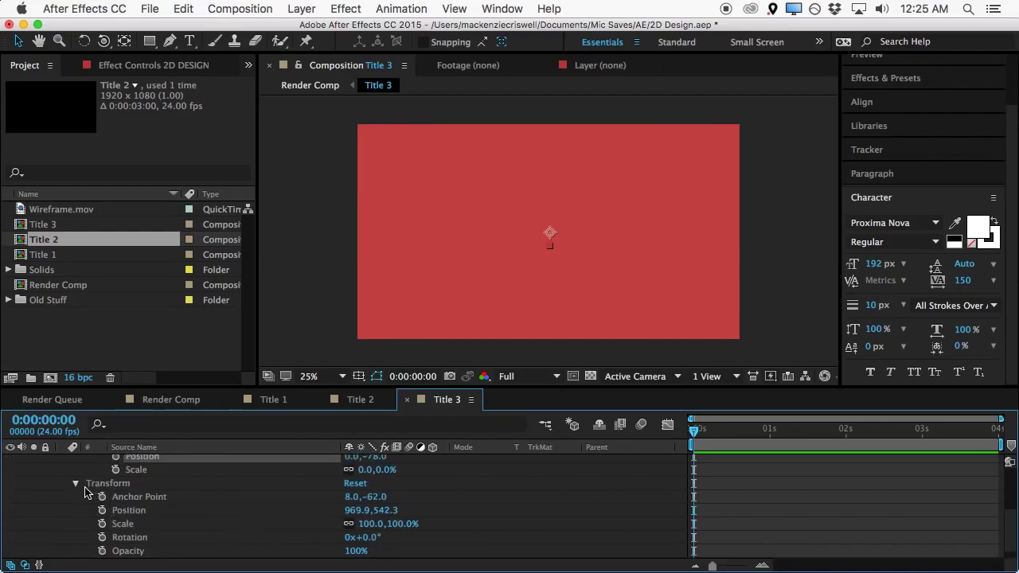
scroll(153, 529, "down", 1)
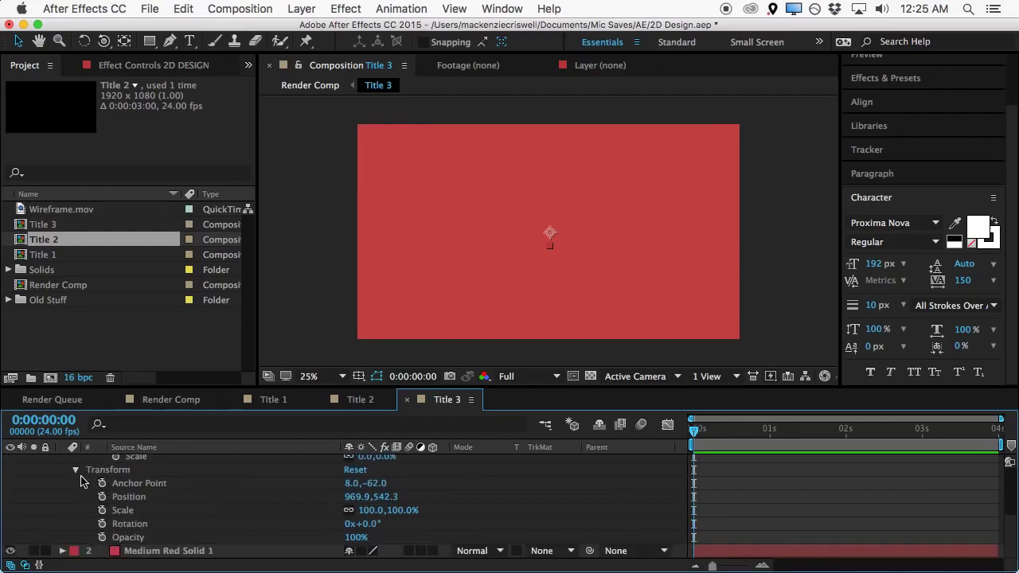
left_click(76, 469)
left_click(166, 499)
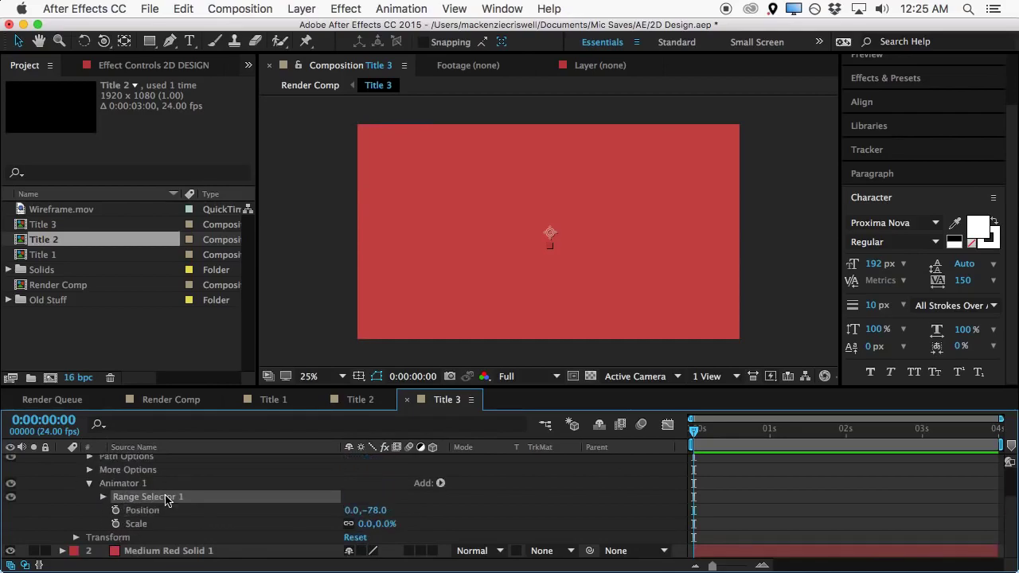
left_click(122, 485)
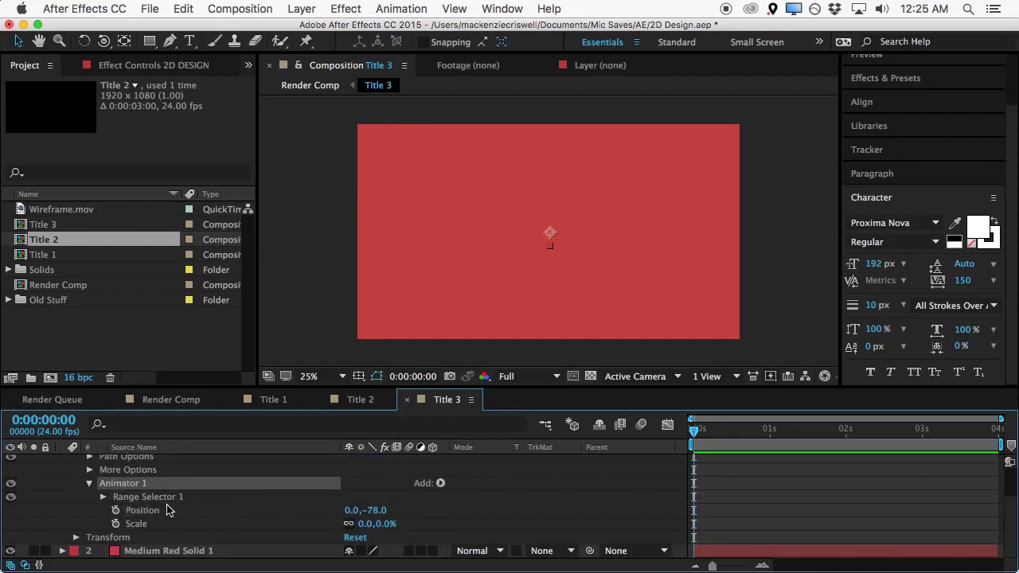
left_click(128, 498)
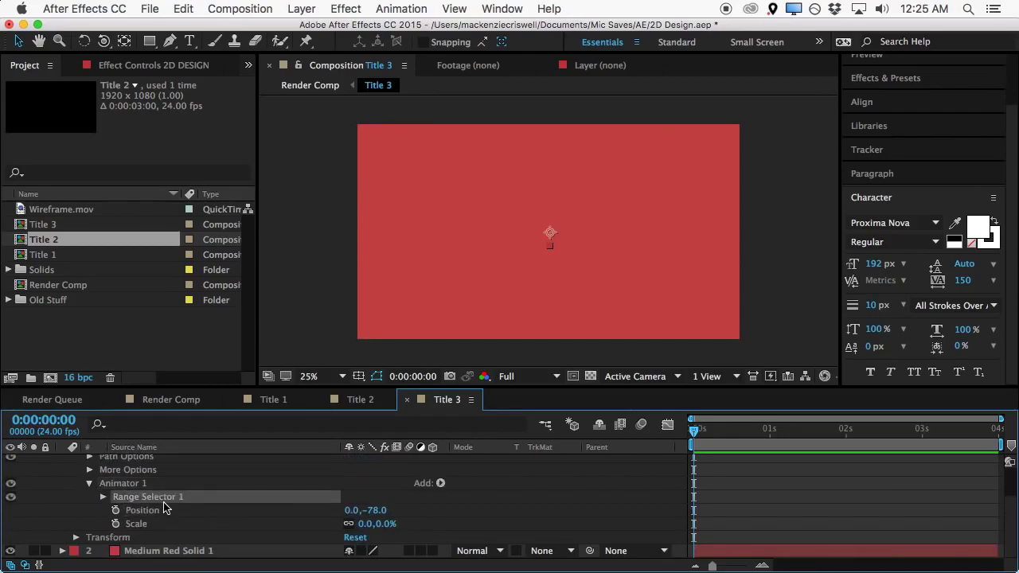
left_click(122, 484)
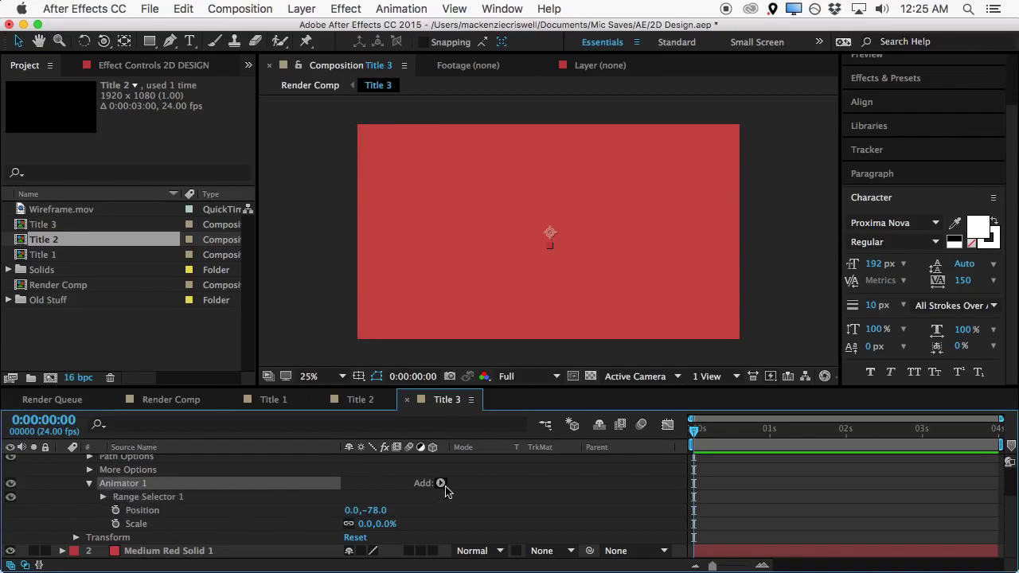
scroll(454, 510, "up", 1)
scroll(460, 516, "up", 1)
scroll(514, 497, "down", 2)
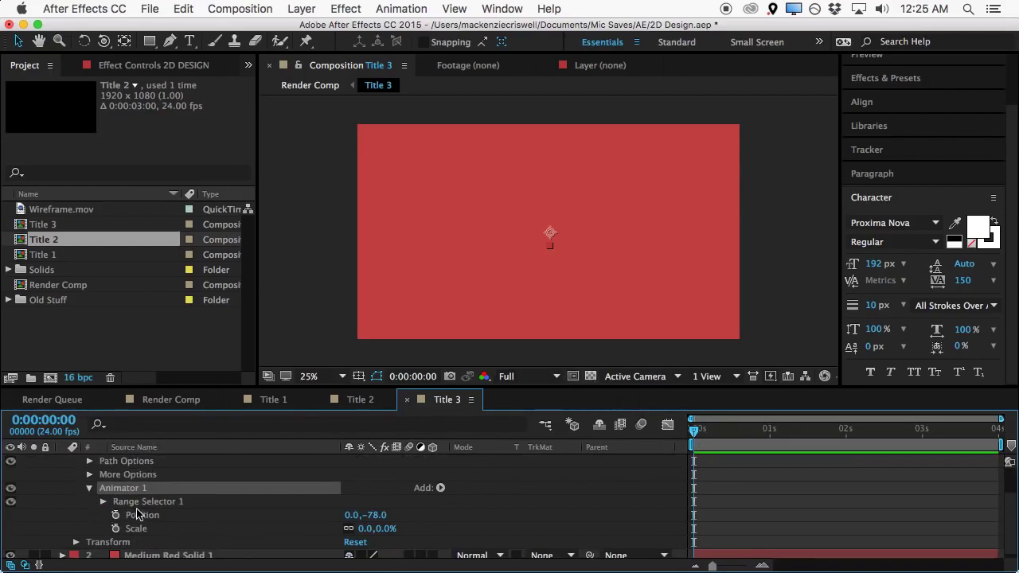
Preview the letter-by-letter reveal by scrubbing Range Selector 1's Start value up to 92% and back to 0%
left_click(103, 501)
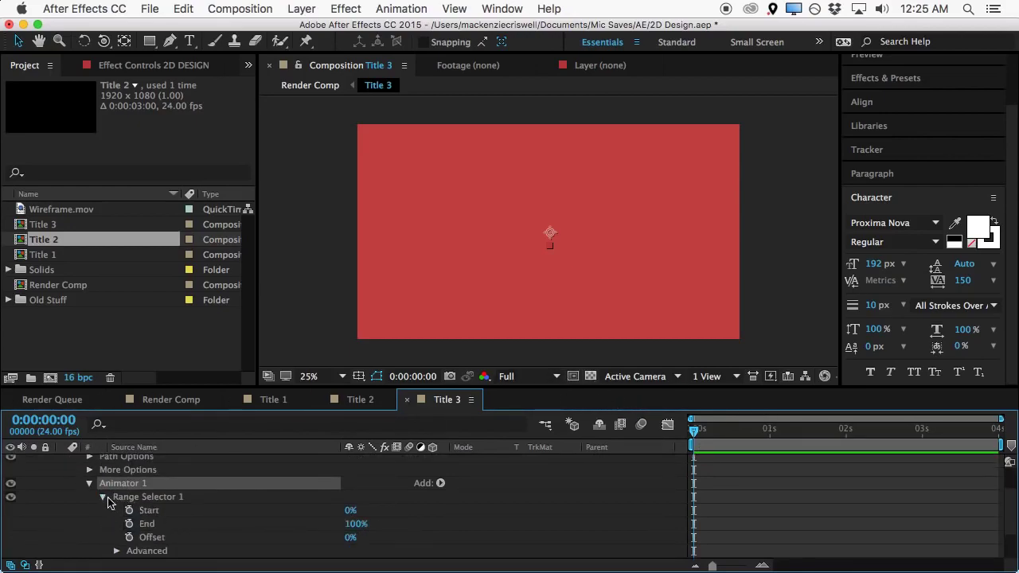
left_click(102, 497)
left_click(102, 497)
scroll(200, 501, "down", 1)
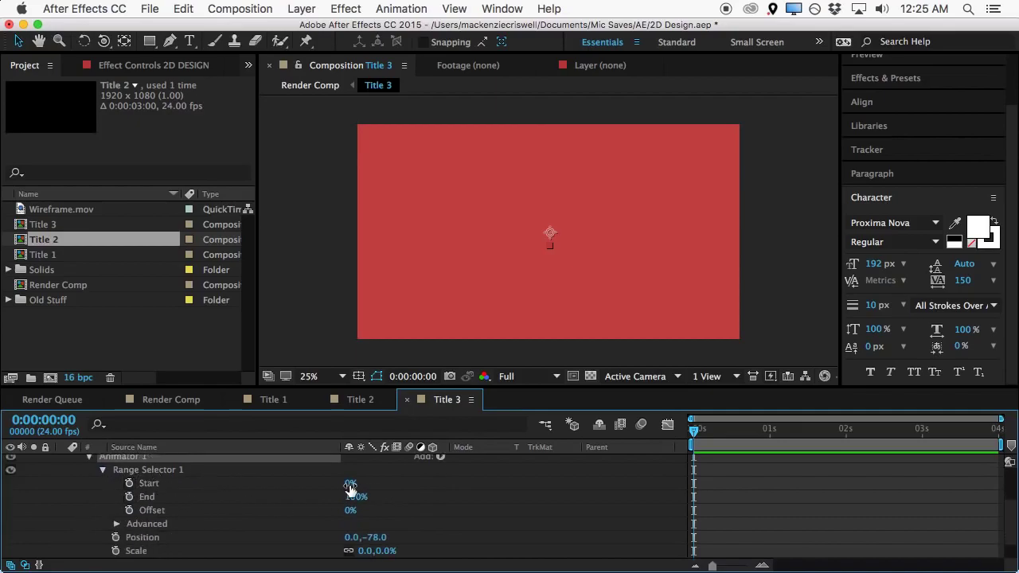
left_click_drag(351, 483, 414, 478)
left_click_drag(408, 480, 424, 480)
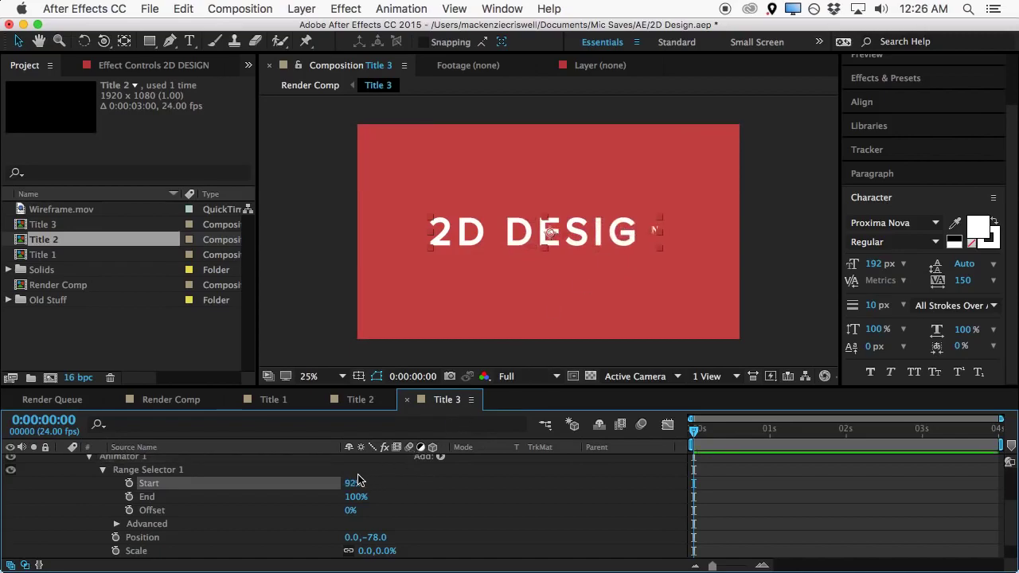
left_click_drag(353, 484, 264, 489)
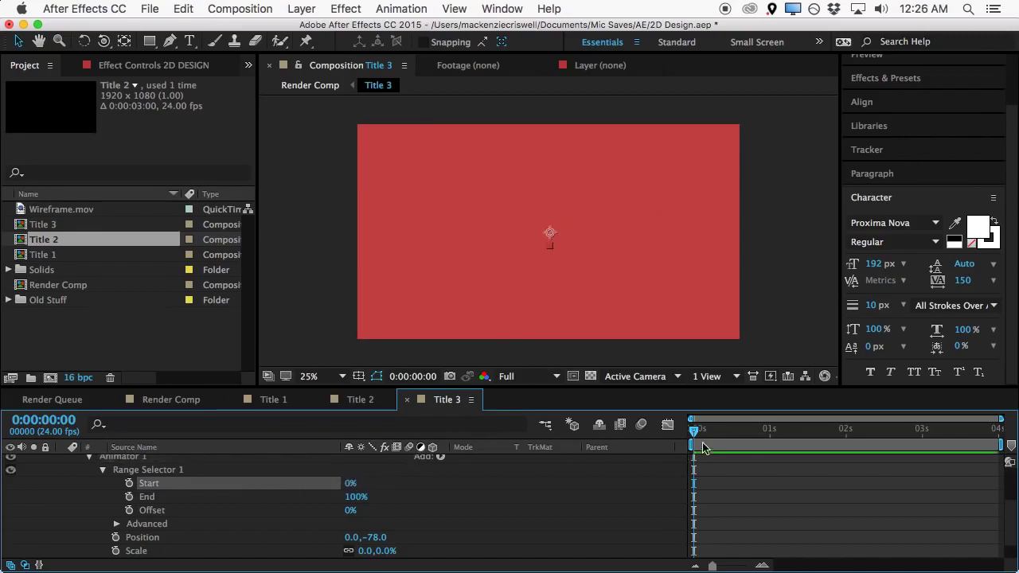
Keyframe Range Selector 1's Start from 0% at the first frame to 100% at 0:00:00:13, and play back the reveal
left_click_drag(693, 431, 660, 433)
left_click(130, 483)
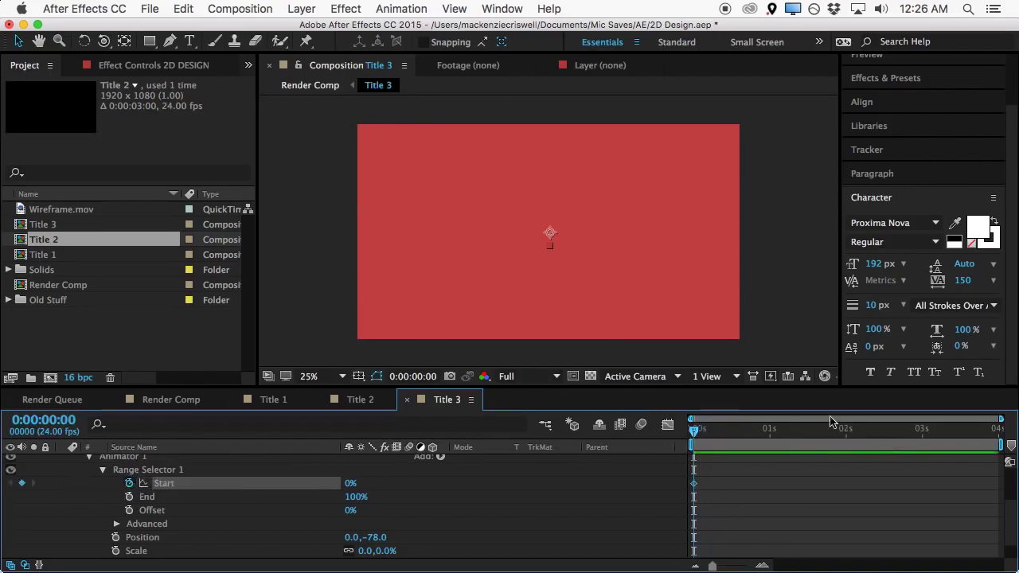
left_click_drag(695, 432, 738, 435)
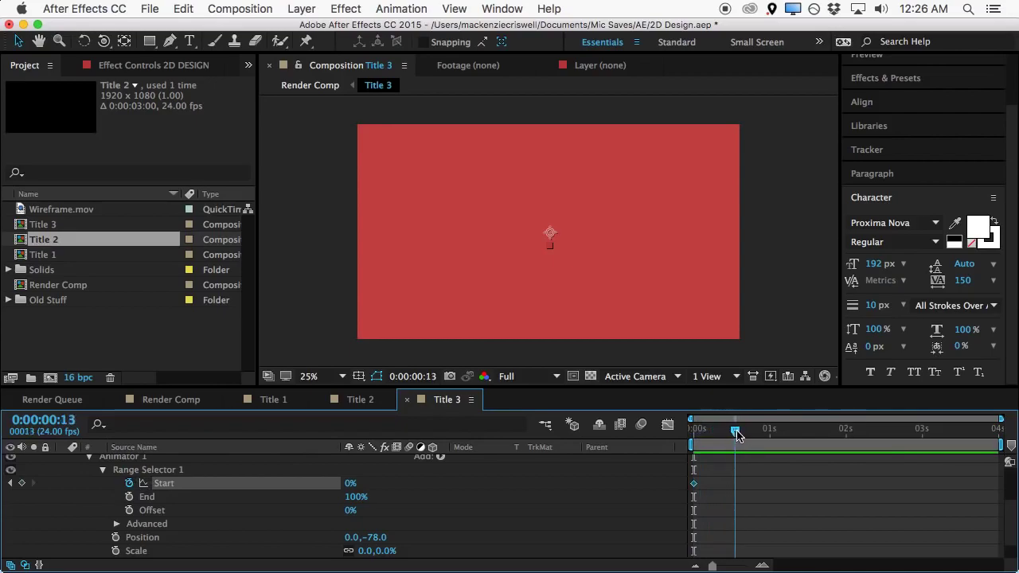
left_click_drag(737, 434, 737, 436)
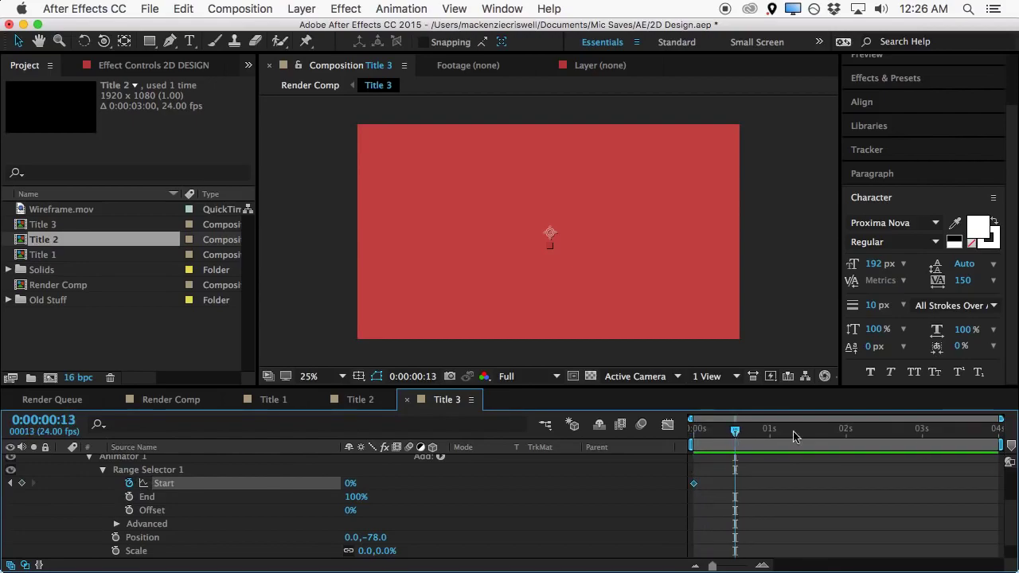
left_click_drag(350, 487, 434, 487)
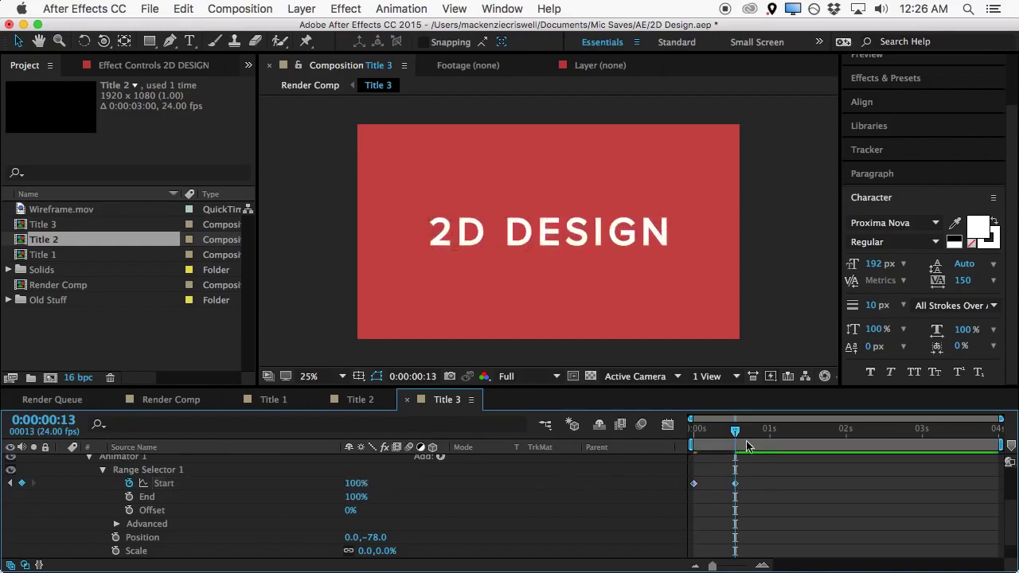
left_click_drag(747, 447, 693, 446)
key("space")
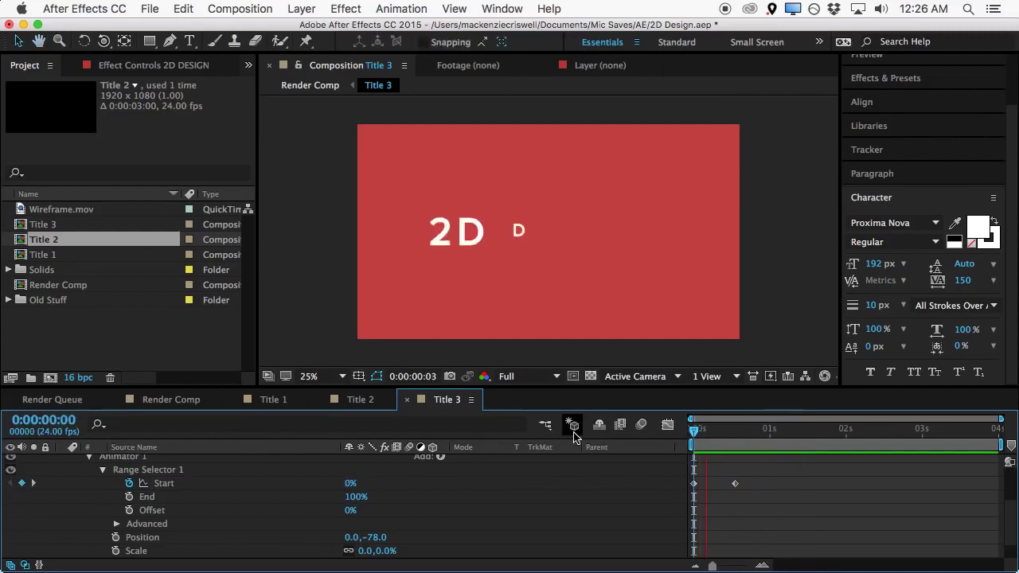
key("space")
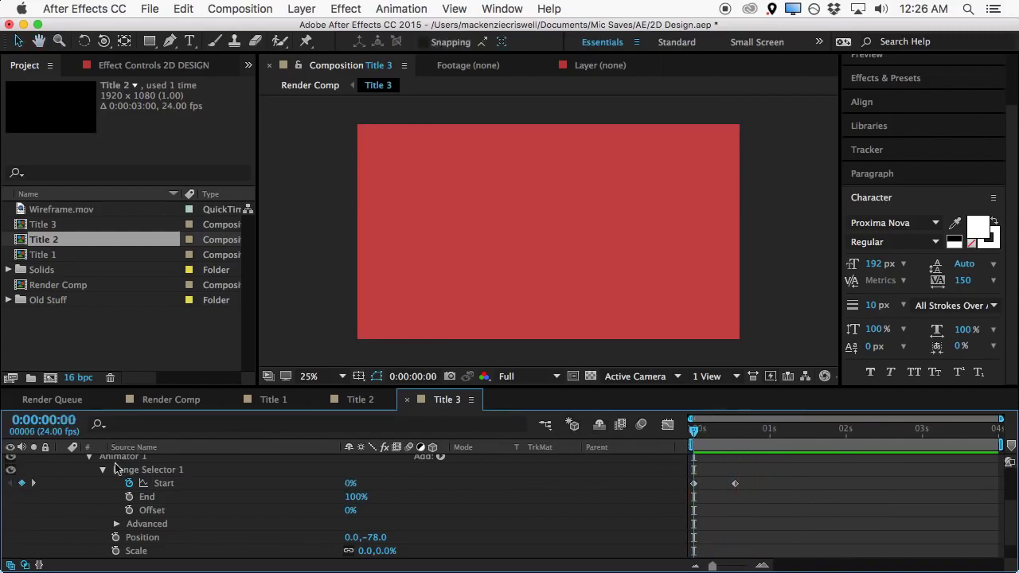
Turn on Randomize Order in Range Selector 1's Advanced options and scrub the reveal to 0:00:00:10
left_click(118, 523)
scroll(100, 518, "down", 2)
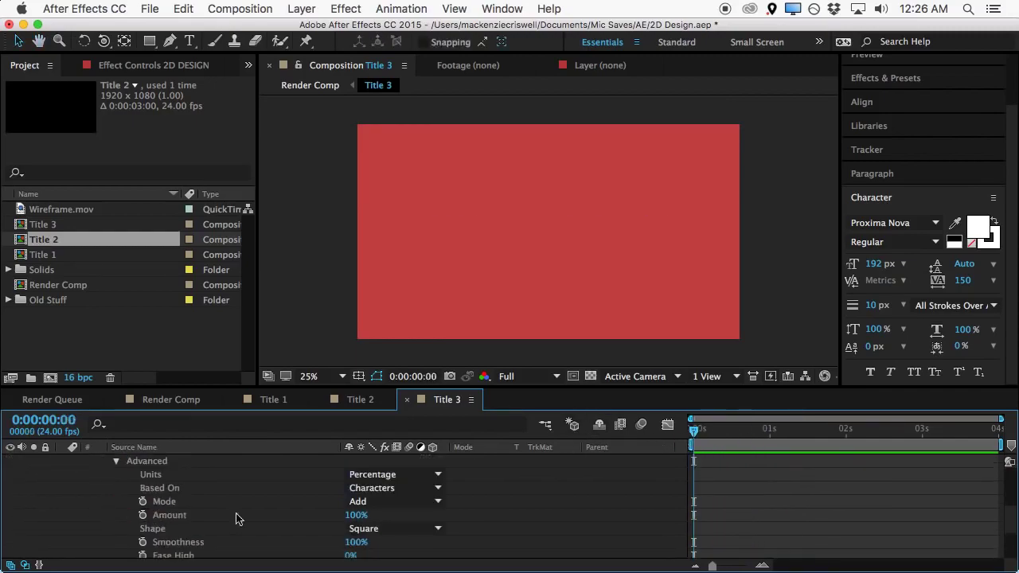
scroll(376, 524, "down", 5)
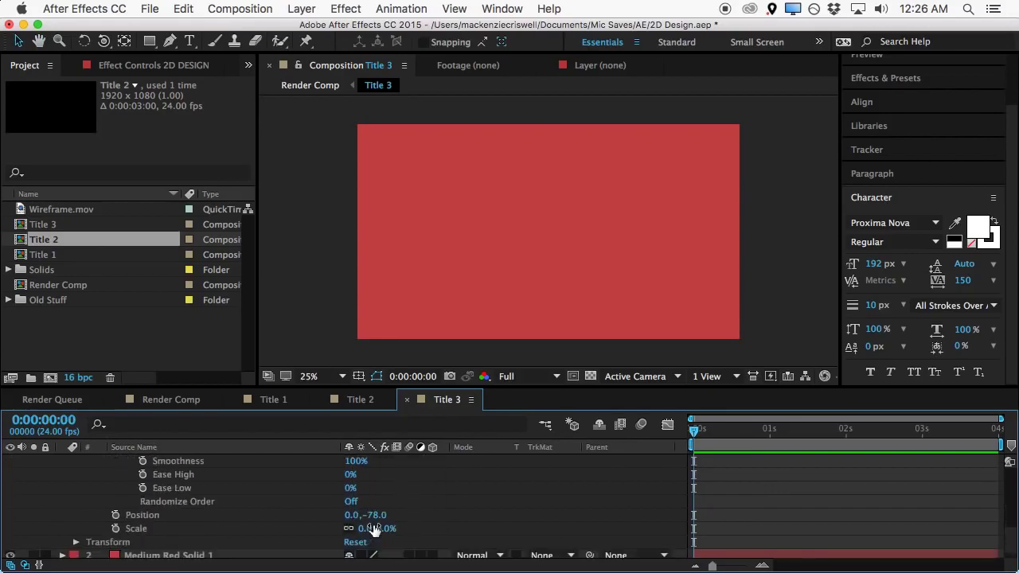
left_click(351, 502)
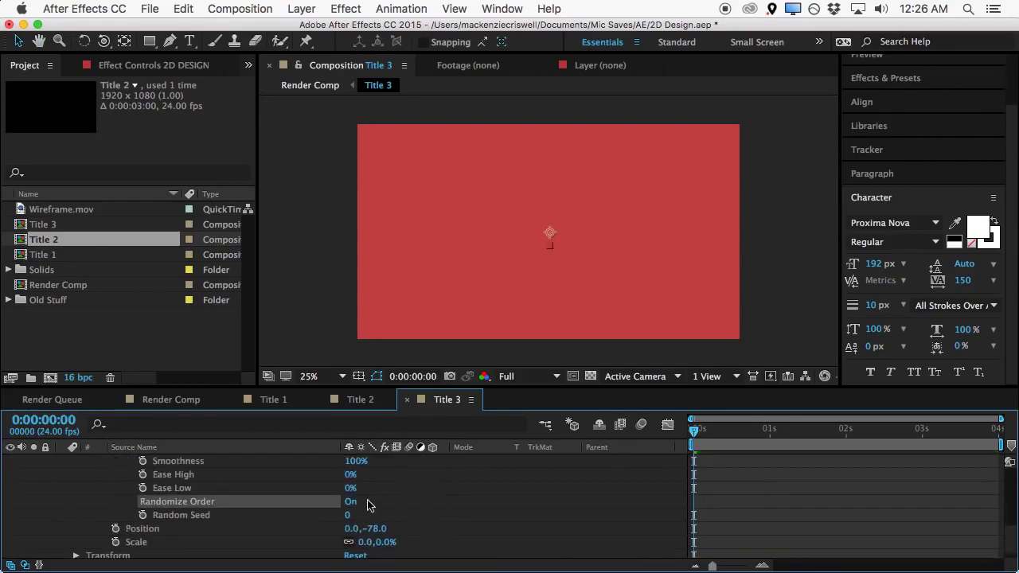
left_click(719, 477)
left_click_drag(694, 434, 726, 439)
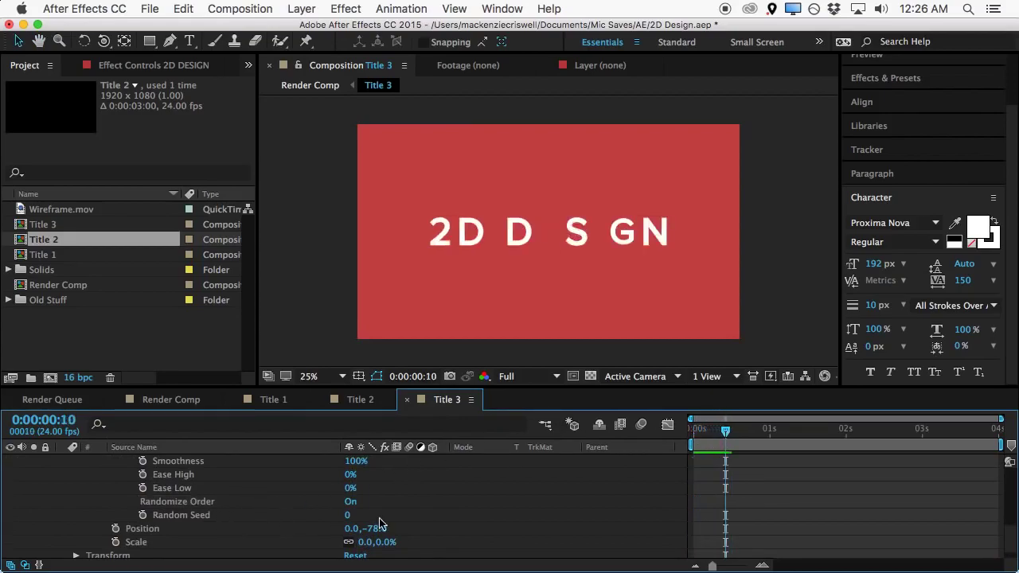
Set the range selector's Random Seed to 21, checking the letter order at frames near the end of the reveal
left_click_drag(348, 516, 358, 517)
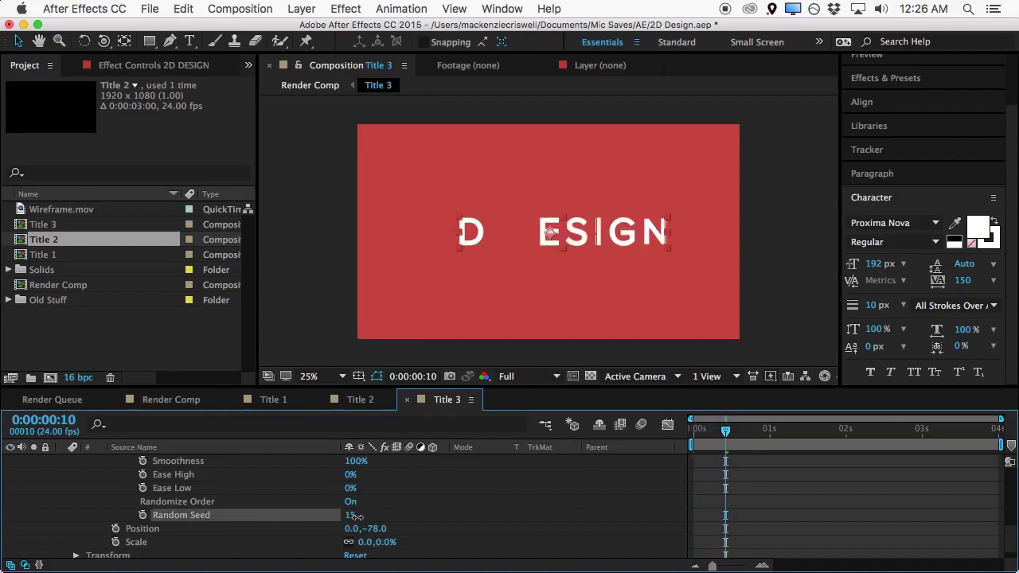
mouse_move(725, 430)
left_mouse_down()
mouse_move(748, 429)
mouse_move(713, 434)
mouse_move(732, 431)
left_mouse_up()
left_click_drag(353, 516, 357, 515)
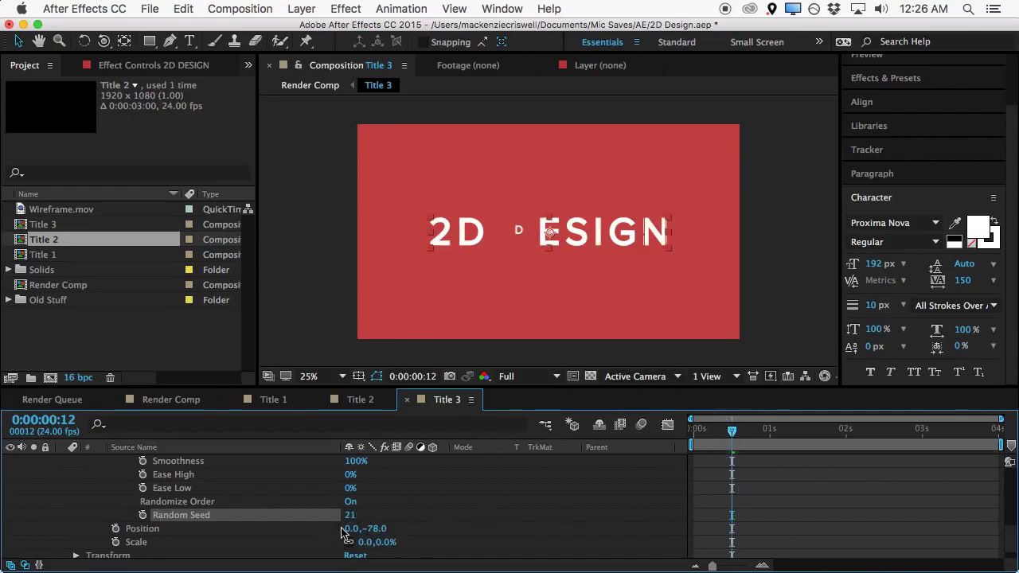
mouse_move(719, 437)
left_mouse_down()
mouse_move(706, 431)
mouse_move(722, 430)
left_mouse_up()
Collapse the 2D DESIGN layer's properties and preview the randomized letter reveal, returning to the first frame
scroll(117, 490, "up", 5)
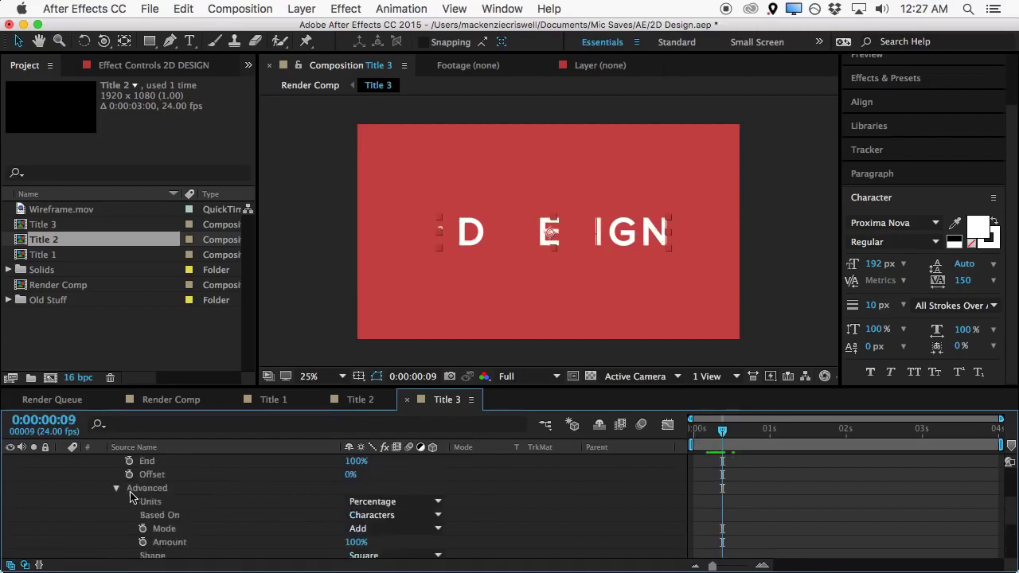
scroll(117, 490, "up", 2)
left_click(62, 461)
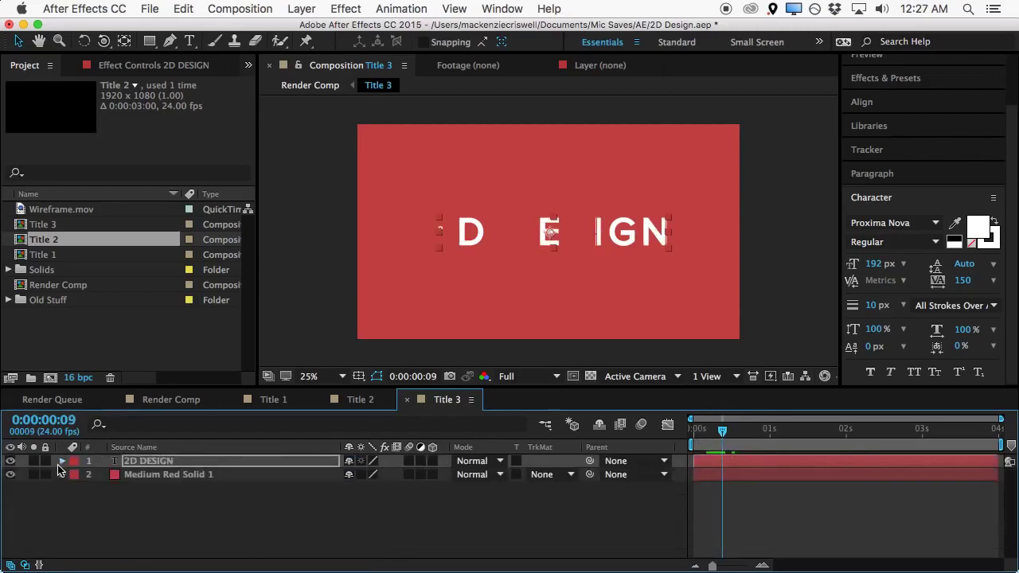
left_click(847, 509)
key("space")
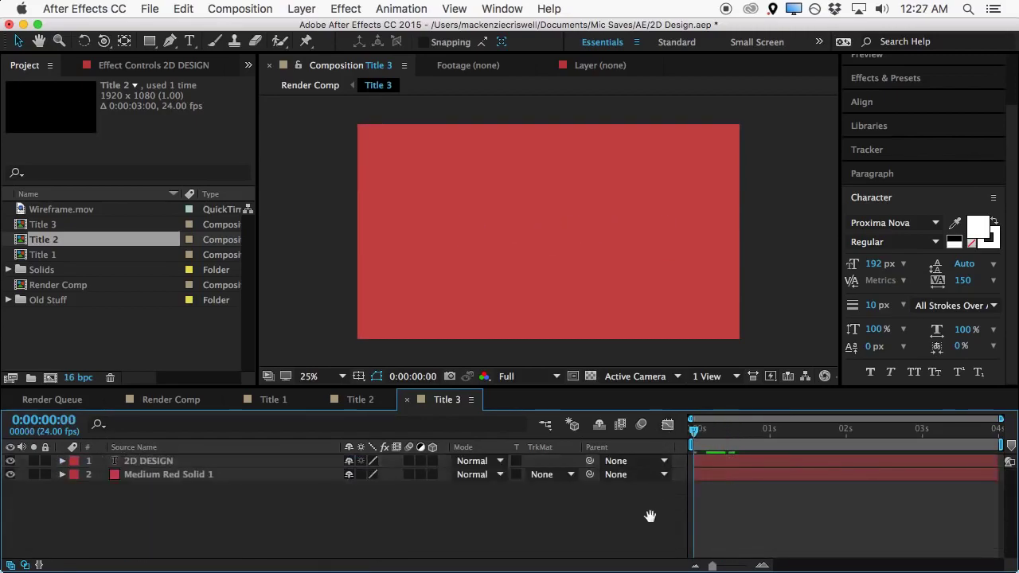
left_click_drag(753, 430, 771, 436)
key("Home")
Enable motion blur for the Title 3 composition and the 2D DESIGN layer, and scrub through the blurred reveal
left_click(641, 424)
left_click(409, 461)
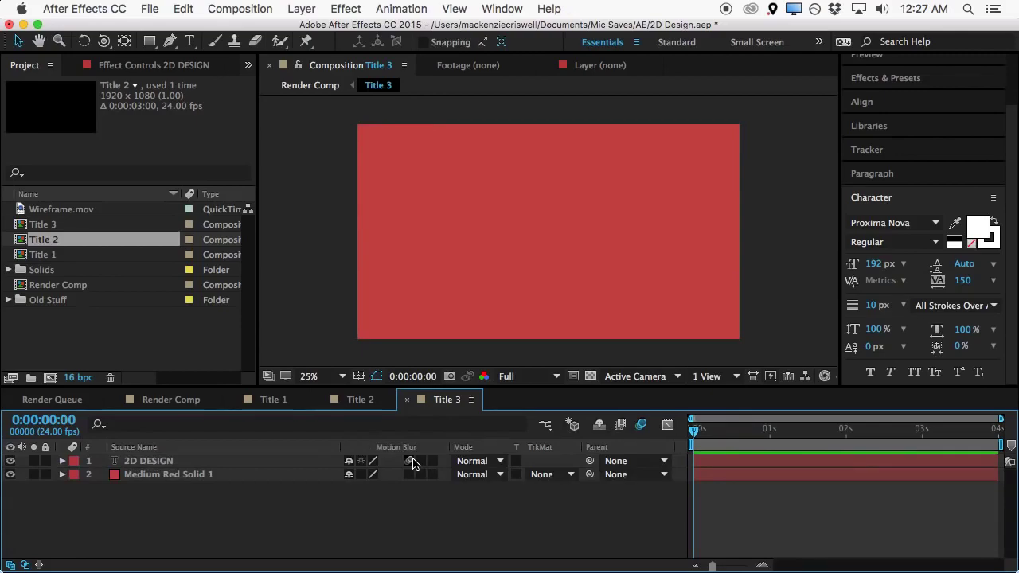
left_click(696, 431)
left_click_drag(696, 431, 619, 450)
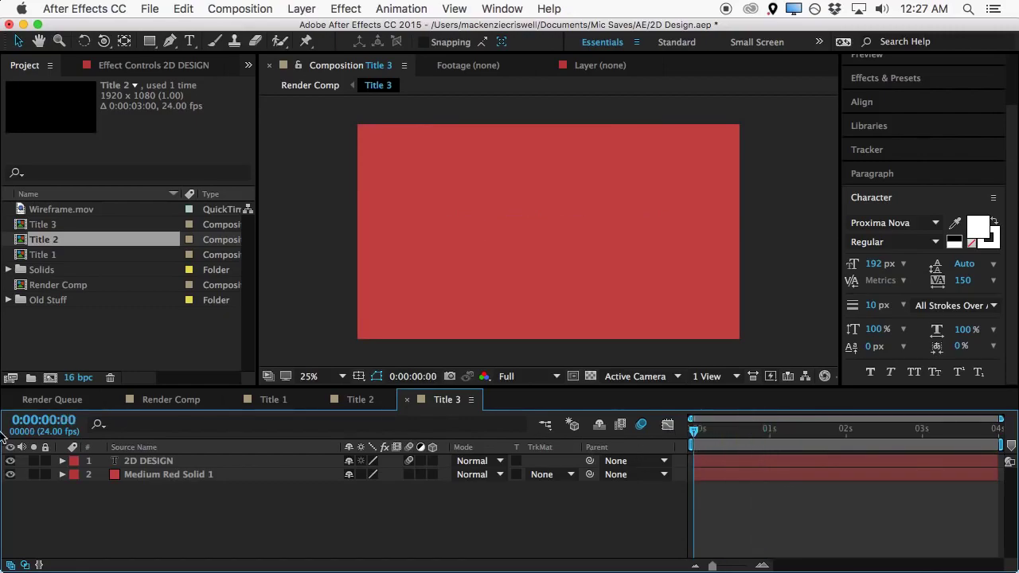
Duplicate the 2D DESIGN text layer at the first frame of Title 3
left_click(184, 461)
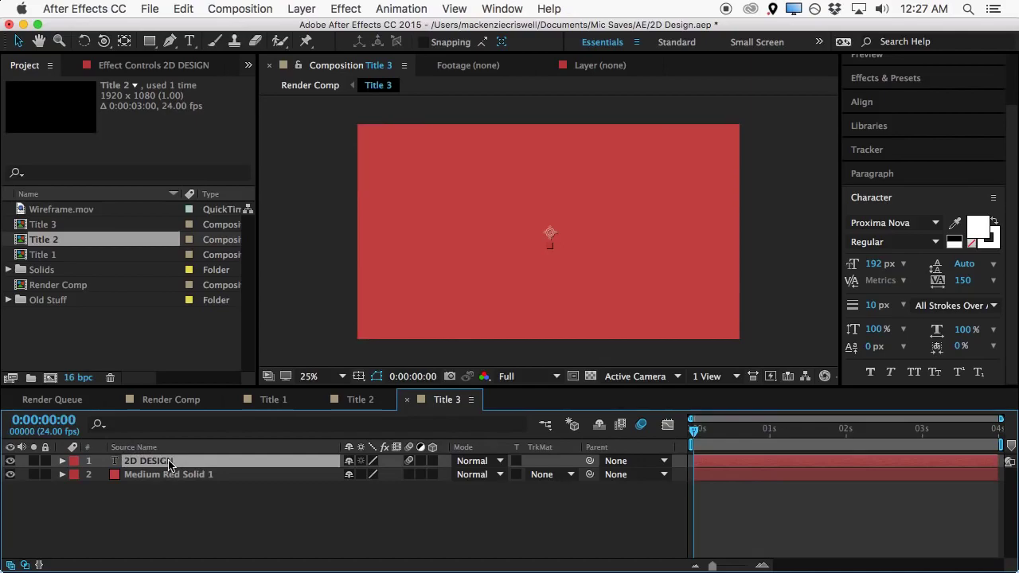
key("super+d")
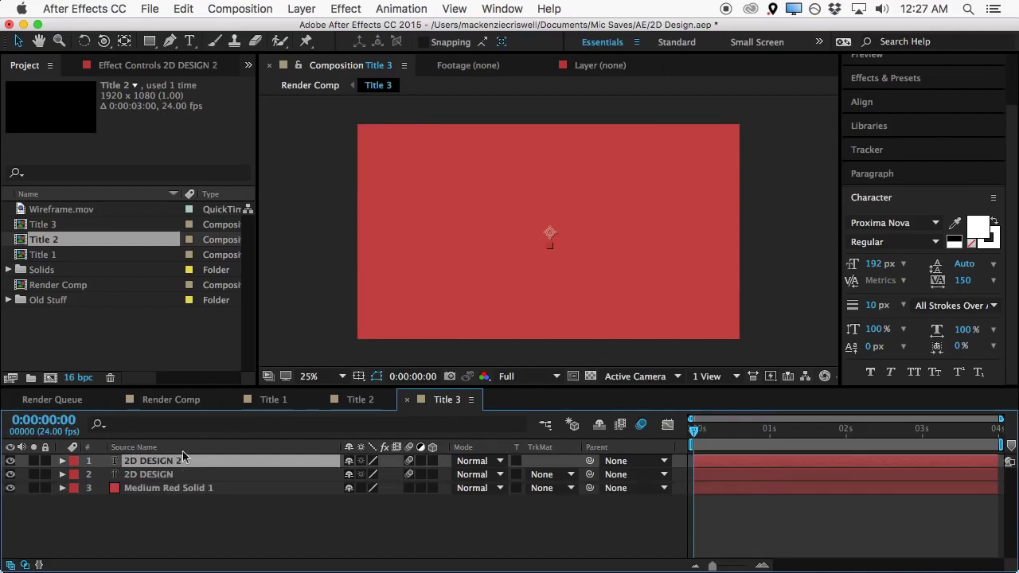
left_click(180, 8)
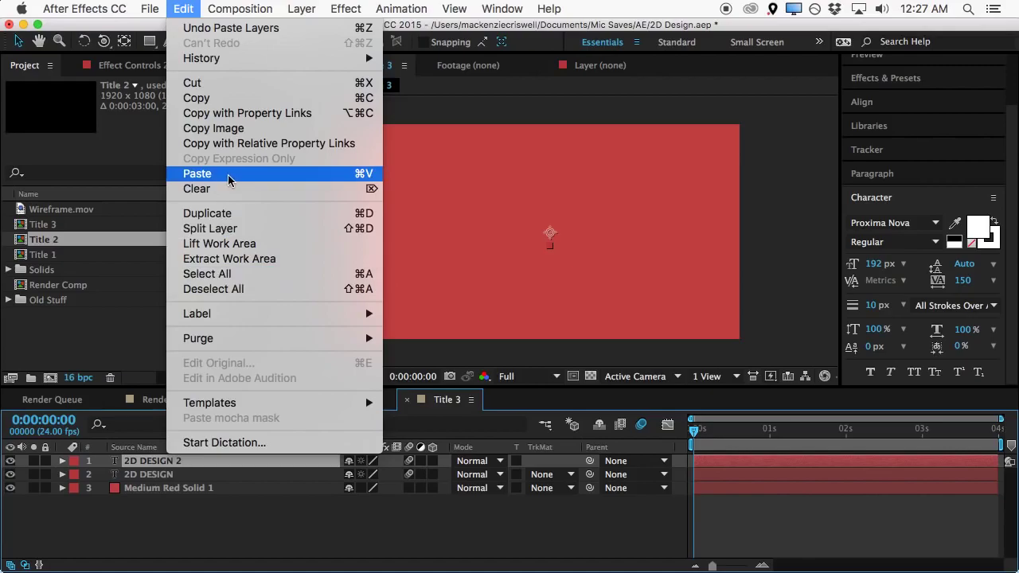
left_click(243, 552)
Pre-compose the original 2D DESIGN layer as "Shadow", moving all attributes into the new composition
left_click(185, 475)
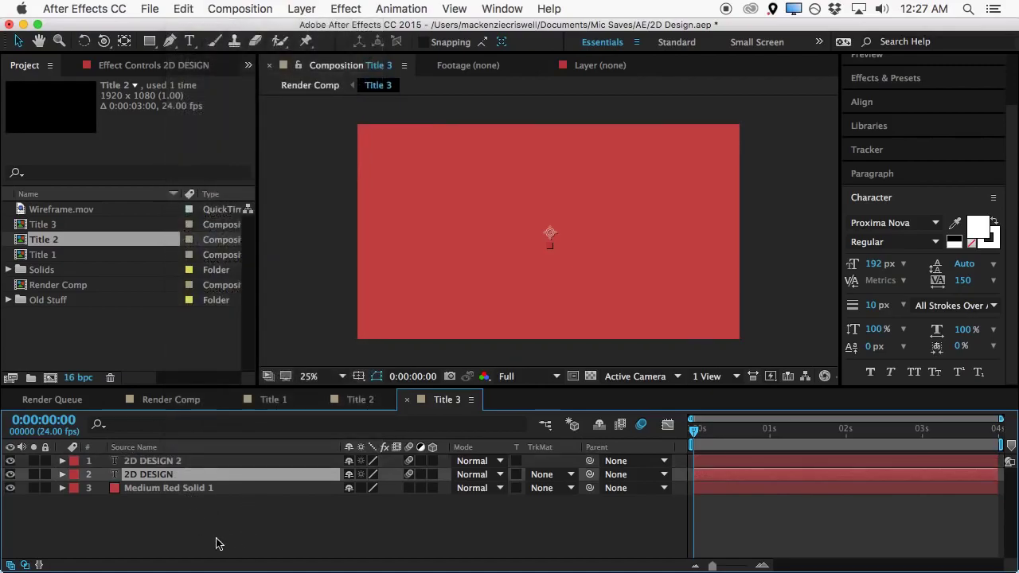
left_click(301, 8)
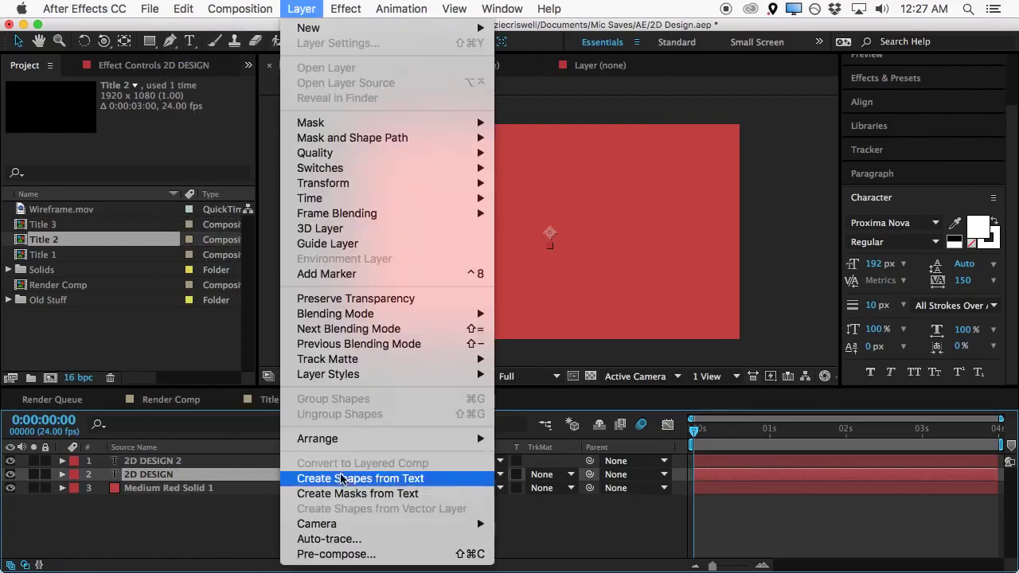
left_click(362, 551)
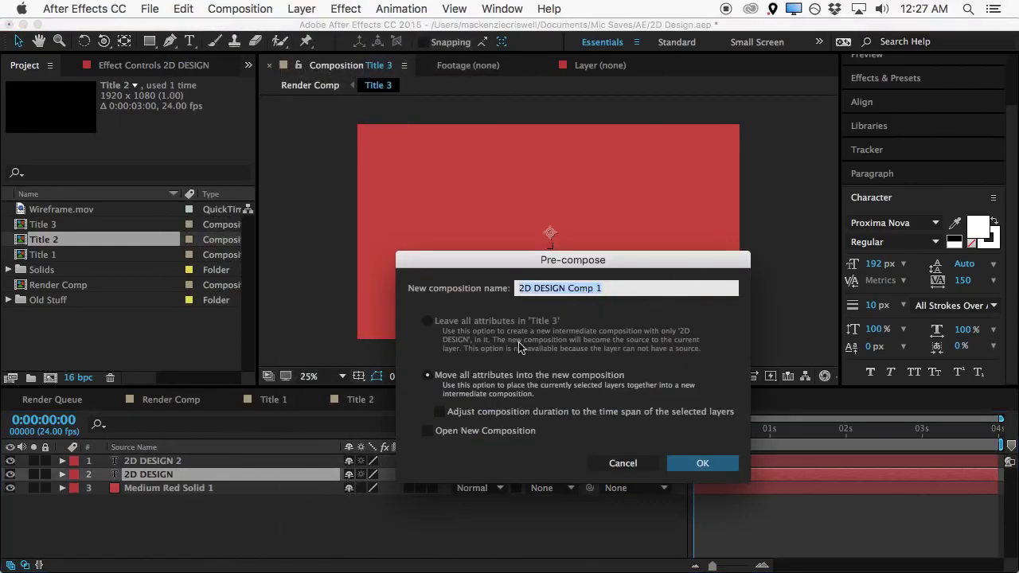
type("Shadow")
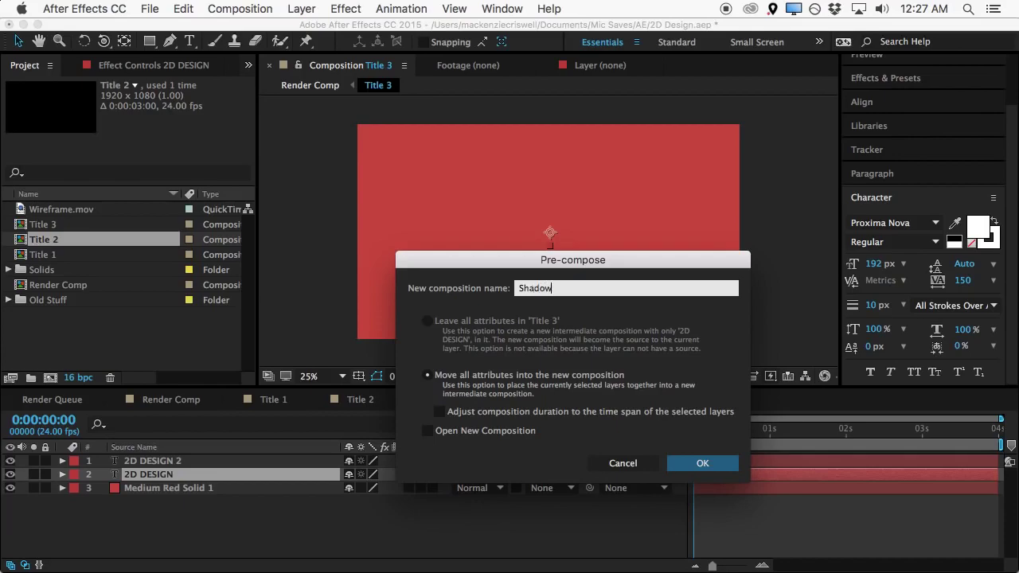
key("Return")
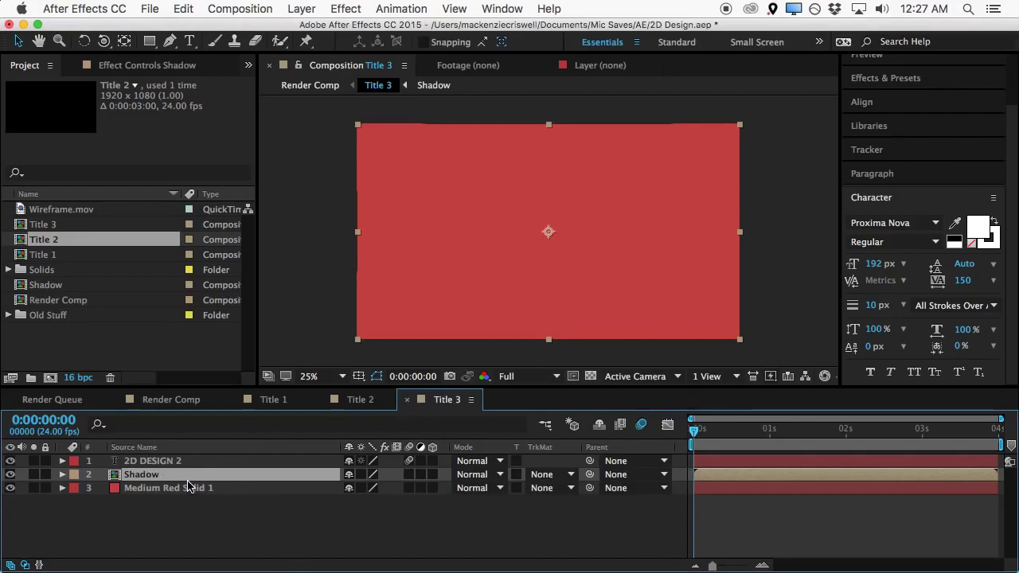
Scrub through the end of the letter reveal around frames 12 to 14 with the Shadow layer in place
left_click_drag(704, 446, 731, 434)
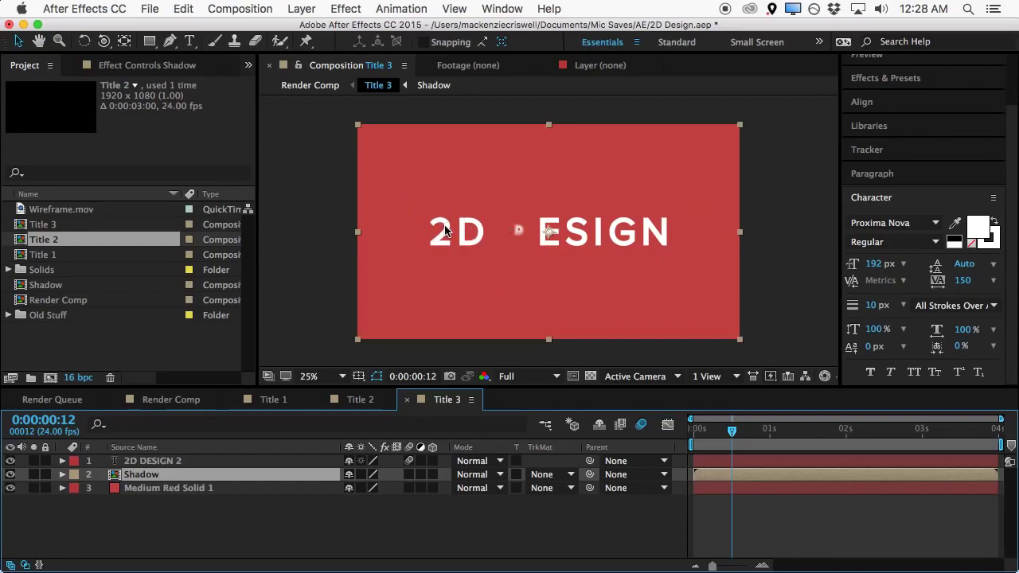
mouse_move(732, 430)
left_mouse_down()
mouse_move(719, 431)
mouse_move(732, 433)
left_mouse_up()
left_click_drag(741, 431, 741, 434)
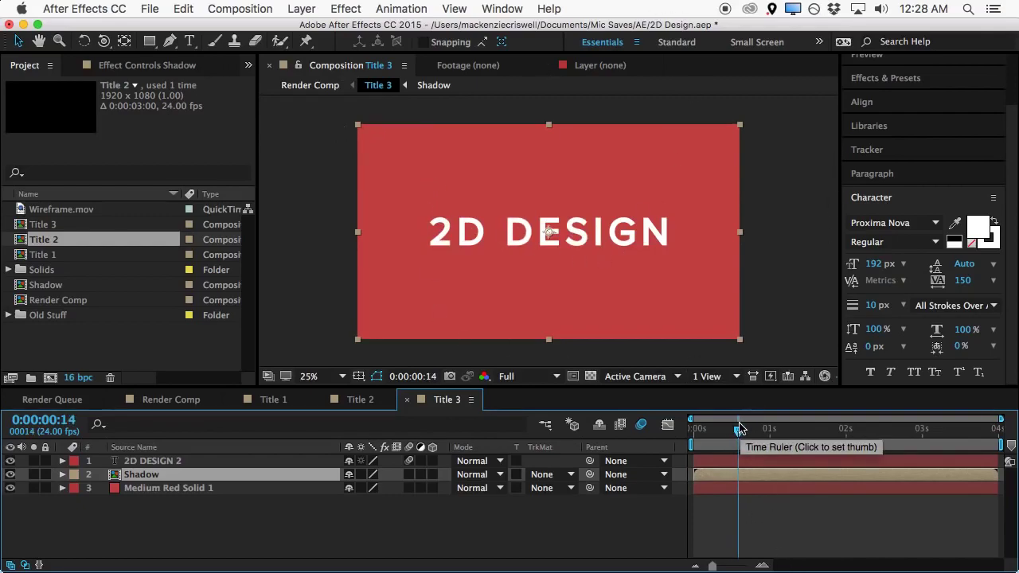
mouse_move(740, 430)
left_mouse_down()
mouse_move(725, 444)
mouse_move(736, 441)
left_mouse_up()
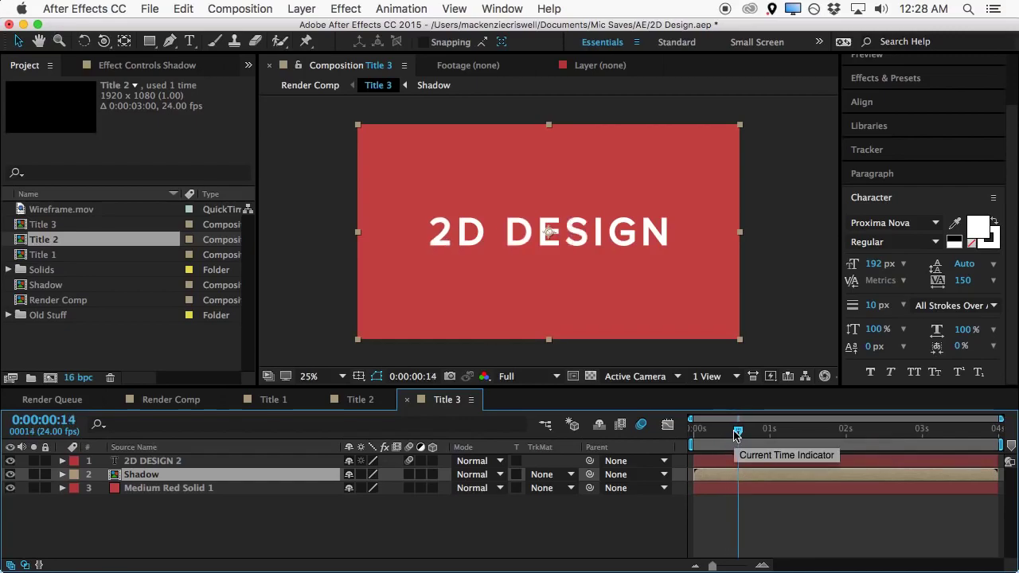
mouse_move(740, 436)
left_mouse_down()
mouse_move(750, 438)
mouse_move(734, 441)
left_mouse_up()
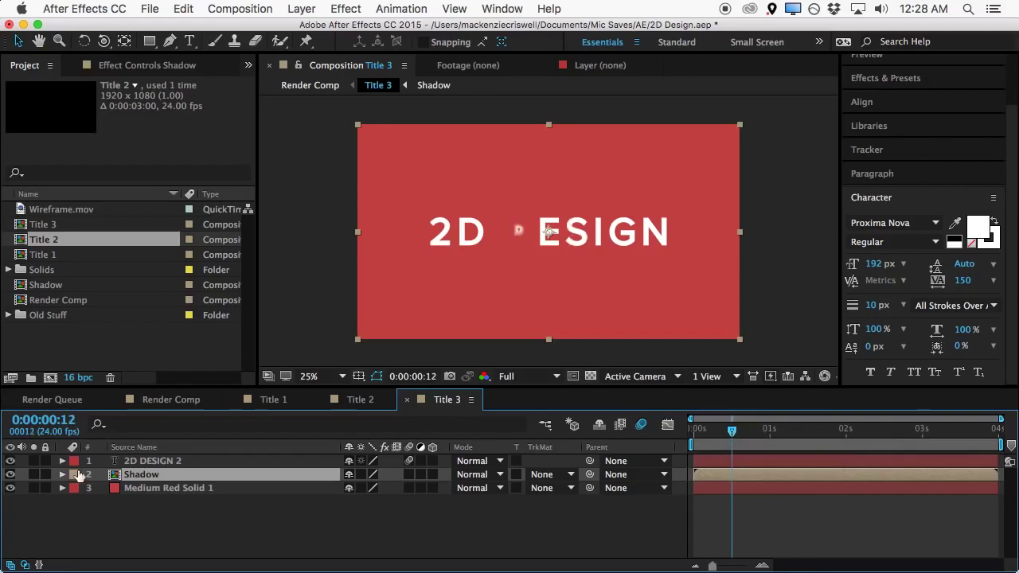
Apply the Fill effect to the Shadow layer and set its color to black (000000)
left_click(156, 65)
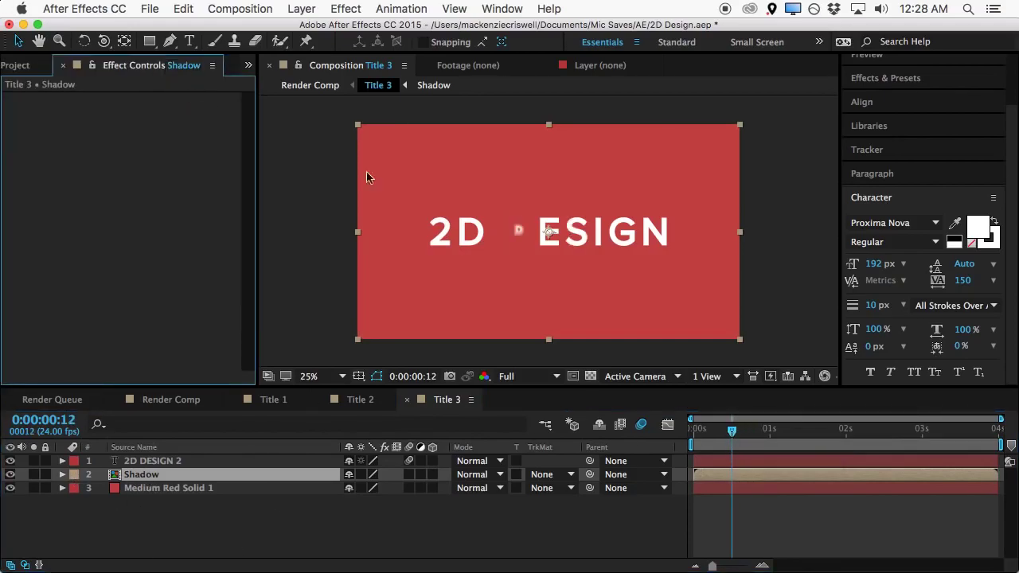
left_click(891, 86)
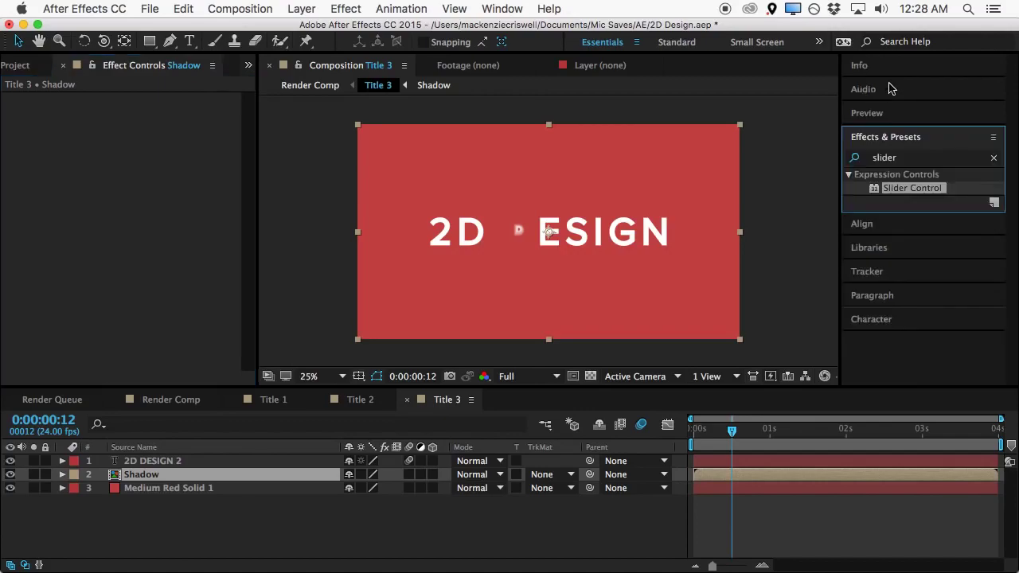
left_click(903, 151)
type("fill")
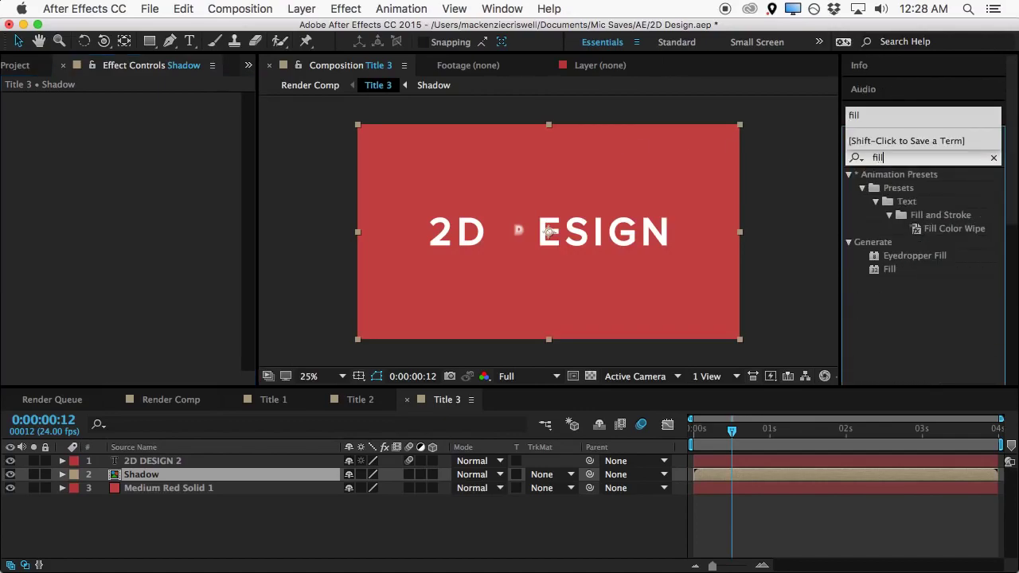
left_click_drag(894, 271, 112, 207)
left_click(149, 140)
type("000000")
left_click(440, 224)
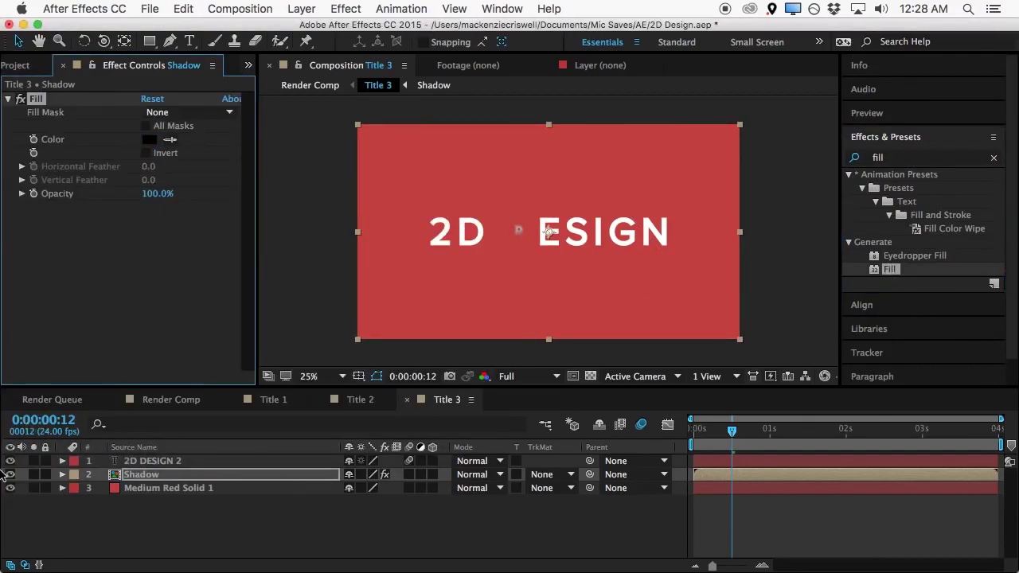
Inspect the black Shadow text up to 0:00:00:15 with the 2D DESIGN 2 layer temporarily hidden
left_click(10, 462)
left_click_drag(726, 449, 740, 447)
left_click(10, 461)
Apply CC Radial Blur to the Shadow layer with an amount of 30 and the Fading Zoom type
left_click(229, 476)
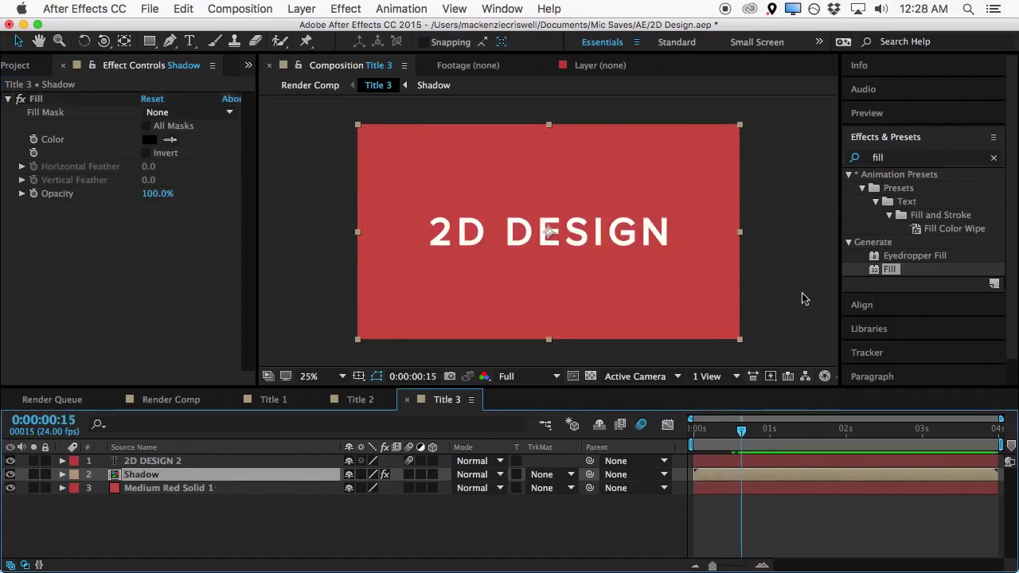
left_click(898, 156)
type("cc radia")
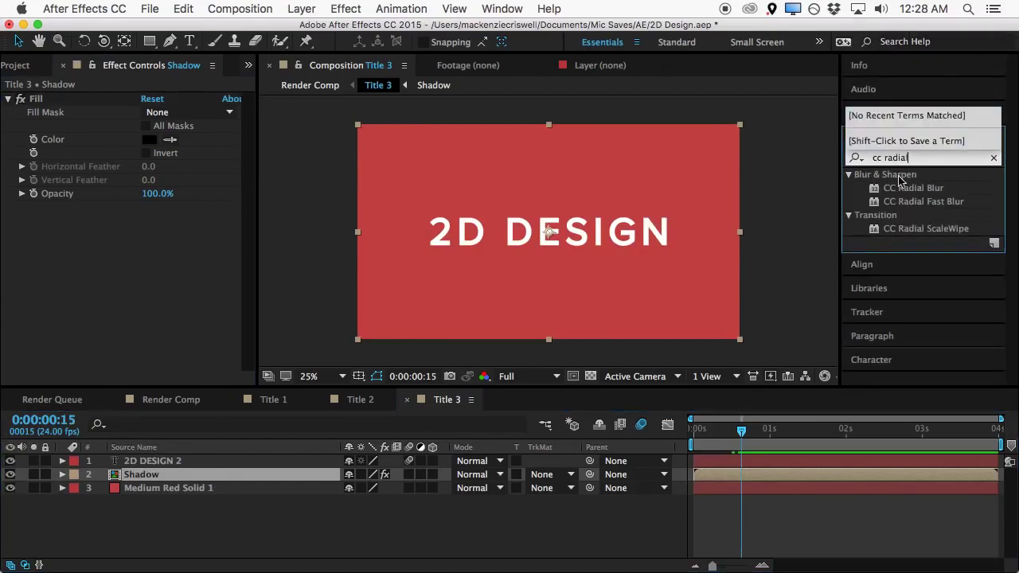
left_click_drag(911, 191, 160, 234)
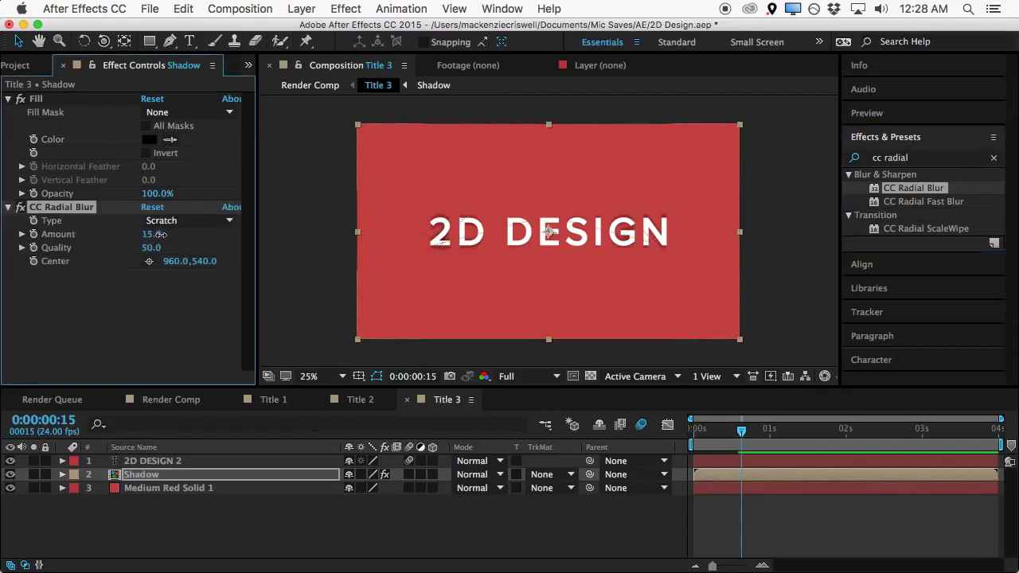
left_click(170, 234)
type("30")
key("Return")
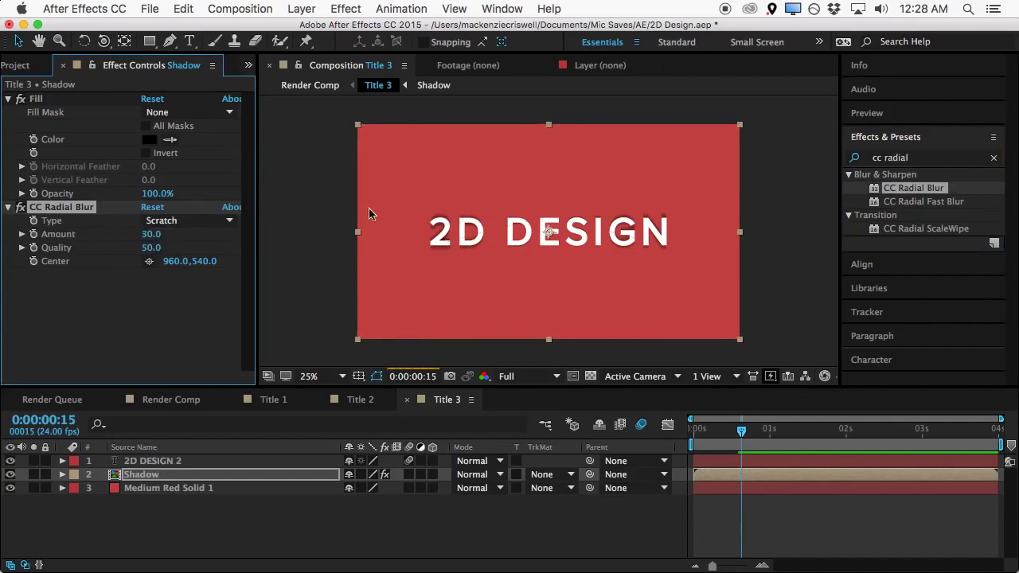
left_click(152, 221)
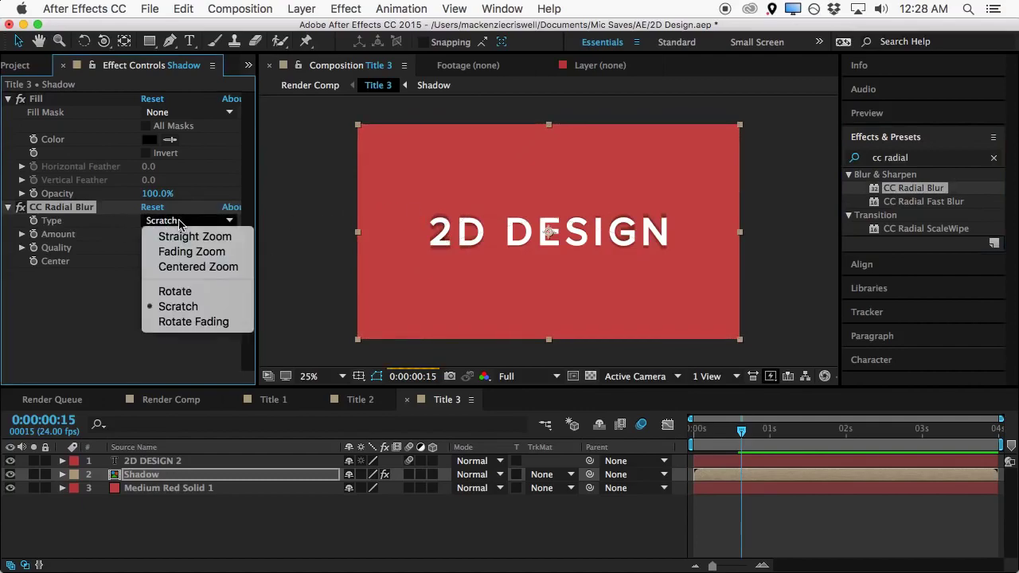
left_click(223, 254)
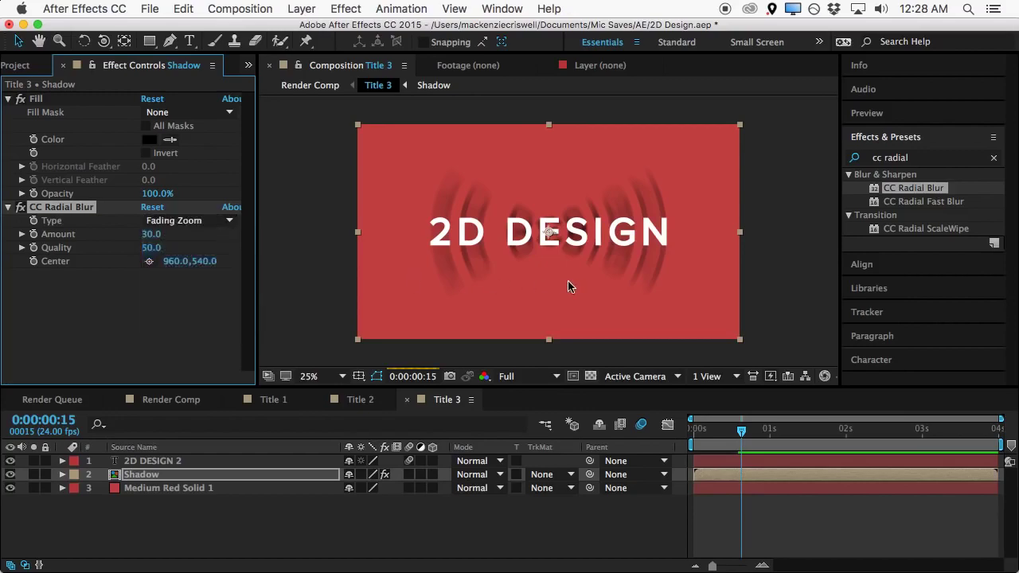
Set the vertical center of the Shadow layer's CC Radial Blur to -1500, stretching the shadow downward
mouse_move(204, 269)
left_mouse_down()
mouse_move(298, 264)
mouse_move(4, 240)
mouse_move(271, 255)
left_mouse_up()
left_click_drag(206, 263, 16, 271)
left_click_drag(201, 267, 11, 270)
left_click(209, 262)
type("-300")
key("Return")
left_click(201, 261)
type("-760")
key("Return")
left_click(206, 265)
type("-1500")
key("Return")
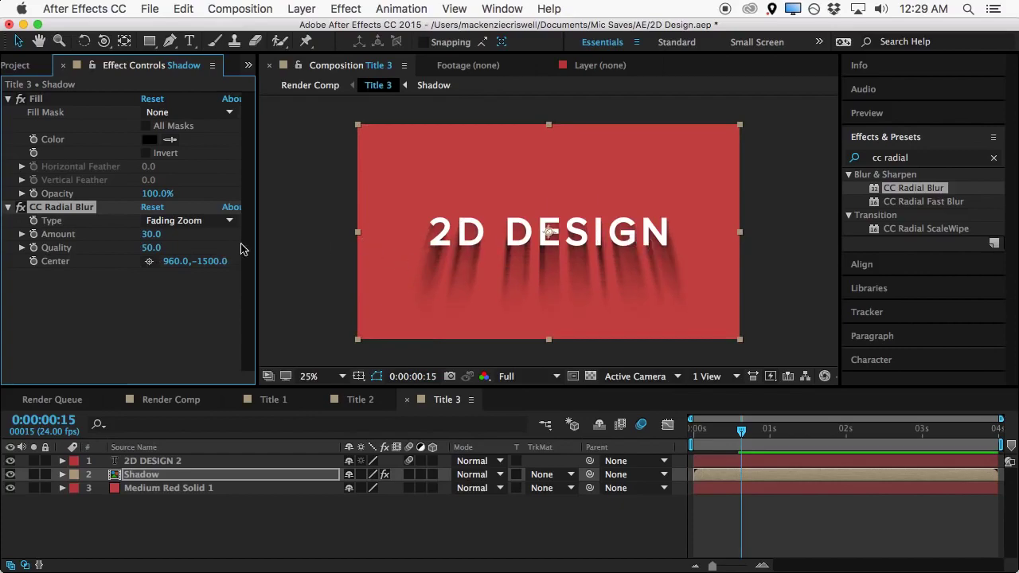
Set the horizontal center of the Shadow layer's radial blur to 0 to angle the shadow
mouse_move(176, 261)
left_mouse_down()
mouse_move(155, 255)
mouse_move(178, 266)
left_mouse_up()
left_click(175, 261)
type("0")
key("Return")
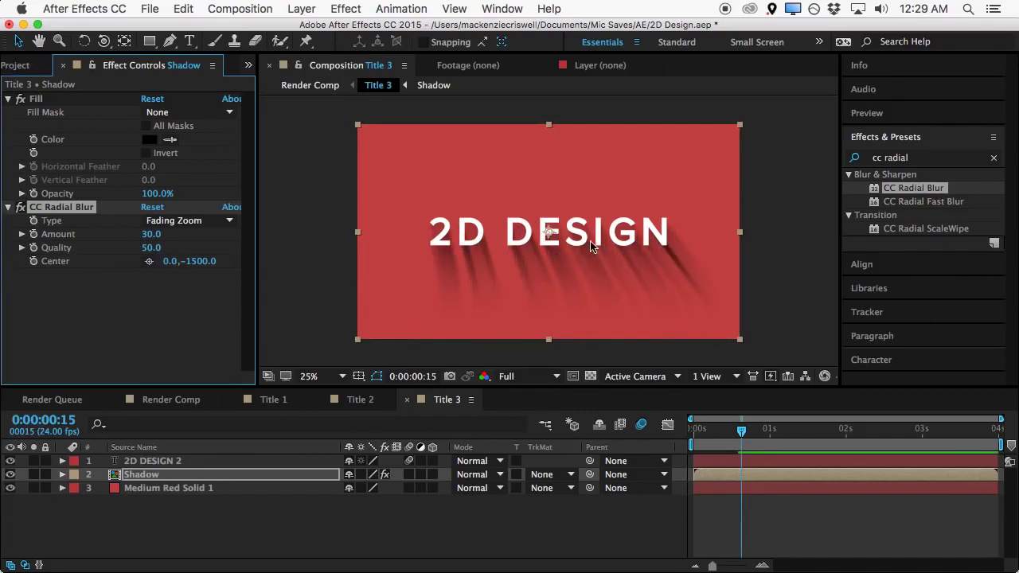
Lower the Shadow layer's transform opacity to 49% and collapse its properties
left_click(155, 476)
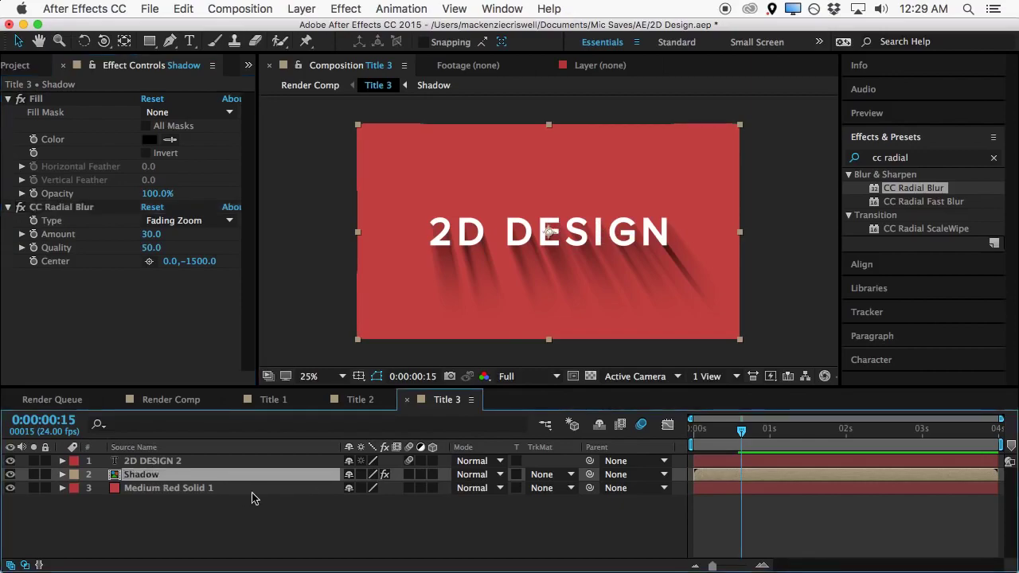
key("t")
key("t")
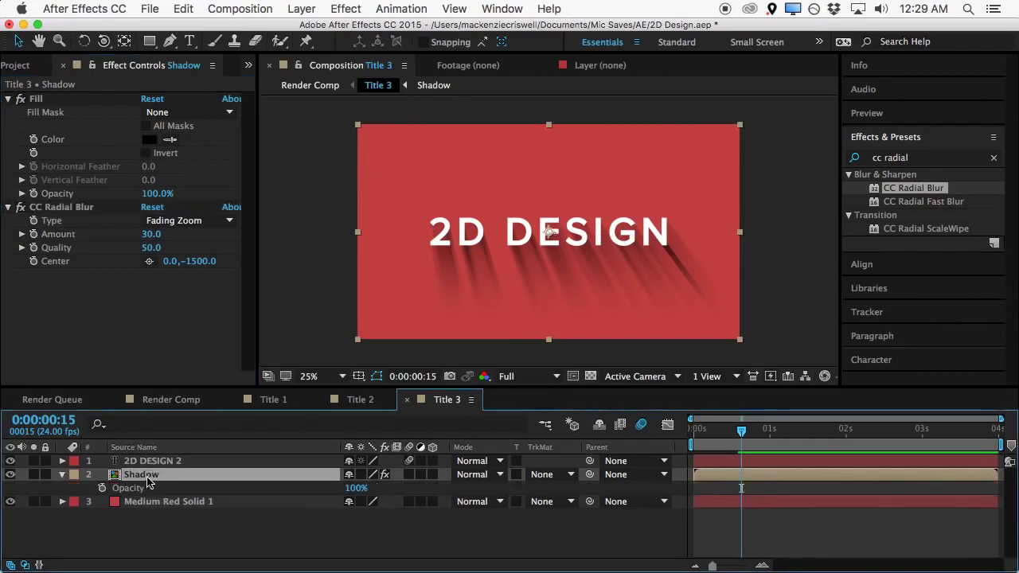
left_click(63, 478)
left_click(63, 478)
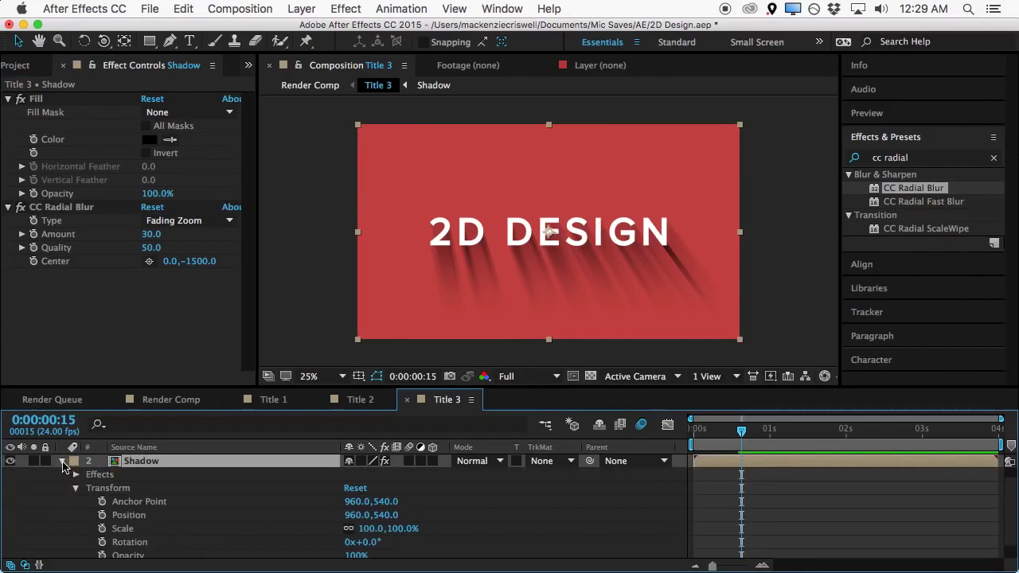
scroll(262, 500, "down", 1)
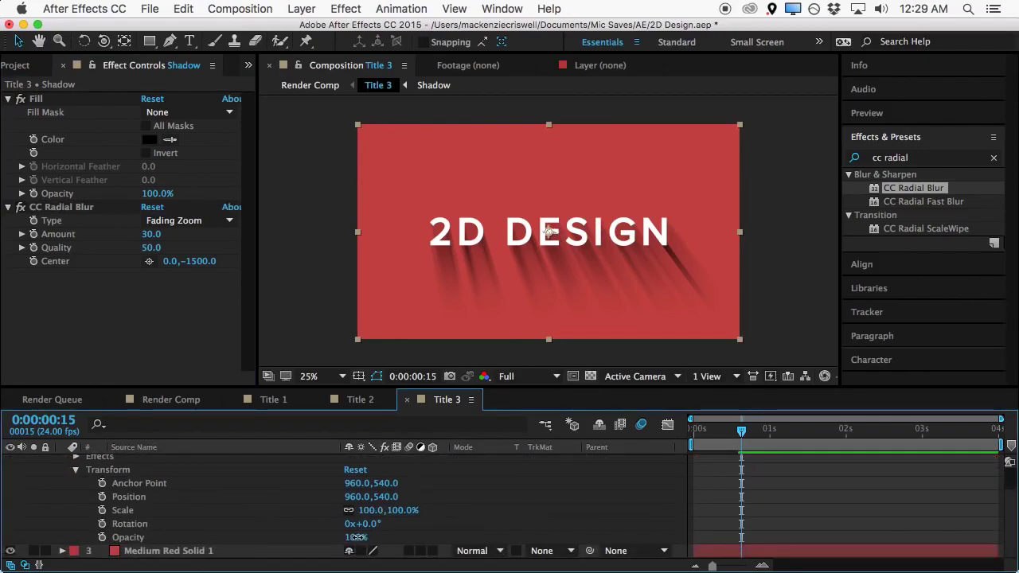
left_click_drag(361, 541, 348, 539)
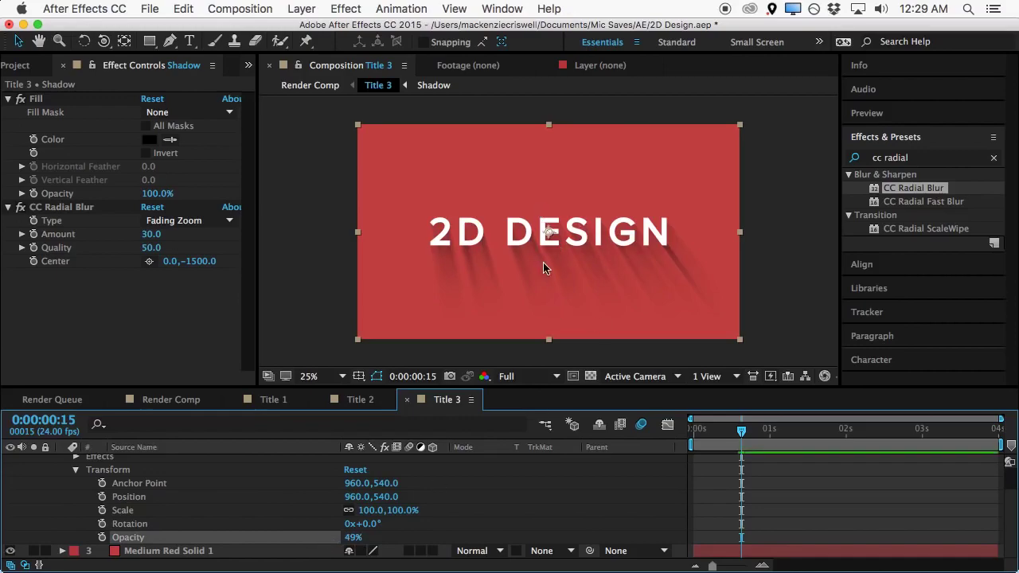
left_click(787, 492)
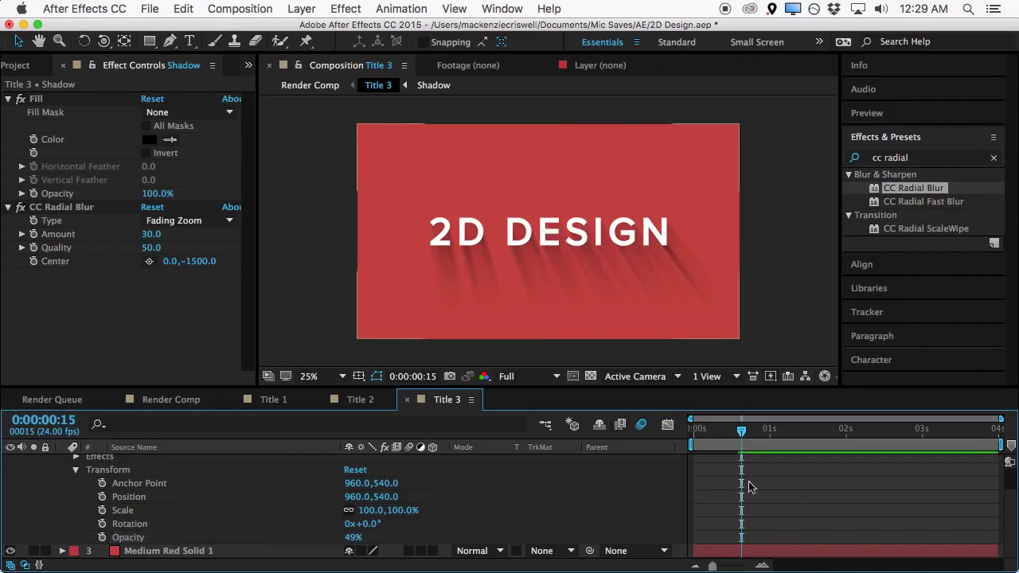
scroll(263, 526, "up", 2)
left_click(62, 475)
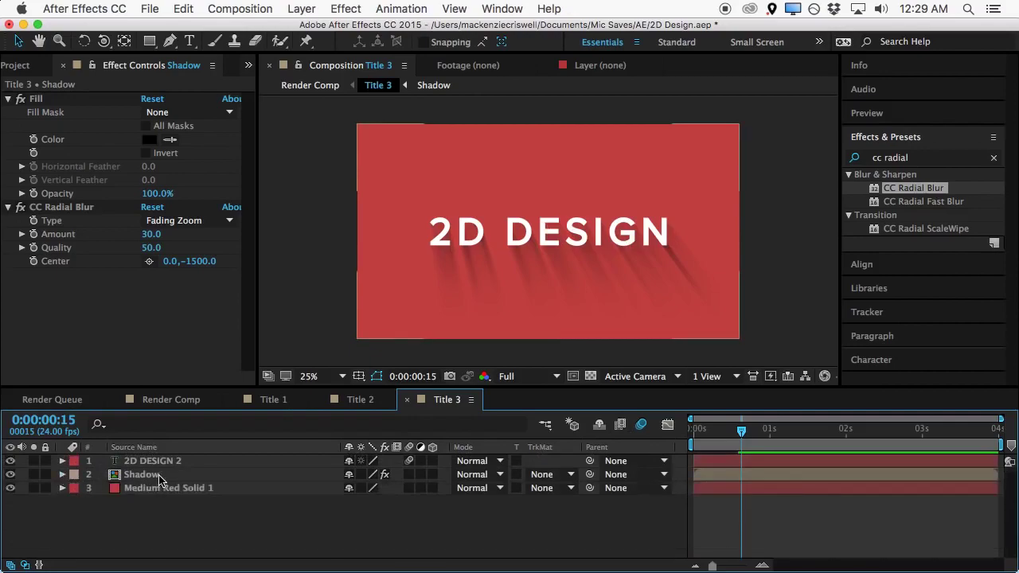
Scrub back to frame 10 and play the letter reveal to check each letter's shadow
left_click(177, 476)
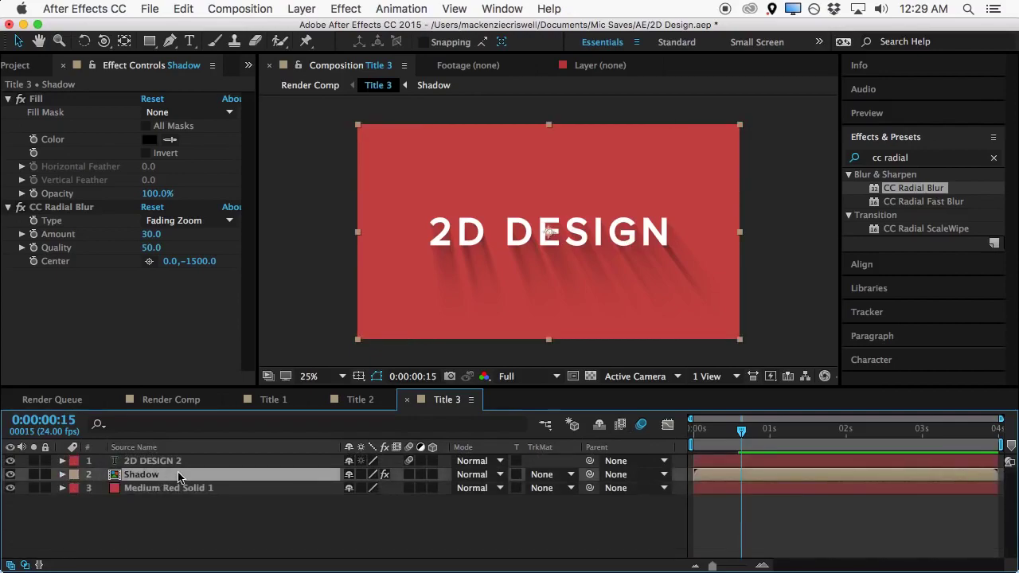
left_click(180, 462)
left_click_drag(740, 434, 724, 443)
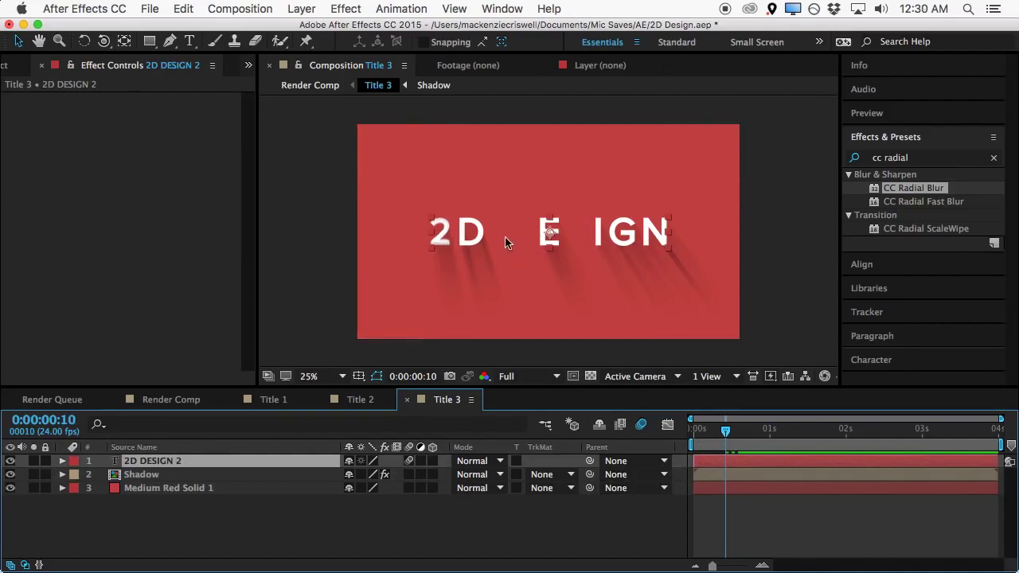
left_click(807, 255)
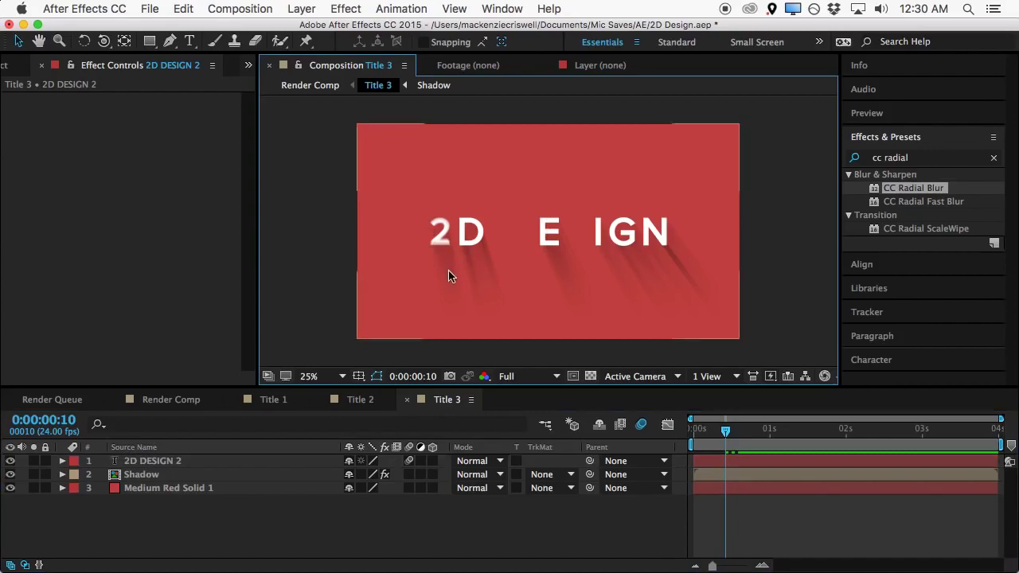
left_click(748, 431)
key("space")
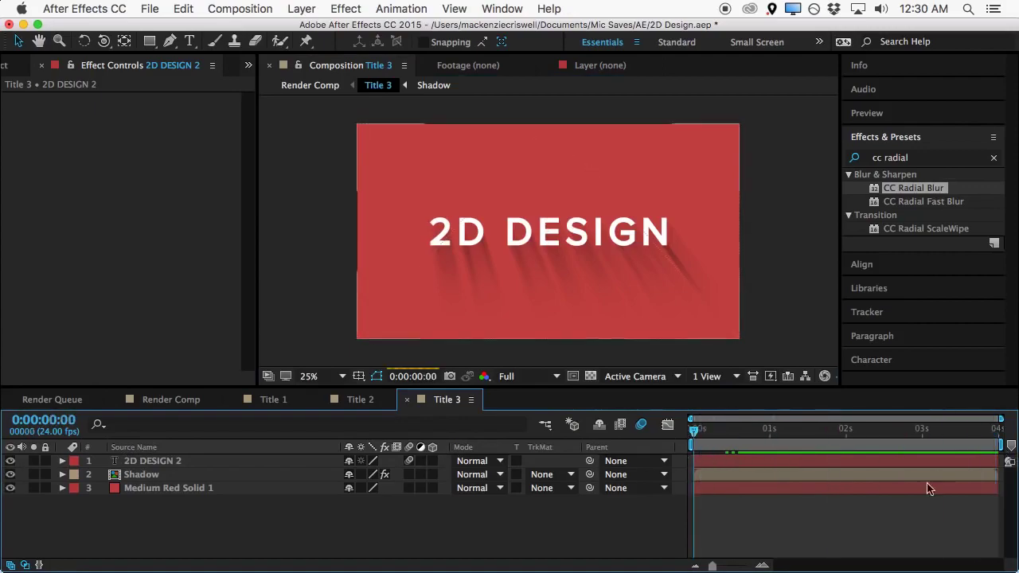
Keyframe the Shadow layer's CC Radial Blur amount from 30 at the first frame to 40 at 0:00:03:23
left_click(155, 461)
left_click(162, 477)
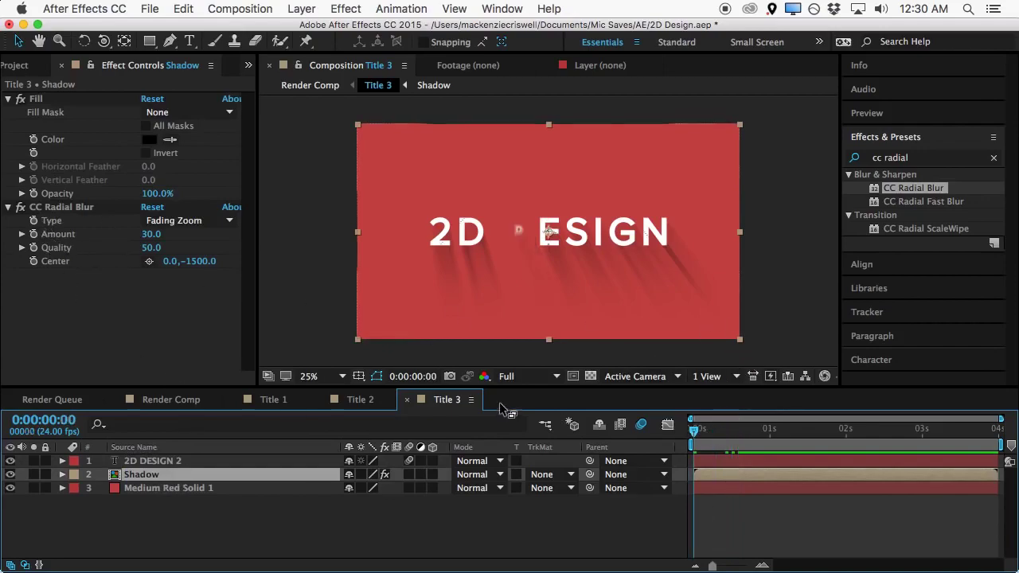
key("Home")
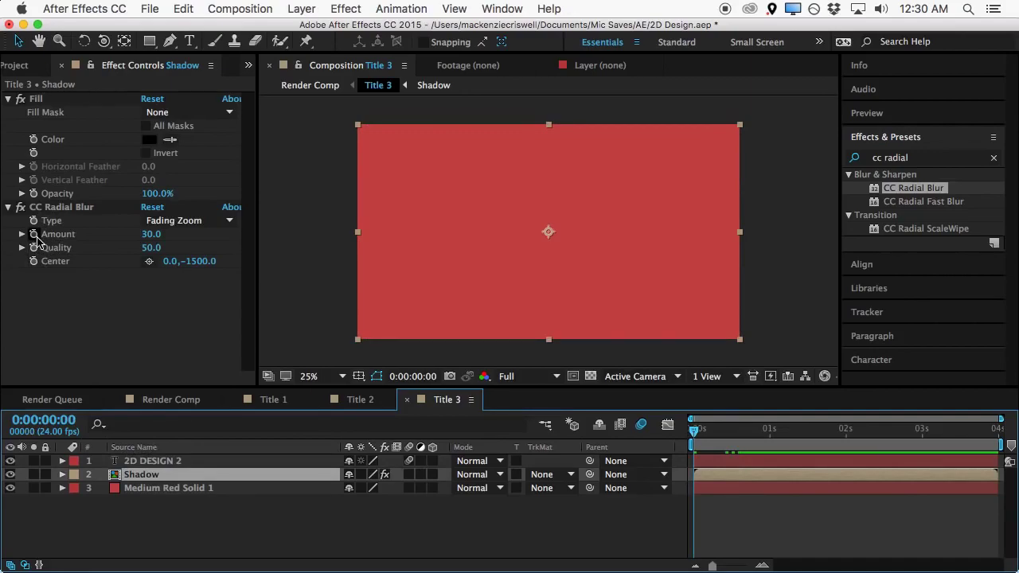
left_click(38, 239)
left_click_drag(876, 433, 1005, 434)
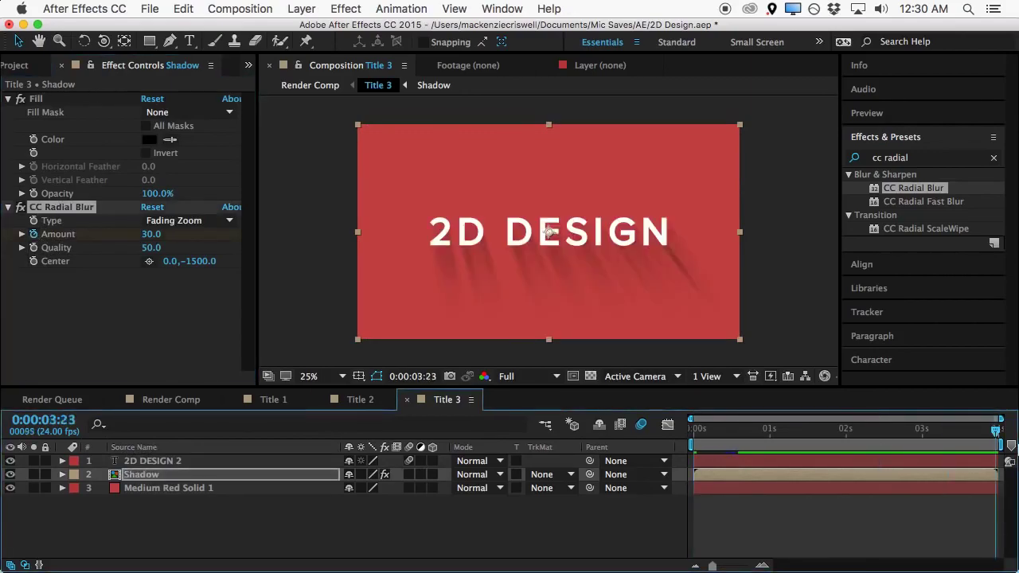
left_click_drag(148, 234, 159, 234)
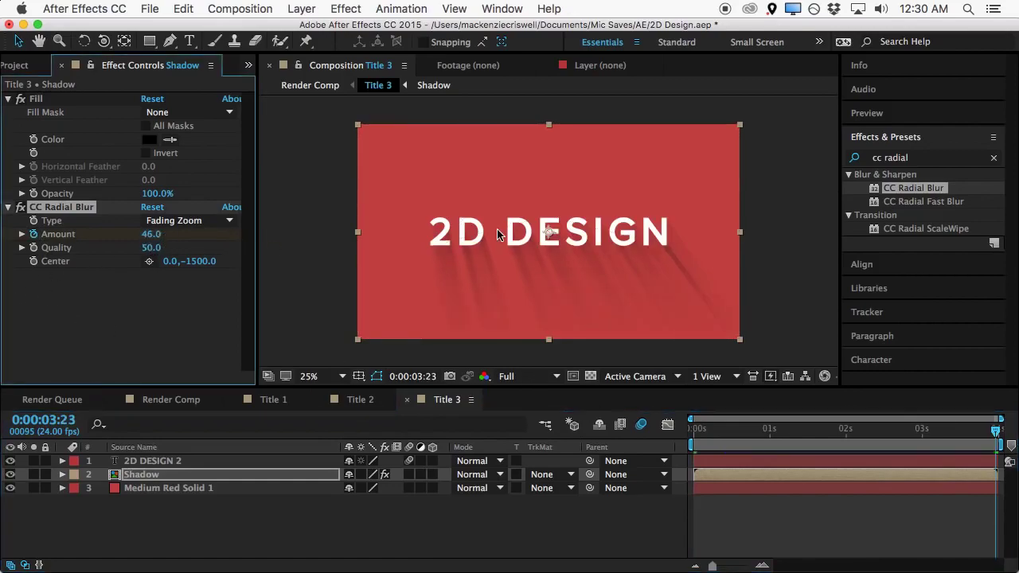
left_click(156, 235)
type("40")
key("Return")
left_click_drag(979, 444, 628, 452)
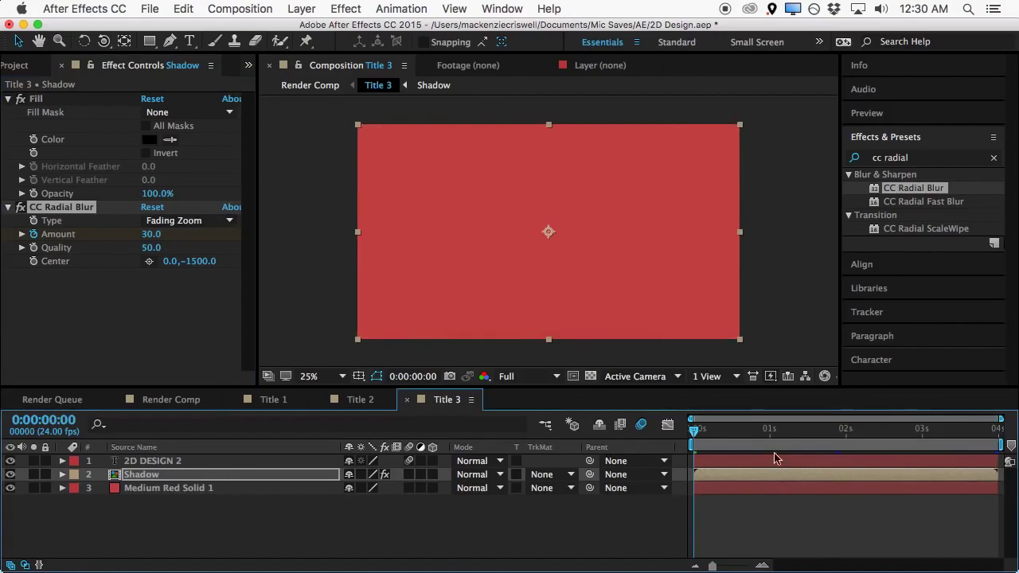
left_click(835, 431)
Pre-compose the 2D DESIGN 2 and Shadow layers together as "Text"
left_click(211, 476)
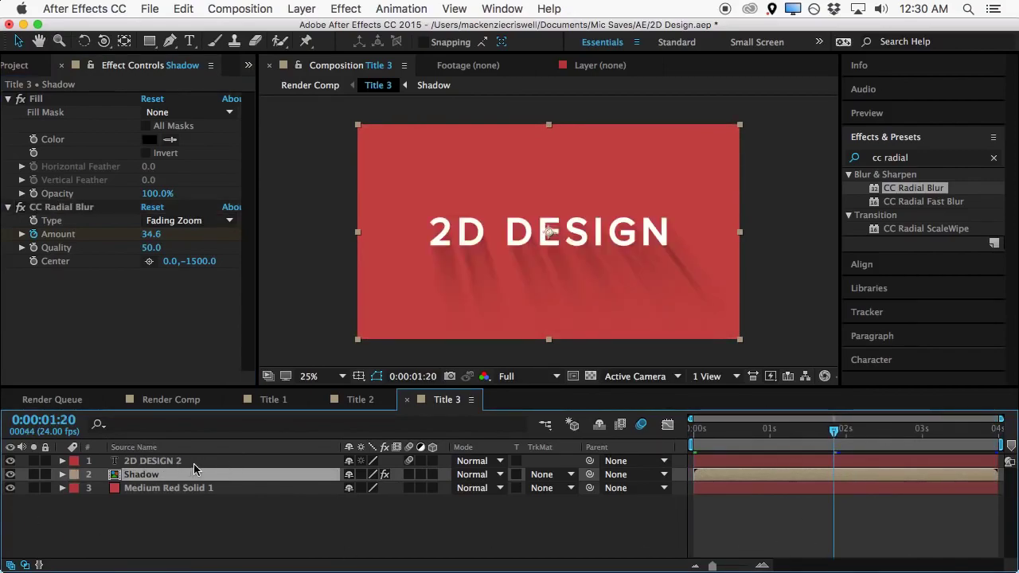
left_click(193, 462, "shift")
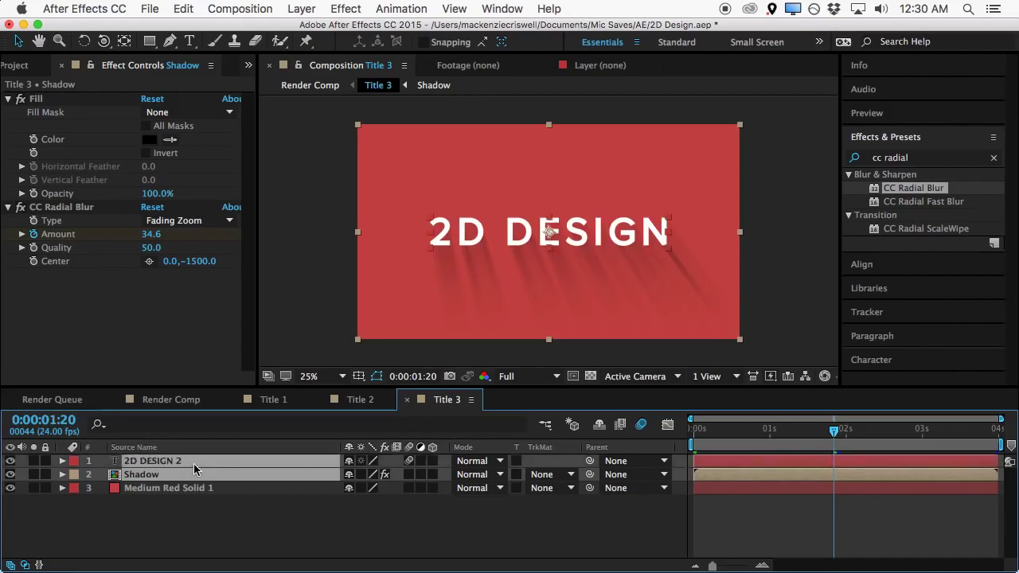
left_click(301, 8)
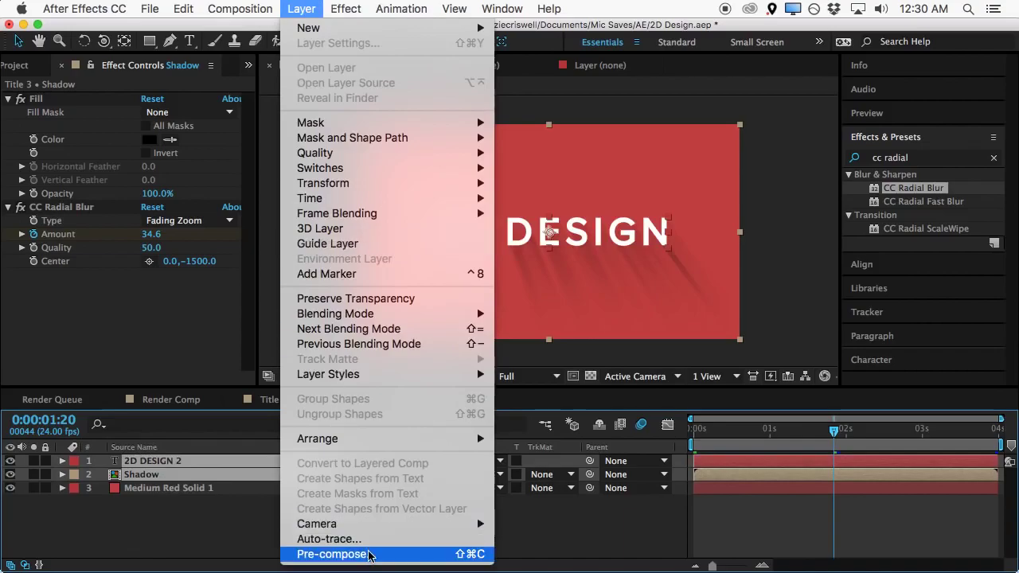
left_click(342, 551)
type("Text")
key("Return")
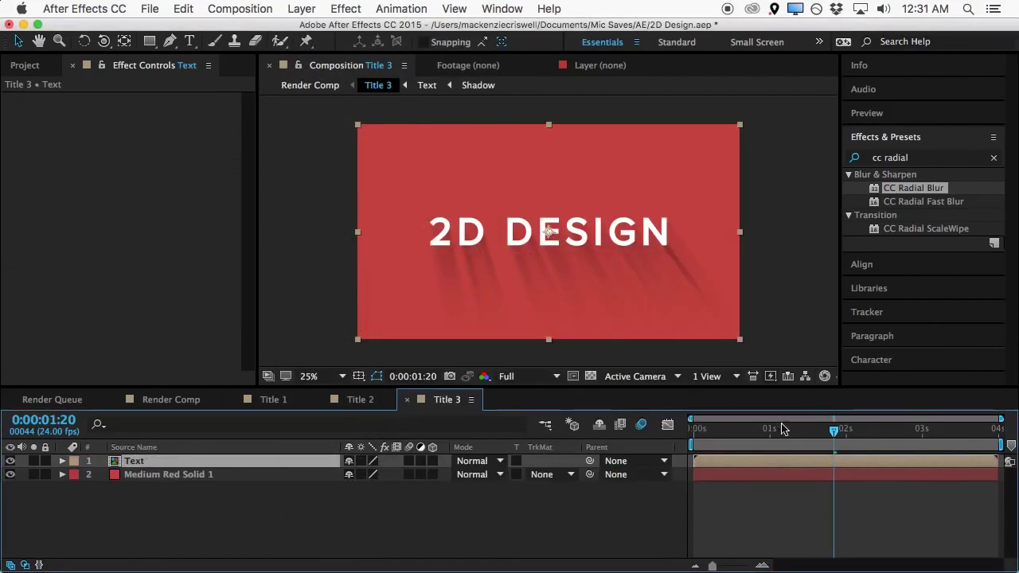
Set the Text layer's scale to 95% at the first frame and start keyframing it
key("s")
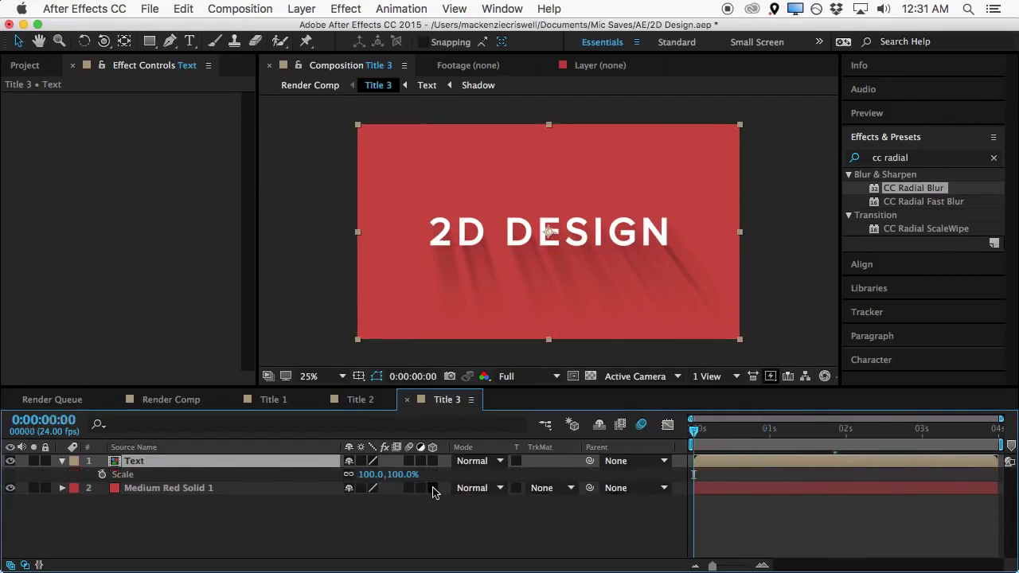
key("Home")
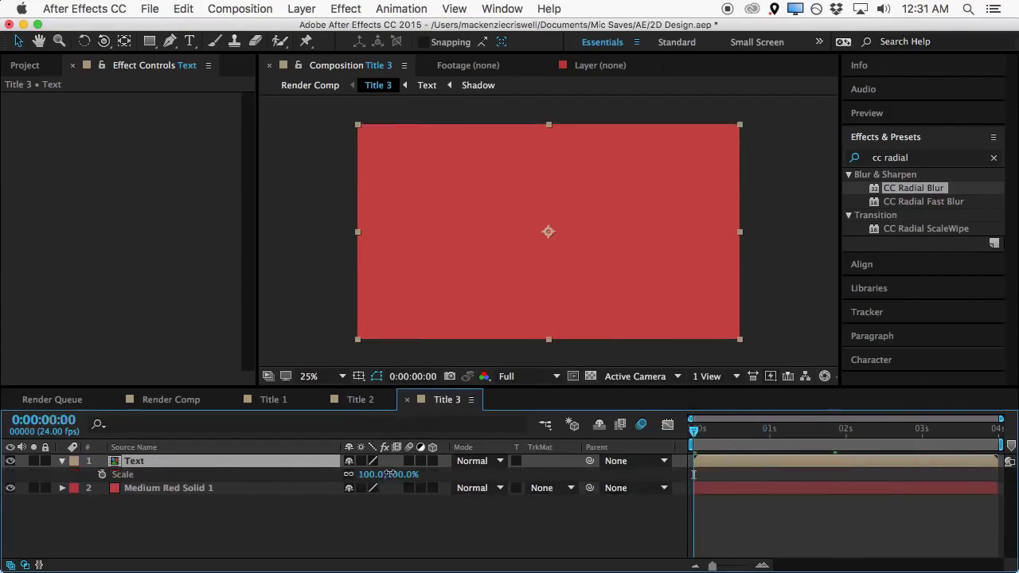
left_click(401, 474)
type("95")
key("Return")
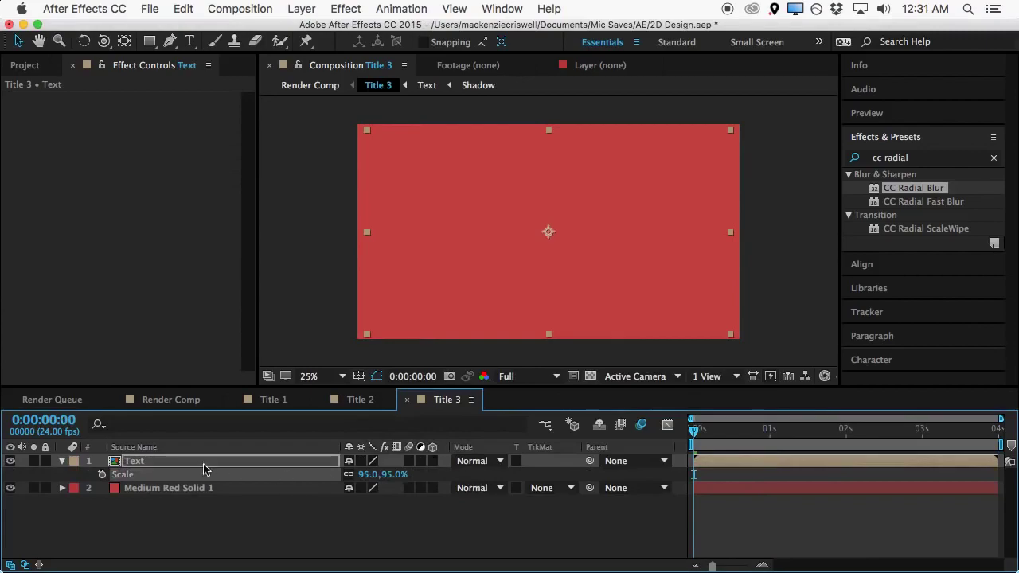
left_click(102, 473)
Add a 100% scale keyframe to the Text layer at 0:00:03:23
key("End")
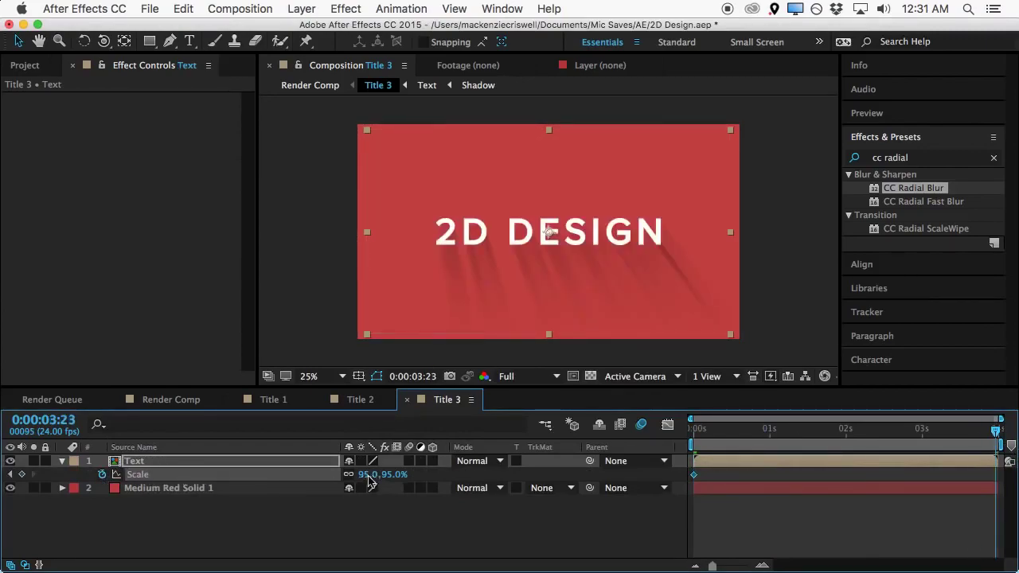
left_click(368, 474)
type("100")
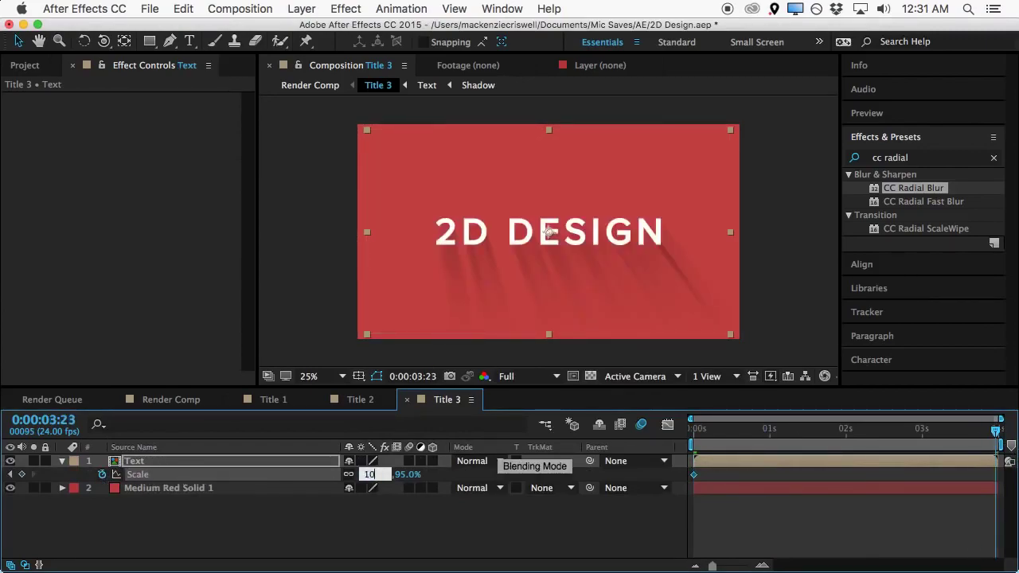
key("Return")
Scrub and play the timeline to preview the Text layer's gradual scale-up with its shadow
left_click(813, 451)
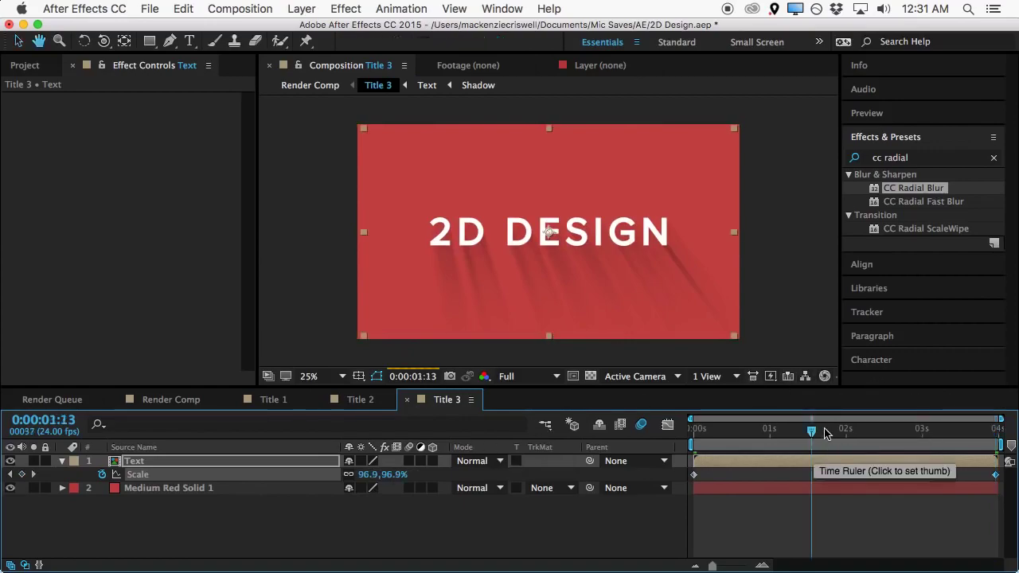
left_click_drag(814, 444, 927, 445)
key("space")
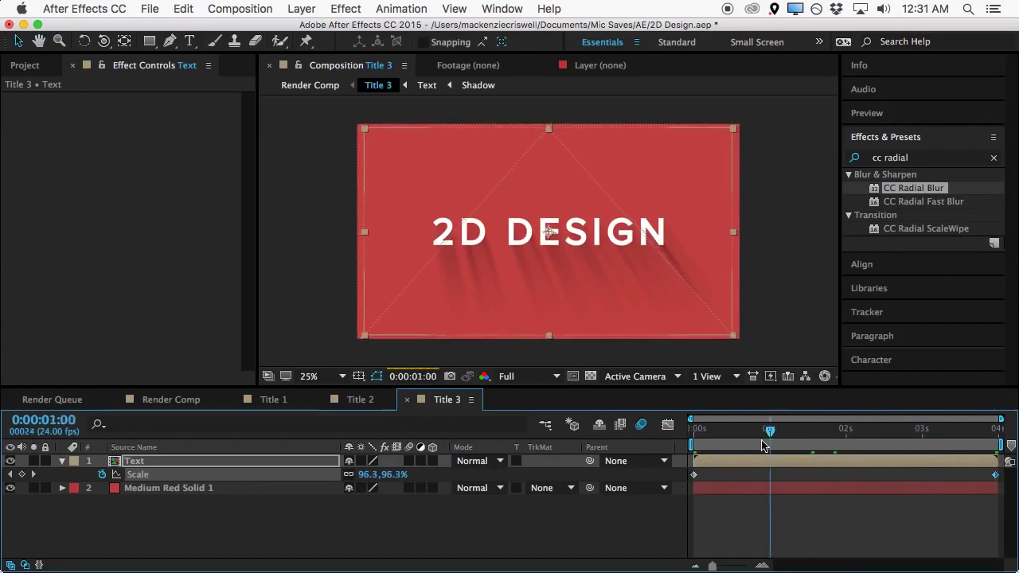
Scrub back and forth around the one-second mark of Title 3 to check the title's shadow and movement
left_click(747, 444)
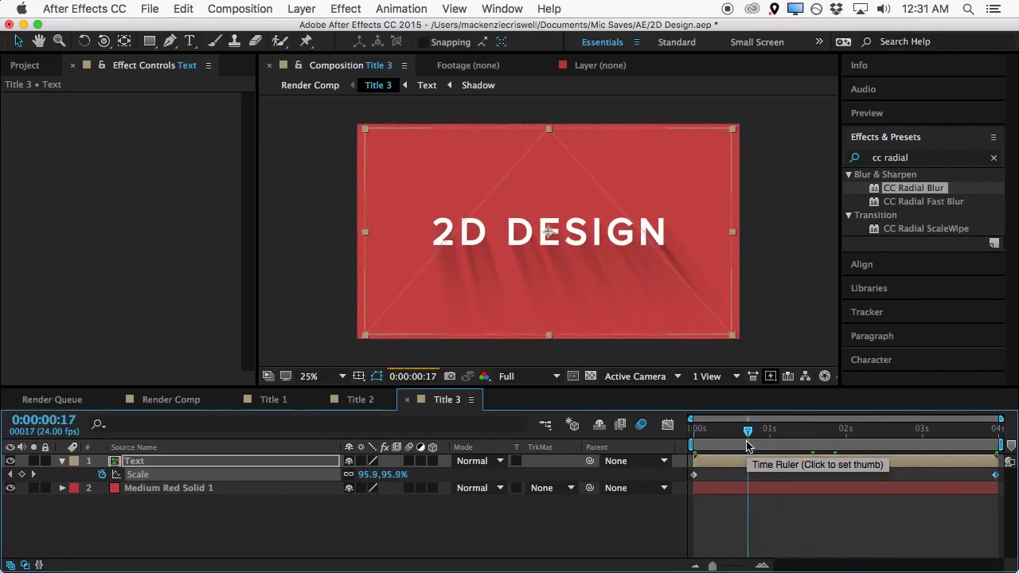
left_click(830, 444)
left_click_drag(850, 451, 793, 462)
left_click(489, 544)
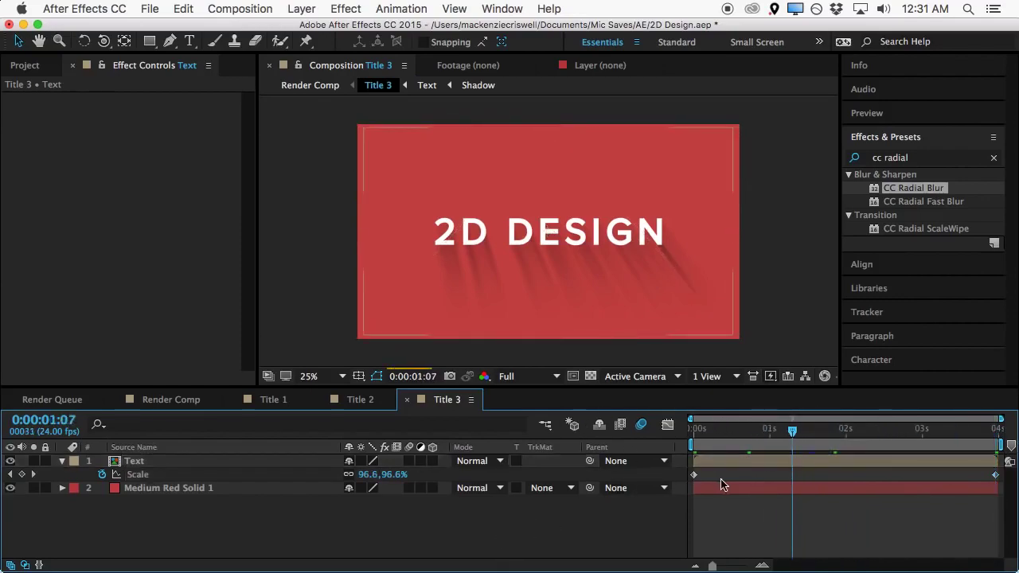
mouse_move(793, 434)
left_mouse_down()
mouse_move(863, 440)
mouse_move(787, 437)
left_mouse_up()
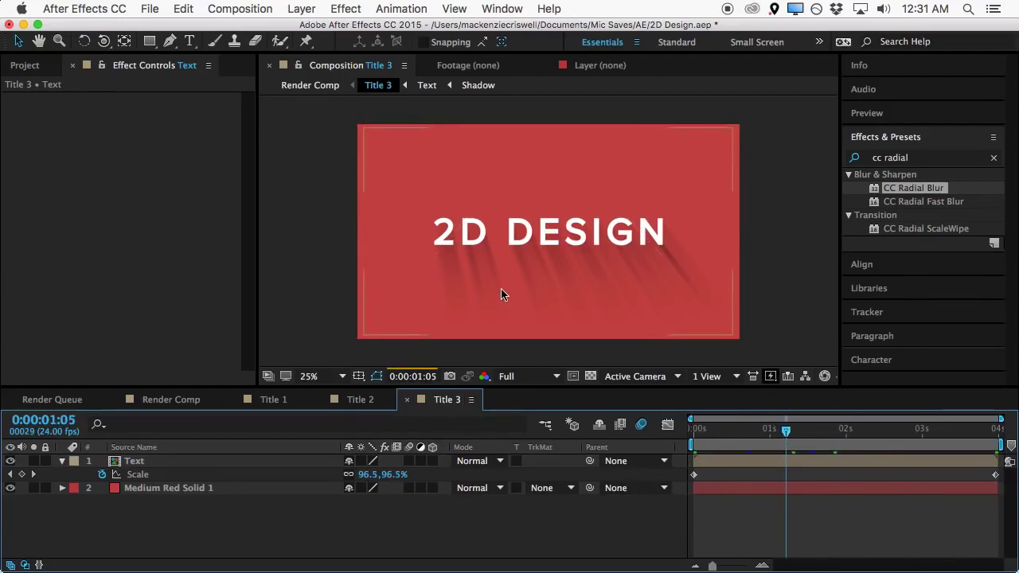
Create a 1920 x 1080 white solid in the Title 1 composition, working from its first frame
left_click(283, 401)
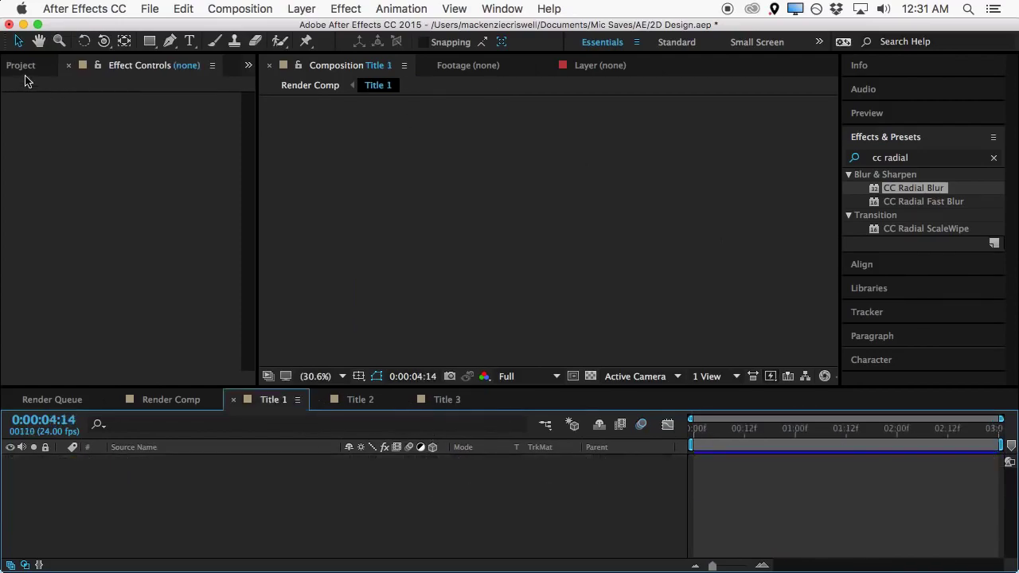
left_click(22, 67)
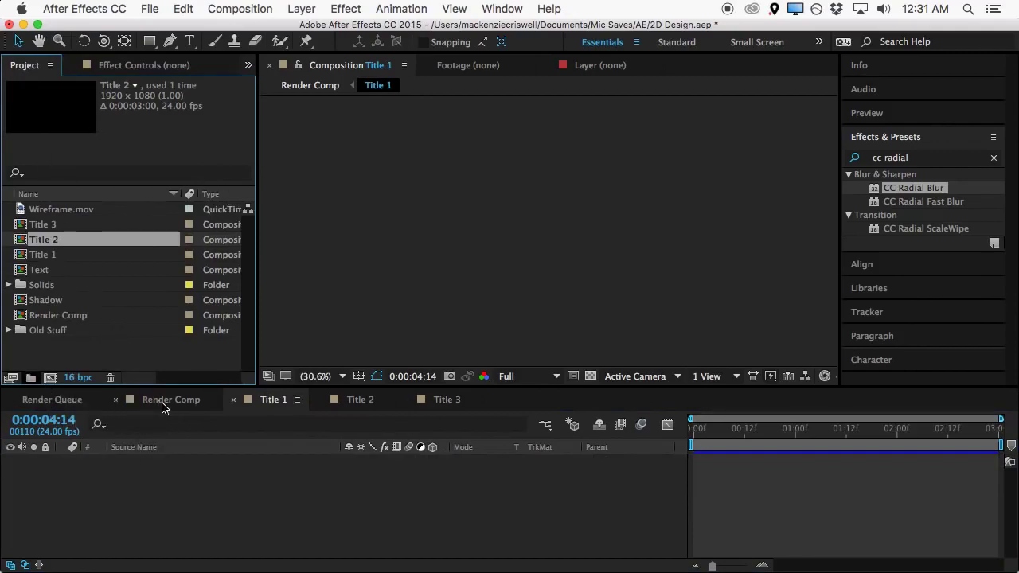
left_click(269, 401)
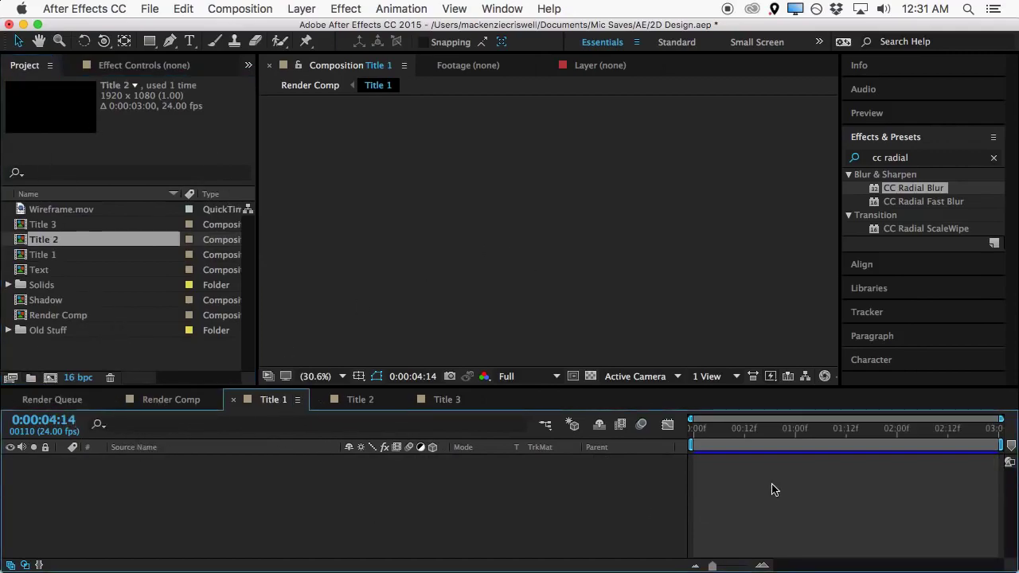
key("Home")
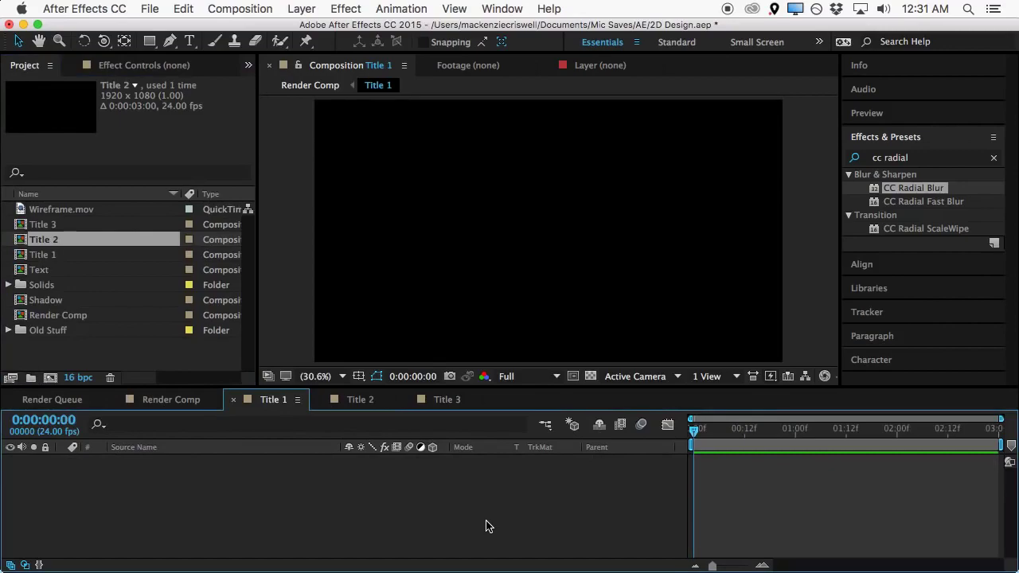
key("super+y")
left_click(589, 446)
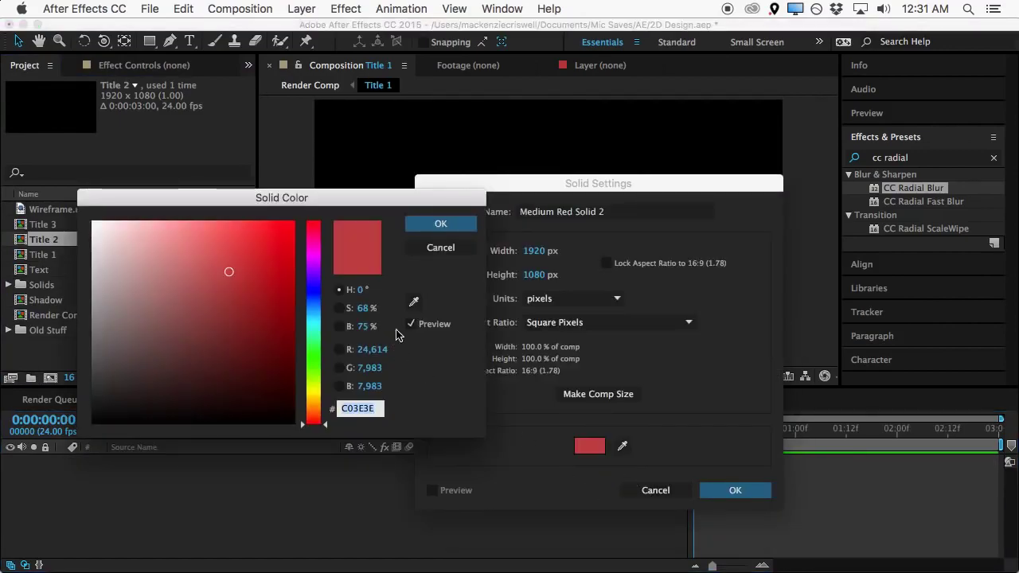
left_click_drag(214, 359, 1, 158)
left_click(422, 226)
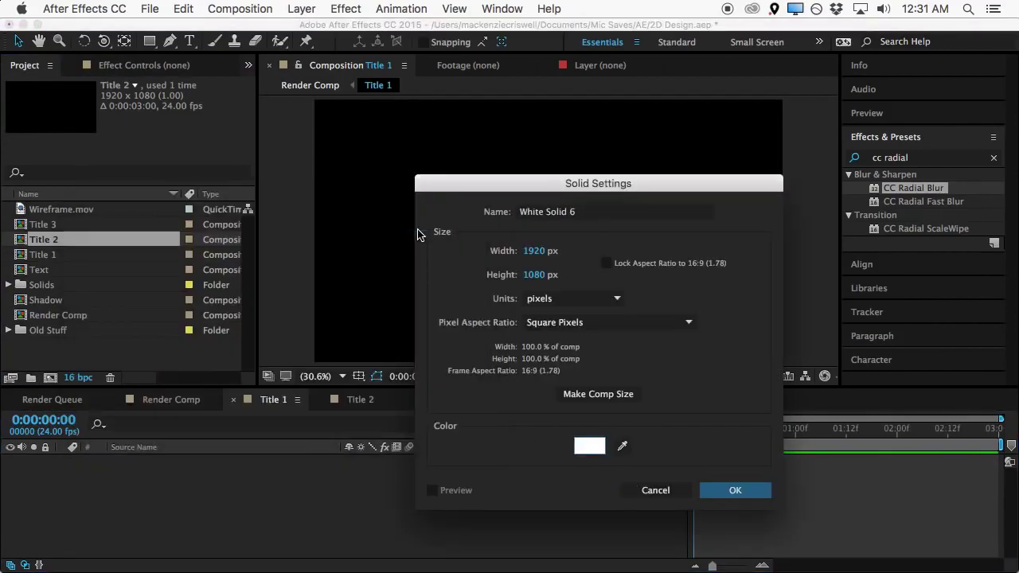
left_click(741, 493)
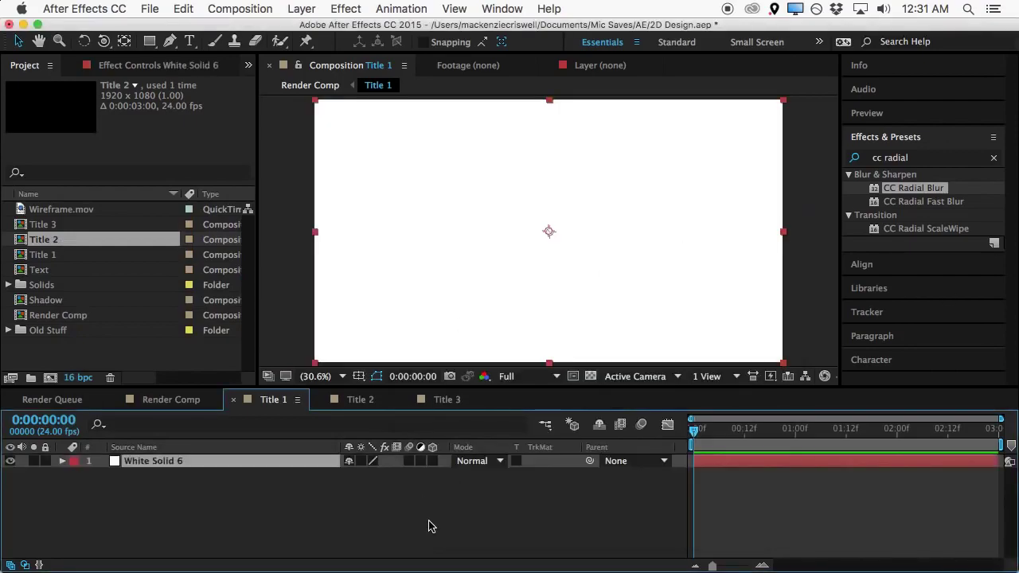
Add a text layer reading "FALT" above the white solid in Title 1
left_click(190, 41)
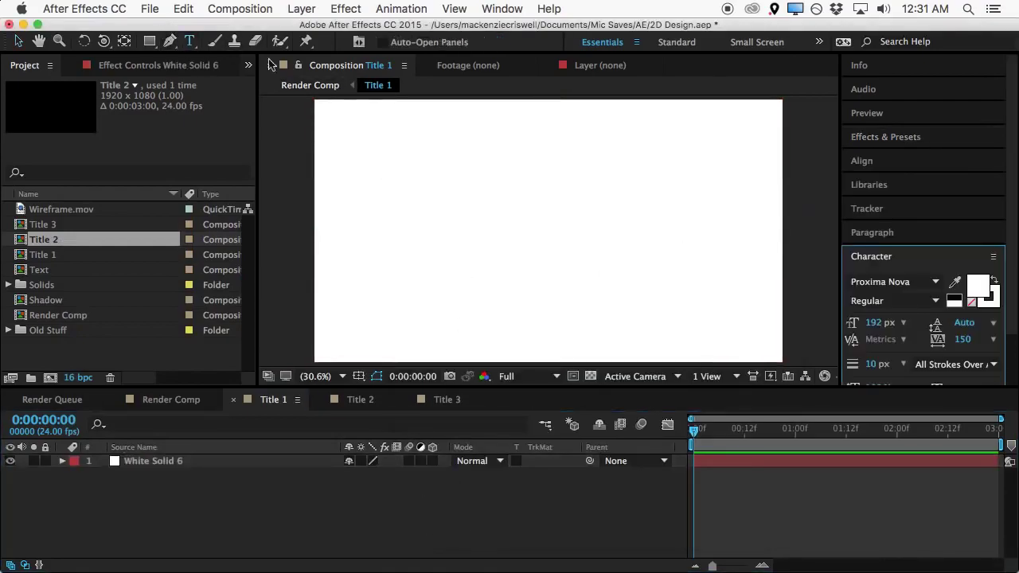
left_click(406, 217)
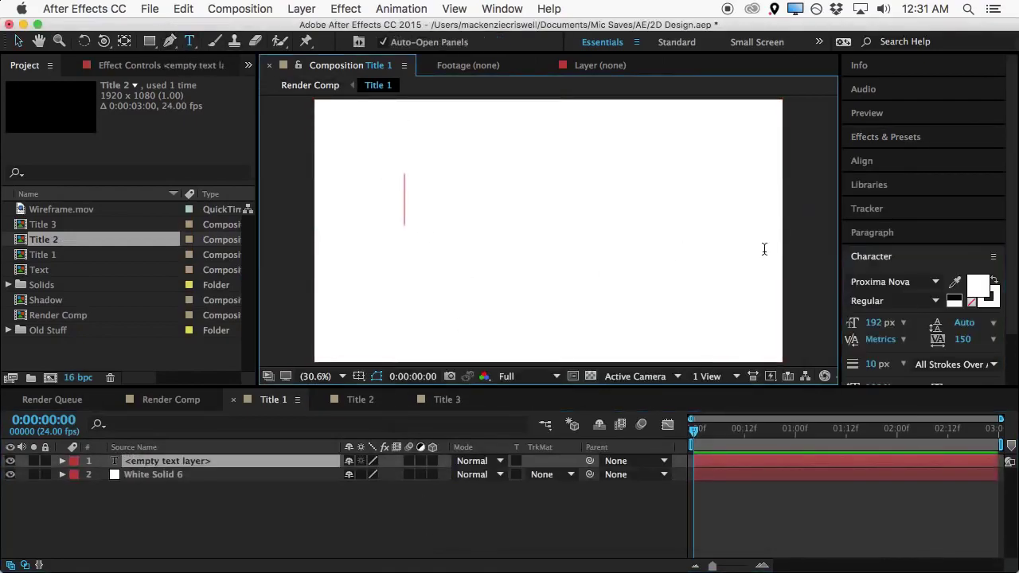
type("FALT")
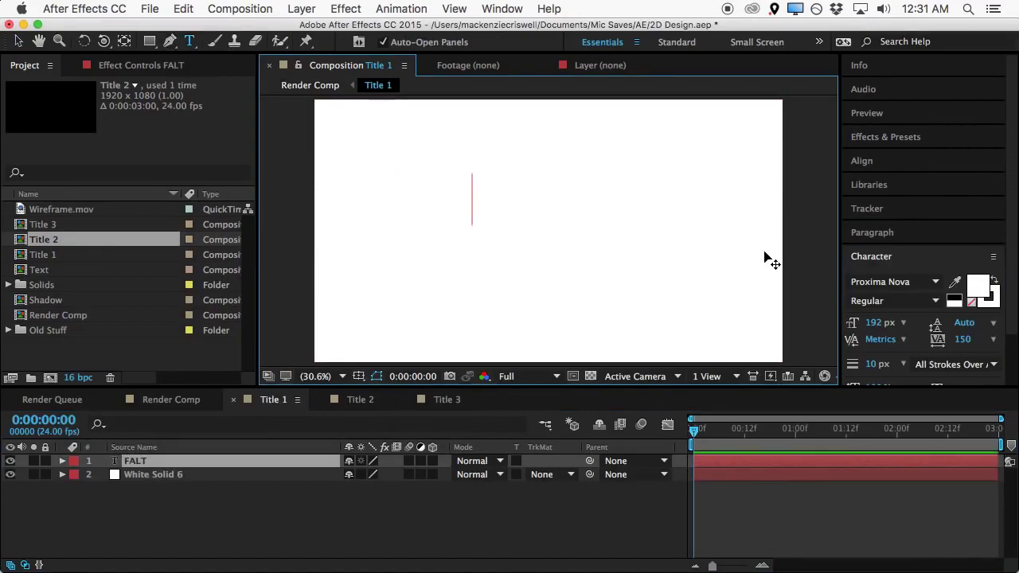
Set both the fill and stroke colors of the whole title text to dark grey #292929
key("super+a")
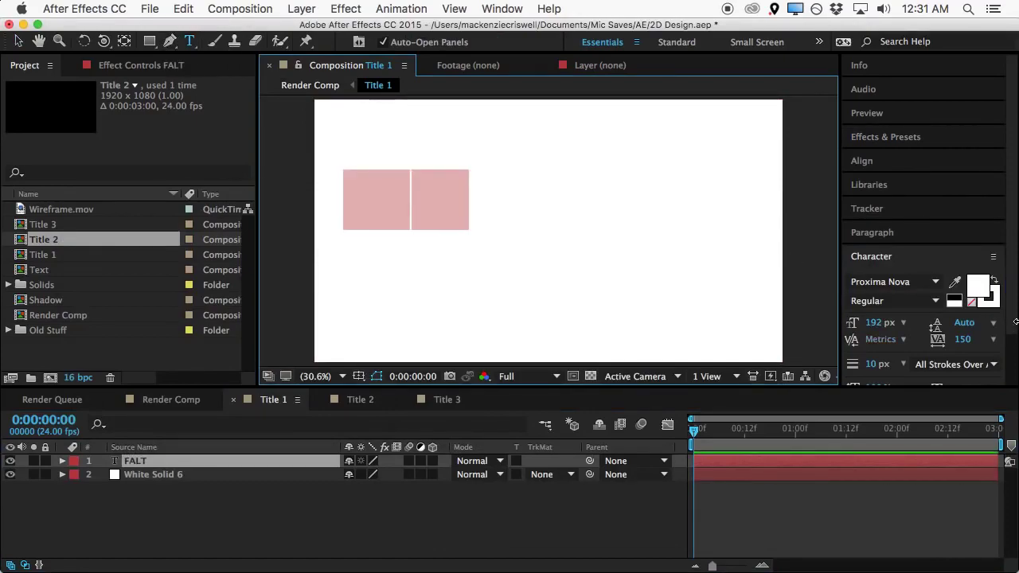
left_click(980, 289)
left_click_drag(182, 321, 7, 390)
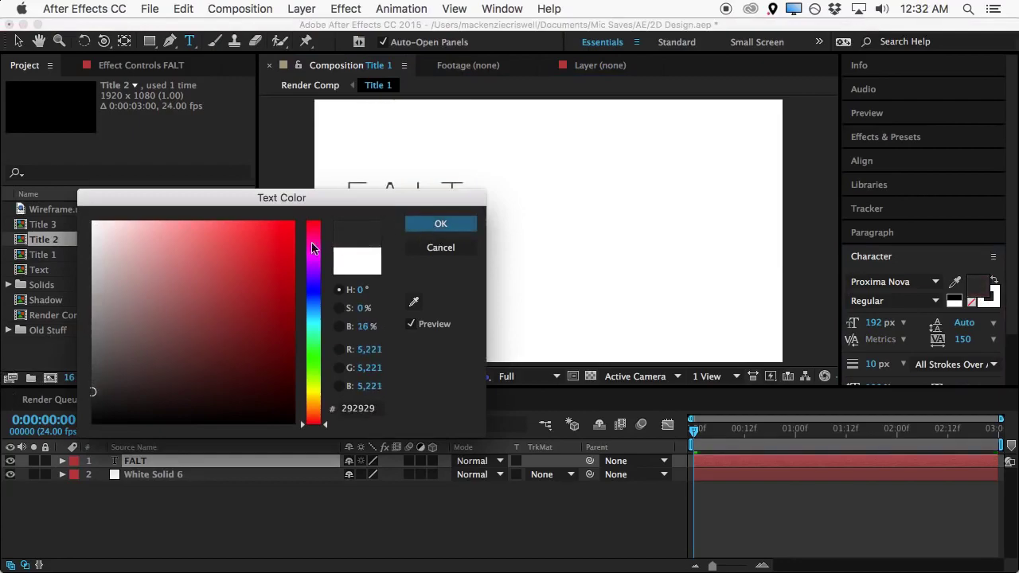
left_click(441, 225)
left_click(993, 303)
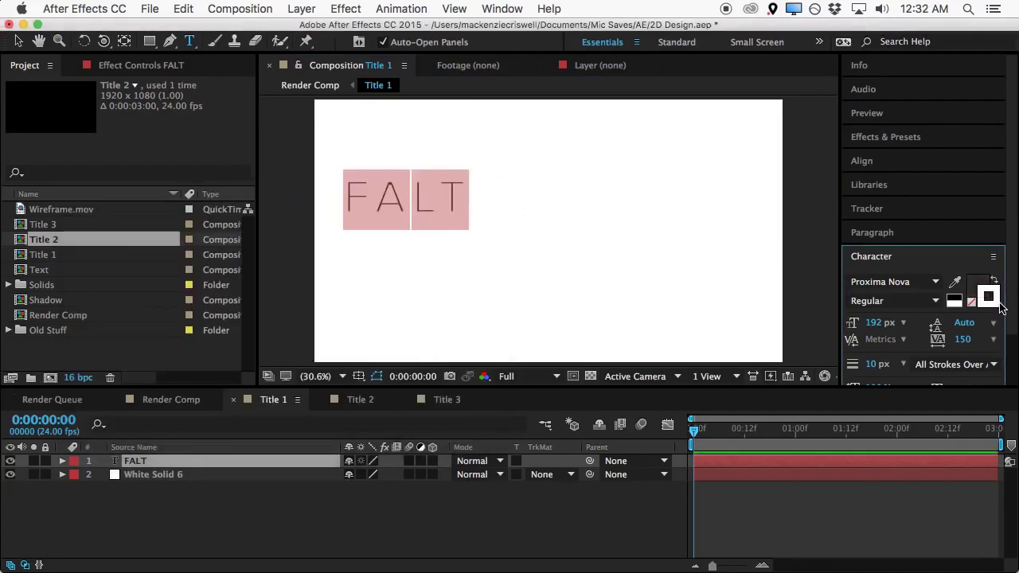
left_click(995, 304)
left_click(413, 301)
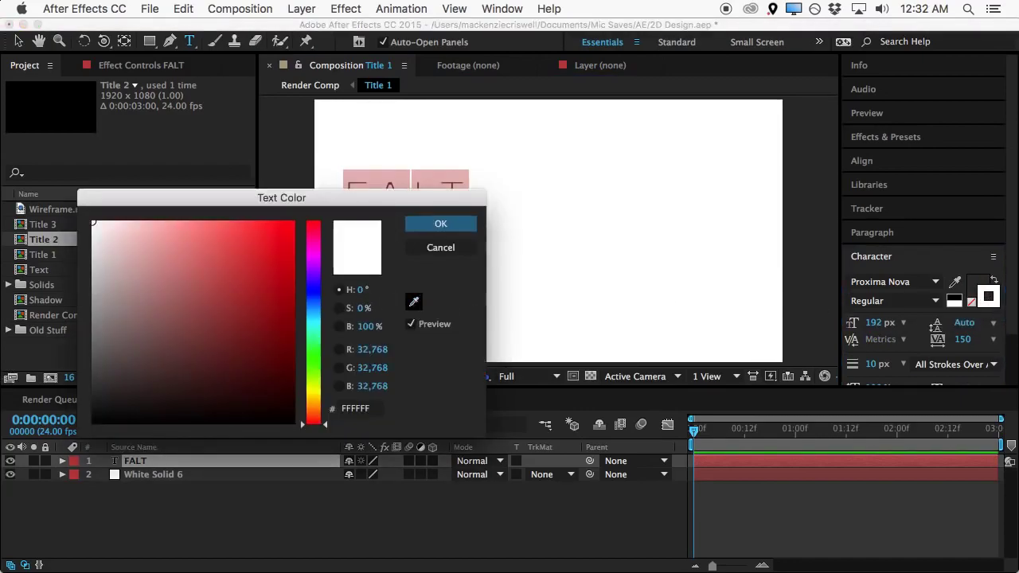
left_click(418, 312)
left_click(984, 283)
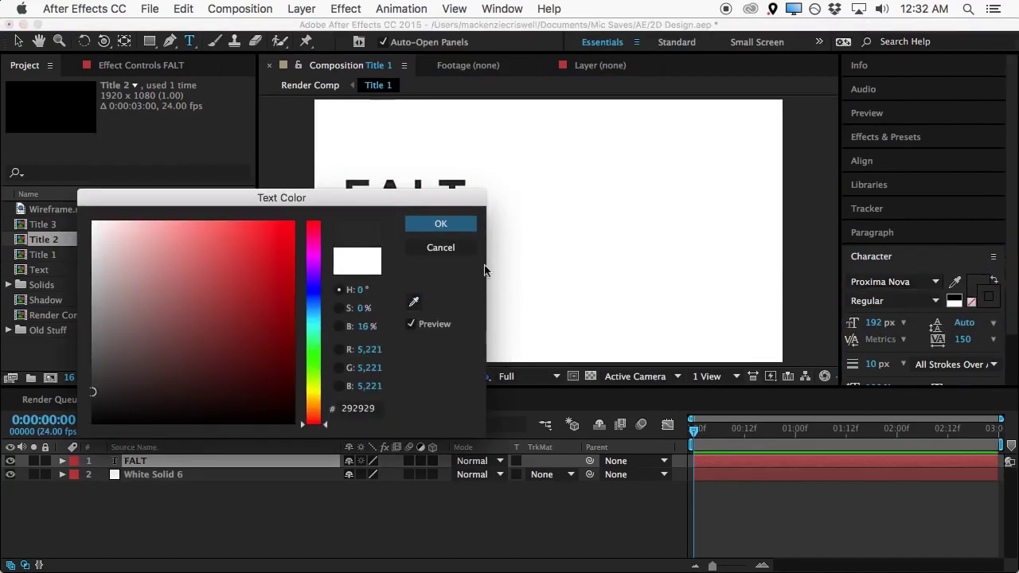
left_click(442, 225)
Correct the title text to "FLAT" and center its layer horizontally and vertically in the composition
left_click(18, 41)
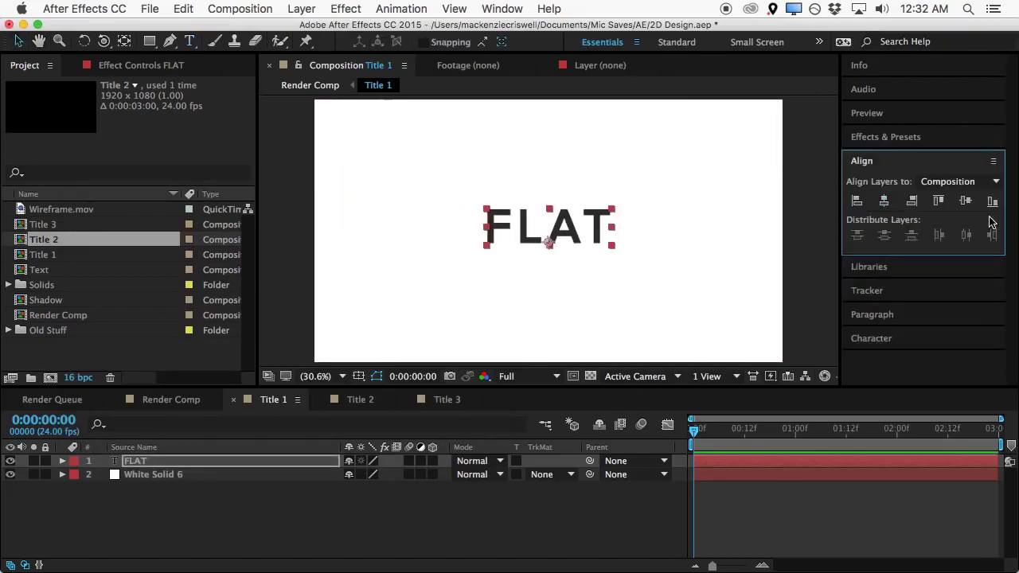
left_click(965, 201)
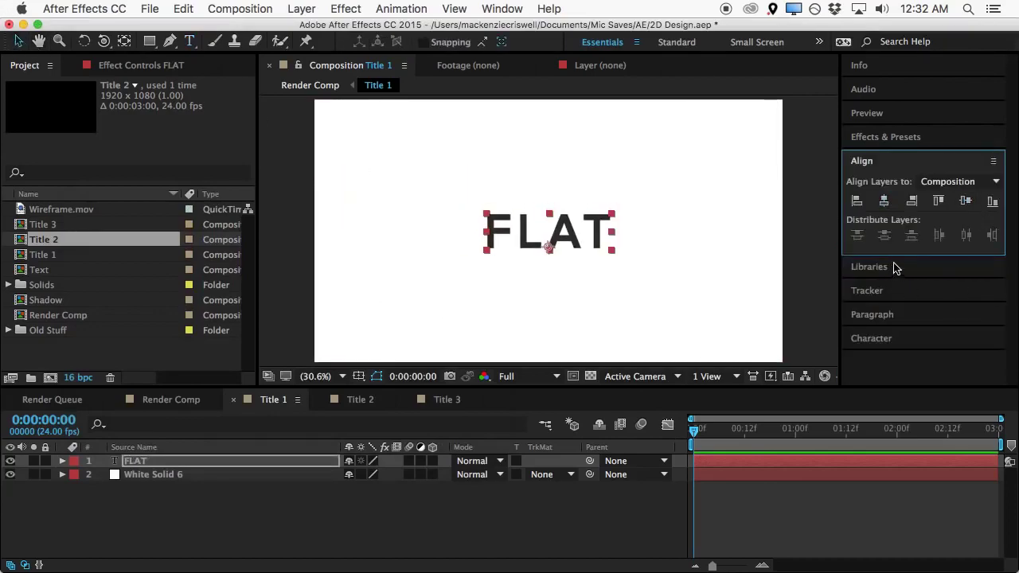
Enlarge the FLAT text to a font size of 455 px and deselect the layer
left_click(895, 137)
left_click(876, 336)
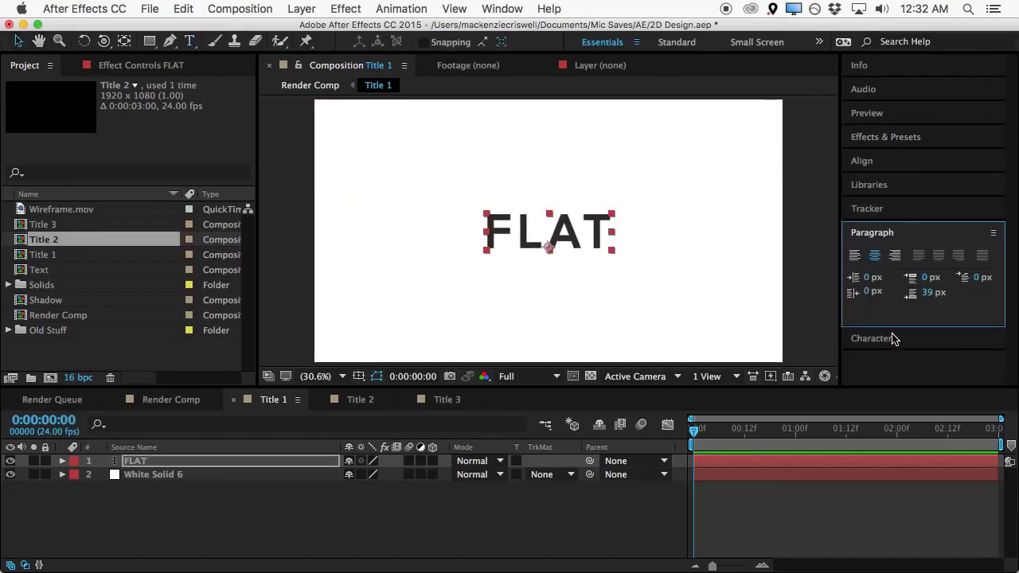
left_click(888, 342)
scroll(898, 322, "down", 1)
left_click(887, 290)
type("204")
key("Return")
left_click_drag(890, 291, 1016, 285)
left_click(824, 528)
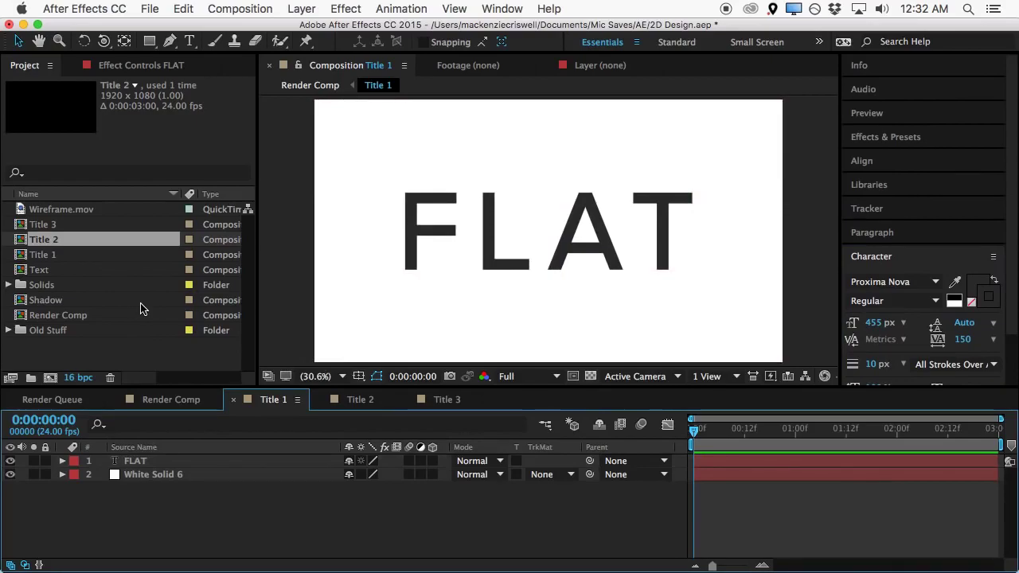
left_click(351, 400)
left_click(273, 400)
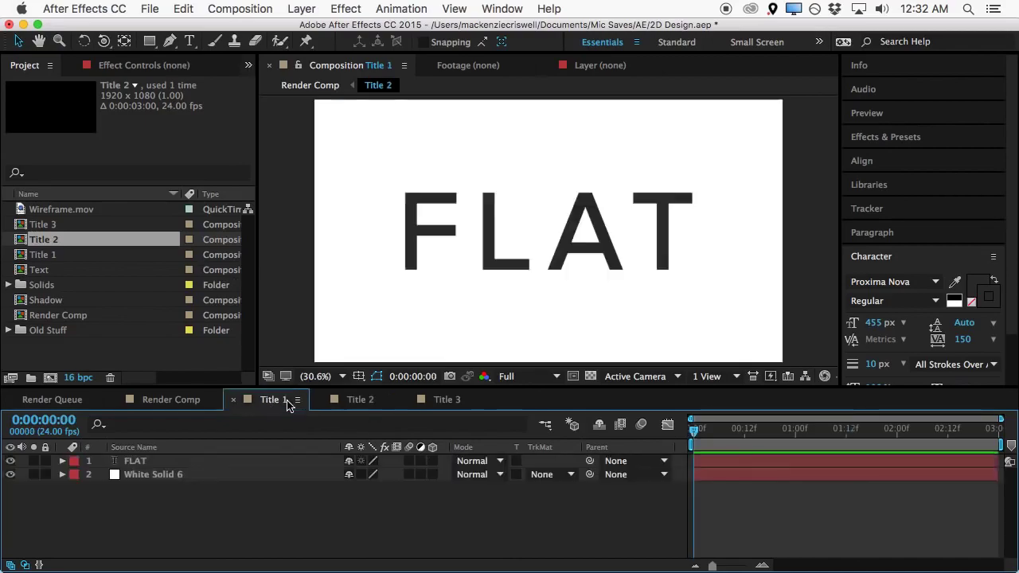
left_click(63, 210)
left_click_drag(78, 212, 118, 226)
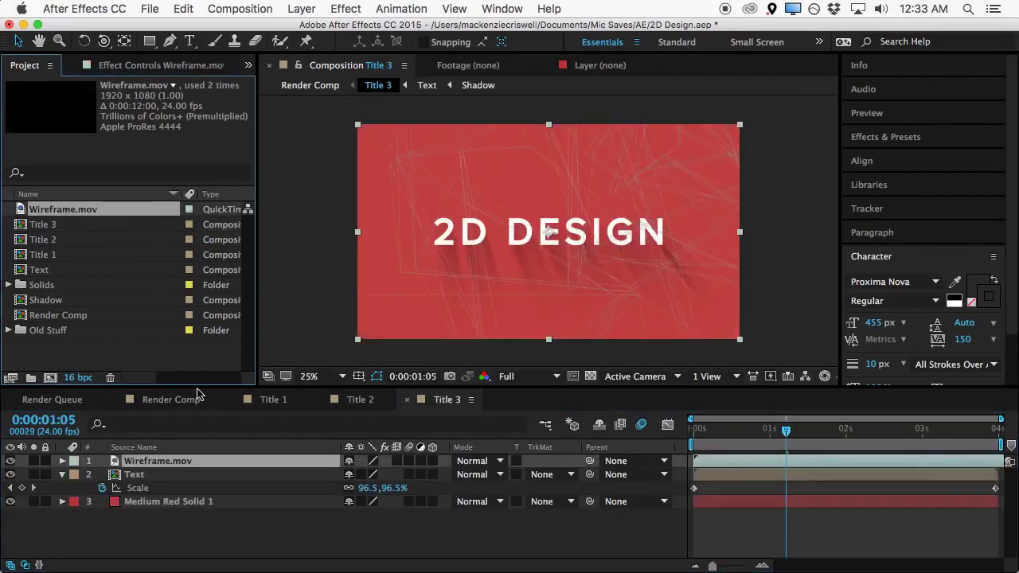
key("Delete")
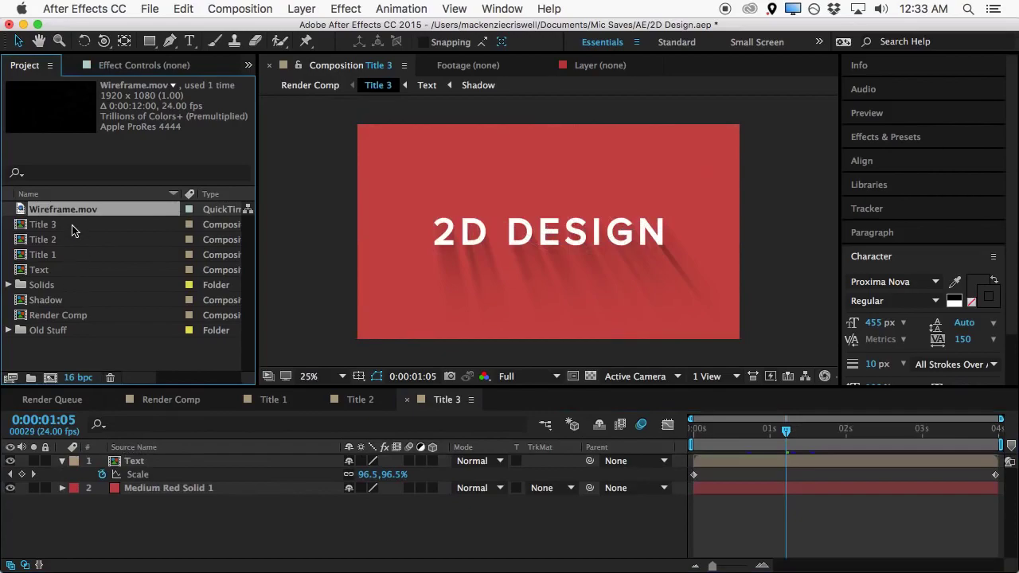
Open the Wireframe.mov footage, scrub through it to review the line animation, and return to the Title 3 composition
double_click(80, 214)
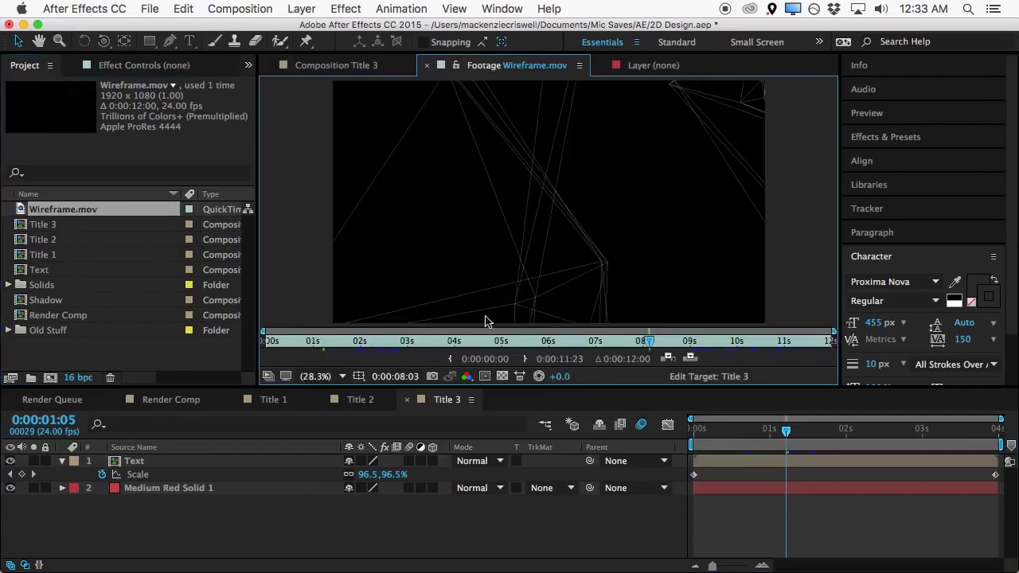
left_click_drag(649, 341, 566, 342)
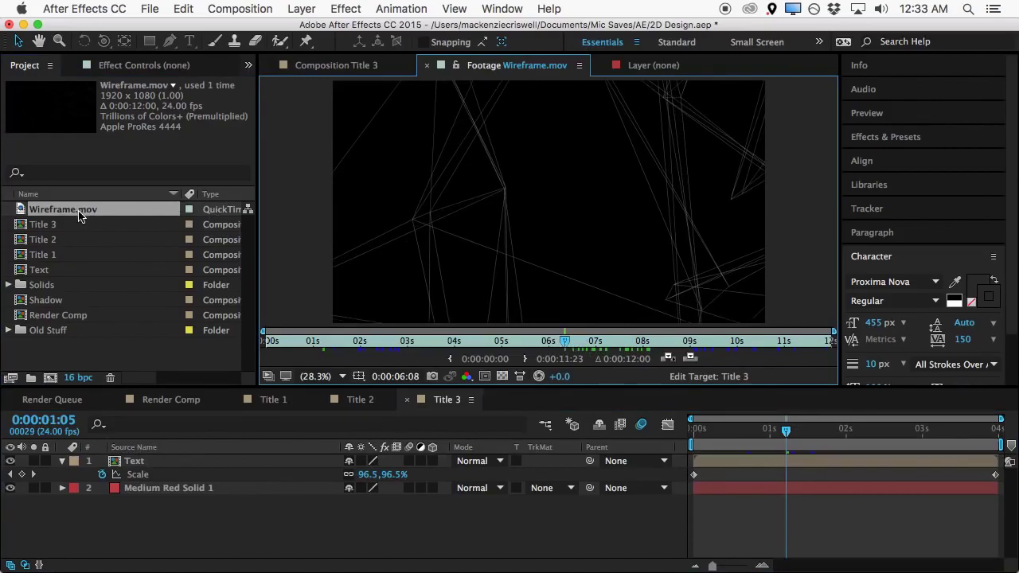
left_click_drag(562, 344, 235, 360)
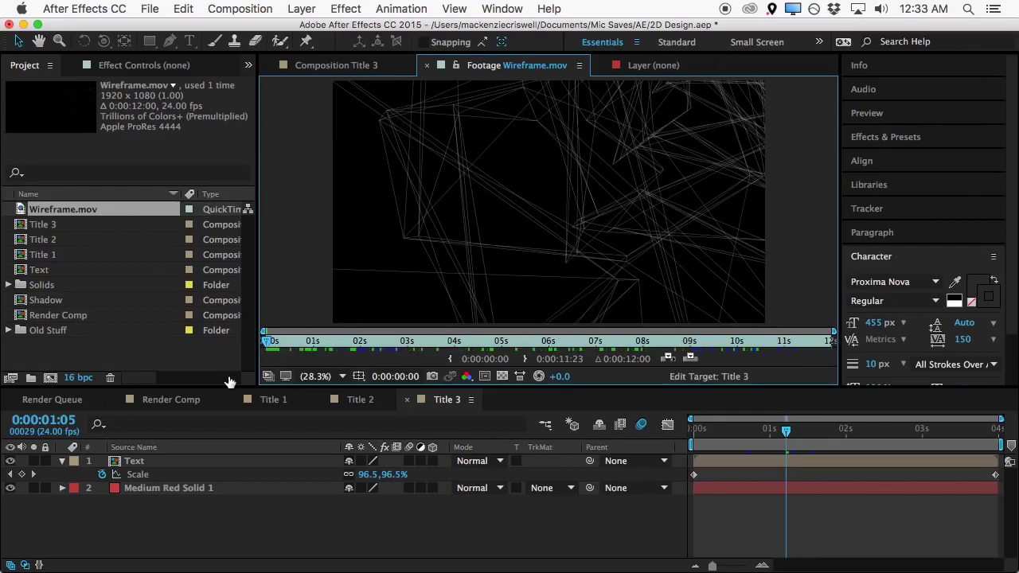
left_click_drag(265, 348, 396, 340)
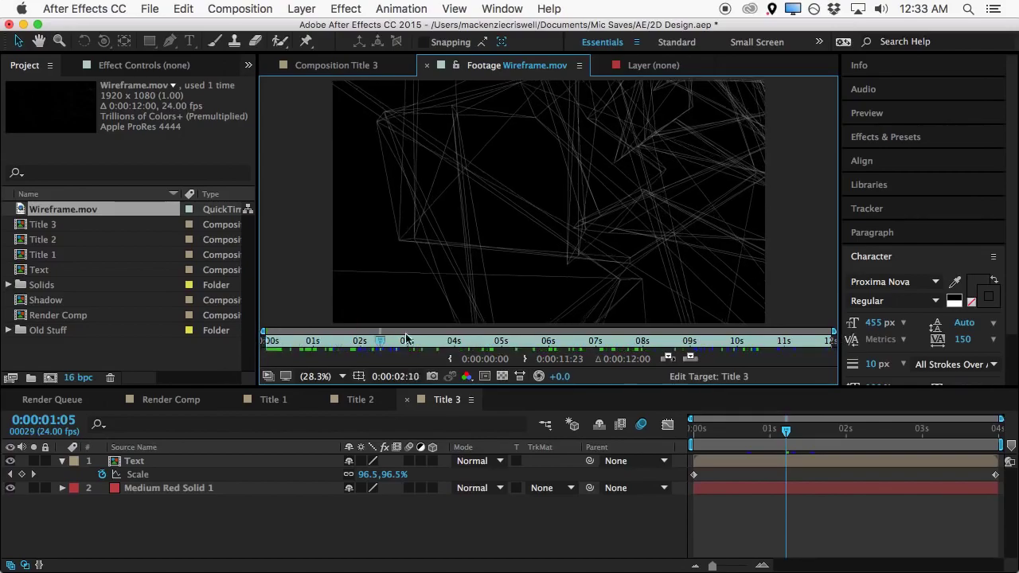
left_click_drag(621, 337, 265, 338)
left_click(346, 66)
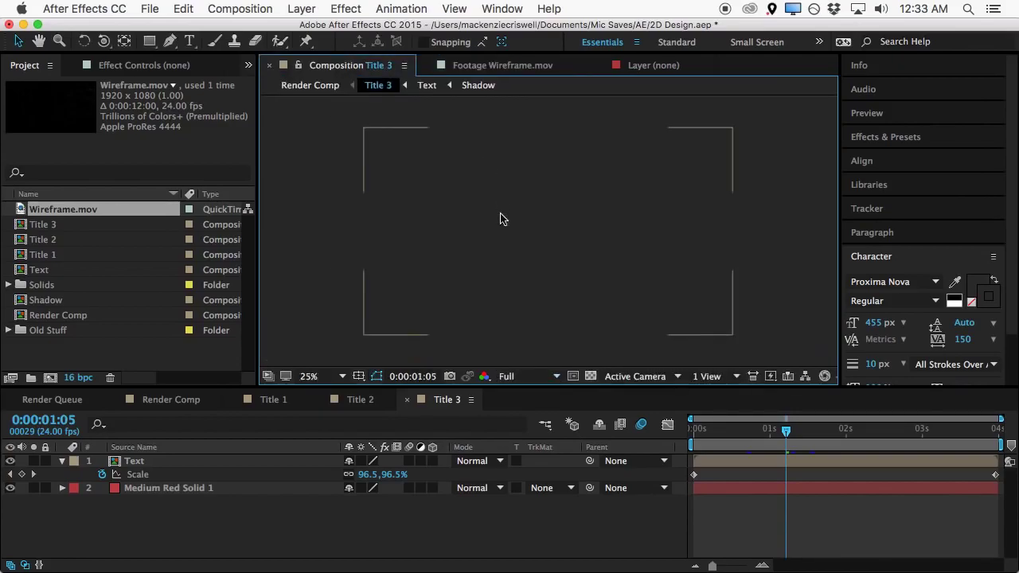
left_click(781, 430)
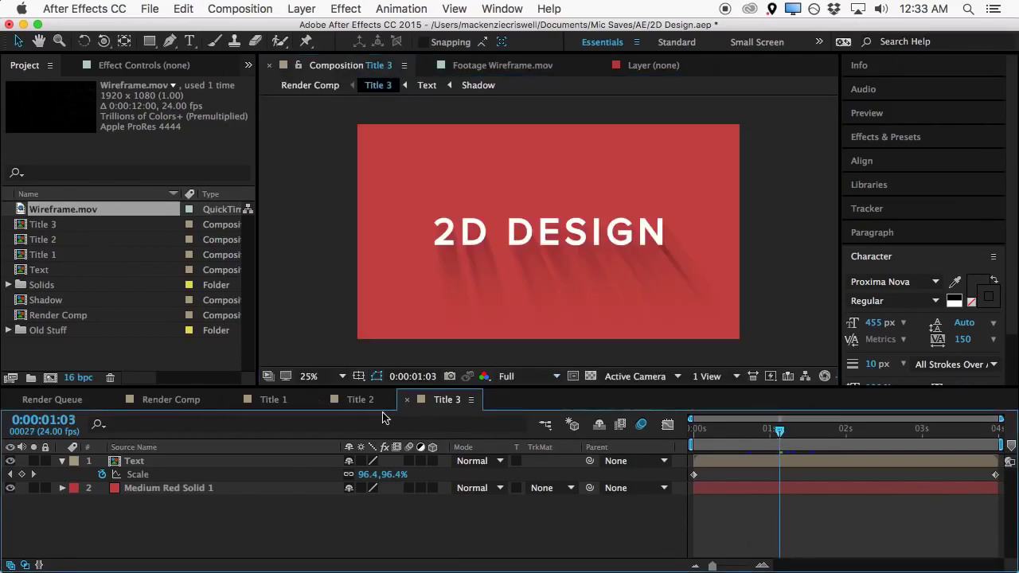
Place Wireframe.mov in Title 1 between the FLAT text and the white solid, and fit the composition in the viewer
left_click(272, 400)
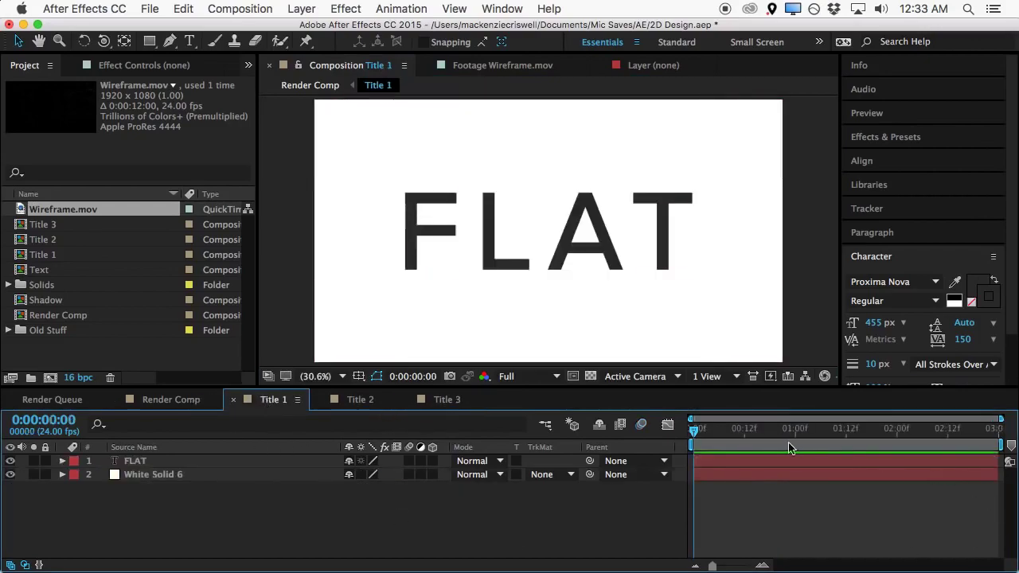
left_click_drag(82, 215, 160, 473)
scroll(647, 236, "up", 3)
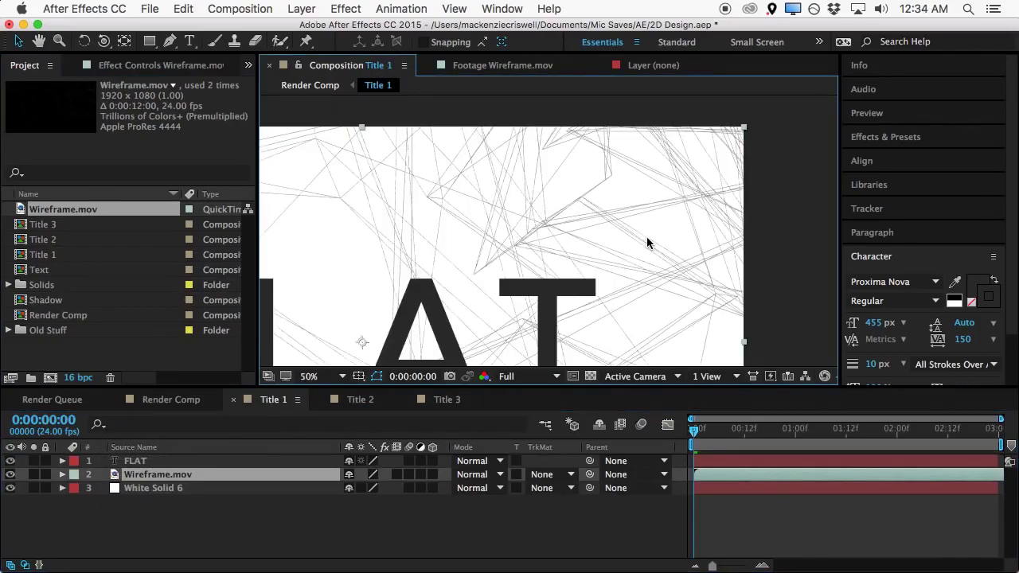
scroll(647, 236, "down", 4)
left_click(341, 376)
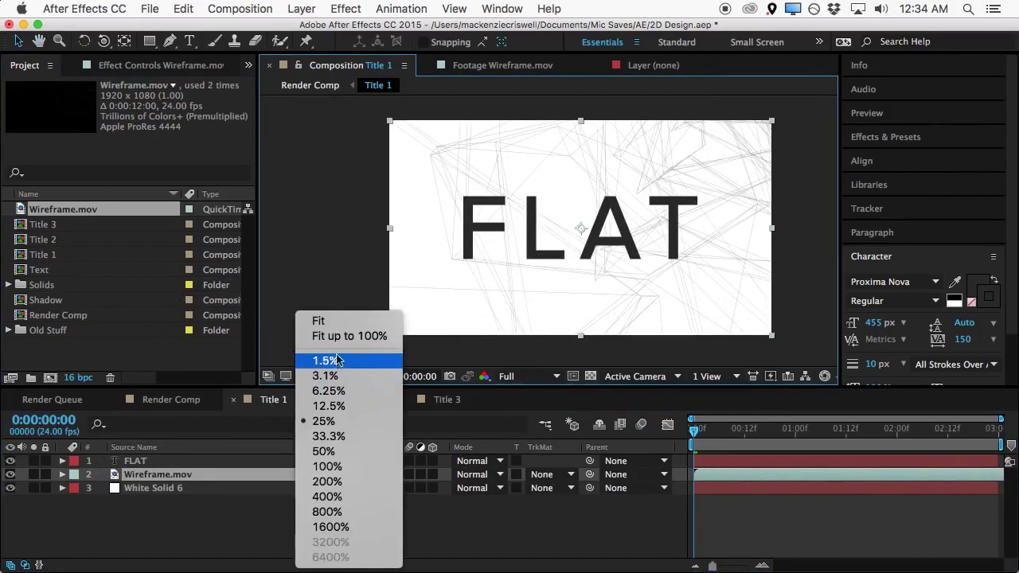
left_click(323, 319)
Apply the Fill effect to the Wireframe.mov layer and set its fill color to black
left_click(892, 141)
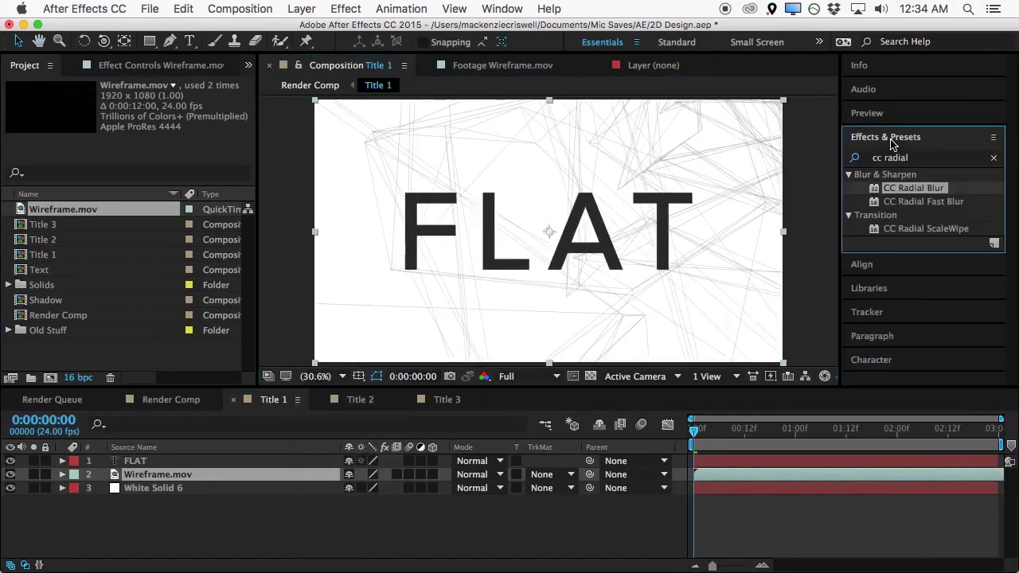
left_click(926, 158)
type("fill")
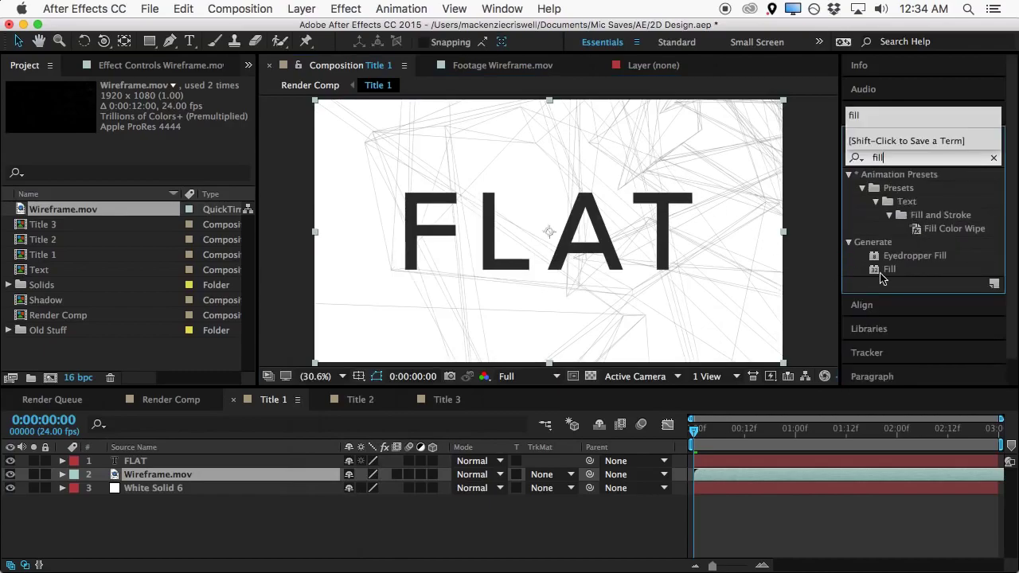
left_click_drag(881, 274, 156, 476)
left_click(150, 141)
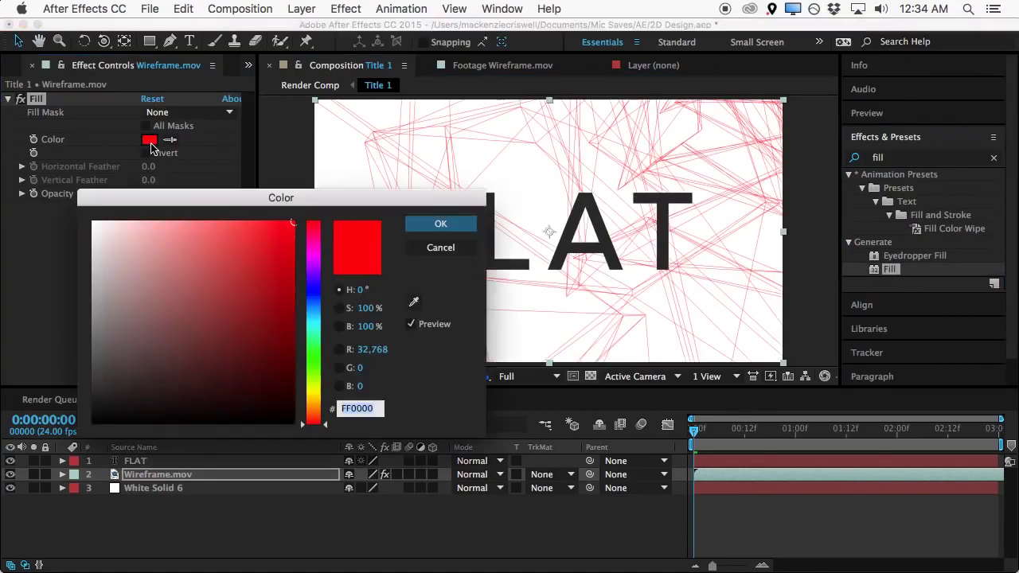
left_click_drag(206, 340, 2, 514)
left_click(420, 225)
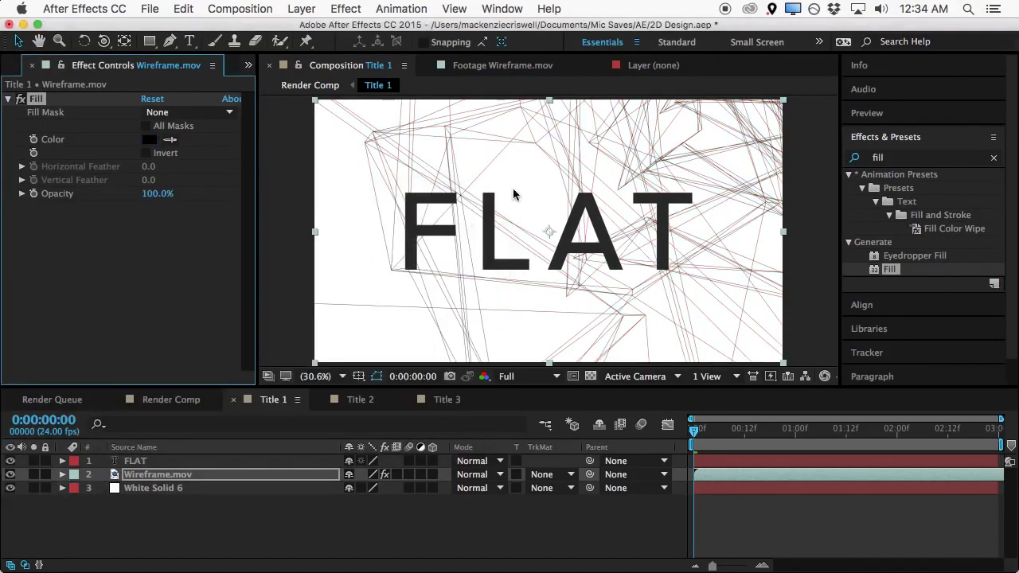
Reduce the Wireframe.mov layer's opacity to 40% and preview the Title 1 composition
left_click(172, 476)
key("t")
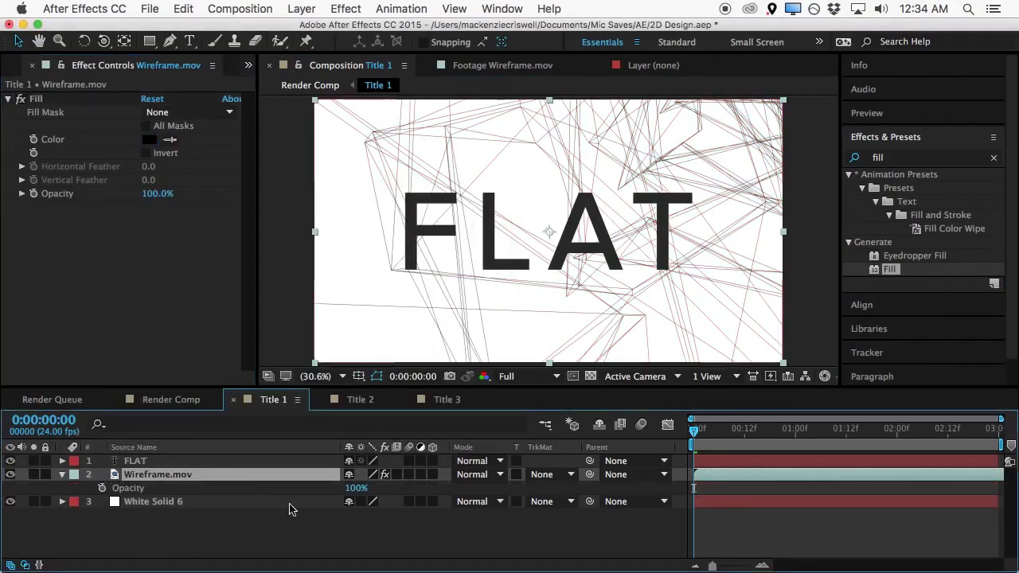
left_click_drag(353, 488, 311, 495)
left_click(445, 561)
key("space")
key("space")
key("space")
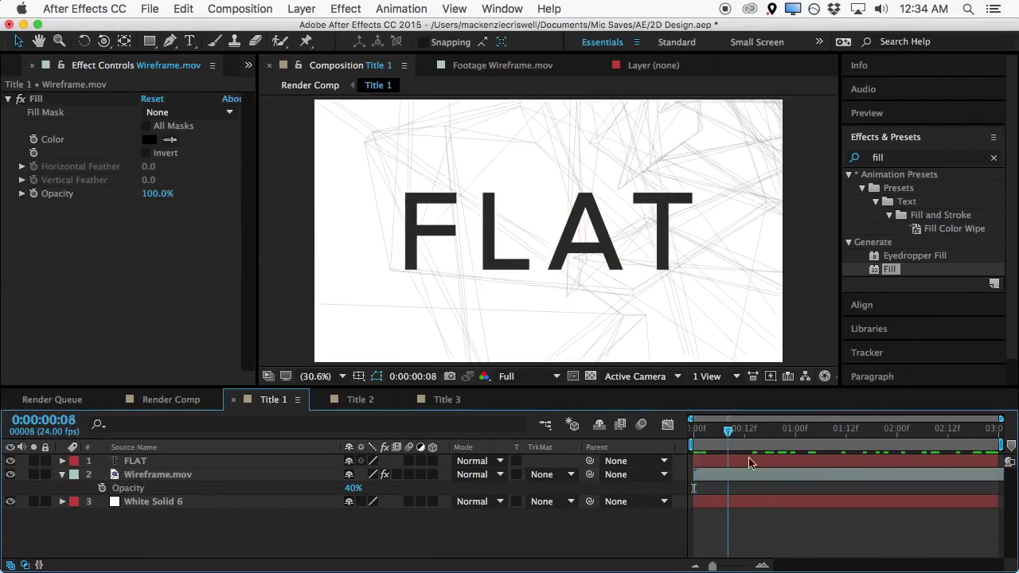
Slide the Wireframe.mov layer earlier in the timeline, scrub through the title to check it, and collapse the layer's properties
left_click_drag(932, 434, 927, 434)
left_click(157, 476)
left_click_drag(949, 477, 757, 483)
left_click_drag(927, 434, 985, 479)
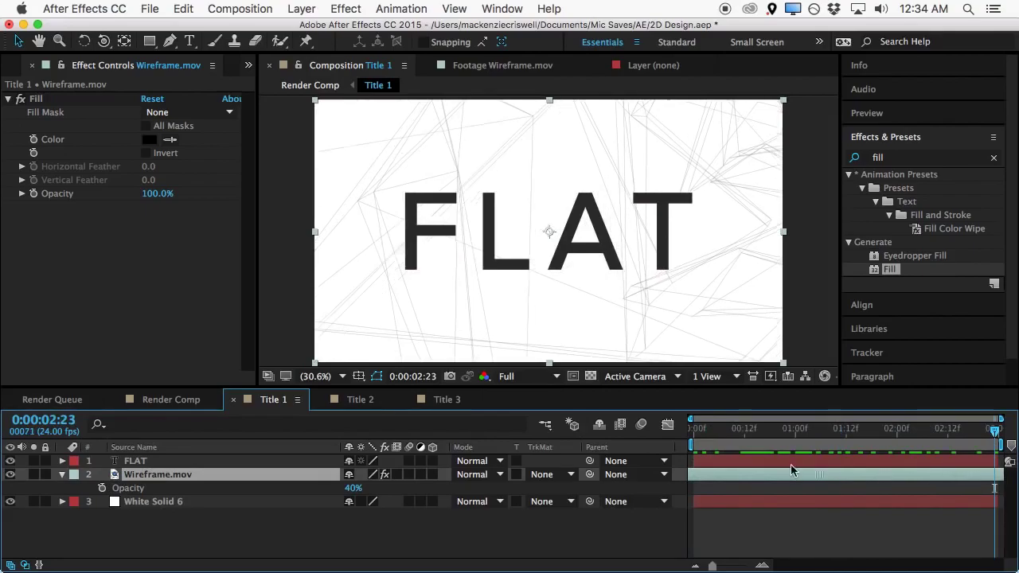
left_click_drag(991, 434, 748, 450)
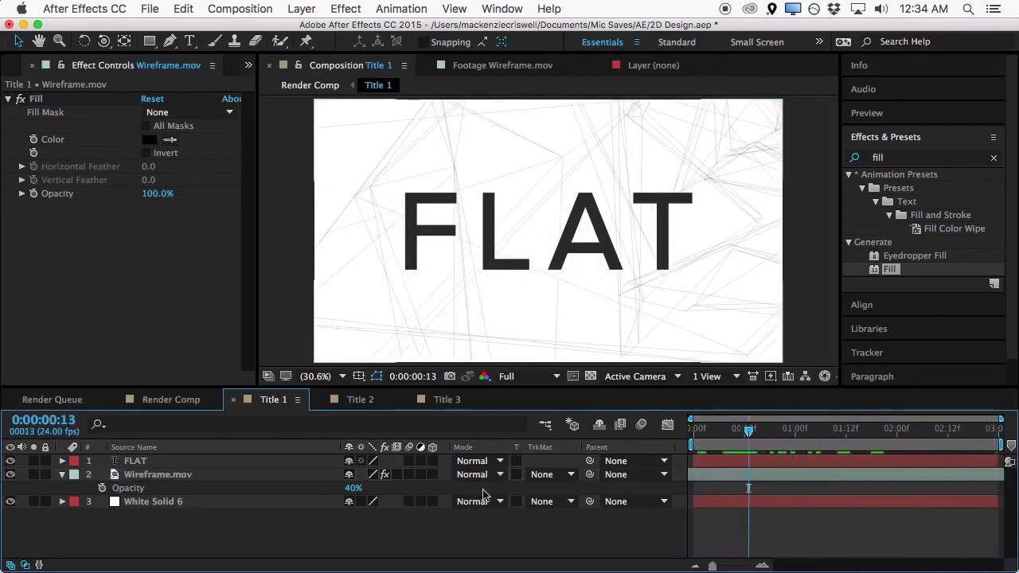
left_click(63, 474)
Make the FLAT text layer 3D and duplicate it
left_click(166, 466)
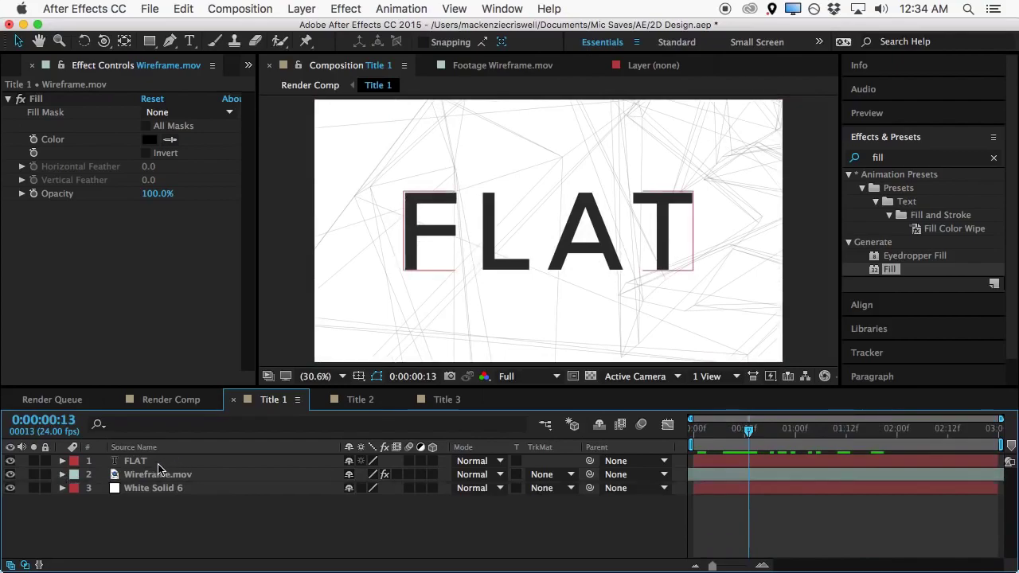
left_click(143, 461)
left_click(431, 461)
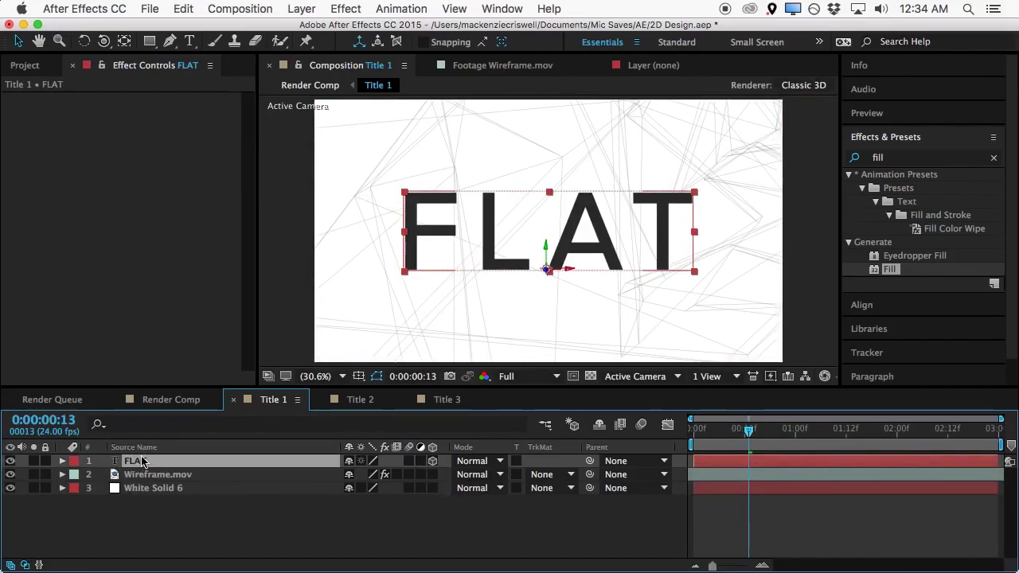
key("super+d")
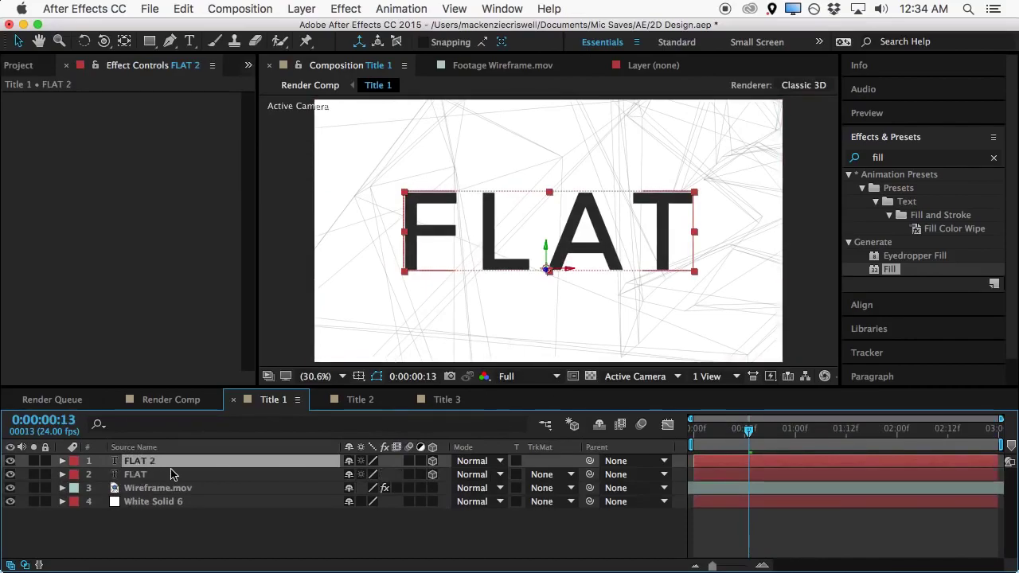
Set the duplicated FLAT layer's X Rotation to 90° so it lies flat at the base of the title
key("r")
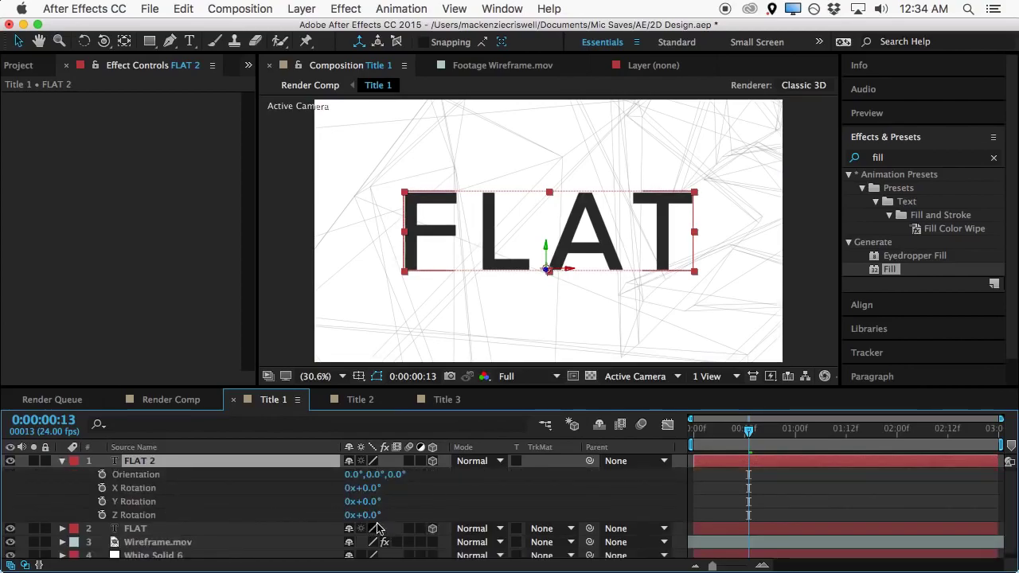
left_click_drag(363, 515, 371, 495)
key("super+z")
key("super+z")
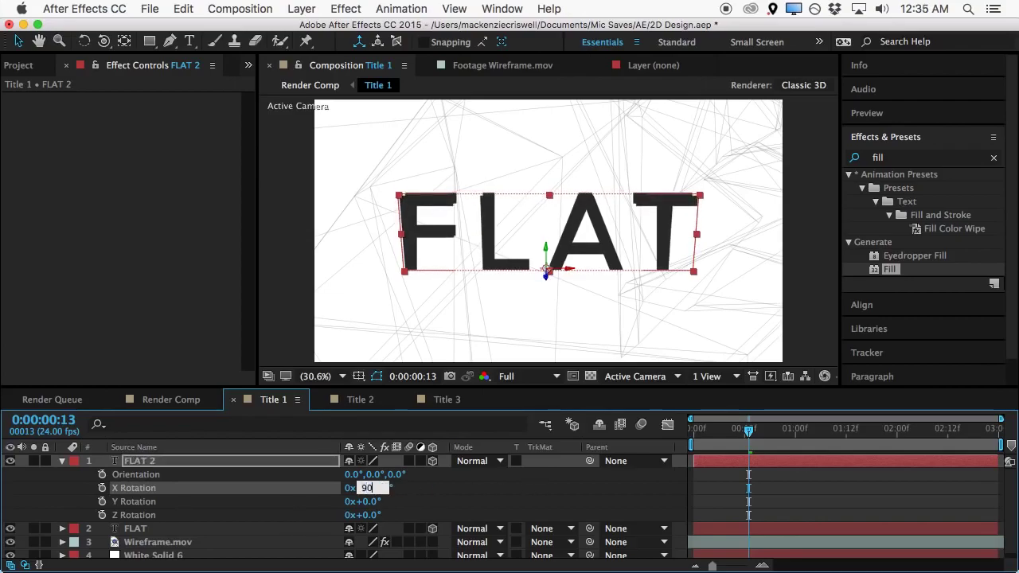
key("Return")
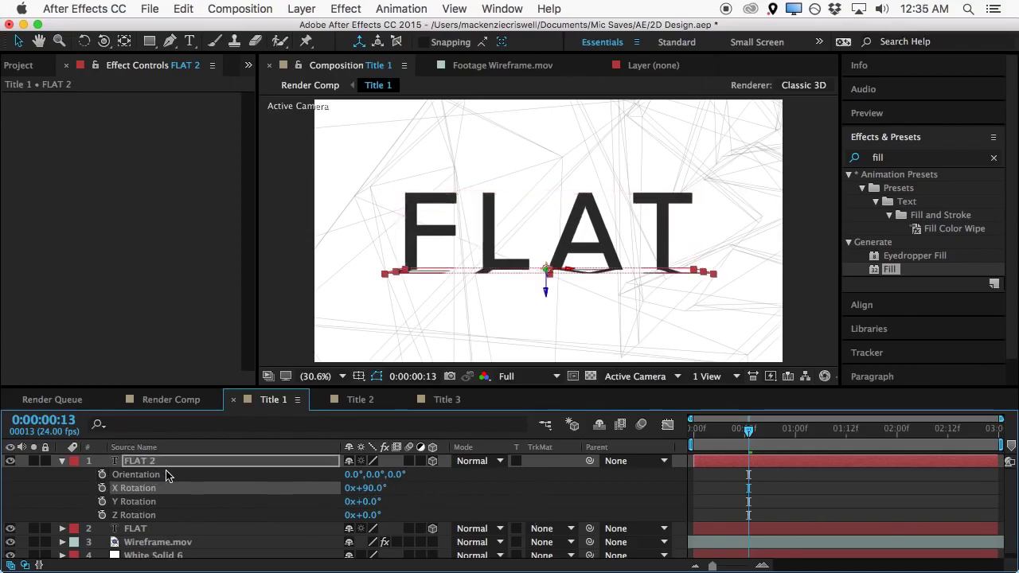
Stretch the FLAT 2 layer to a scale of 100, 689, 100% and place it beneath the FLAT layer
key("s")
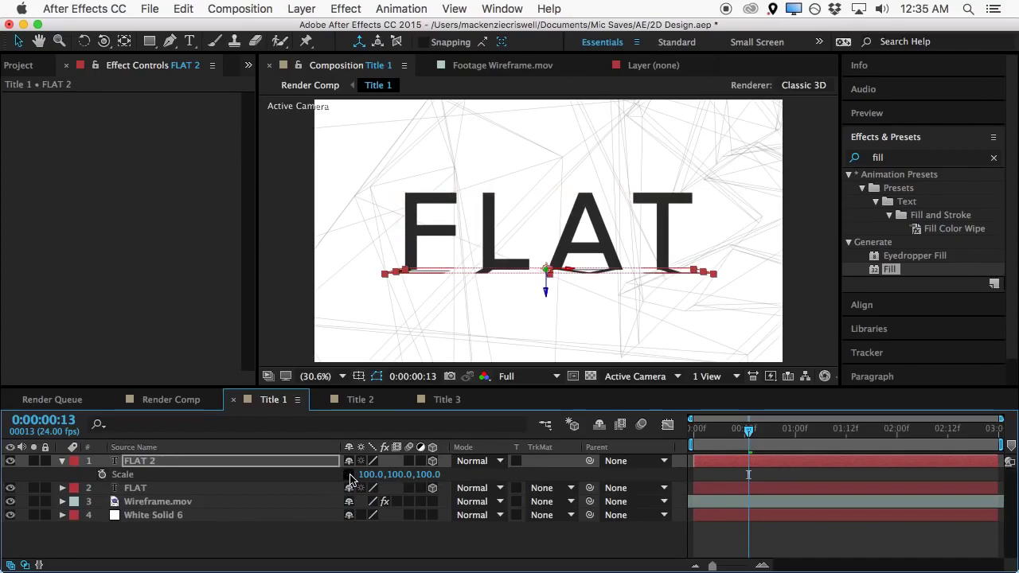
left_click_drag(430, 476, 442, 475)
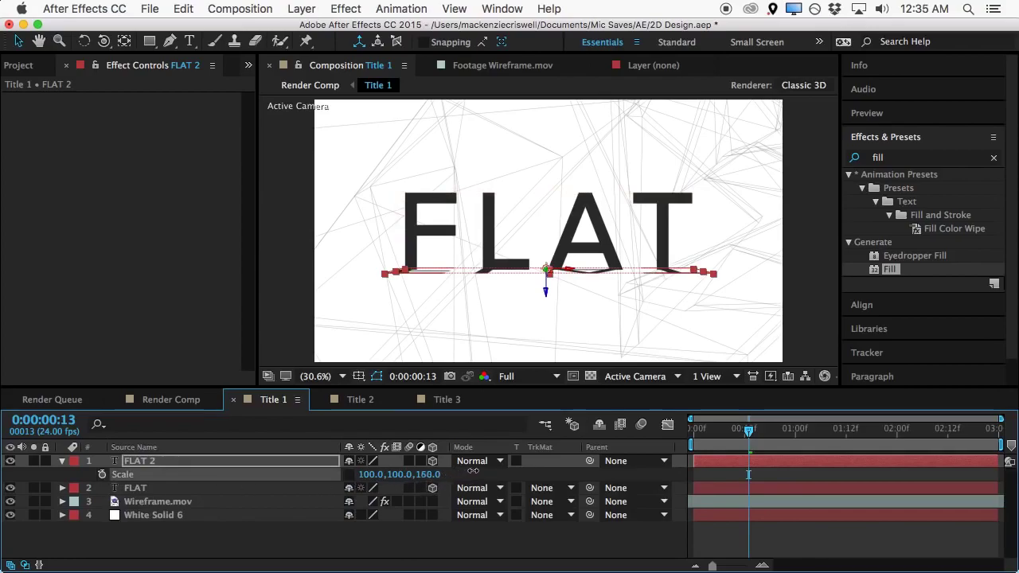
left_click_drag(545, 476, 846, 448)
left_click_drag(162, 463, 171, 495)
Apply the Fill effect to the FLAT 2 layer and set its color to black (000000)
scroll(883, 364, "down", 1)
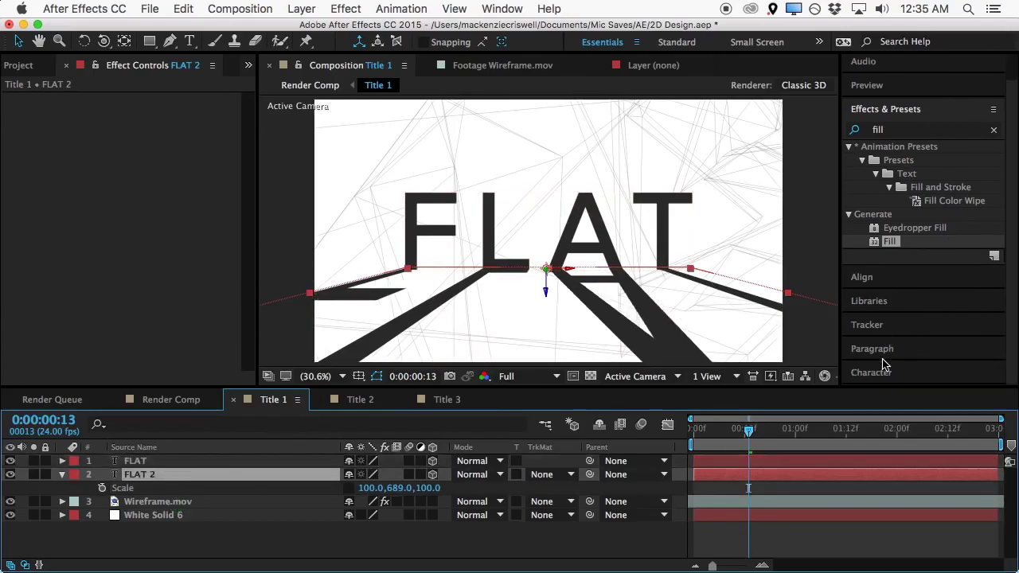
left_click(902, 135)
left_click_drag(890, 243, 156, 471)
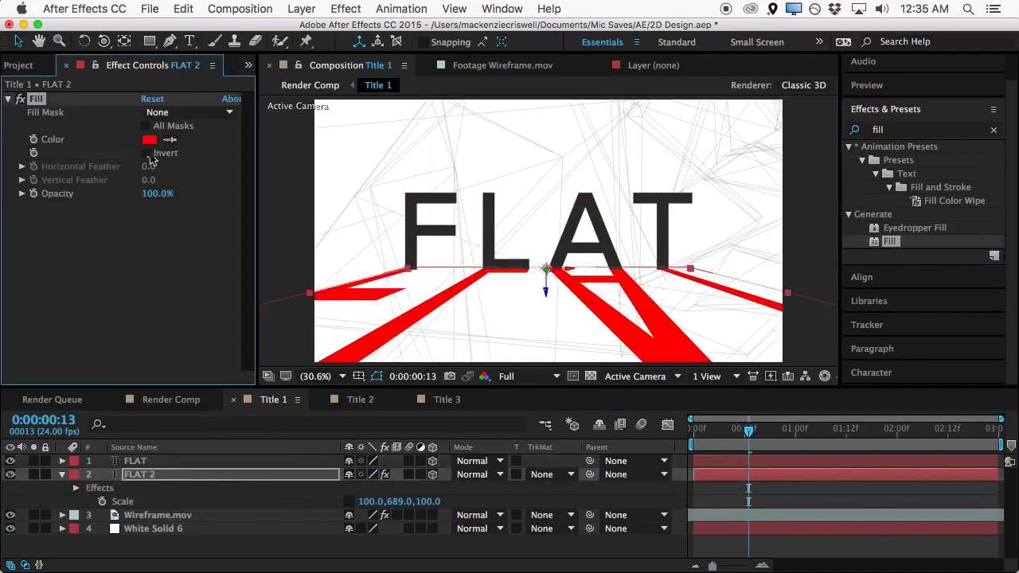
left_click(149, 141)
left_click_drag(207, 326, 10, 472)
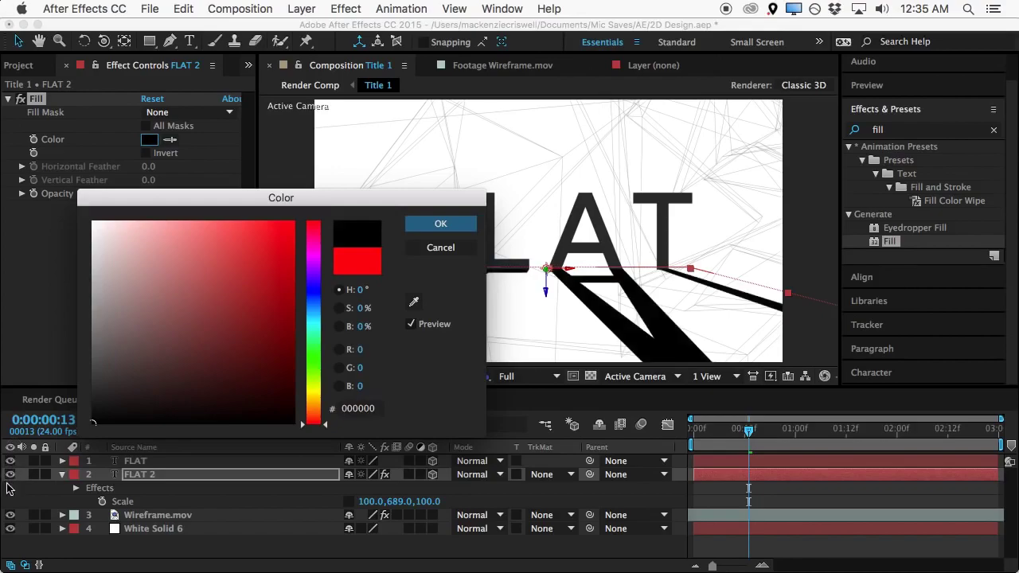
left_click(456, 228)
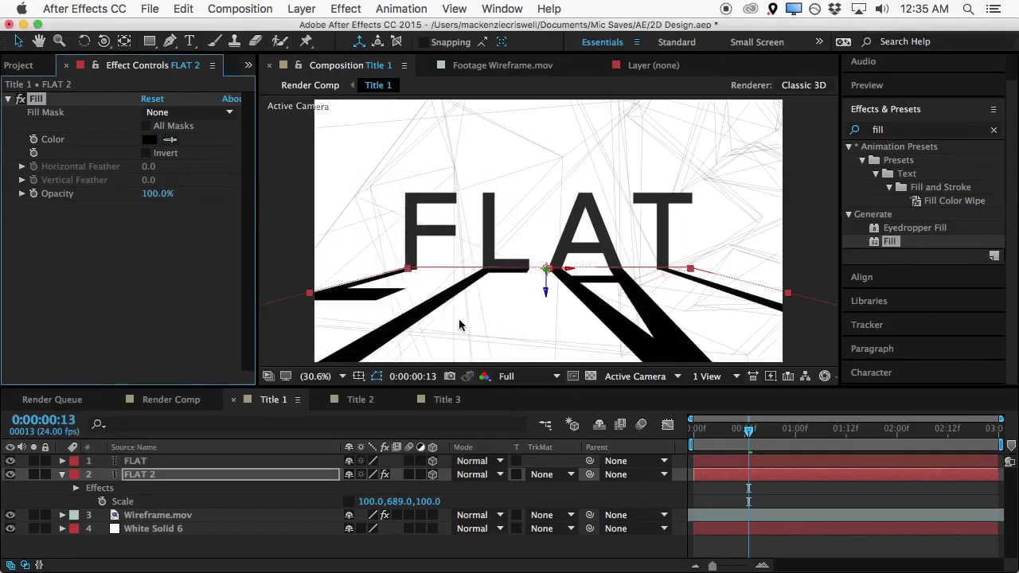
Lower the FLAT 2 layer's opacity to 12% for a faint shadow and deselect the layer
key("t")
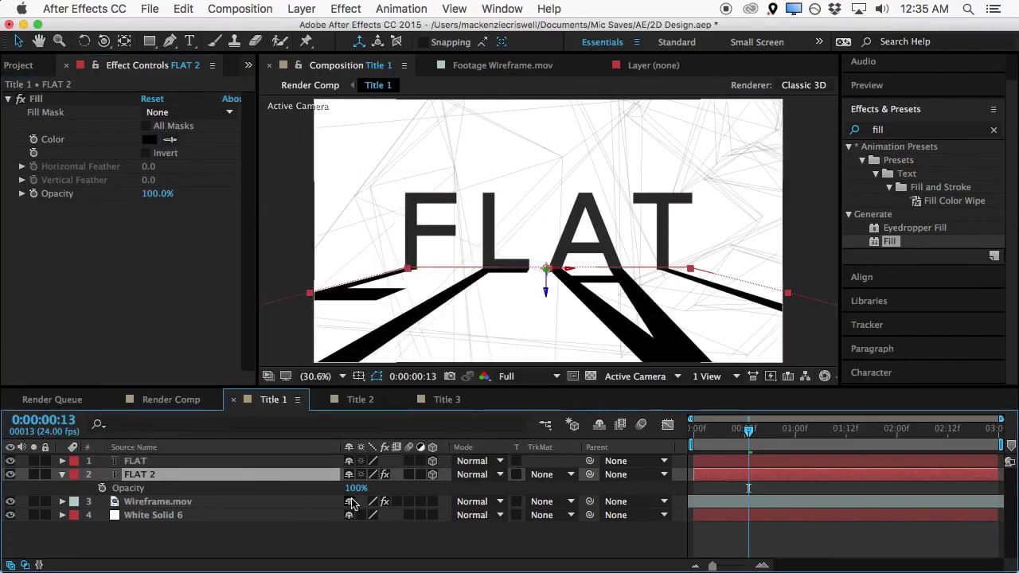
left_click_drag(356, 488, 297, 504)
left_click(815, 245)
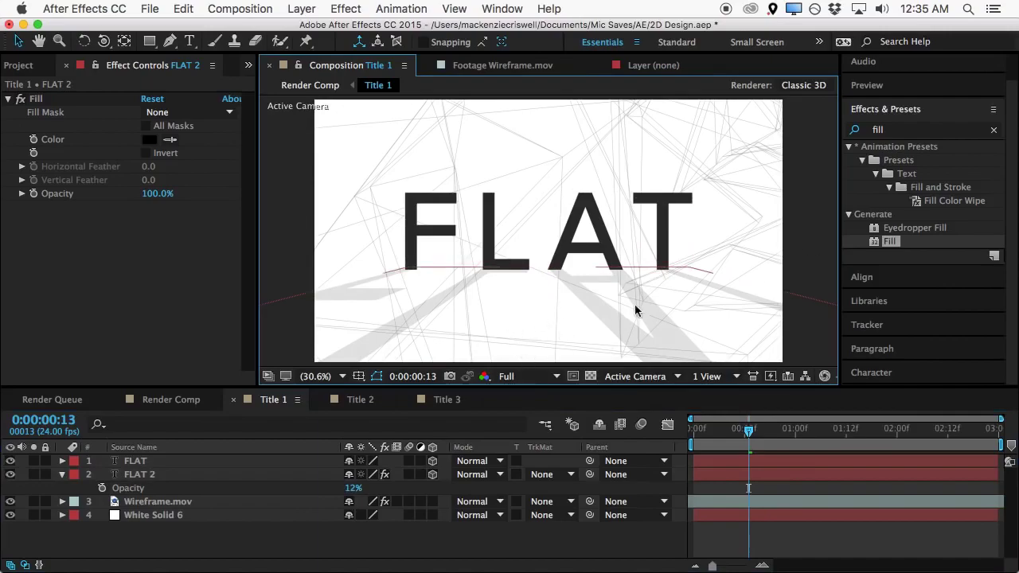
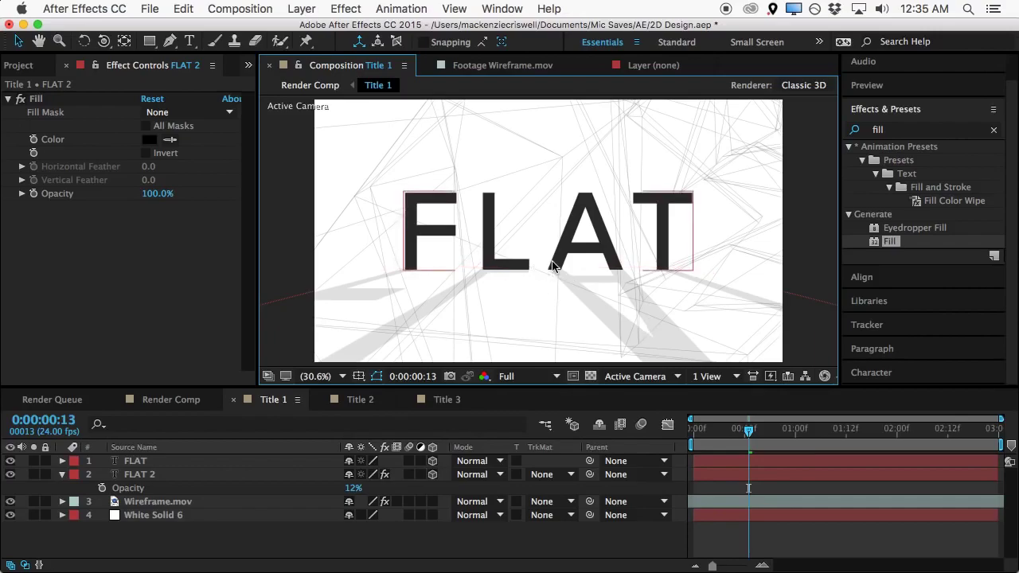
Add a two-node camera with the default settings to the Title 1 composition
left_click(723, 496)
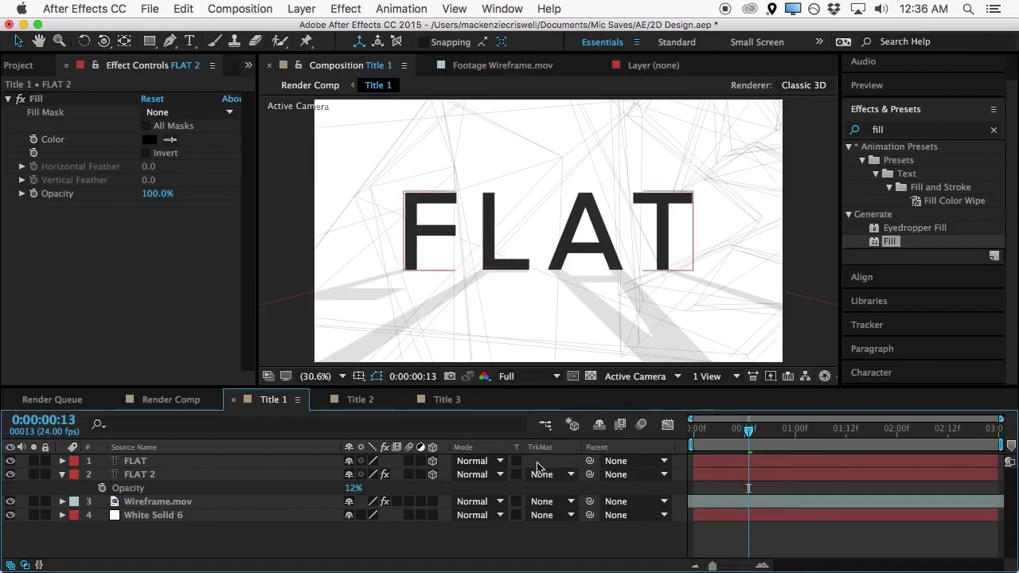
left_click(303, 9)
mouse_move(329, 29)
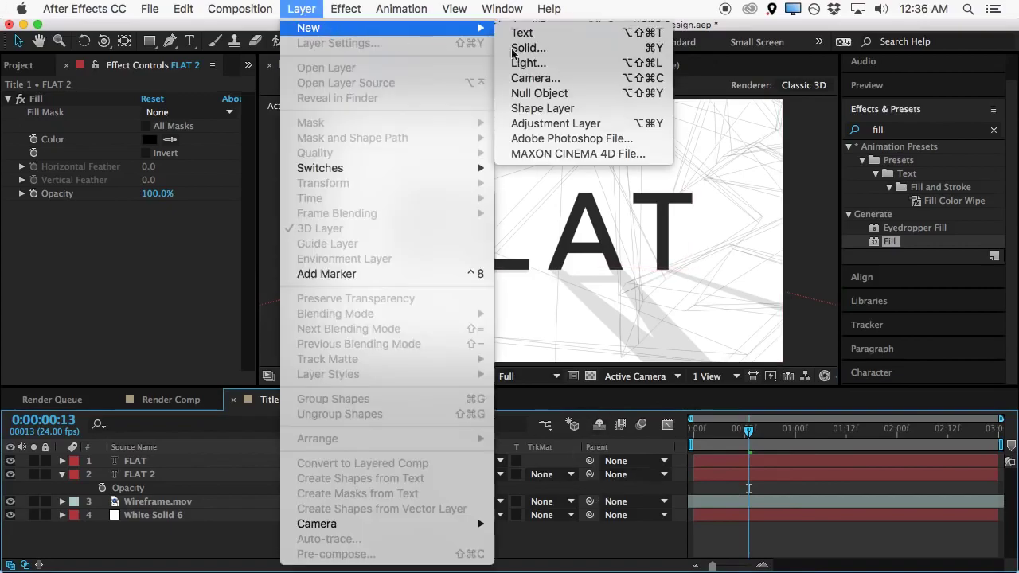
left_click(574, 76)
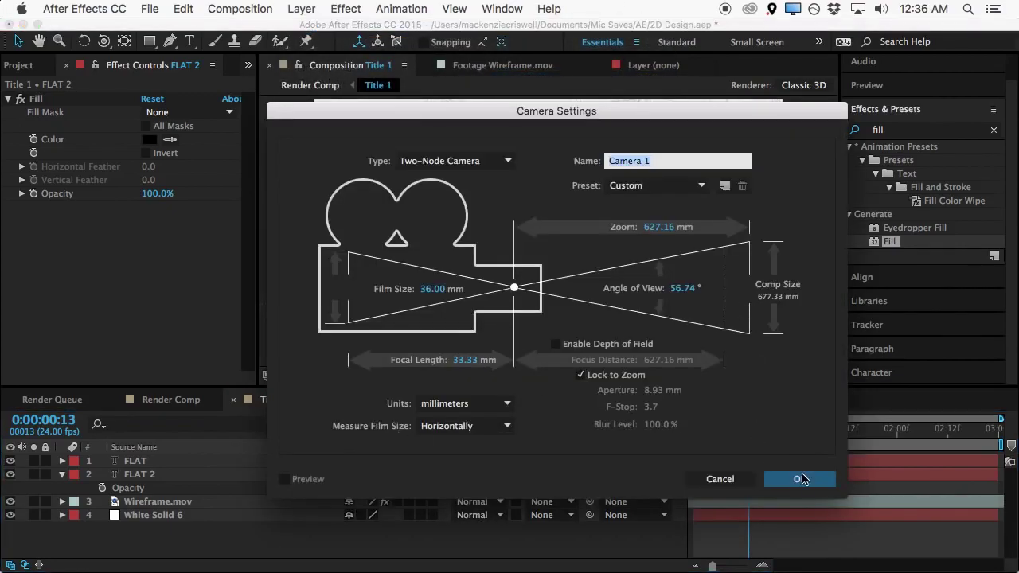
left_click(802, 479)
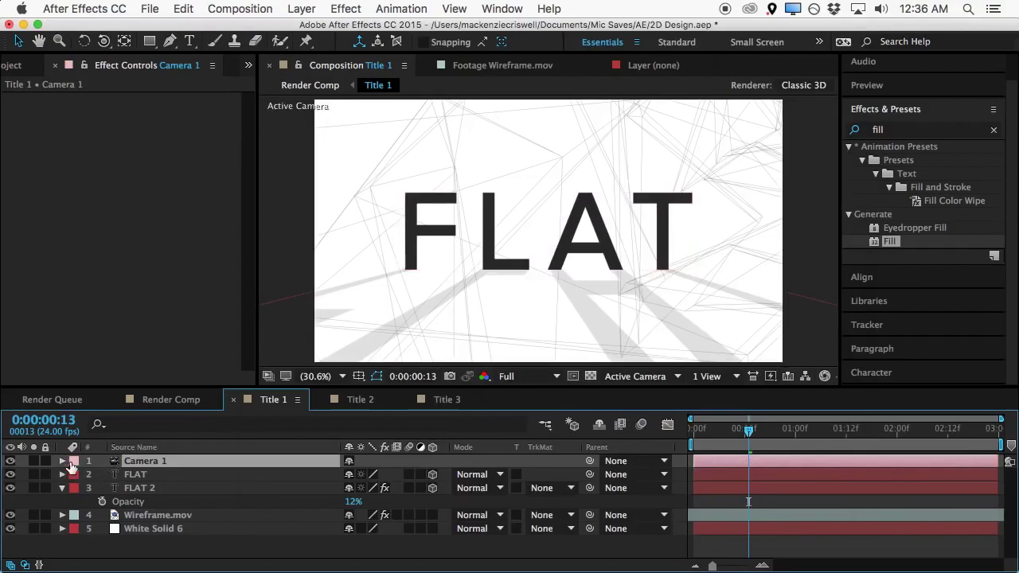
Keyframe Camera 1's Point of Interest and Position, and move both keyframes to the start of the composition
left_click(63, 461)
left_click(82, 482)
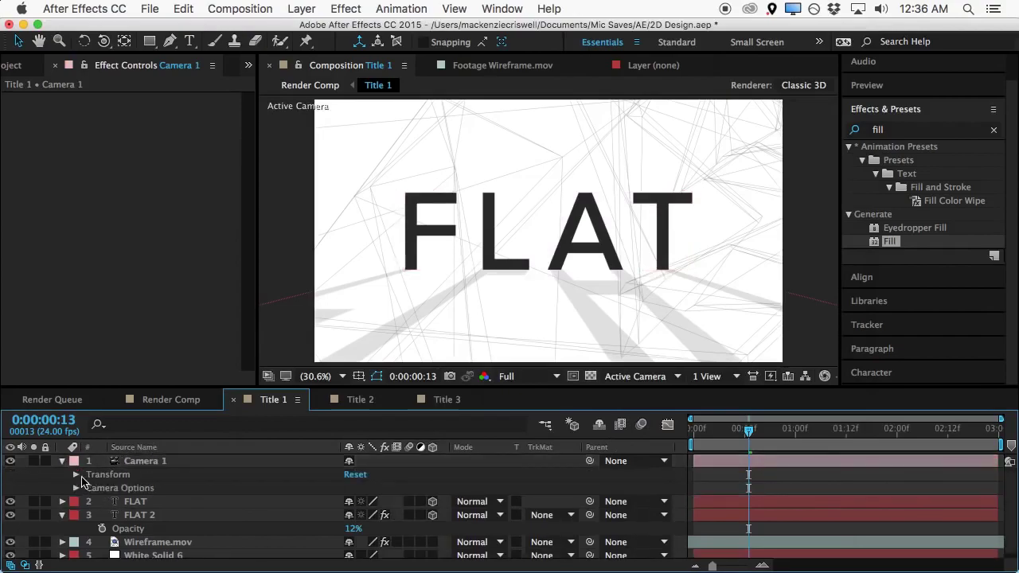
left_click(76, 475)
left_click(101, 483)
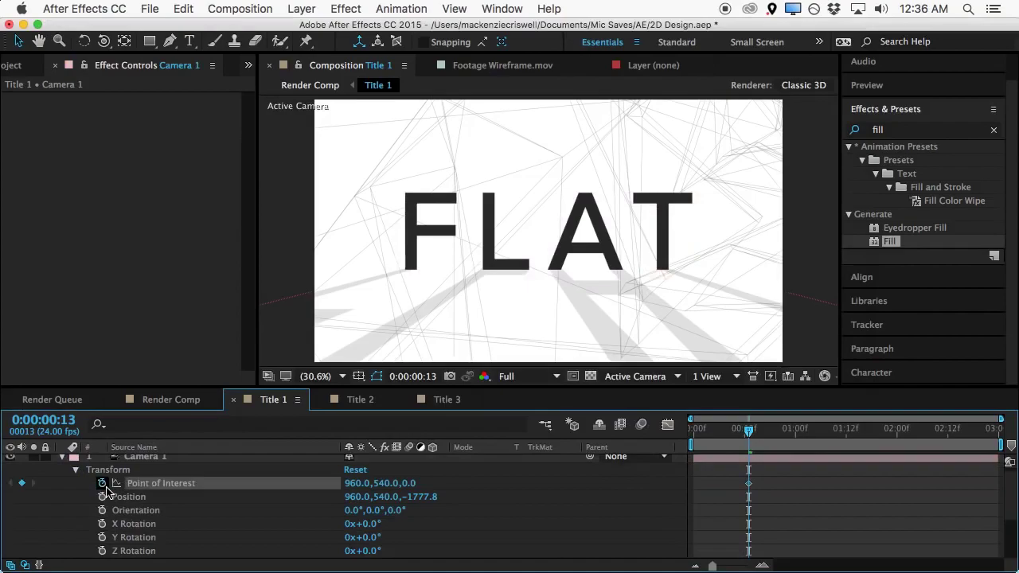
left_click(102, 497)
left_click_drag(765, 480, 741, 492)
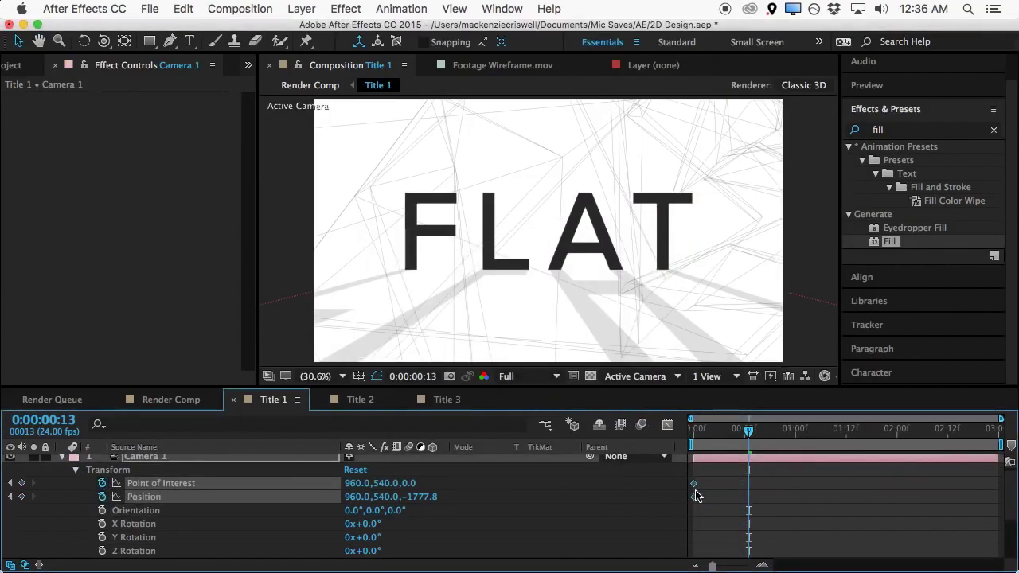
Orbit Camera 1 to about position 583, 591, -1737 at 0:00:00:00 and about 1410, 616, -1718 at 0:00:02:23
left_click_drag(747, 430, 613, 452)
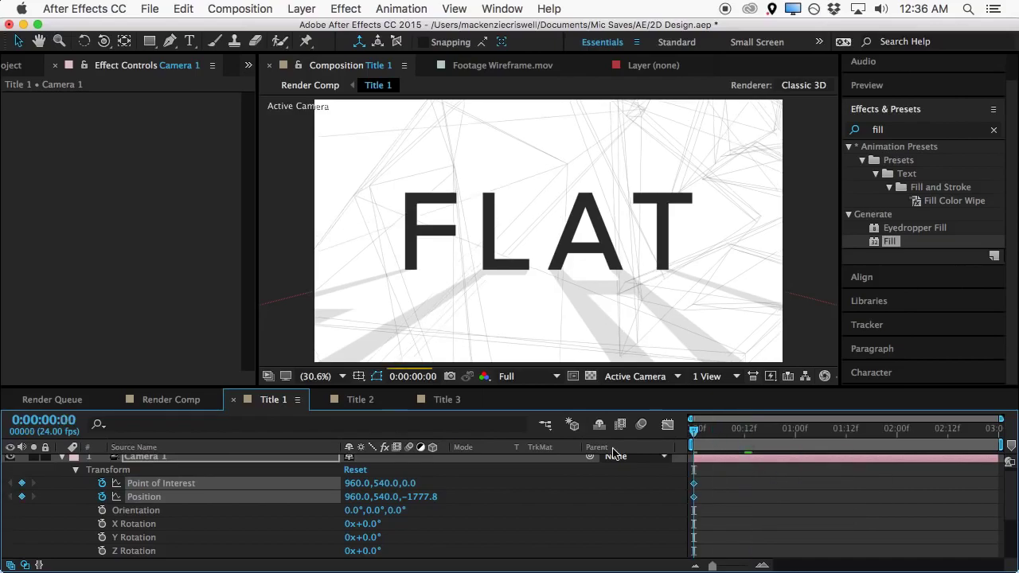
left_click_drag(103, 41, 140, 50)
left_click_drag(514, 239, 528, 239)
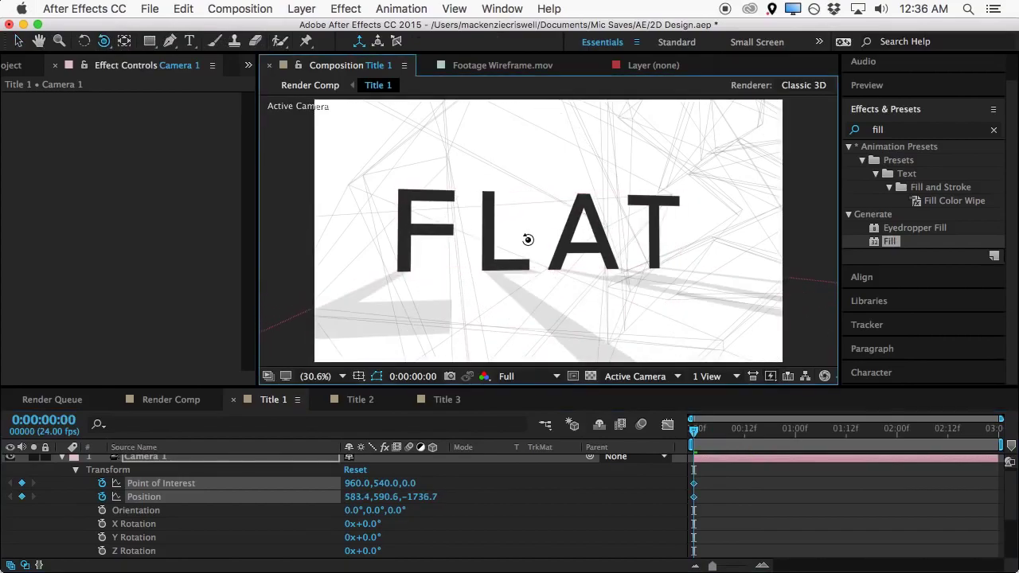
left_click_drag(715, 429, 995, 429)
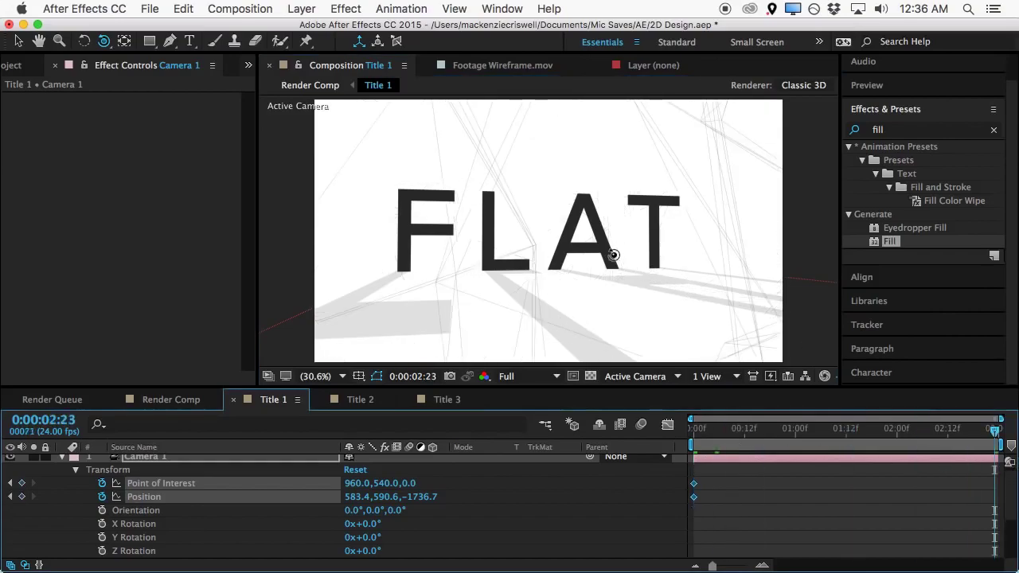
left_click_drag(565, 248, 540, 248)
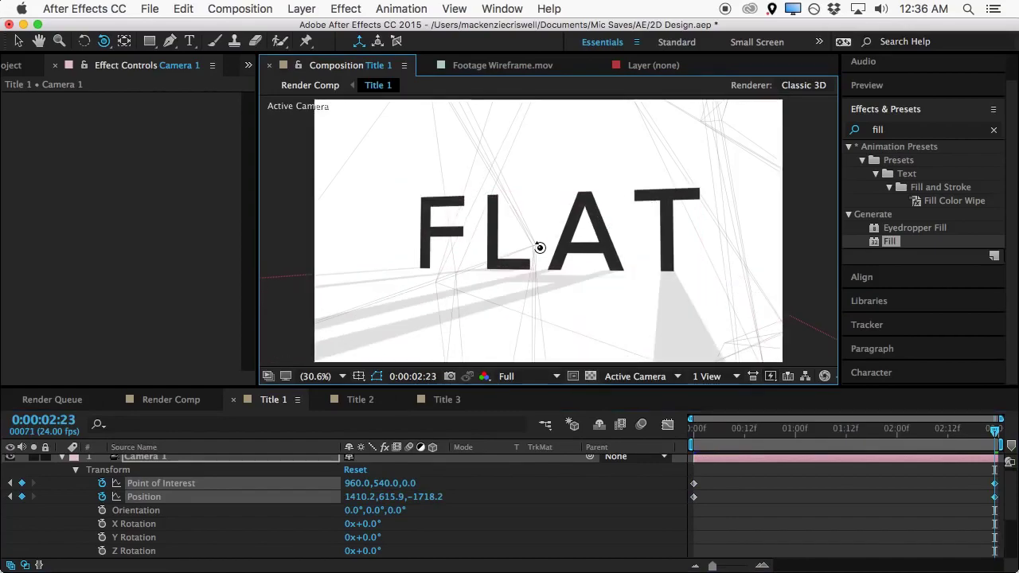
Lower the preview resolution to Third, scrub through Title 1's camera move, and collapse Camera 1's properties
left_click(527, 376)
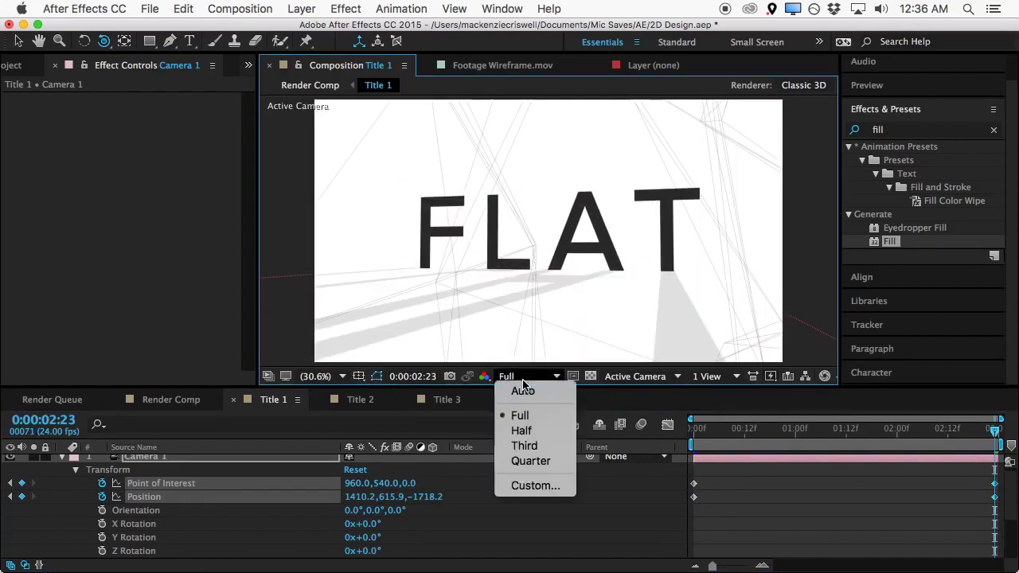
left_click(525, 447)
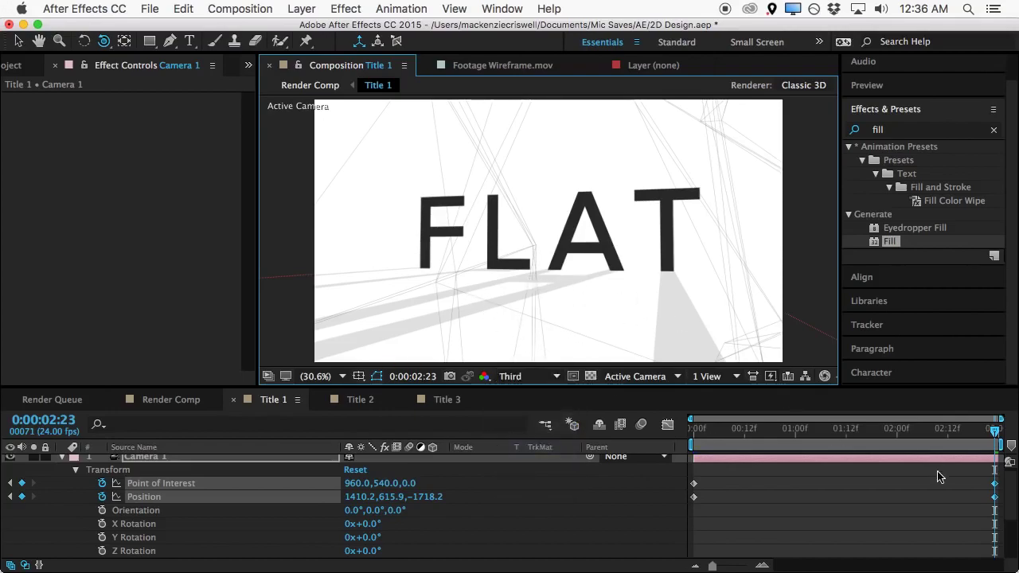
left_click_drag(994, 444, 727, 449)
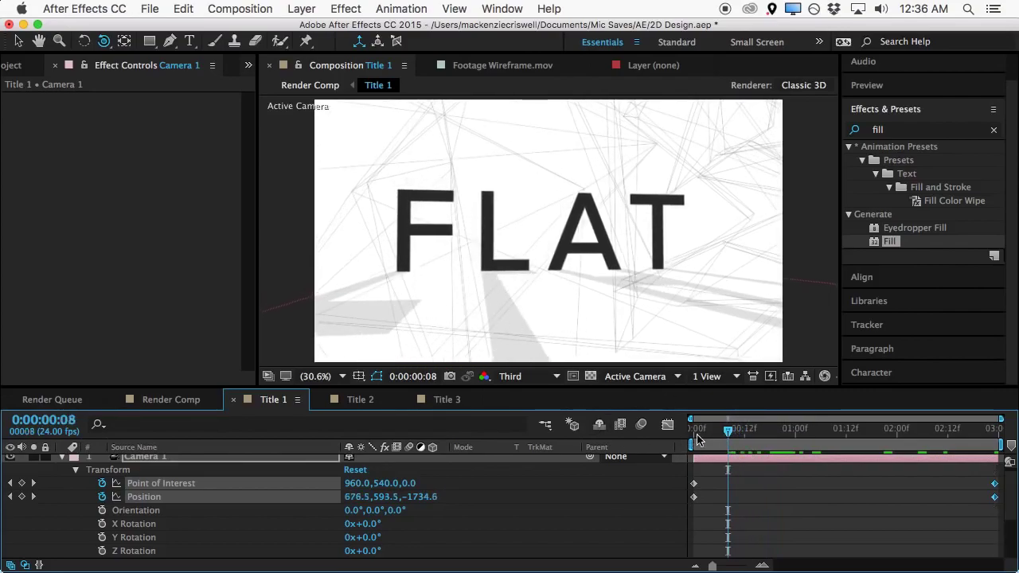
left_click_drag(725, 442, 926, 434)
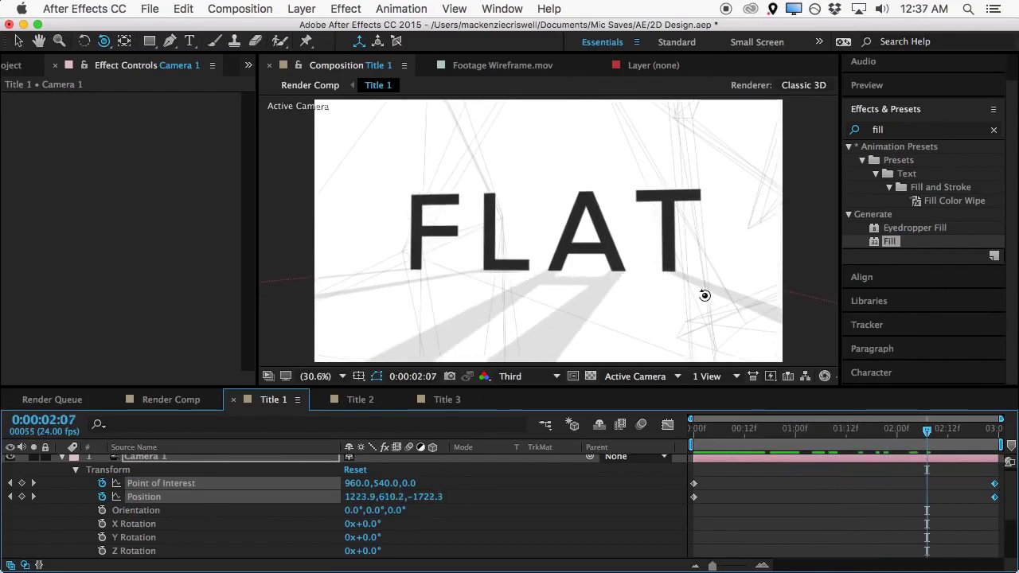
left_click_drag(928, 437, 973, 458)
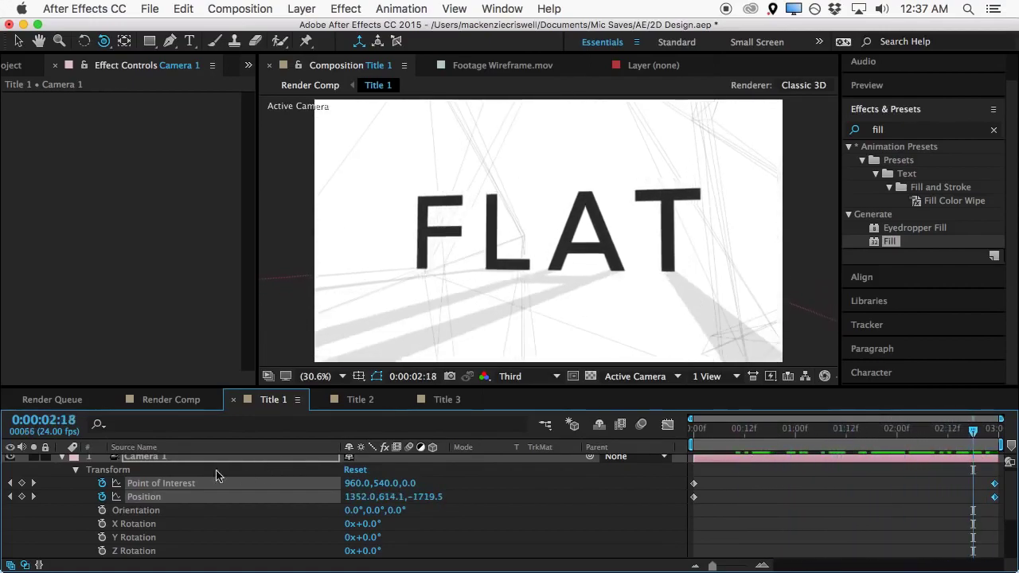
left_click(63, 459)
left_click(228, 557)
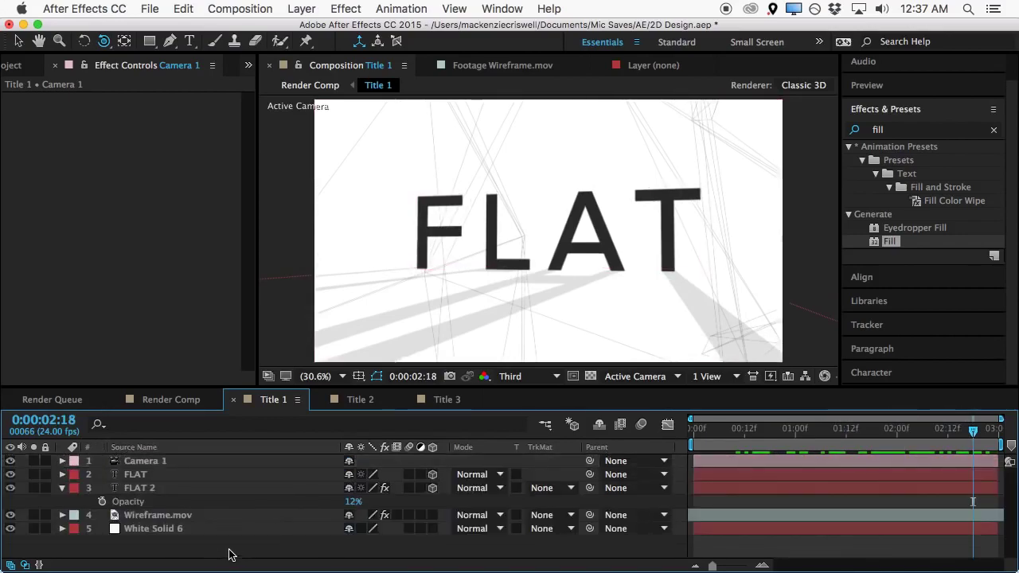
Copy the Medium Red Solid 1 layer from the Title 3 composition into the Title 2 composition
left_click(360, 400)
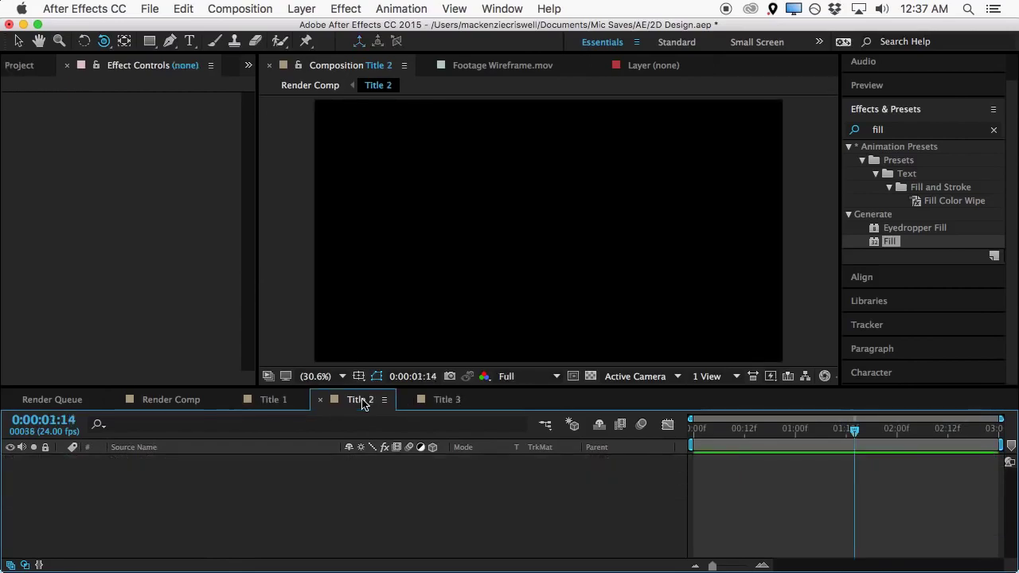
left_click(422, 400)
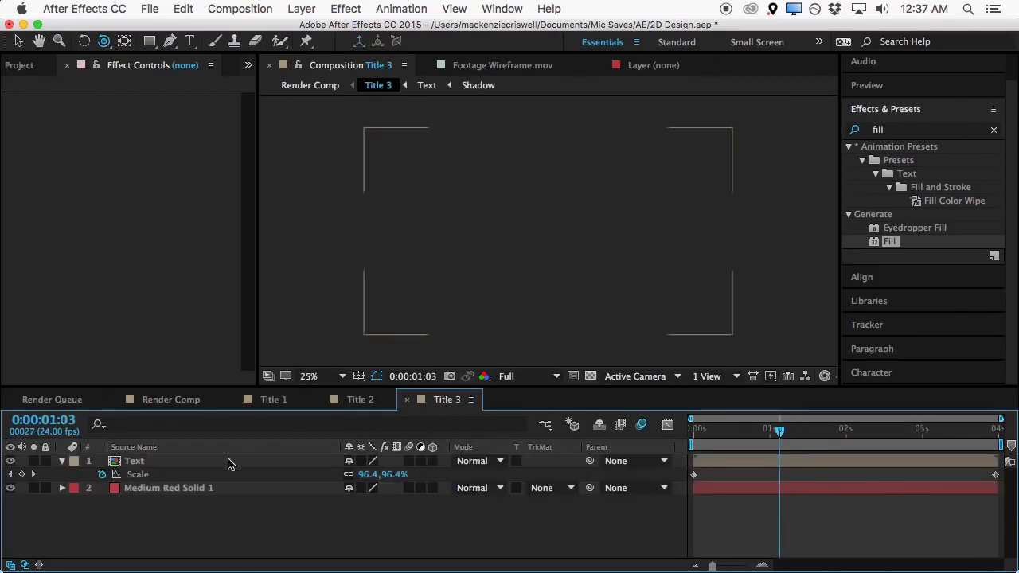
left_click(145, 494)
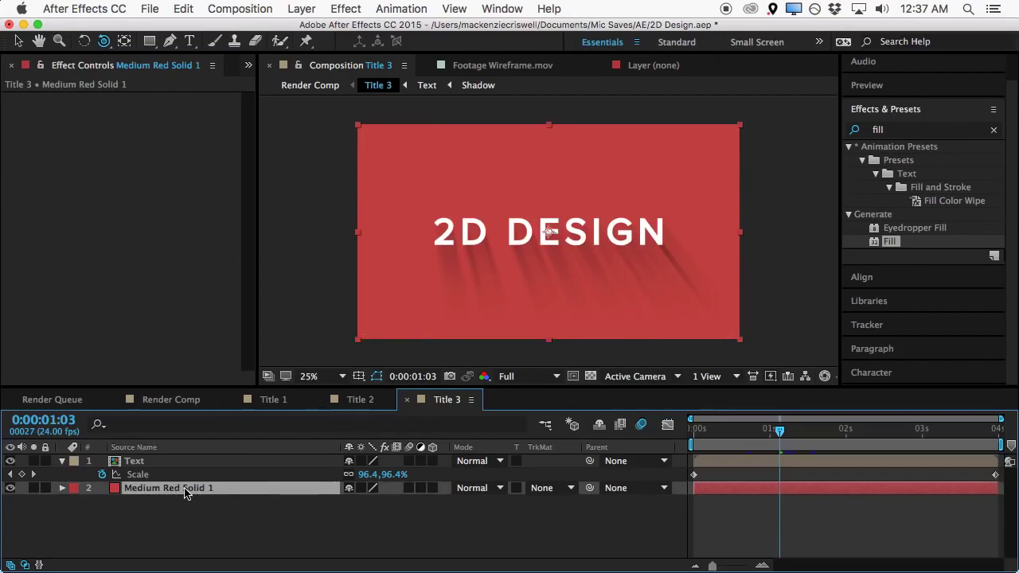
left_click(360, 400)
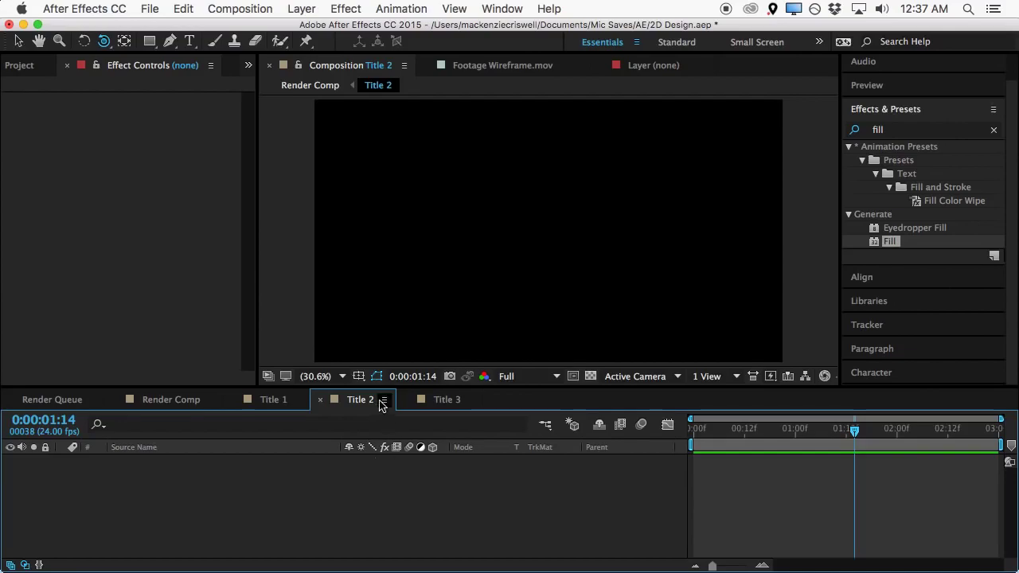
left_click(443, 399)
left_click(360, 399)
key("super+v")
left_click(312, 524)
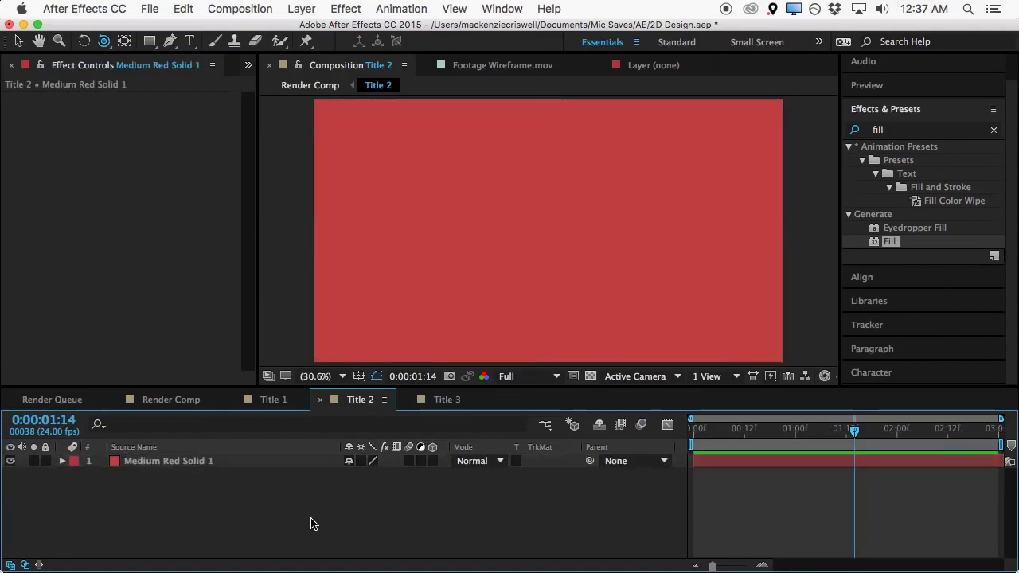
left_click(181, 7)
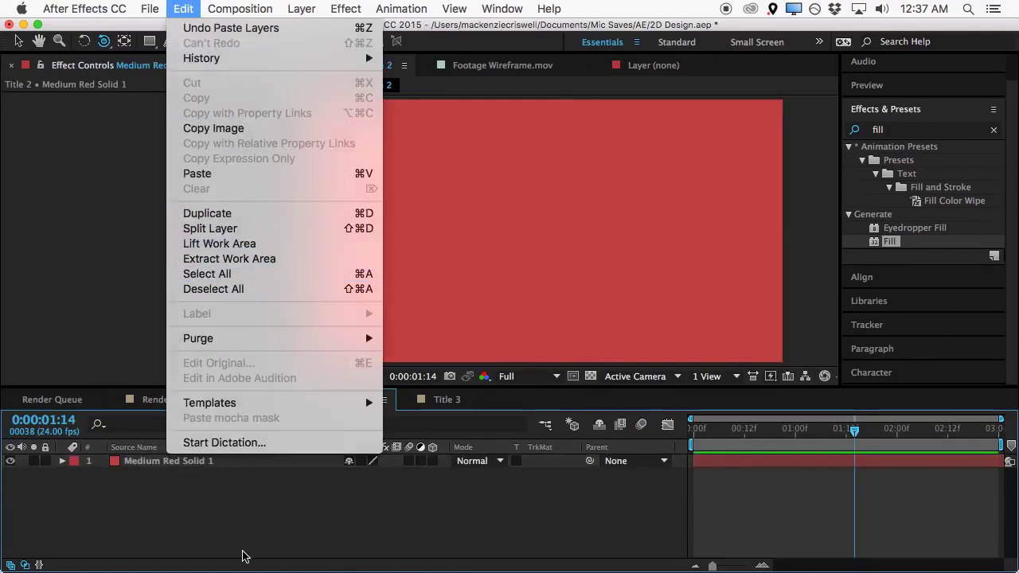
left_click(227, 514)
left_click(184, 466)
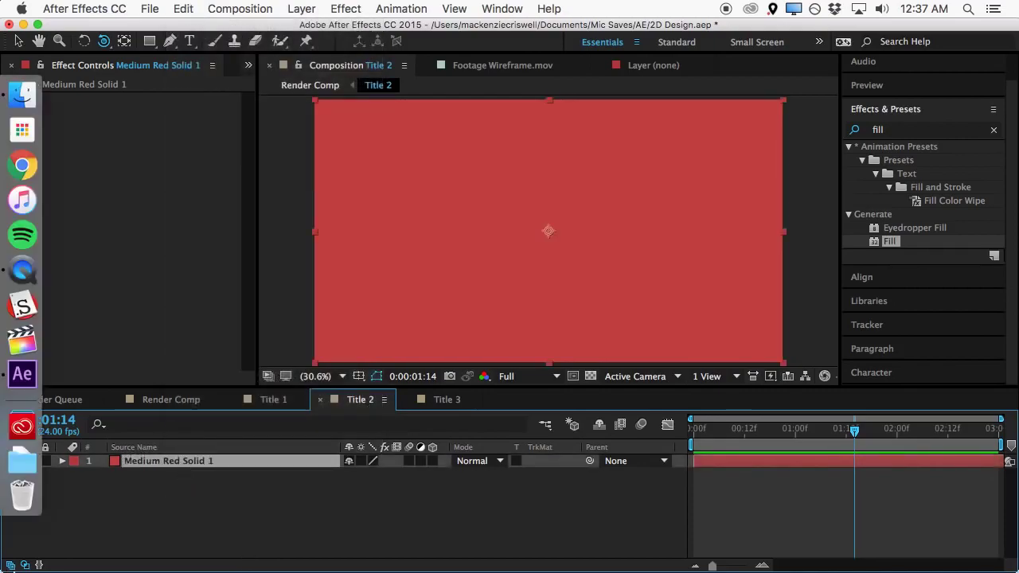
left_click(757, 514)
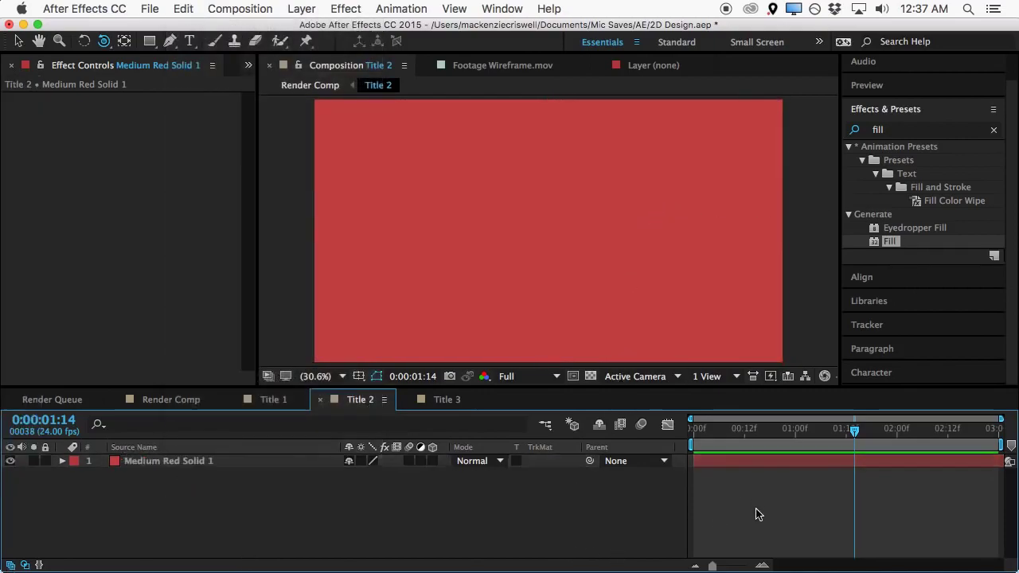
Add a text layer at the start of Title 2 reading "CL" on the first line and "EA" on the second
key("Home")
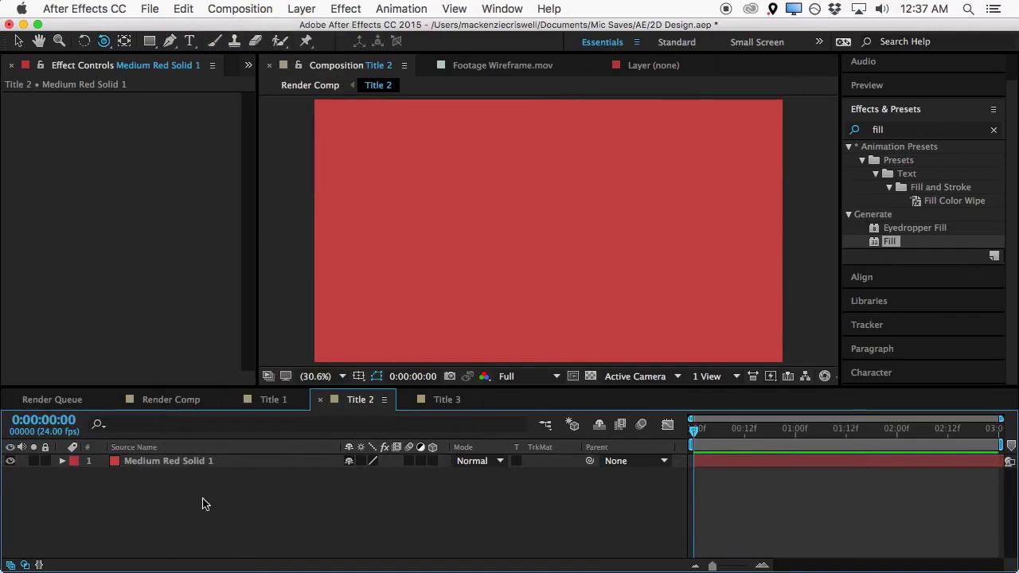
left_click(169, 468)
left_click(190, 41)
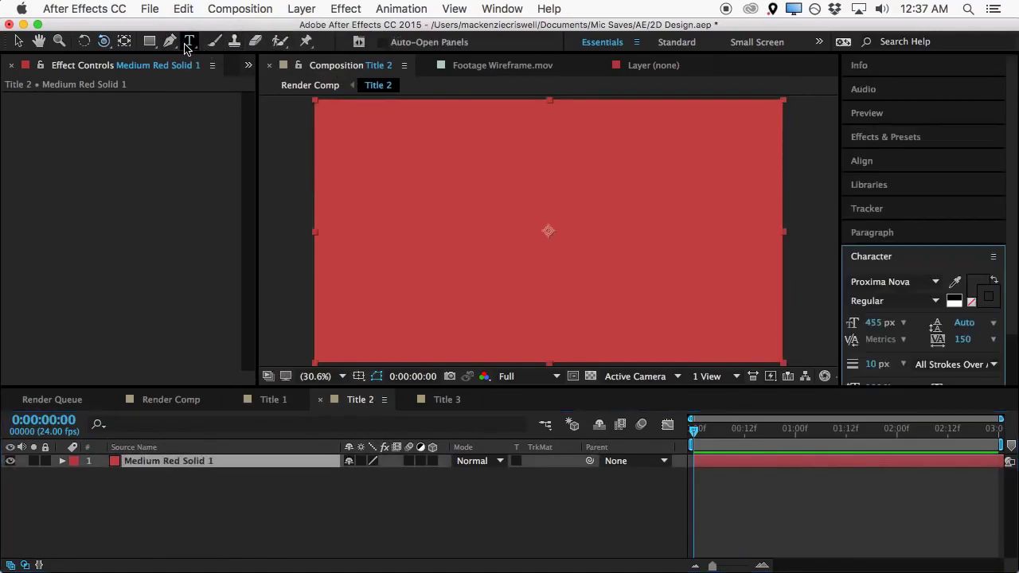
left_click(430, 204)
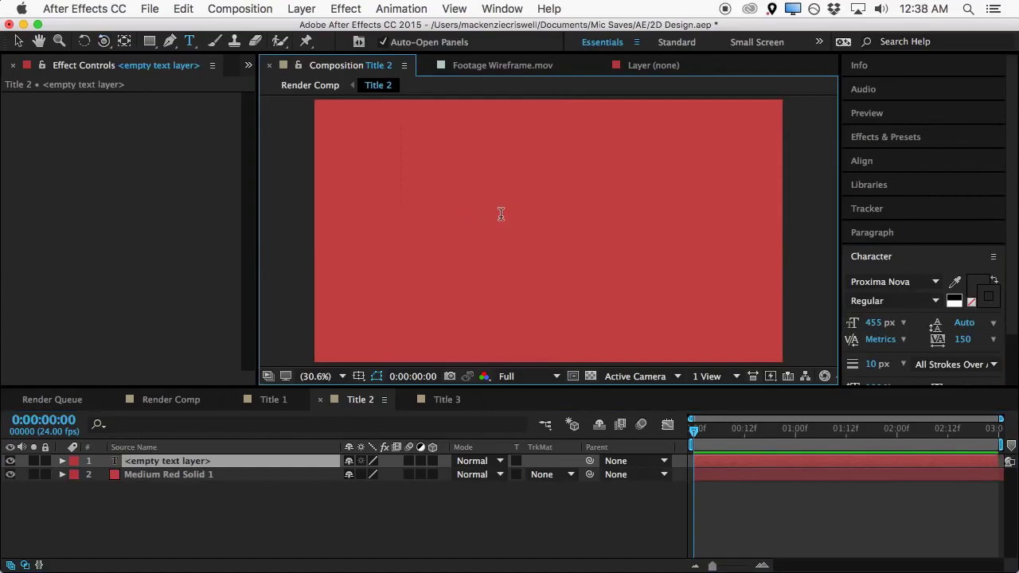
type("CL")
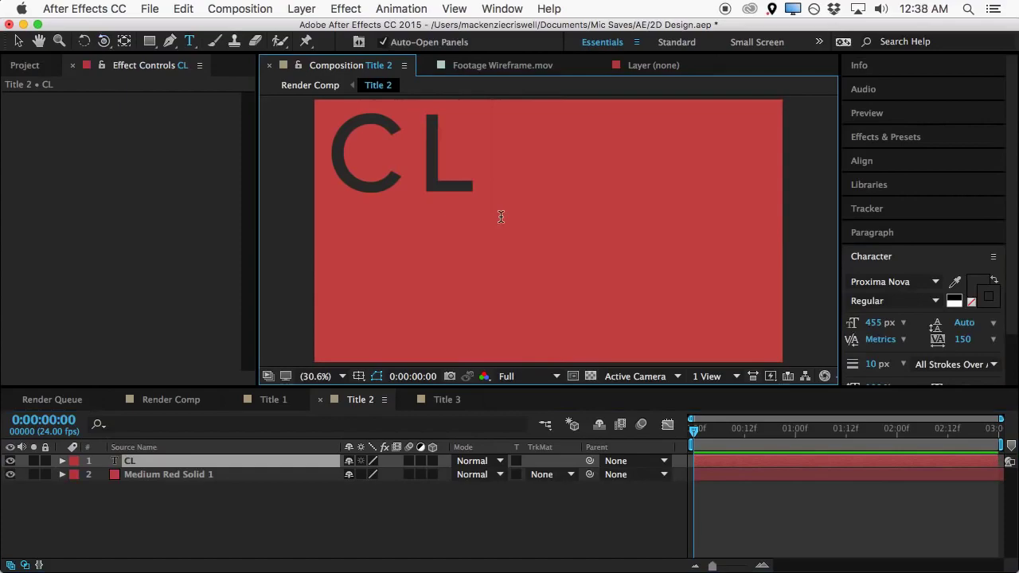
key("Return")
type("E")
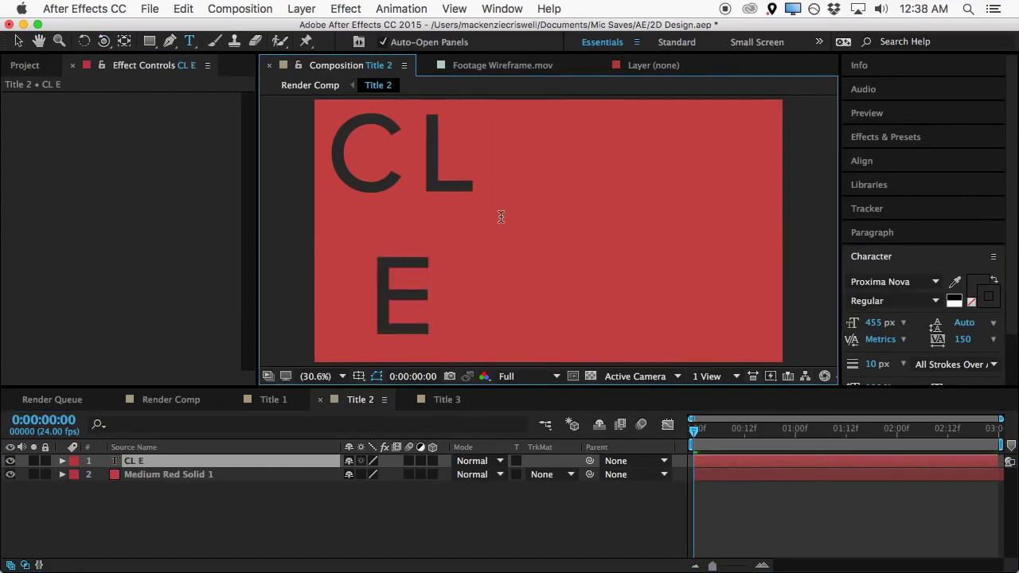
type("A")
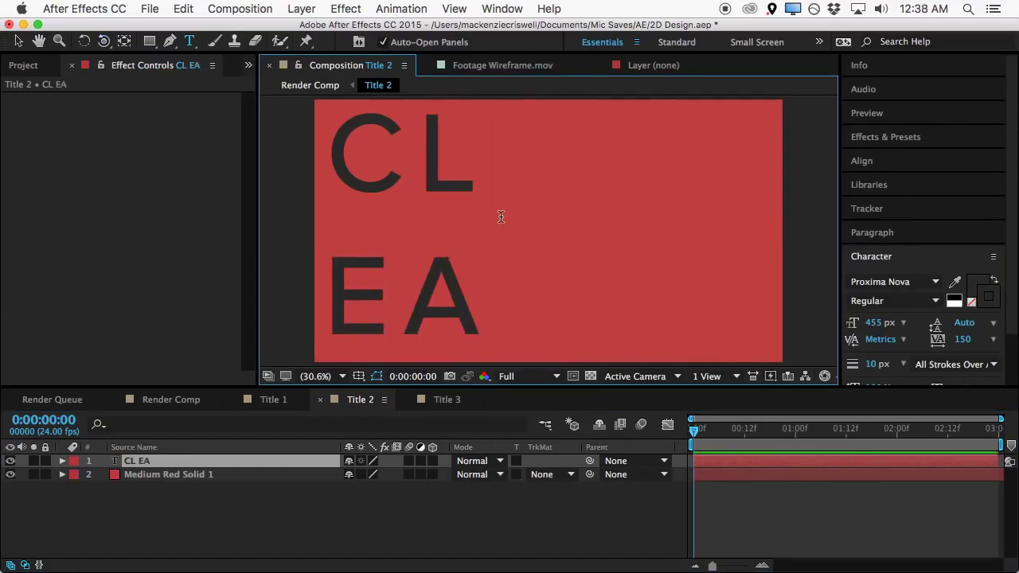
left_click(18, 41)
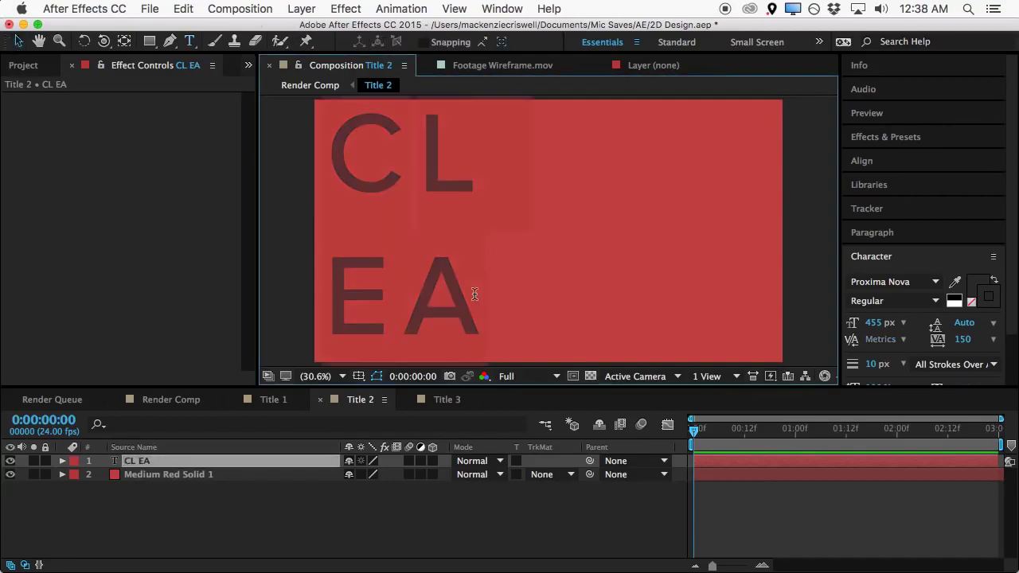
Set the CL EA text size to 246 px and raise the EA line with a 111 px baseline shift
key("super+t")
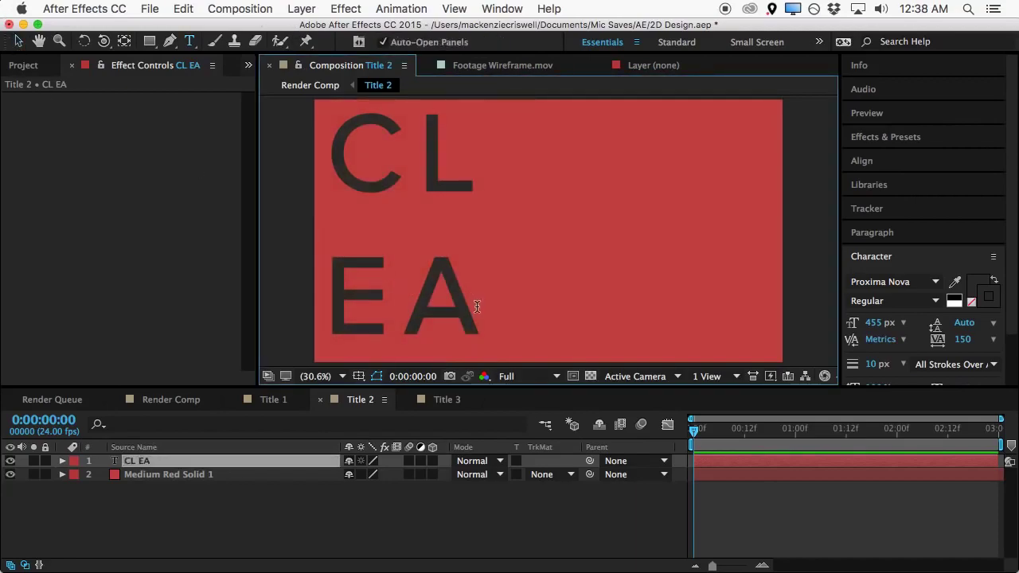
left_click(875, 322)
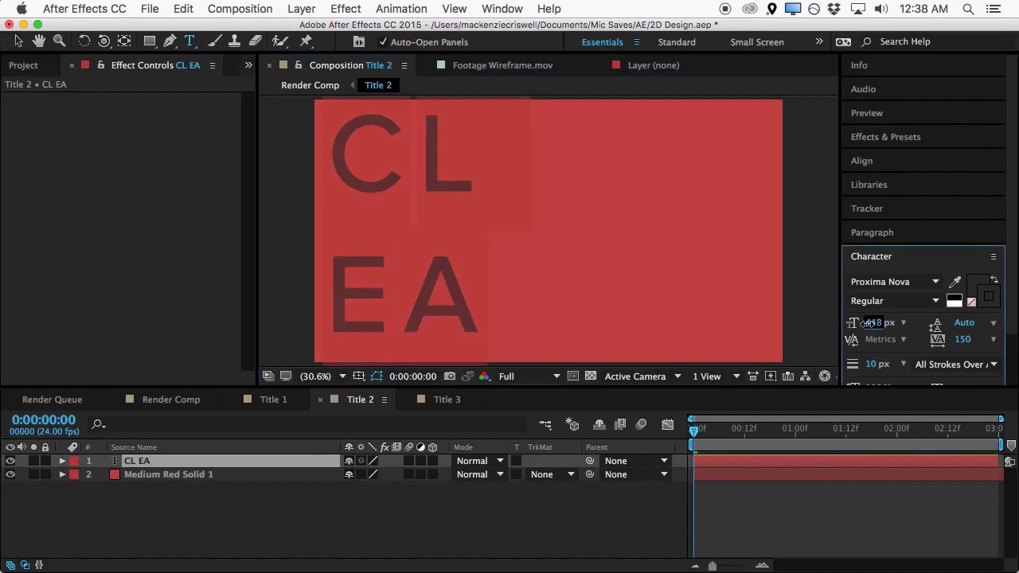
left_click_drag(875, 324, 701, 330)
left_click_drag(426, 249, 326, 242)
scroll(1010, 310, "down", 3)
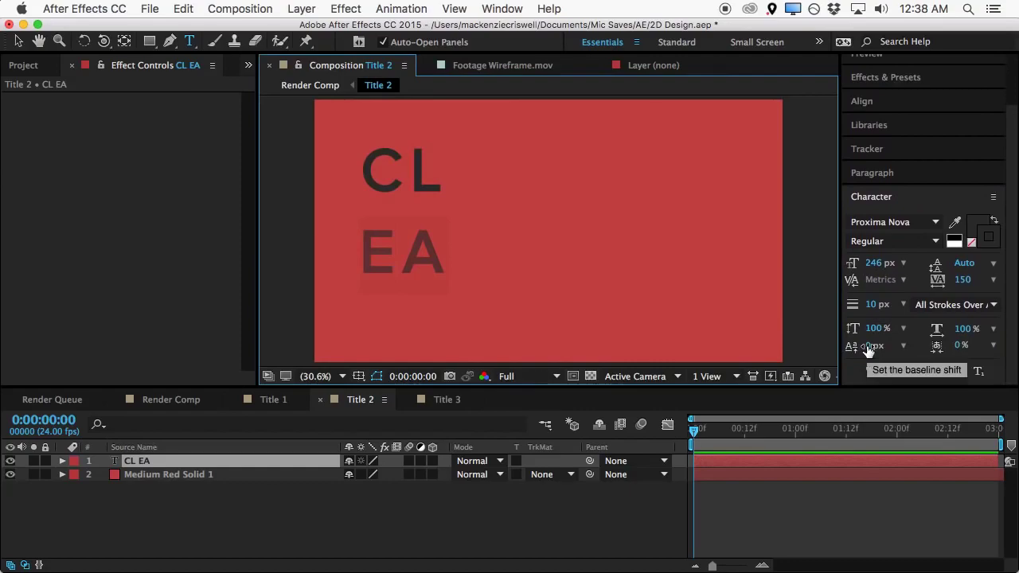
left_click_drag(868, 351, 942, 335)
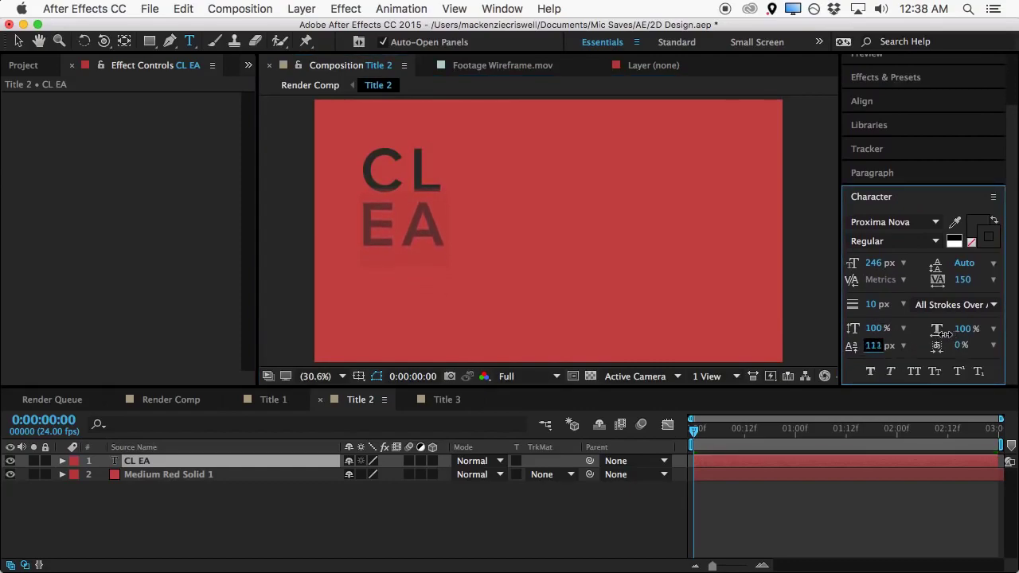
left_click(18, 40)
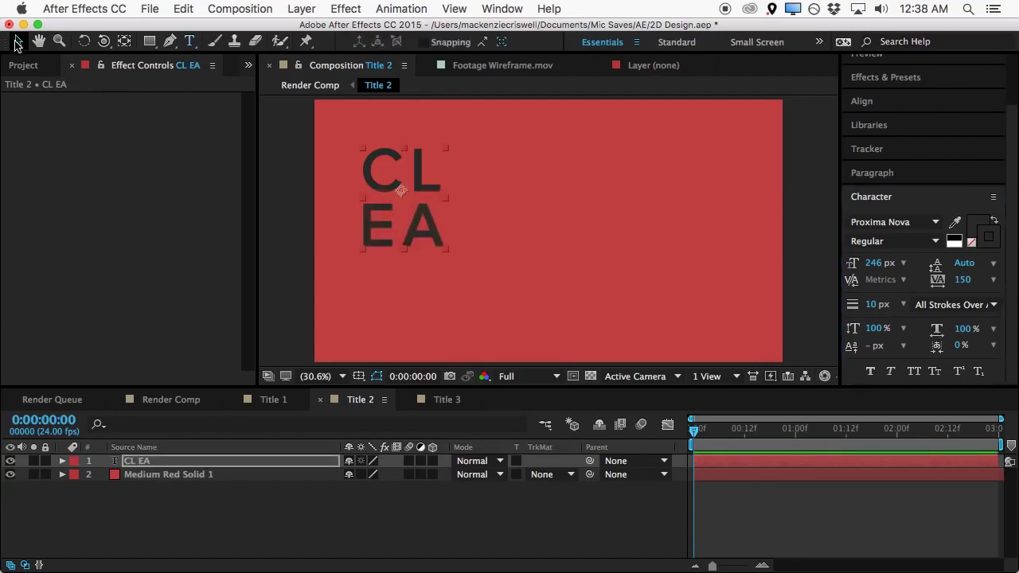
Center the CL EA text horizontally and vertically in the composition
left_click(874, 102)
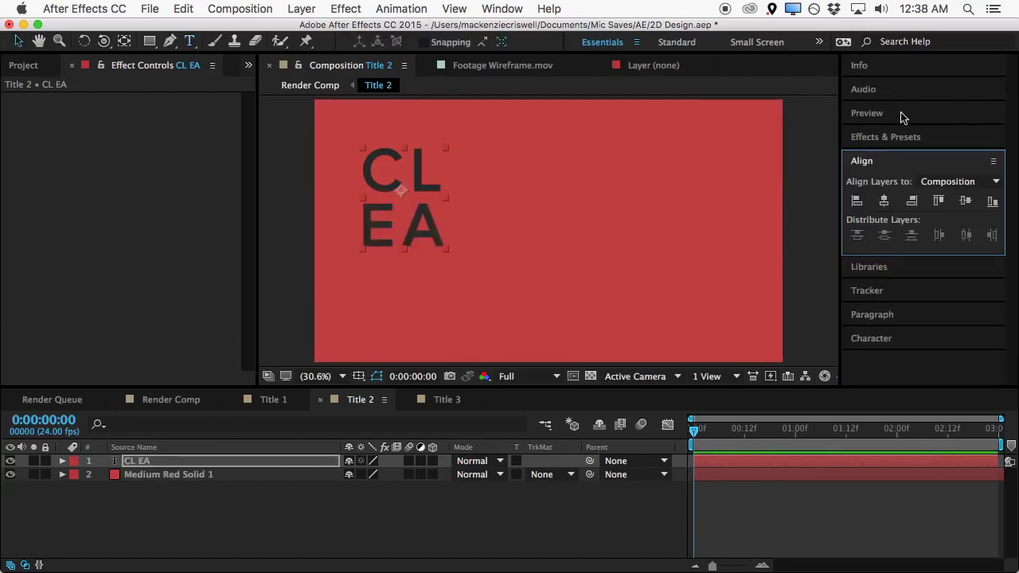
left_click(884, 201)
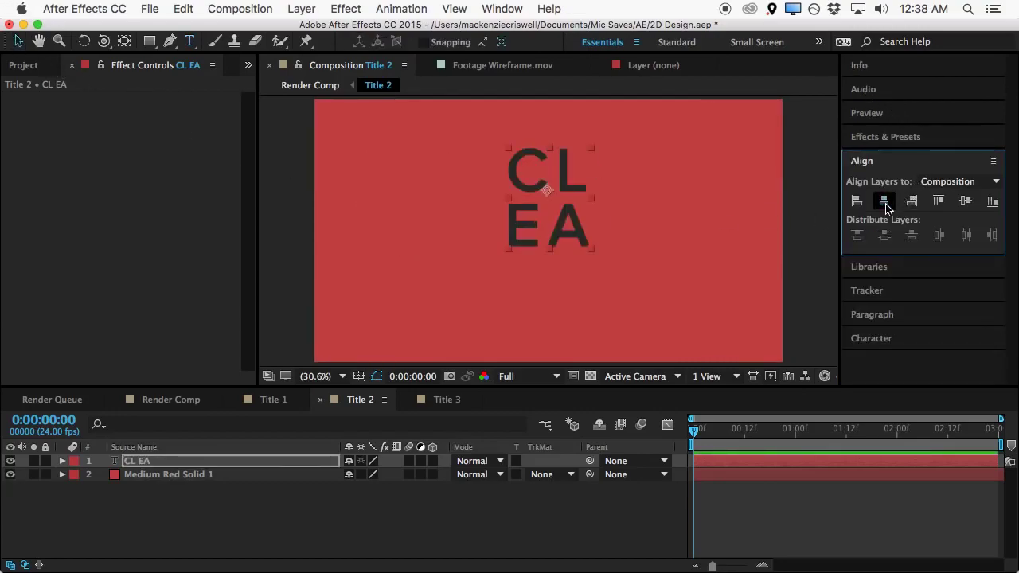
left_click(966, 200)
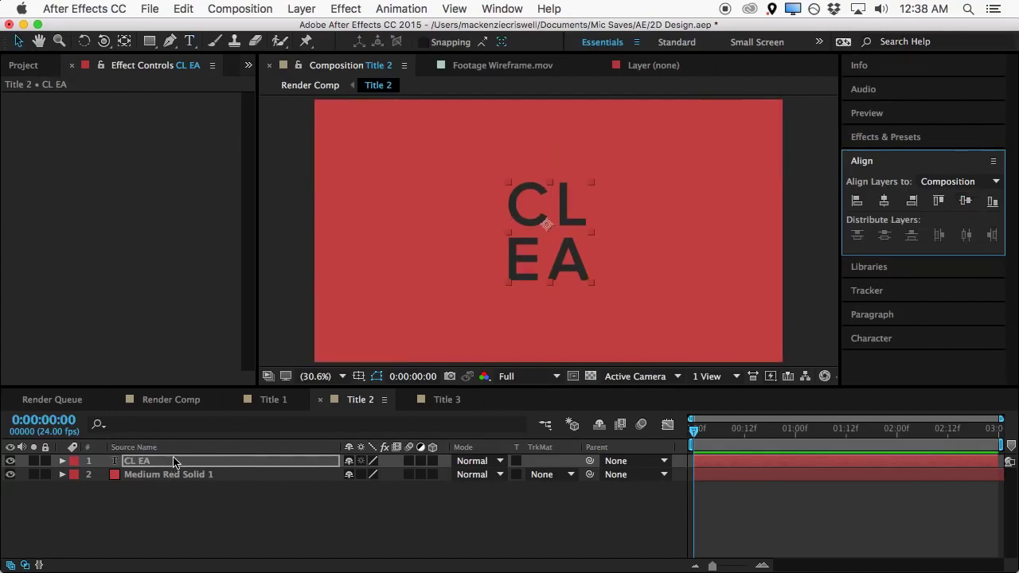
Duplicate the CL EA text layer and replace the copy's text with "N"
left_click(146, 473)
left_click(146, 462)
key("super+d")
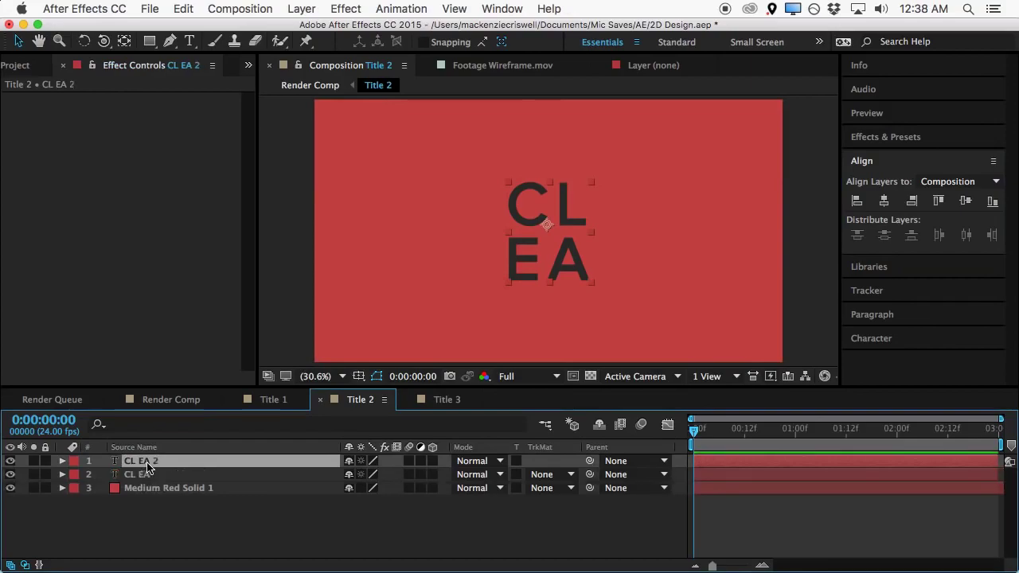
key("super+t")
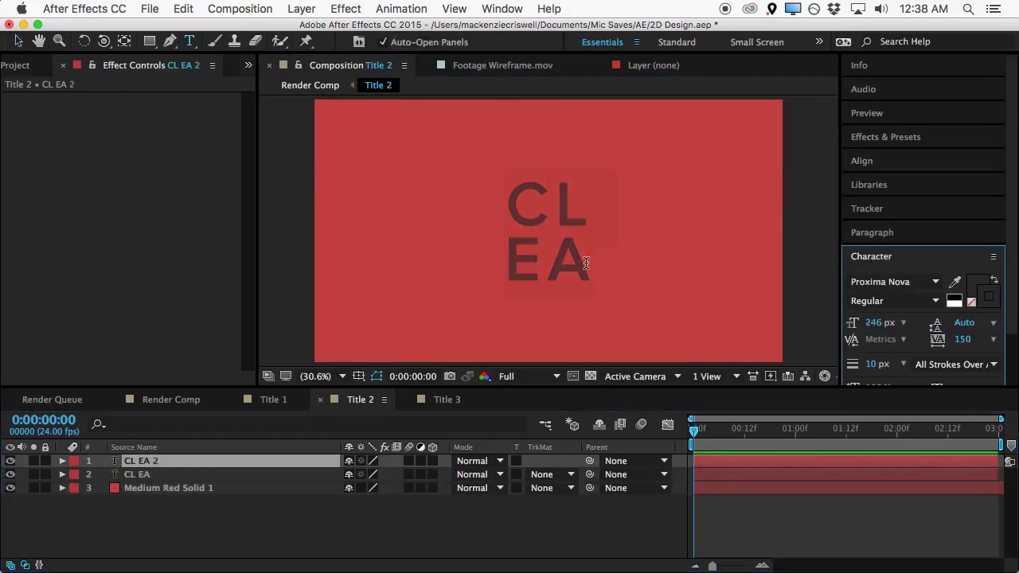
left_click(585, 262)
key("super+a")
type("N")
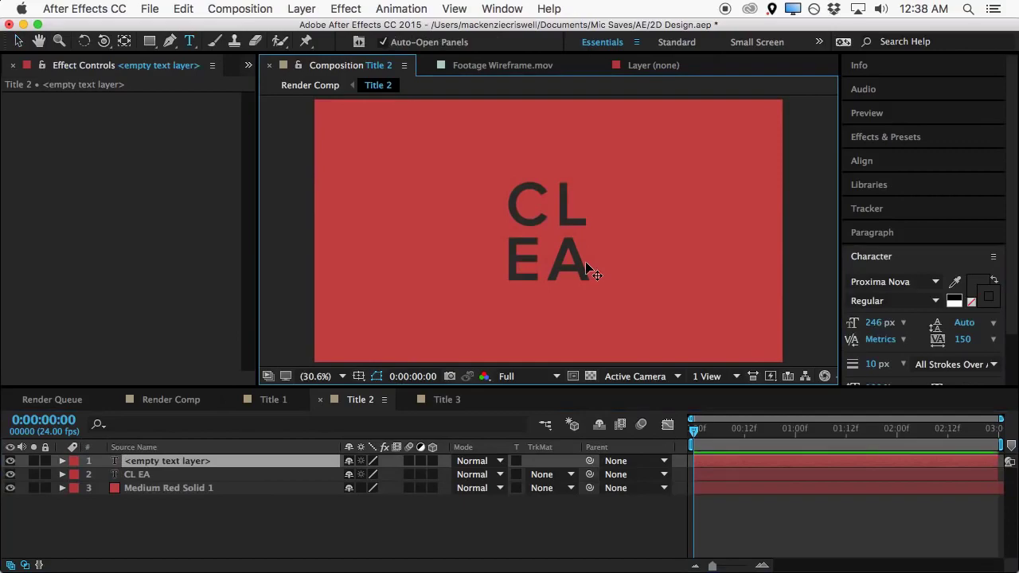
left_click(18, 41)
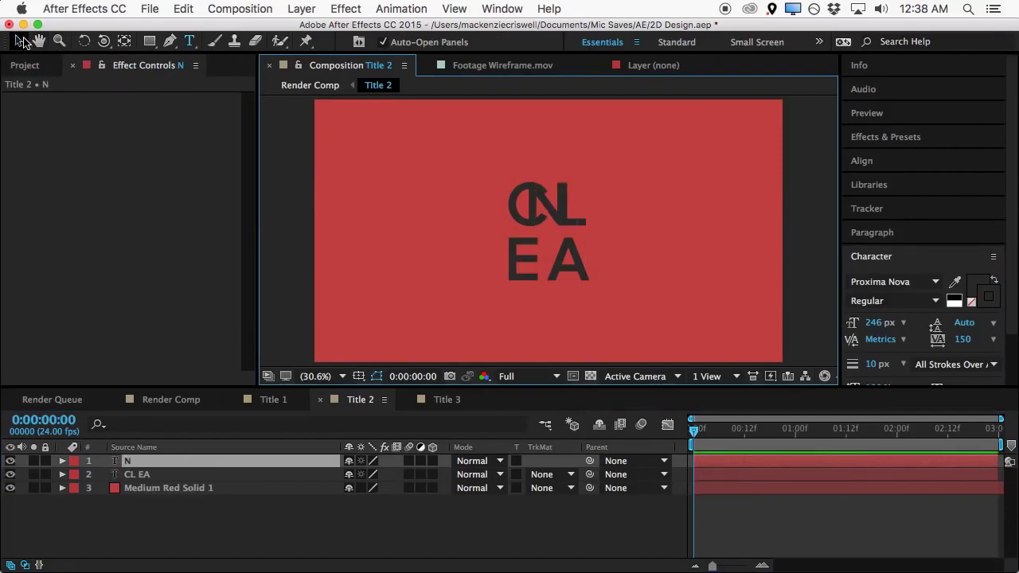
Enlarge the N text to 498 px and center it horizontally and vertically in the composition
left_click_drag(872, 322, 1018, 272)
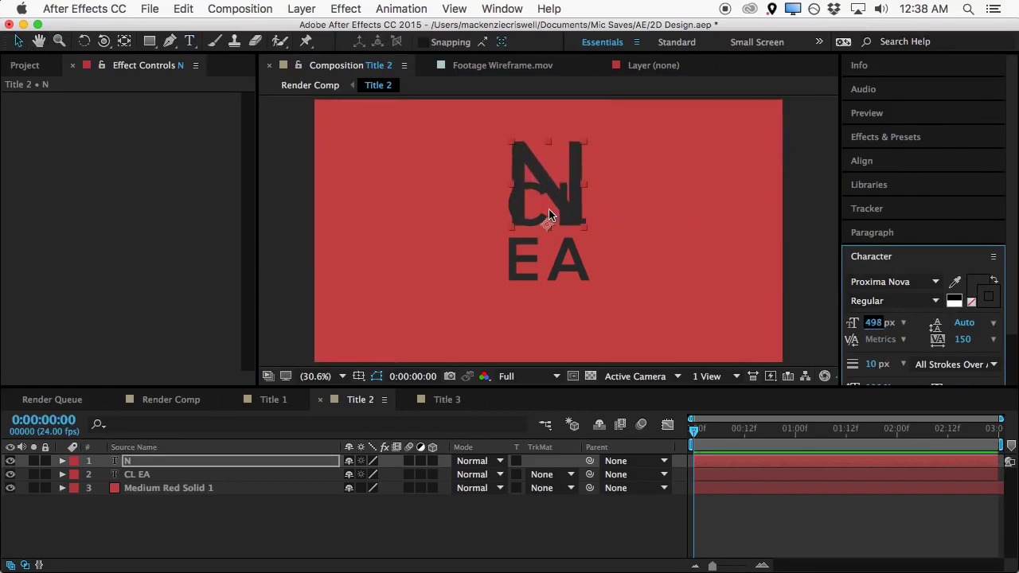
left_click_drag(546, 209, 549, 228)
left_click(862, 160)
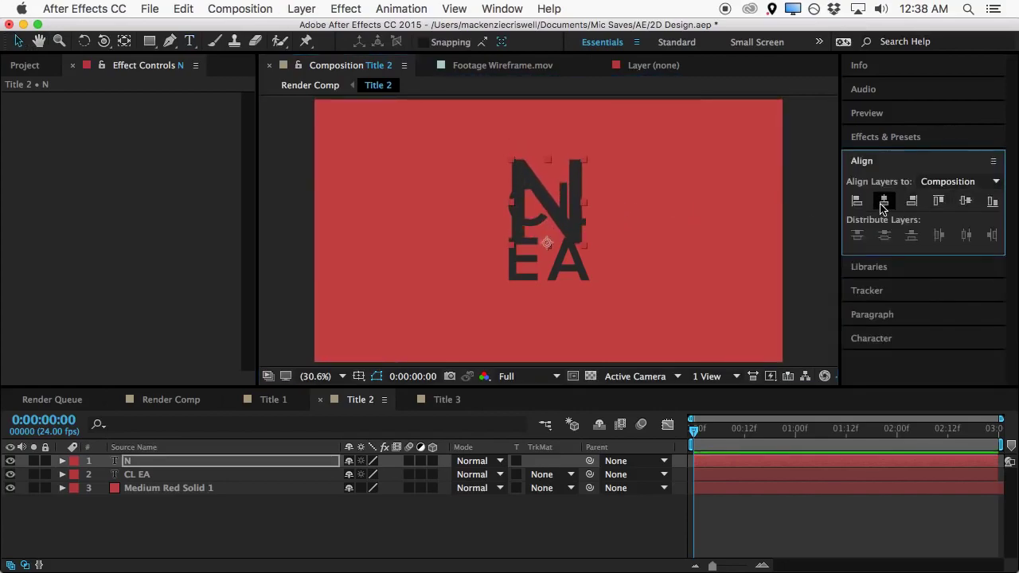
left_click(965, 202)
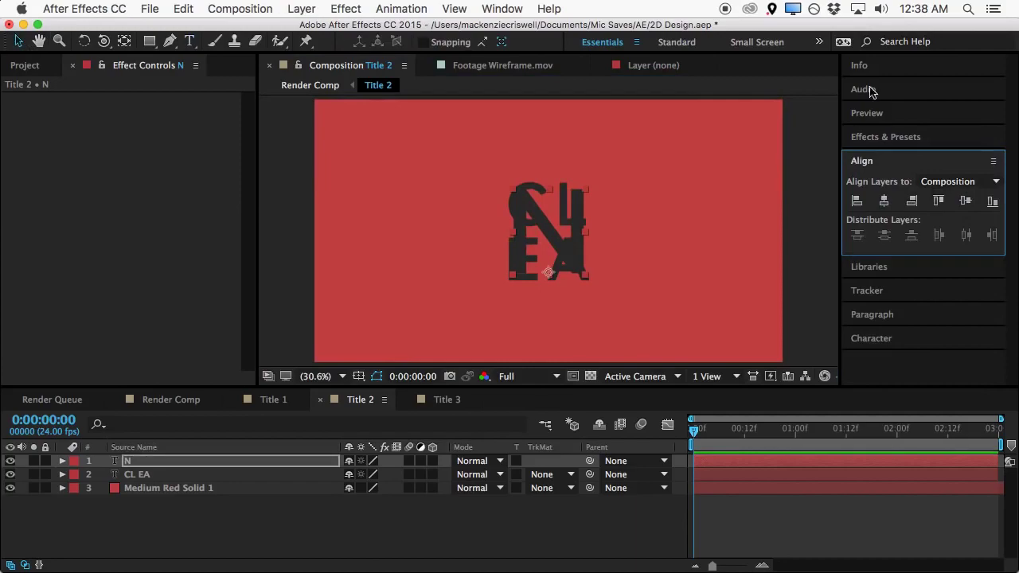
Enlarge the N further to match the height of the CL EA block and re-center it in the composition
left_click(881, 314)
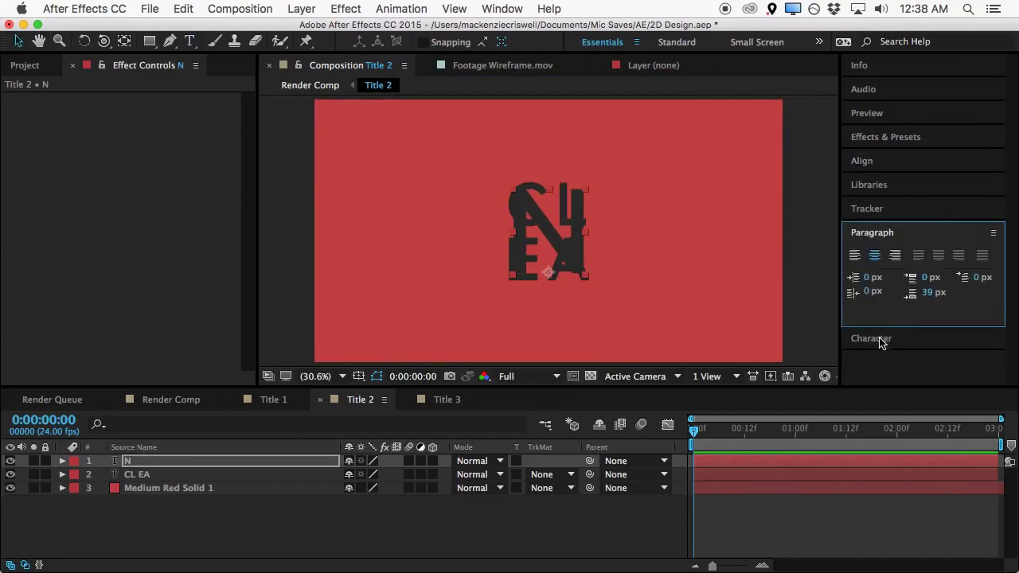
left_click(881, 339)
left_click(880, 323)
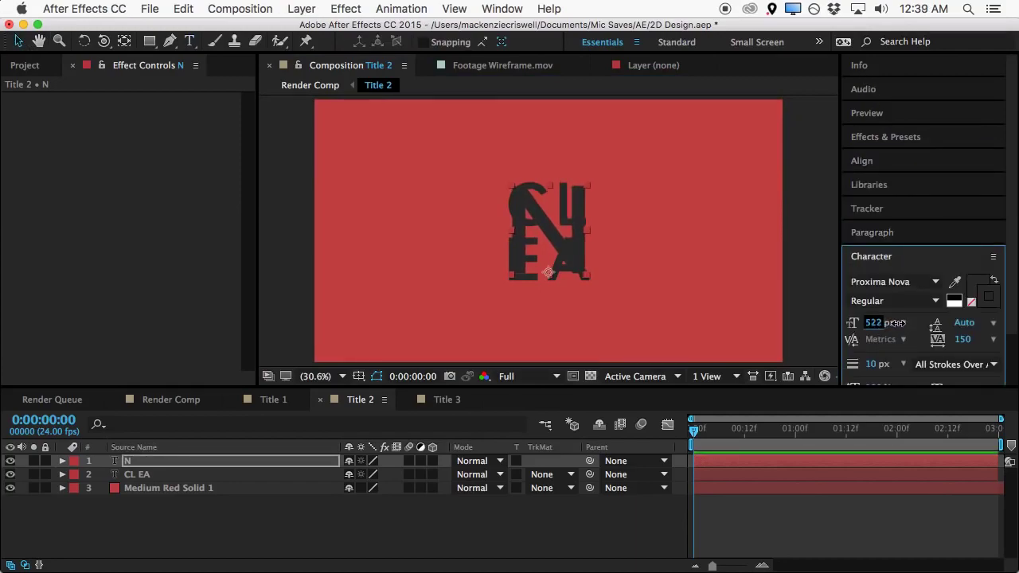
left_click(862, 160)
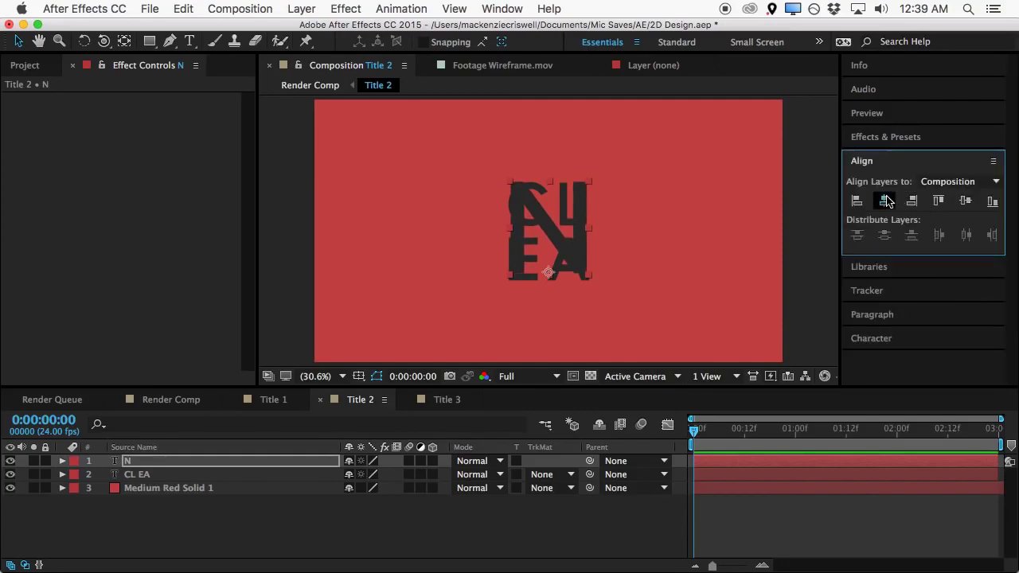
left_click(966, 201)
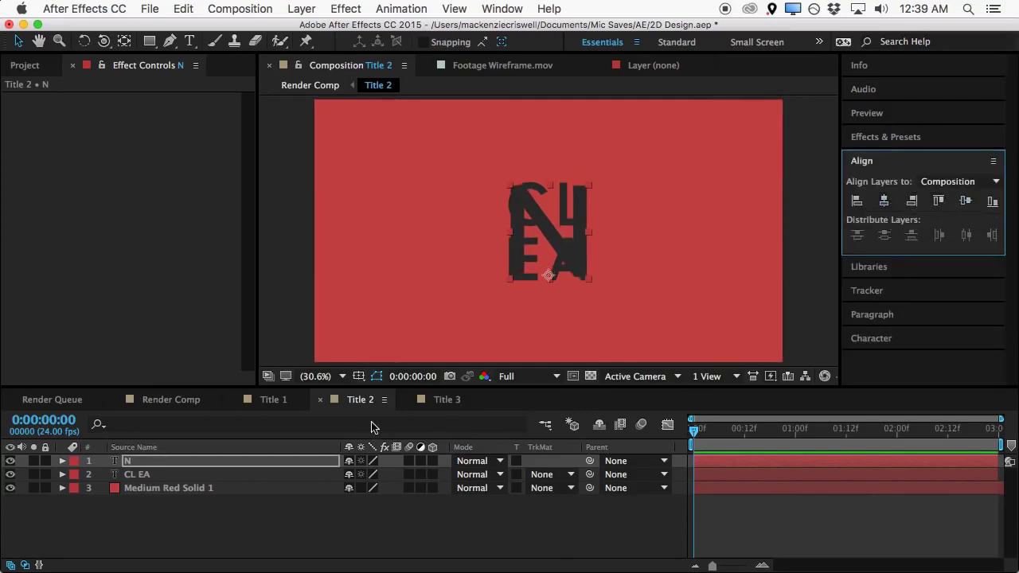
Move the N layer horizontally to sit just right of the CL EA text, at position 1319.6, 734.8
left_click(169, 466)
key("p")
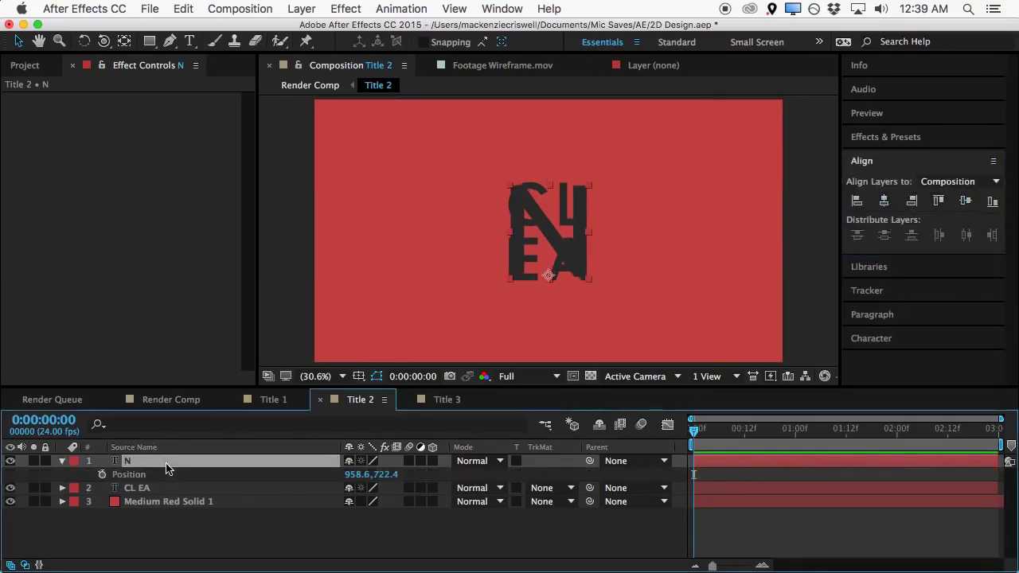
left_click_drag(374, 481, 628, 465)
Pre-compose the N and CL EA layers together into a composition named "Text 2 Layer", moving all attributes into it
left_click(159, 461)
left_click(151, 488, "shift")
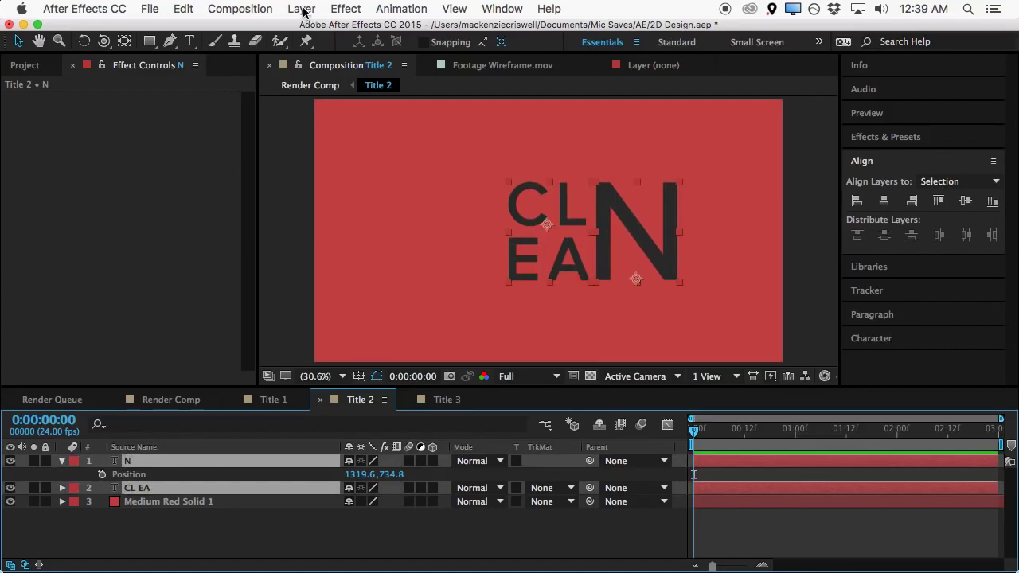
left_click(303, 9)
left_click(338, 548)
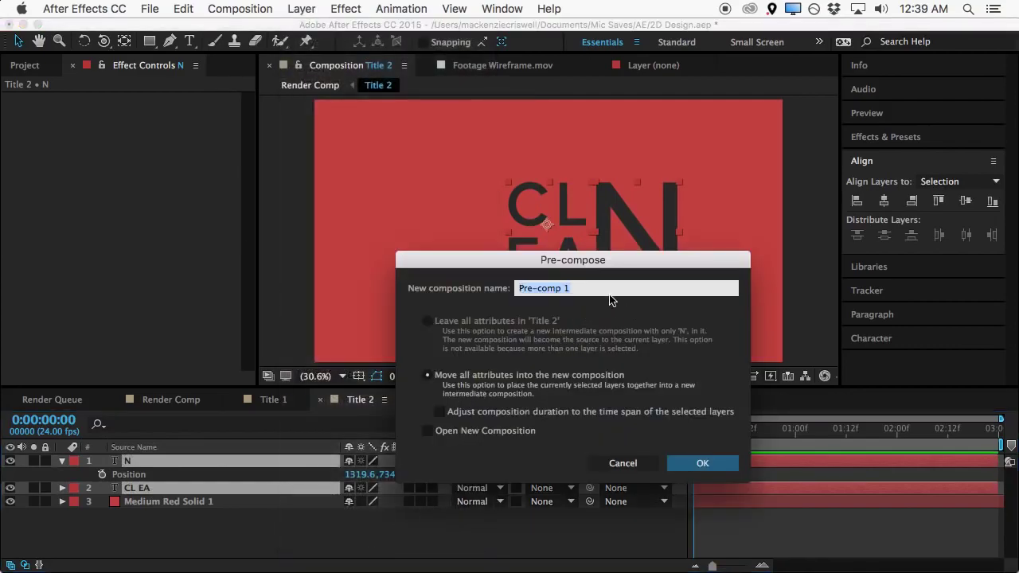
type("Text 2")
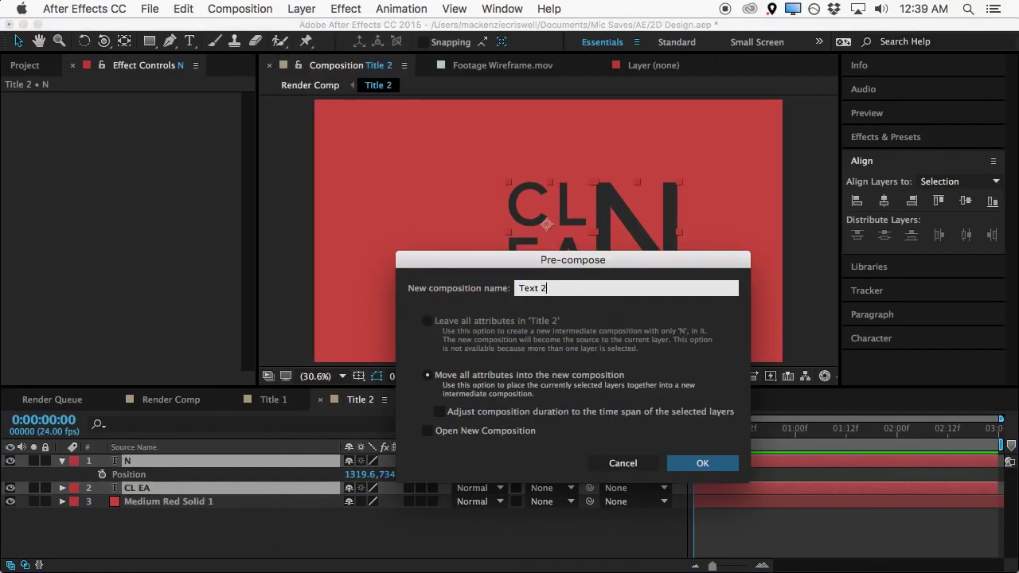
type(" Layer")
key("Return")
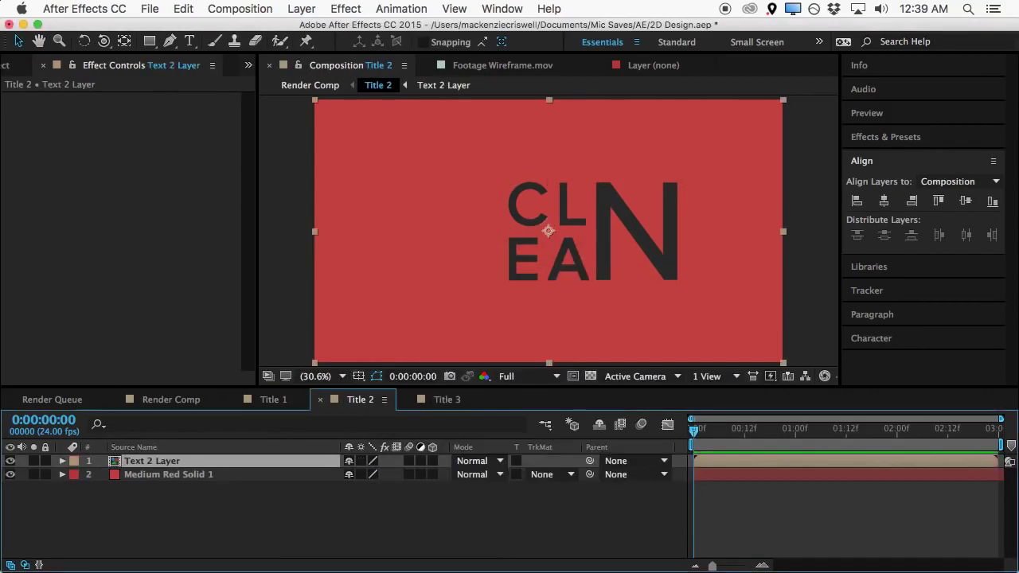
Draw a rectangular mask tightly around the lettering on Text 2 Layer and move the layer's anchor point to the lettering's center
left_click(149, 41)
left_click_drag(683, 175, 501, 287)
left_click(122, 41)
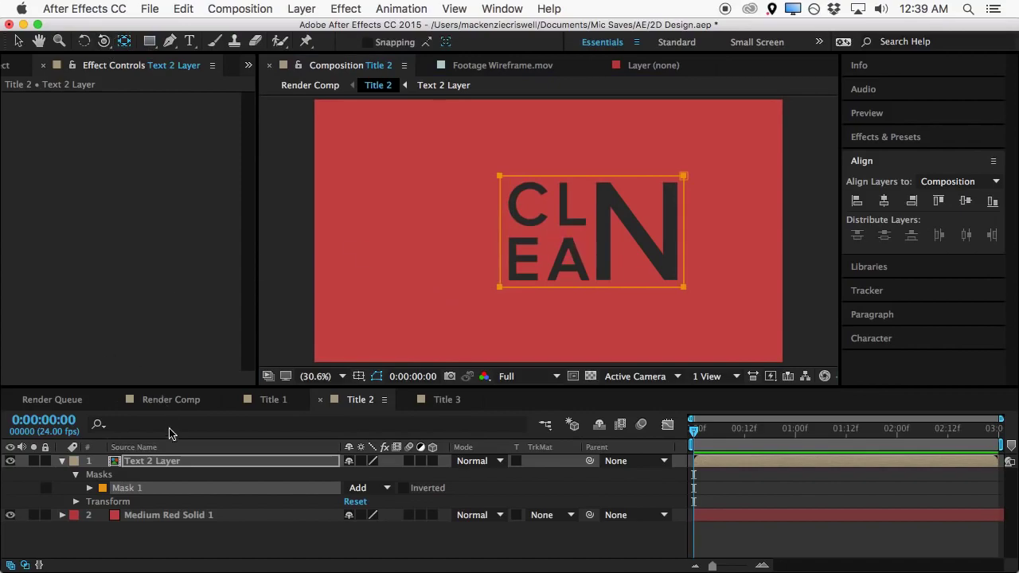
left_click(166, 461)
left_click_drag(550, 231, 591, 231)
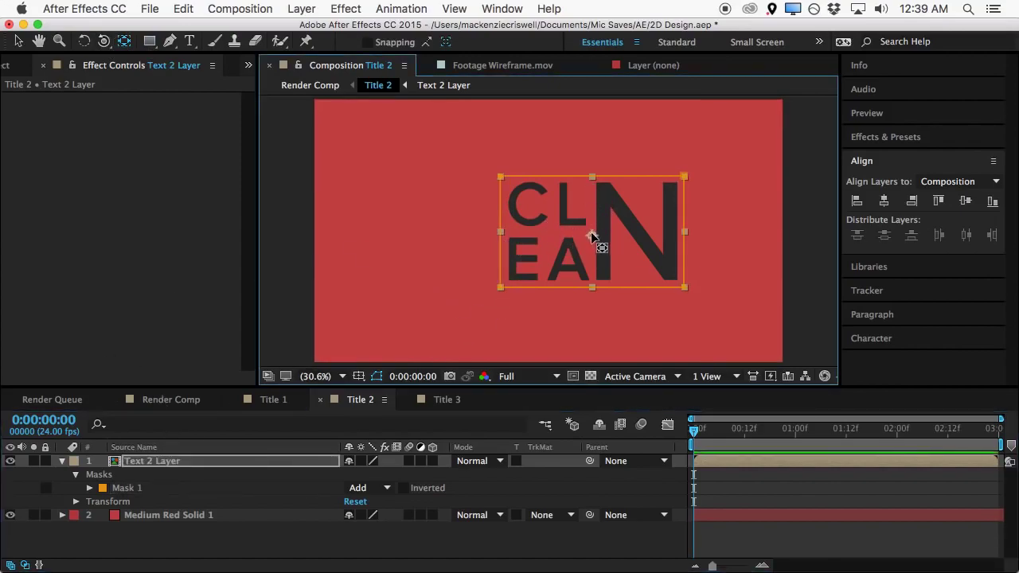
Center Text 2 Layer horizontally and vertically in the composition
left_click(124, 466)
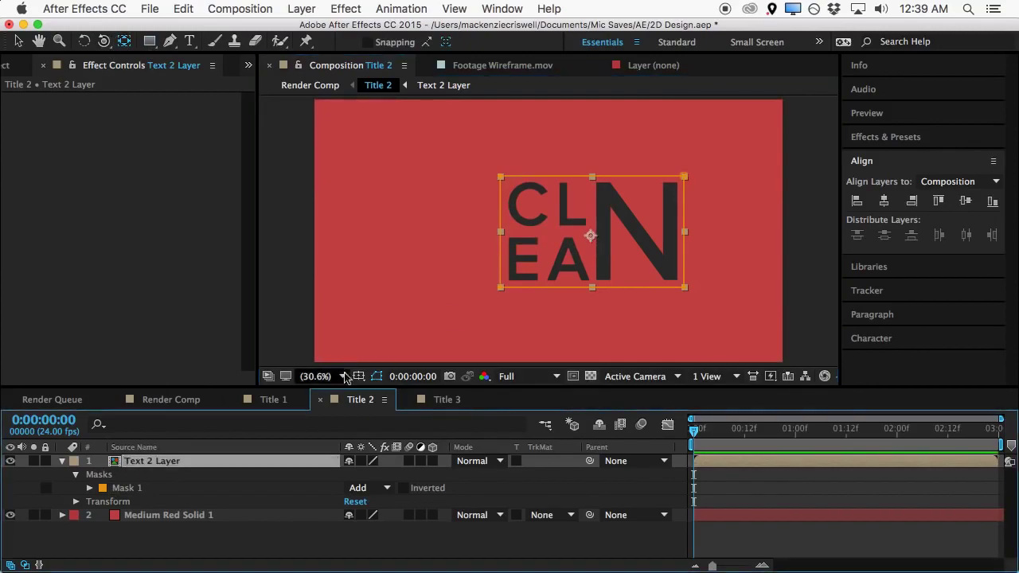
left_click(884, 201)
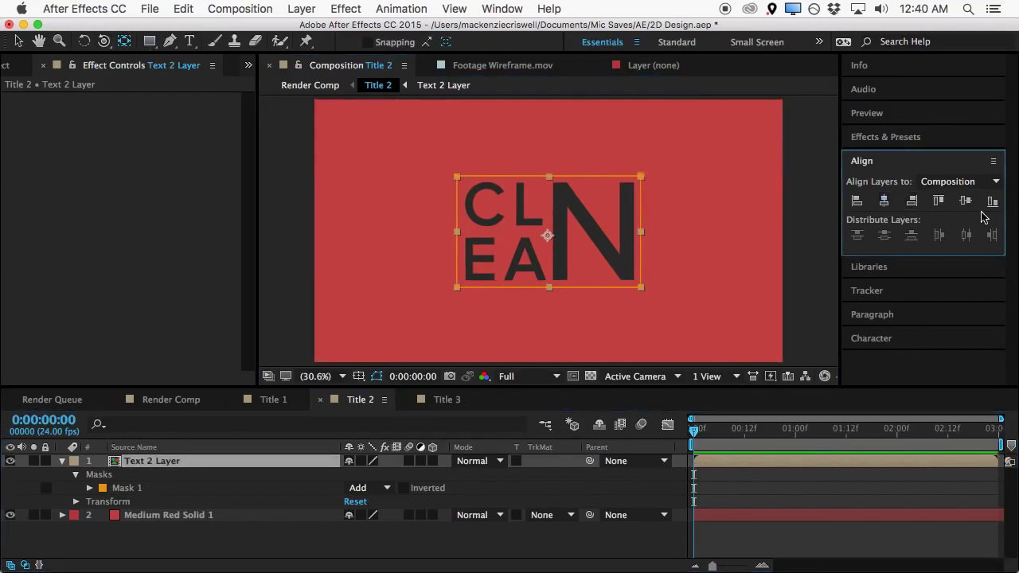
left_click(966, 201)
left_click(792, 534)
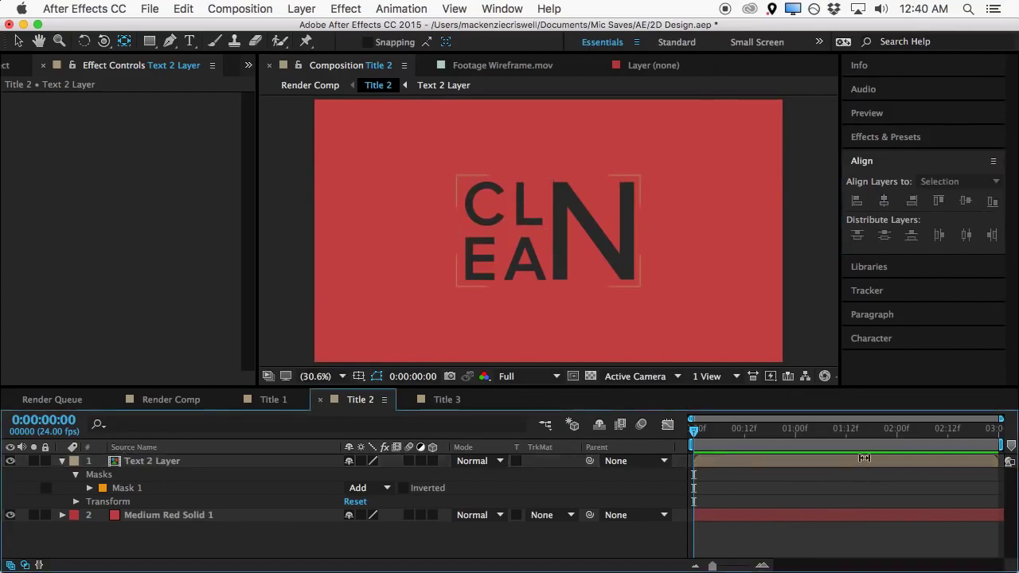
Apply a Fill effect to Text 2 Layer and sample the red background as its fill color
left_click(162, 467)
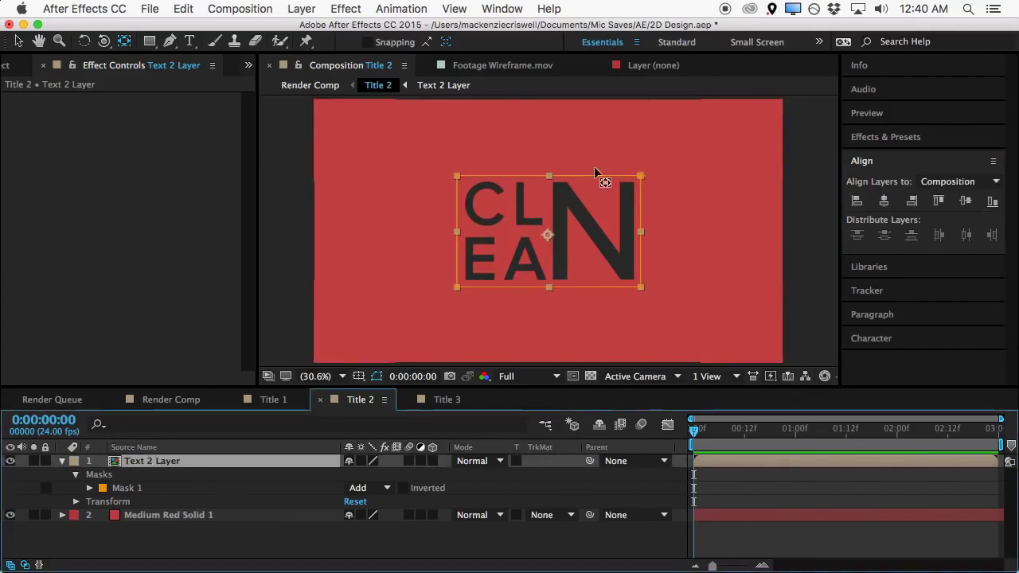
left_click(892, 137)
left_click(901, 158)
left_click_drag(895, 270, 166, 464)
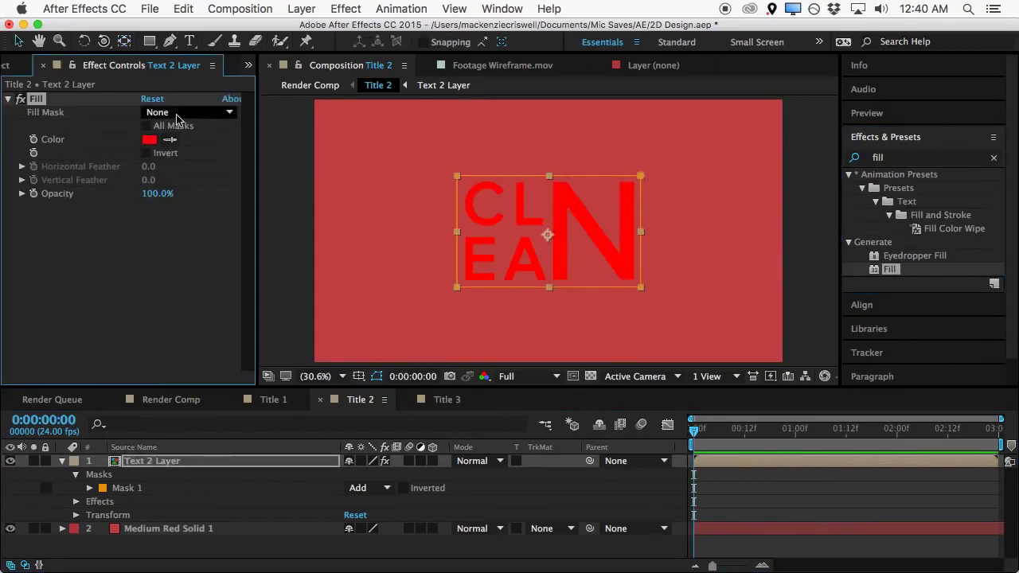
left_click(402, 152)
left_click(57, 471)
left_click(151, 469)
left_click(184, 556)
Create a white 1920 x 1080 solid and place it directly beneath Text 2 Layer
left_click(311, 9)
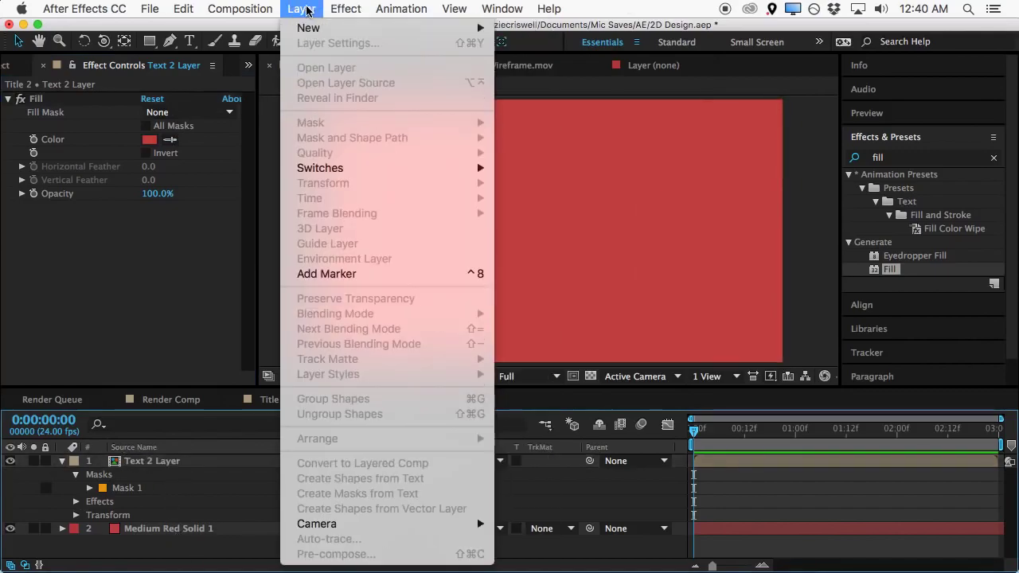
mouse_move(309, 28)
left_click(547, 49)
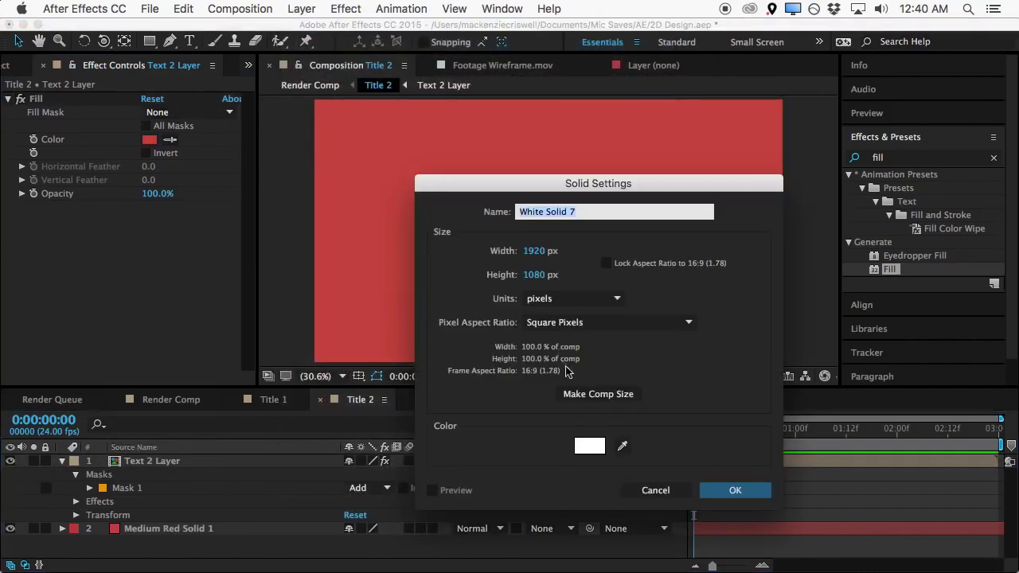
left_click(596, 447)
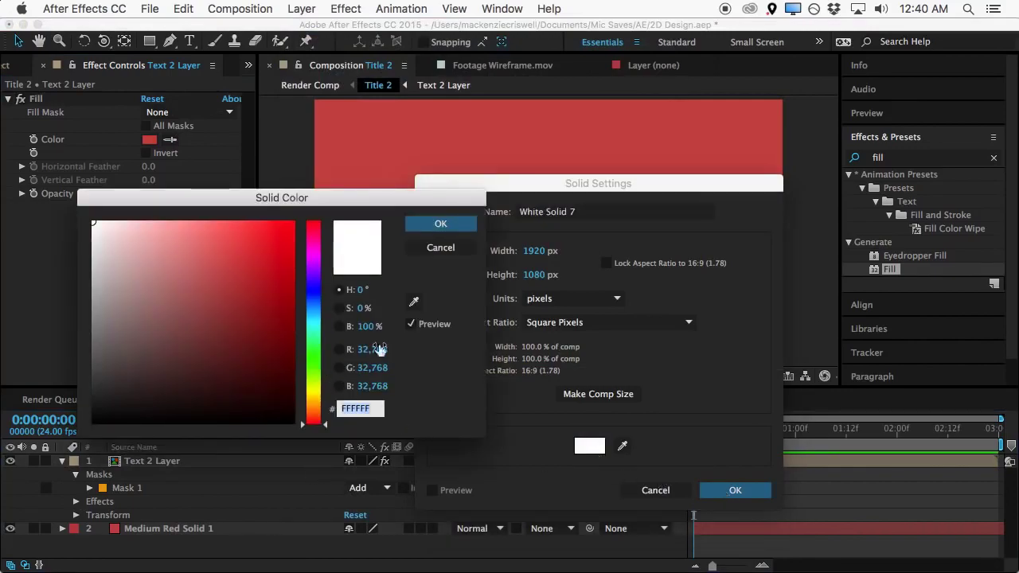
left_click(440, 226)
left_click(704, 487)
left_click_drag(180, 464, 177, 526)
left_click(61, 461)
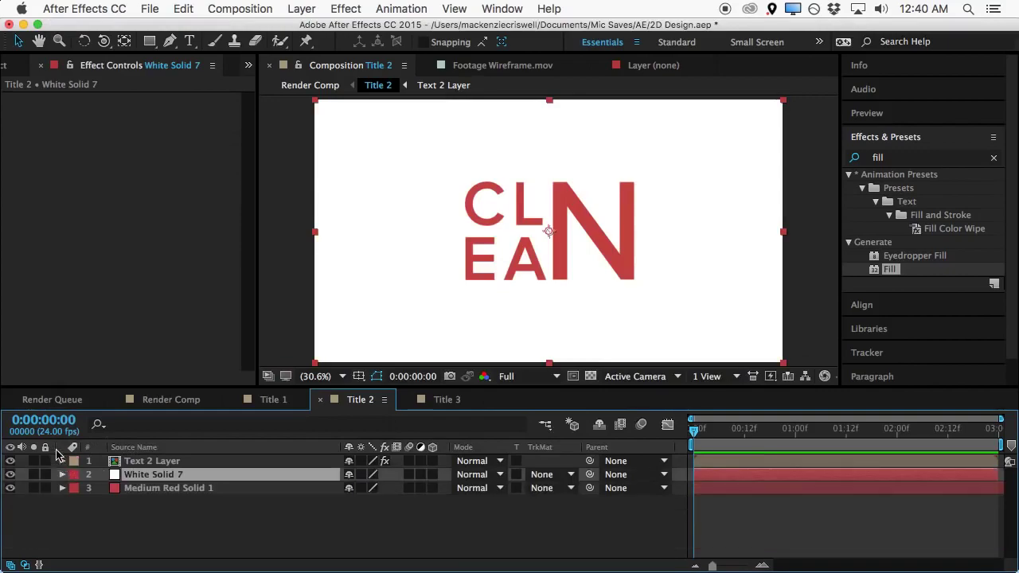
left_click(476, 533)
left_click_drag(739, 451, 569, 441)
left_click(141, 489)
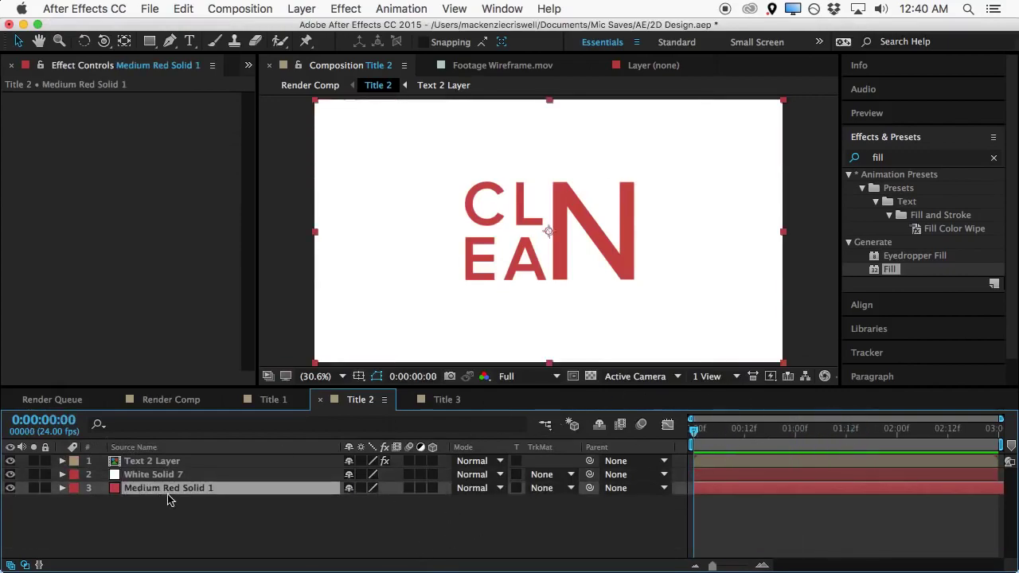
left_click(178, 527)
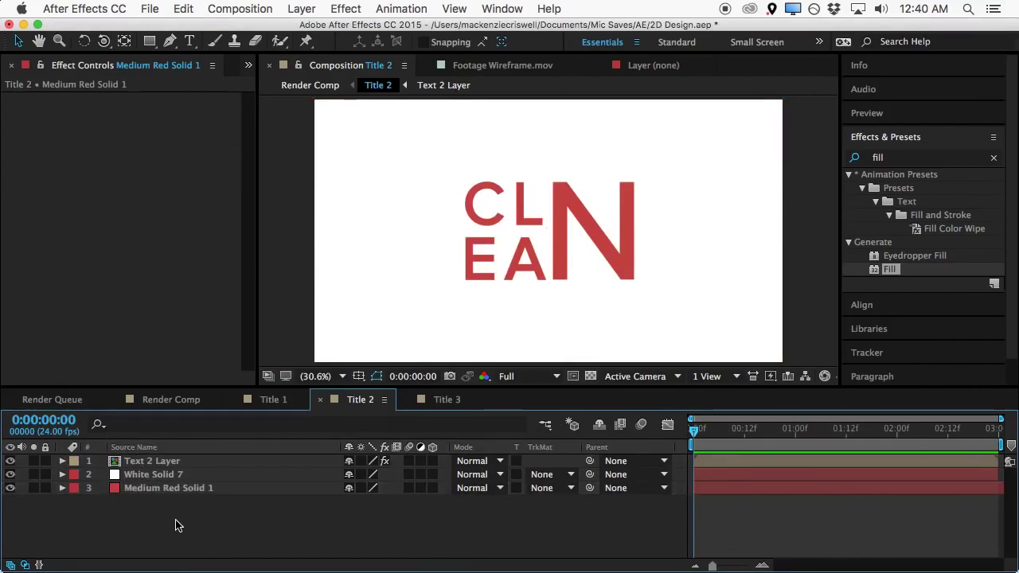
Add Wireframe.mov from the project to Title 2 and place it directly above White Solid 7
left_click(249, 65)
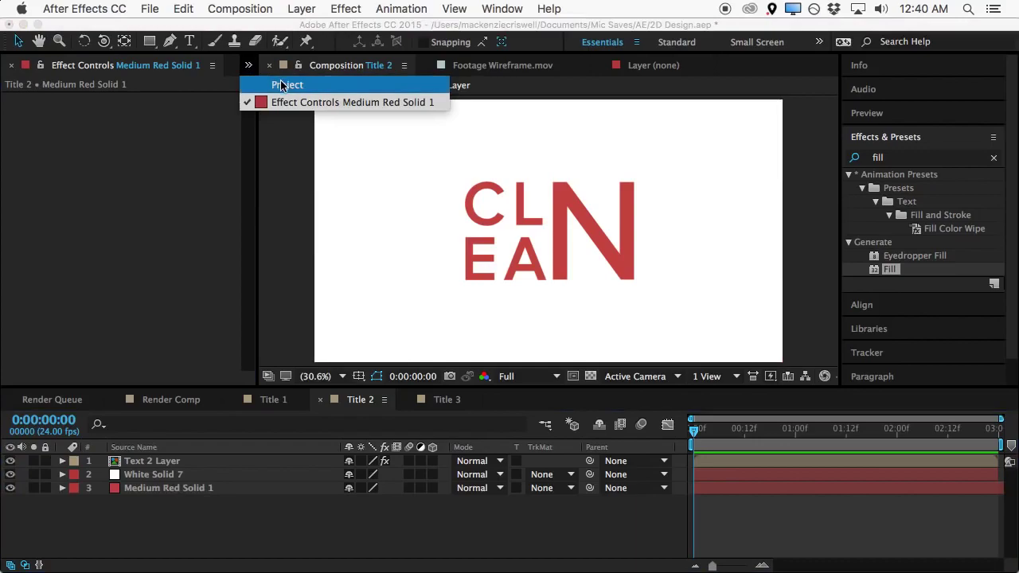
left_click(283, 85)
left_click_drag(72, 210, 156, 487)
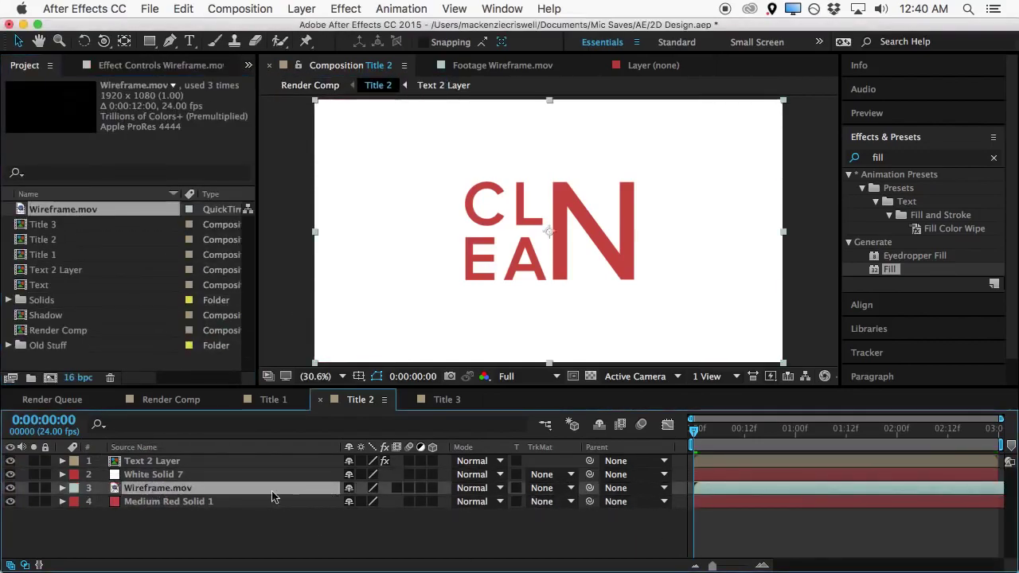
left_click(165, 65)
left_click_drag(155, 475, 187, 499)
Set White Solid 7's track matte to Alpha Inverted Matte "Wireframe.mov"
left_click(147, 474)
left_click(159, 489)
left_click(543, 488)
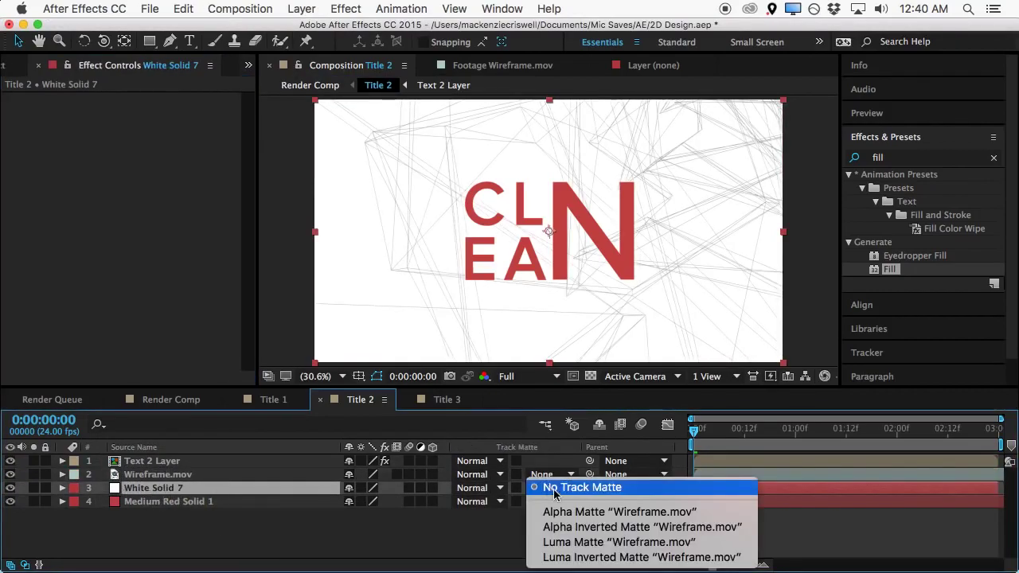
left_click(626, 530)
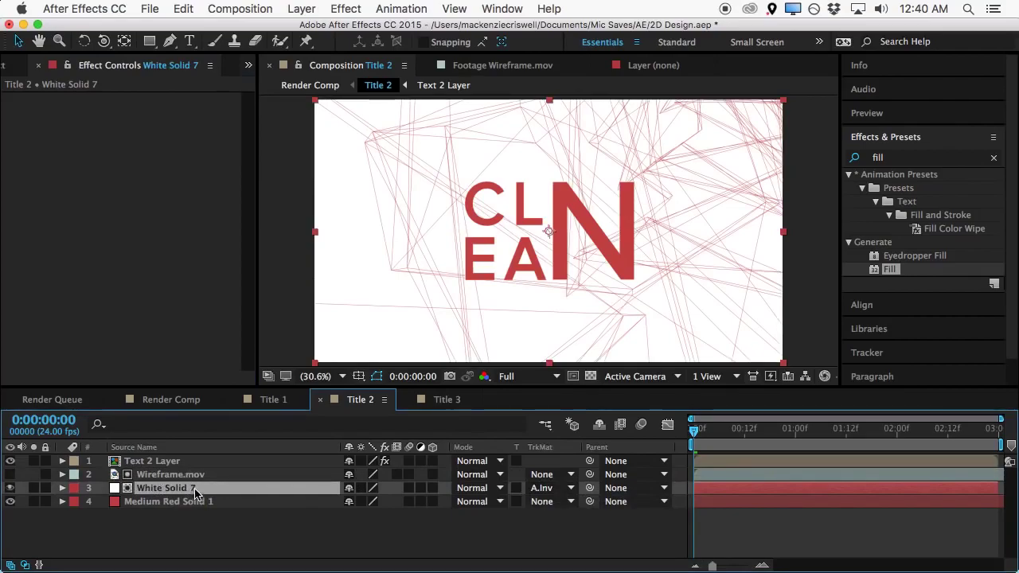
Apply a Fill effect to Medium Red Solid 1 and lighten its color to a pale pink for the wireframe lines
left_click_drag(889, 269, 237, 502)
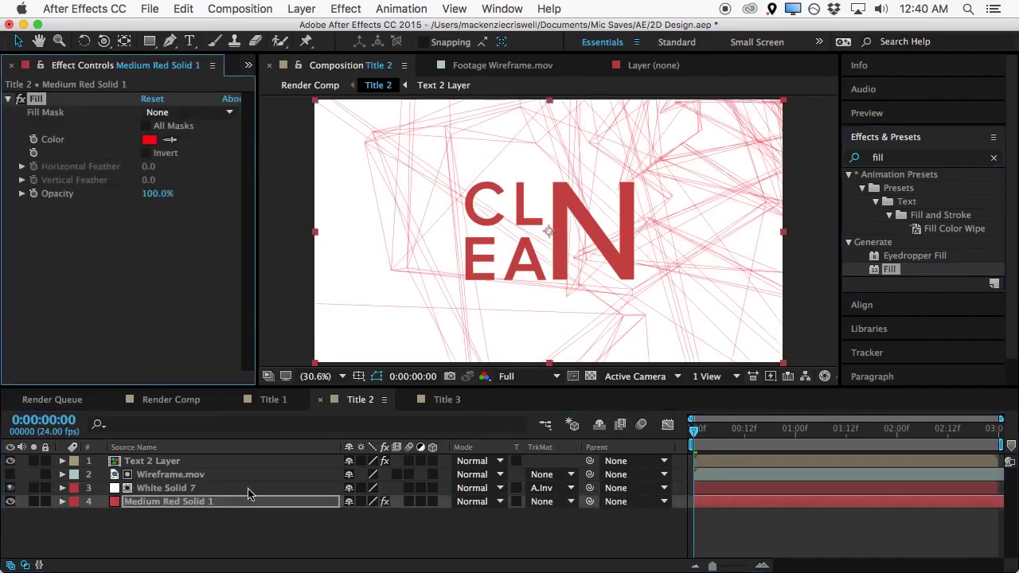
left_click(622, 250)
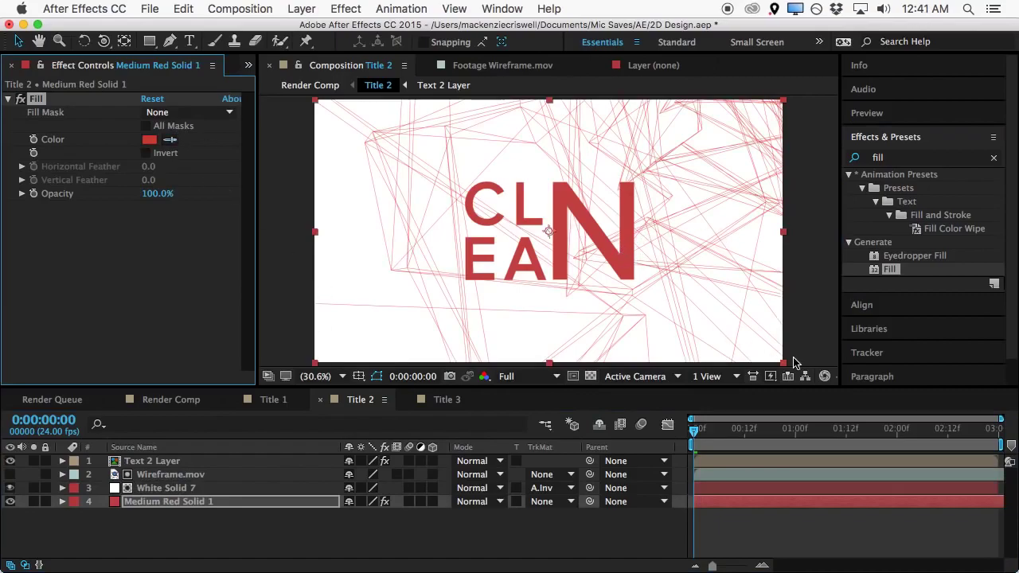
left_click(149, 140)
left_click_drag(228, 272, 119, 274)
mouse_move(120, 273)
left_mouse_down()
mouse_move(117, 239)
mouse_move(126, 239)
left_mouse_up()
left_click(443, 226)
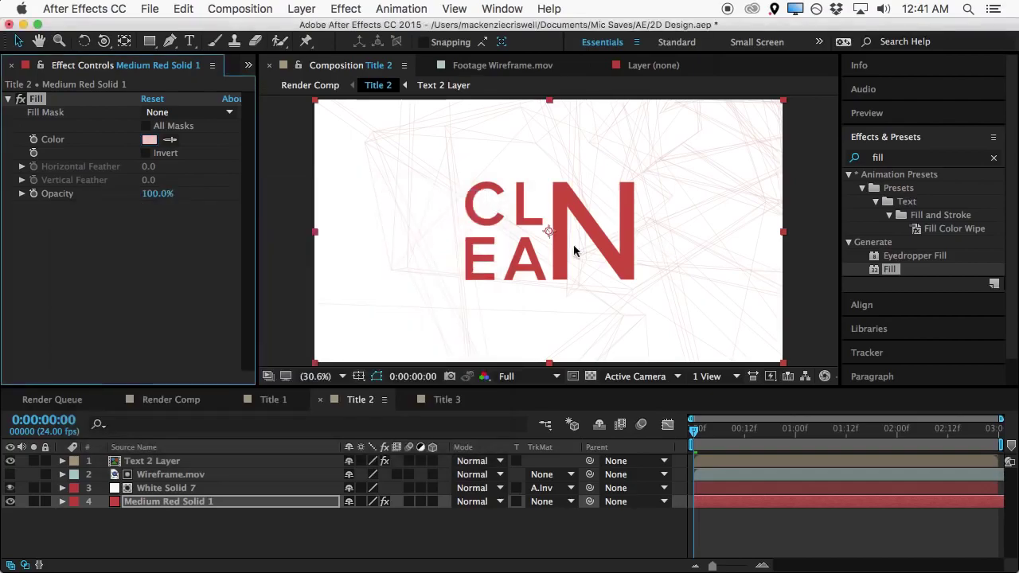
Scrub through the Title 2 timeline to check the wireframe background behind the lettering
left_click(806, 249)
left_click(801, 451)
left_click_drag(801, 451, 687, 446)
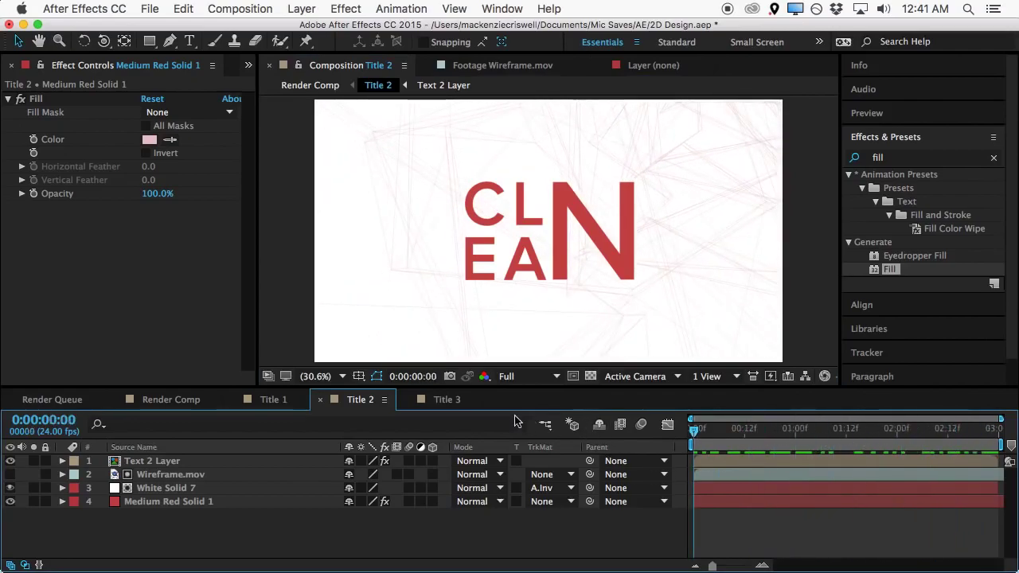
Open the Title 3 composition and fit its preview to the viewer
left_click(438, 405)
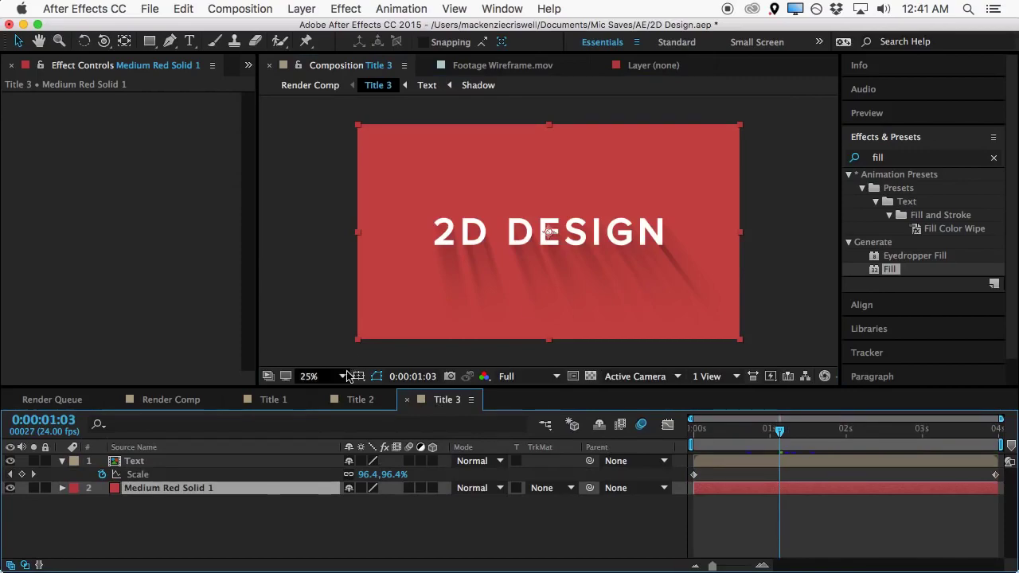
left_click(318, 376)
left_click(319, 321)
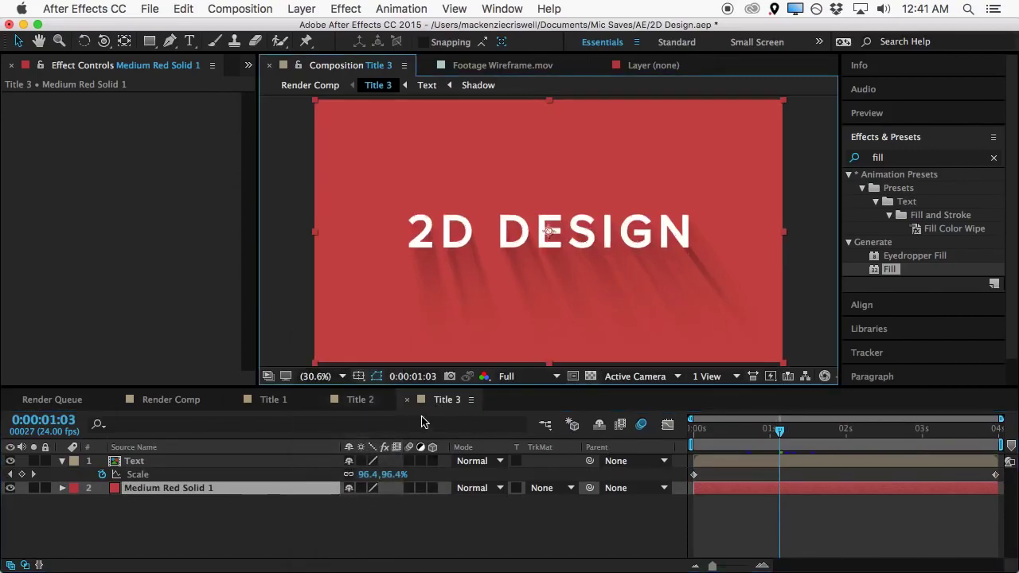
Return to Render Comp and move the Title 2 layer above Title 3 in the layer stack
left_click(361, 402)
left_click(272, 402)
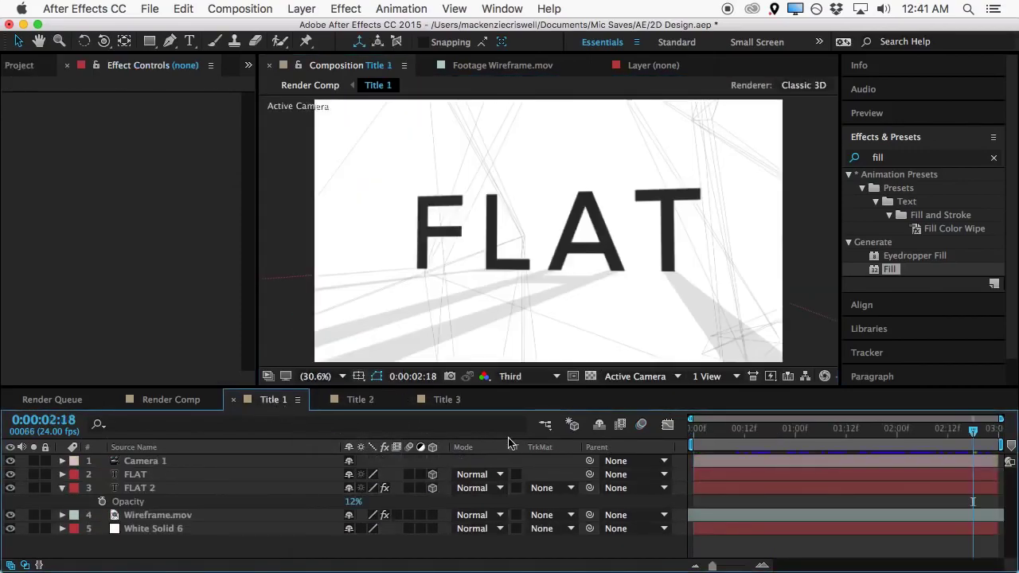
left_click(173, 401)
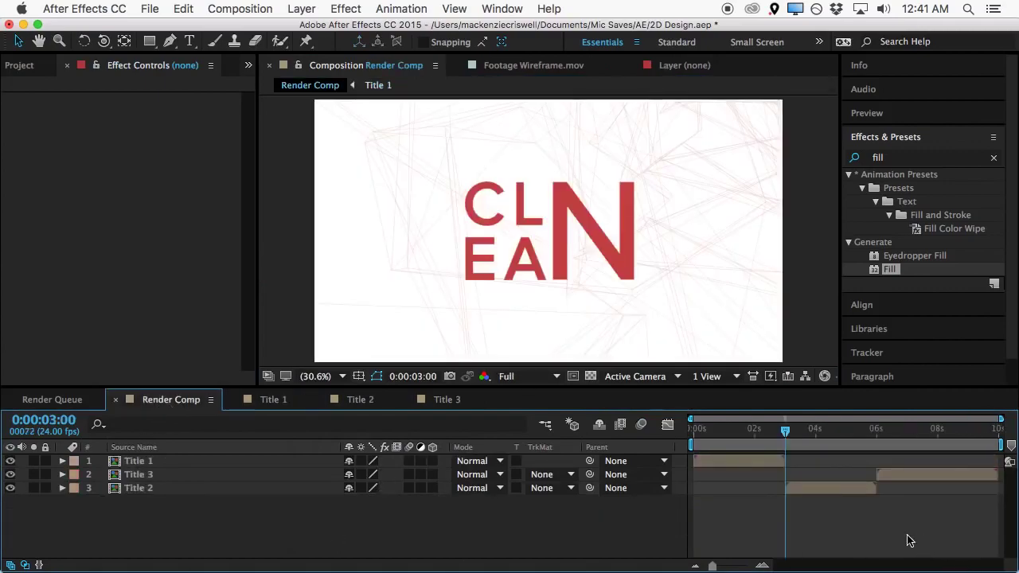
left_click_drag(785, 433, 786, 472)
left_click_drag(148, 488, 155, 474)
left_click(815, 521)
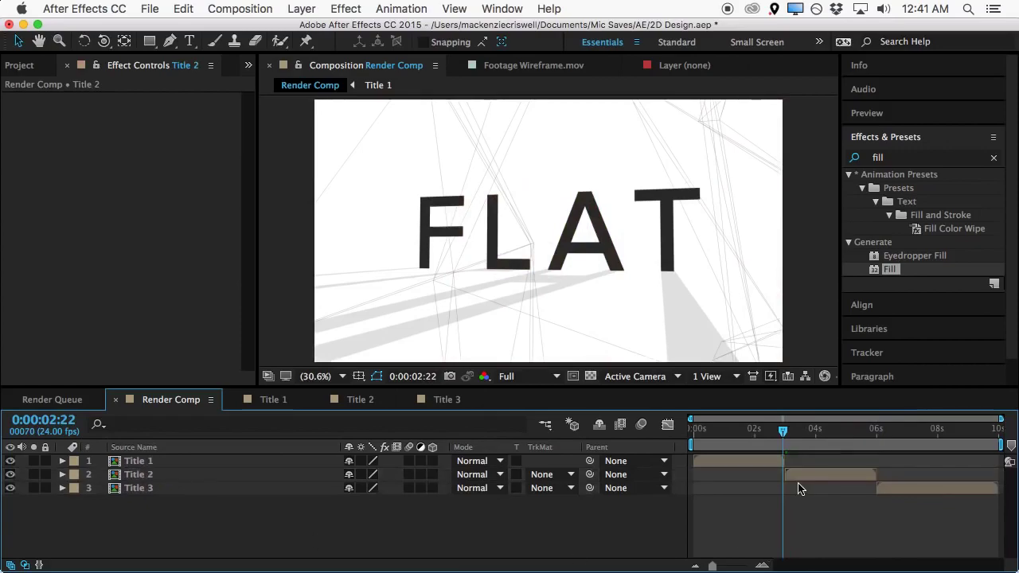
Duplicate the Title 2 layer and shift the lower copy to start at about 0:00:02:09, overlapping the end of Title 1
left_click_drag(785, 433, 784, 432)
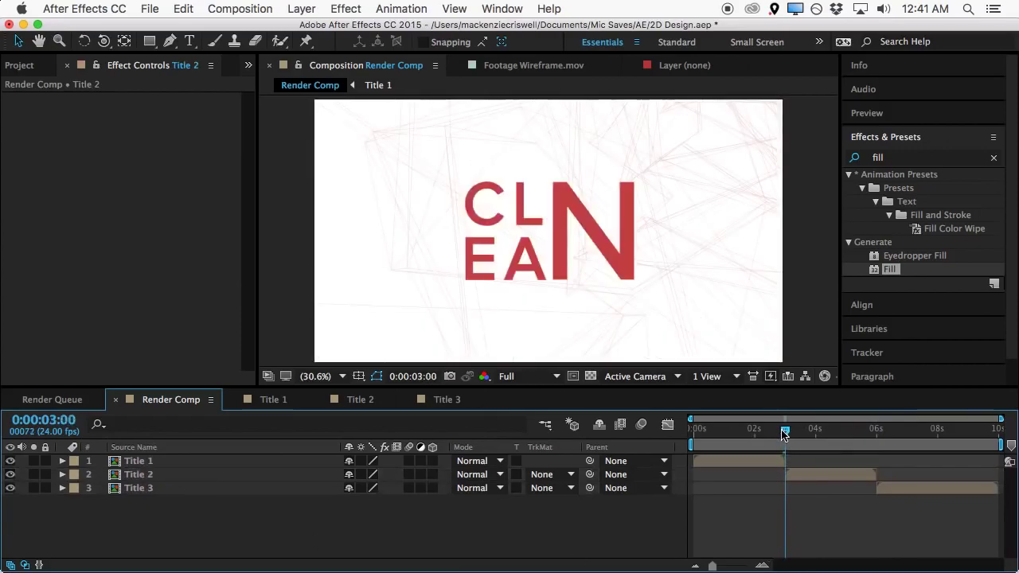
left_click(829, 476)
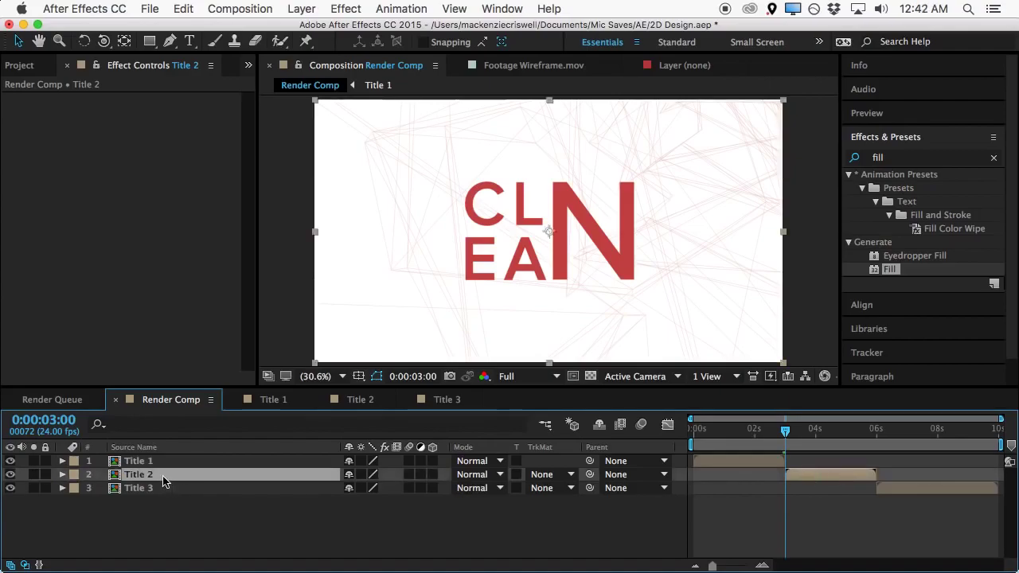
key("super+d")
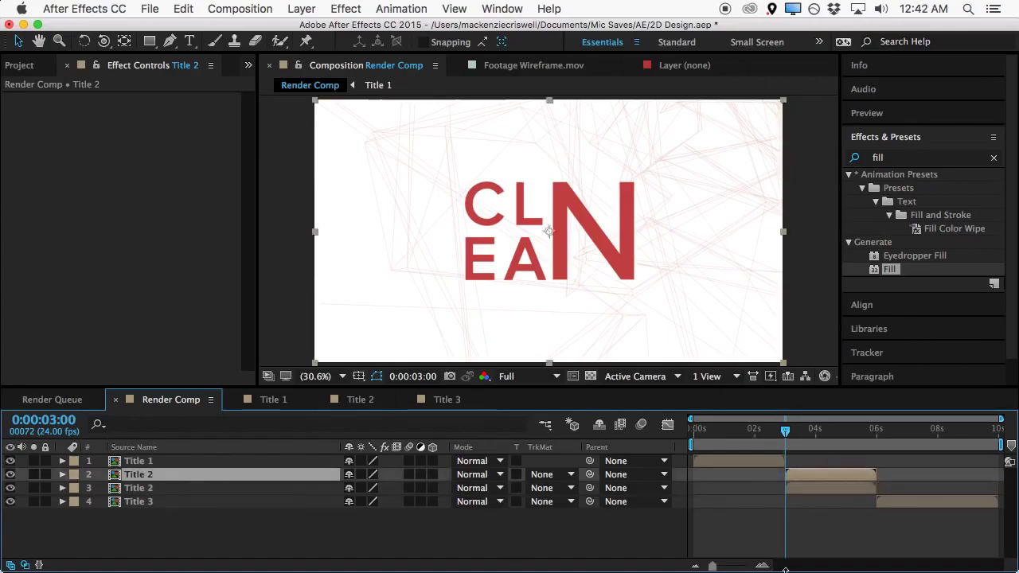
left_click_drag(713, 567, 733, 567)
key("super+Down")
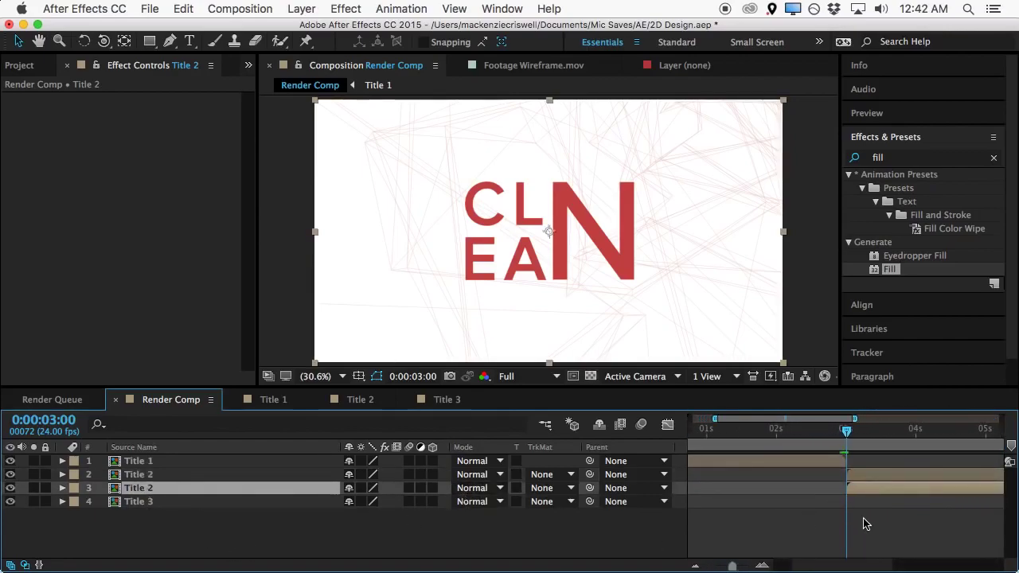
left_click_drag(854, 495, 814, 495)
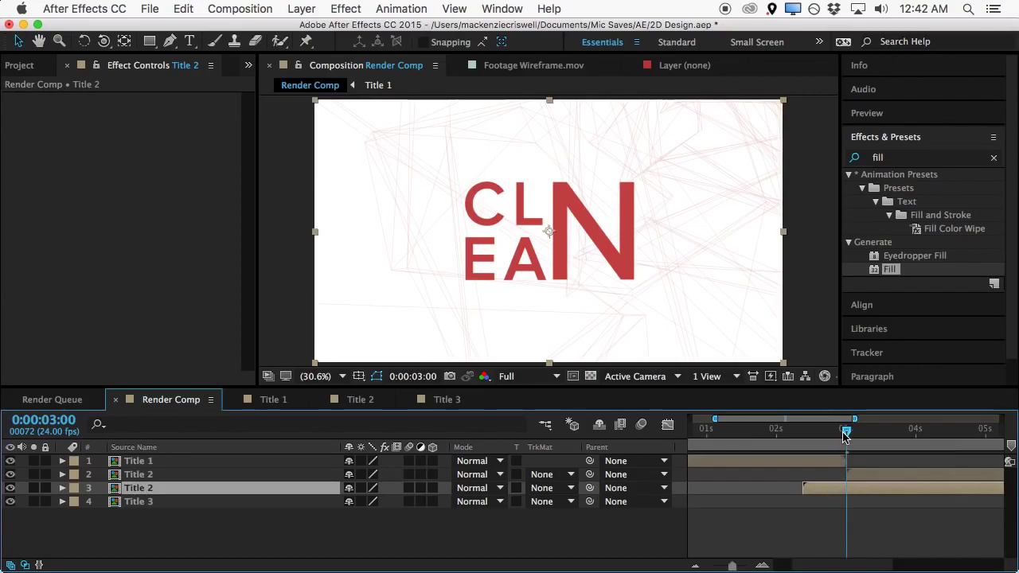
Set a Scale keyframe of 100% on the Title 1 layer at 0:00:02:12
left_click(836, 462)
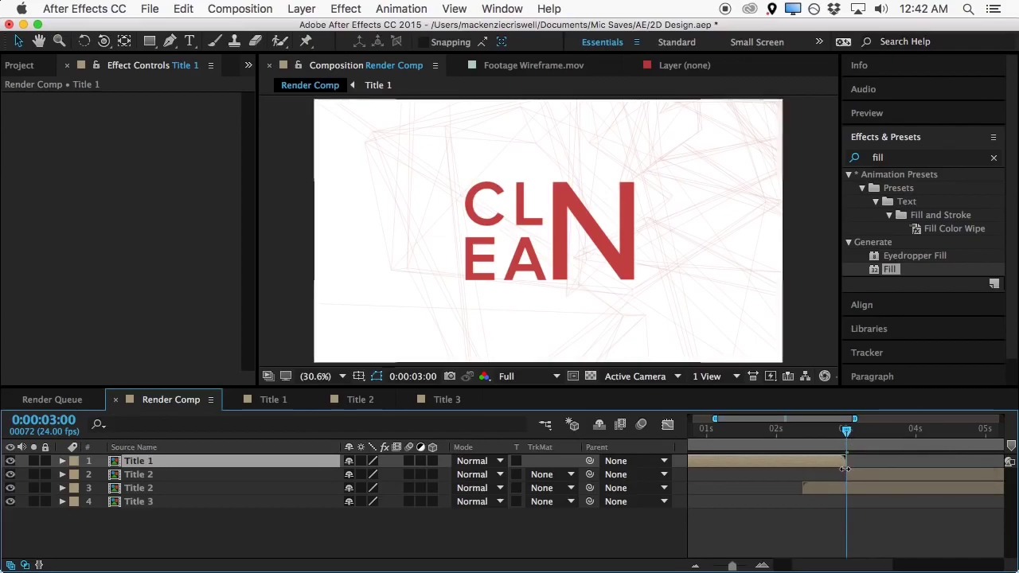
left_click_drag(845, 433, 811, 442)
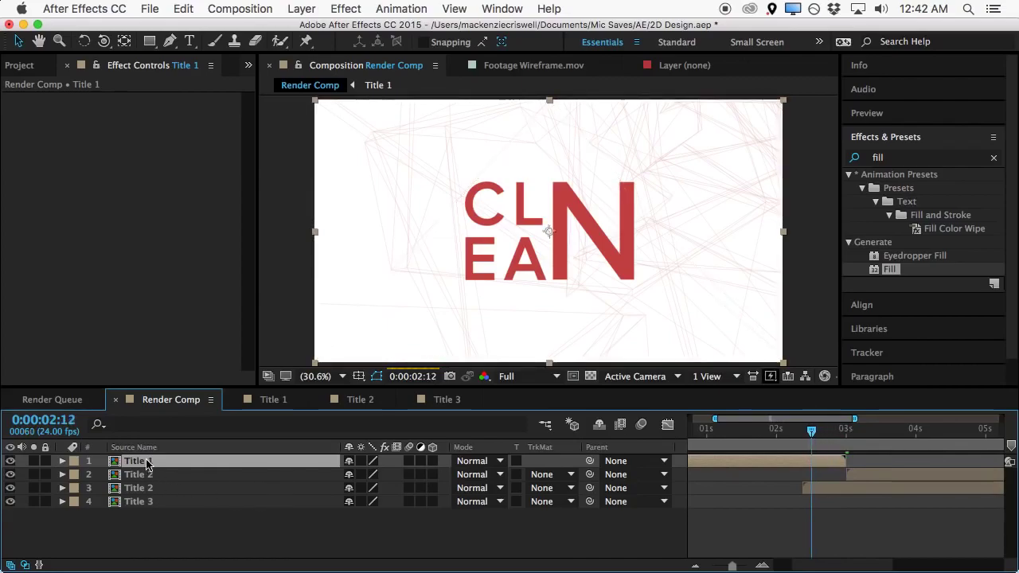
key("s")
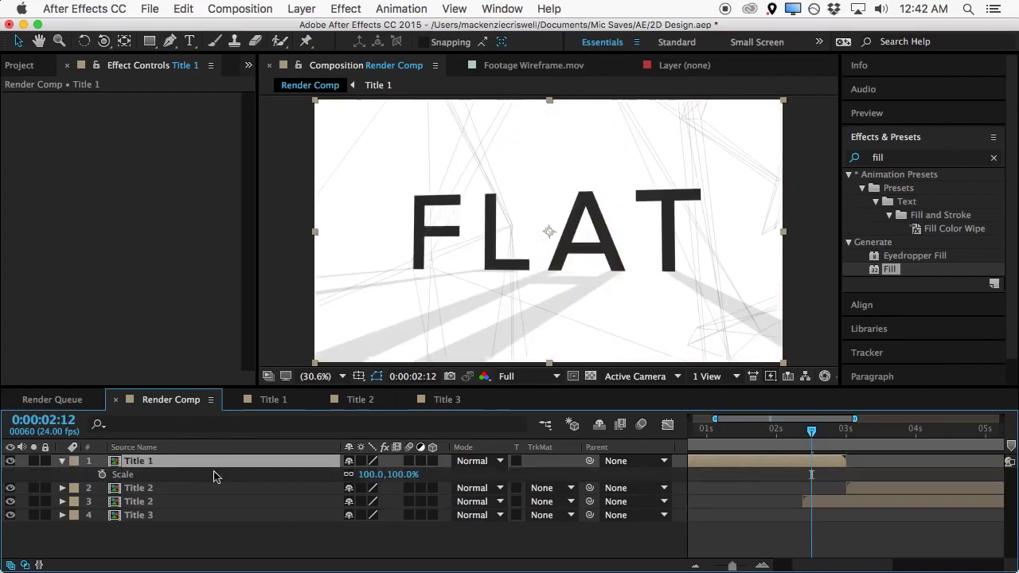
left_click(102, 475)
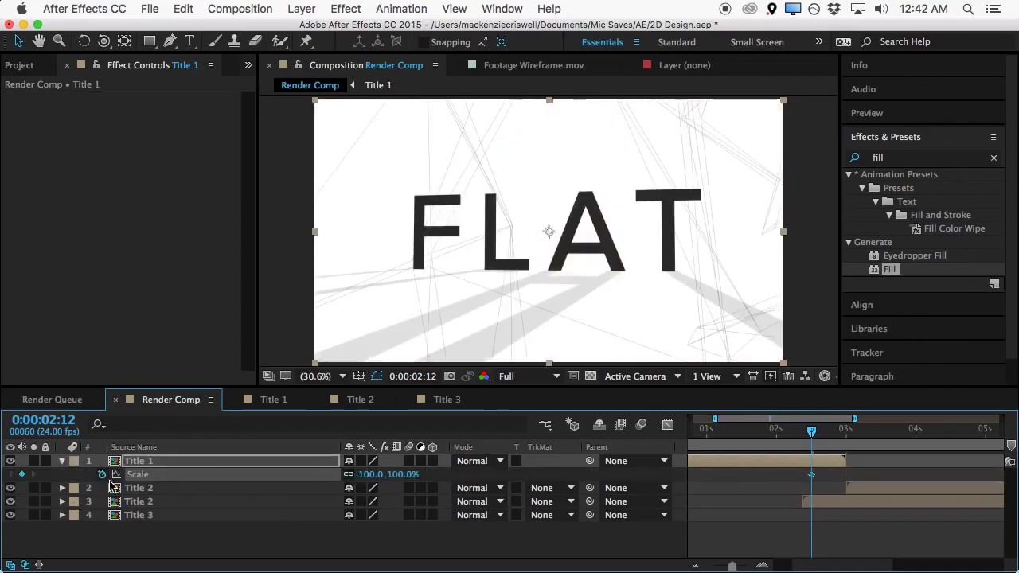
Set Title 1's Scale to 0% at 0:00:03:00 so the layer shrinks away at its end
left_click_drag(811, 431, 845, 434)
left_click_drag(369, 475, 151, 488)
left_click(371, 474)
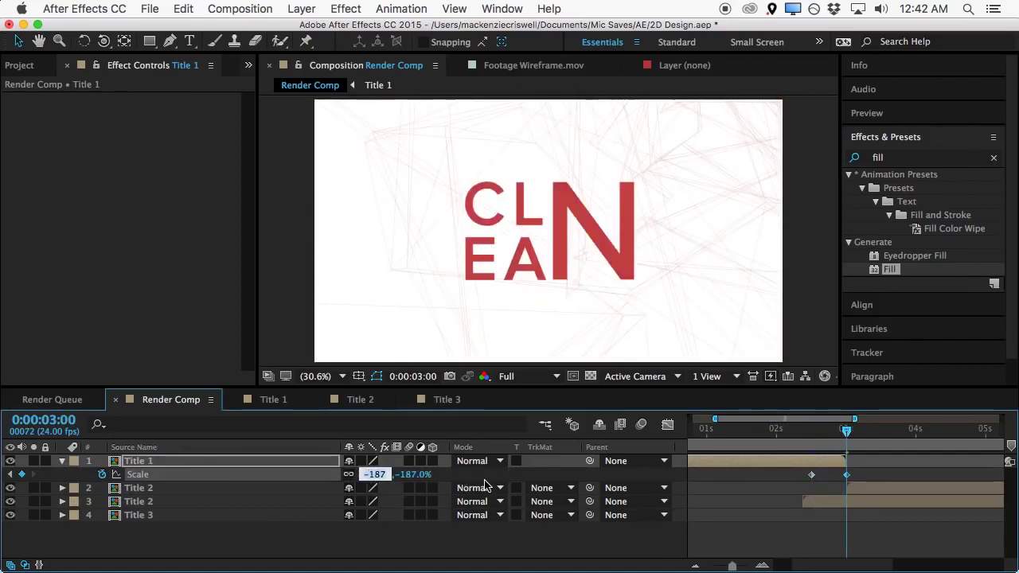
type("0")
key("Return")
Switch on motion blur for all four layers and enable it for the composition
left_click_drag(842, 434, 826, 434)
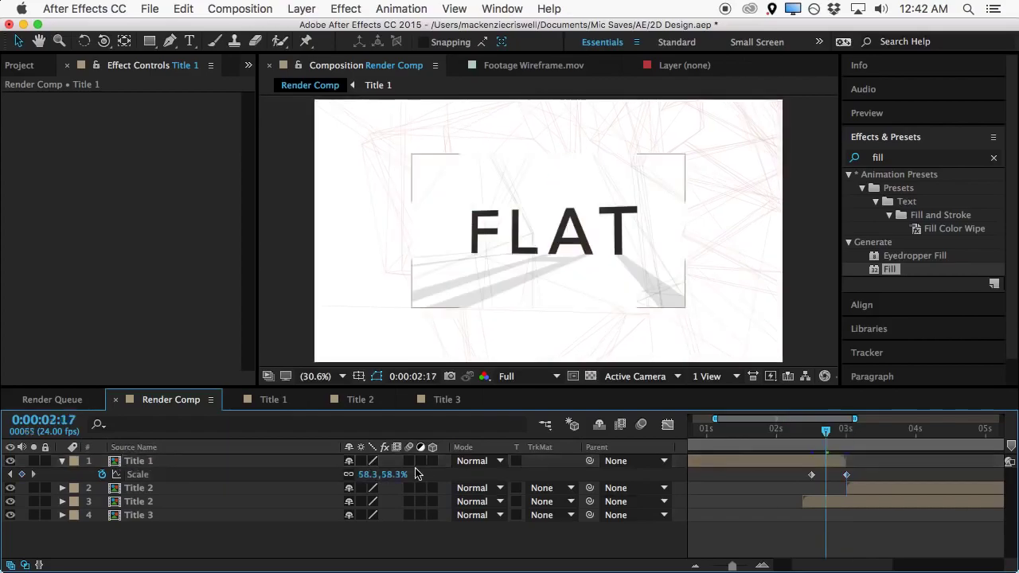
left_click_drag(410, 461, 410, 515)
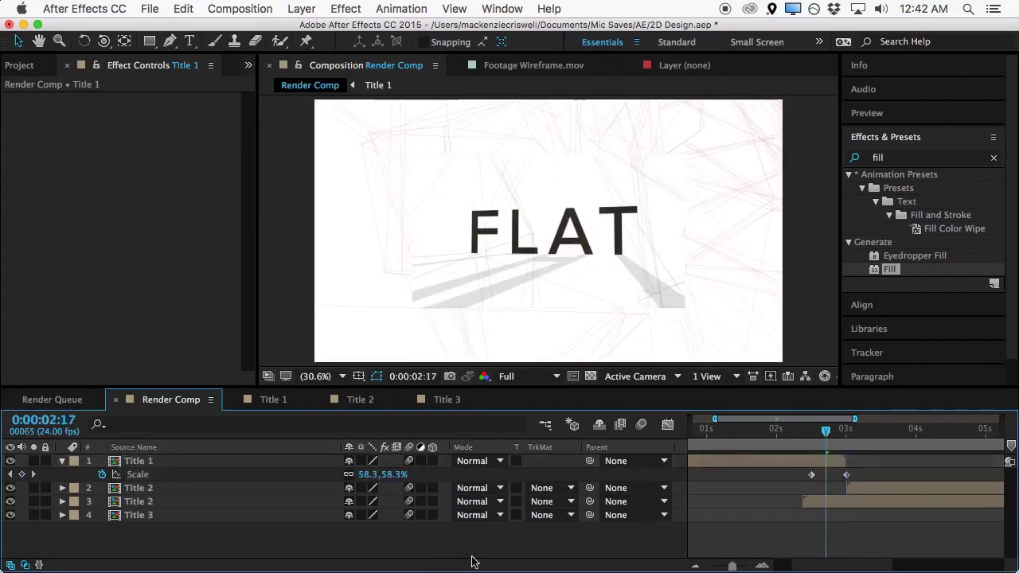
left_click(641, 424)
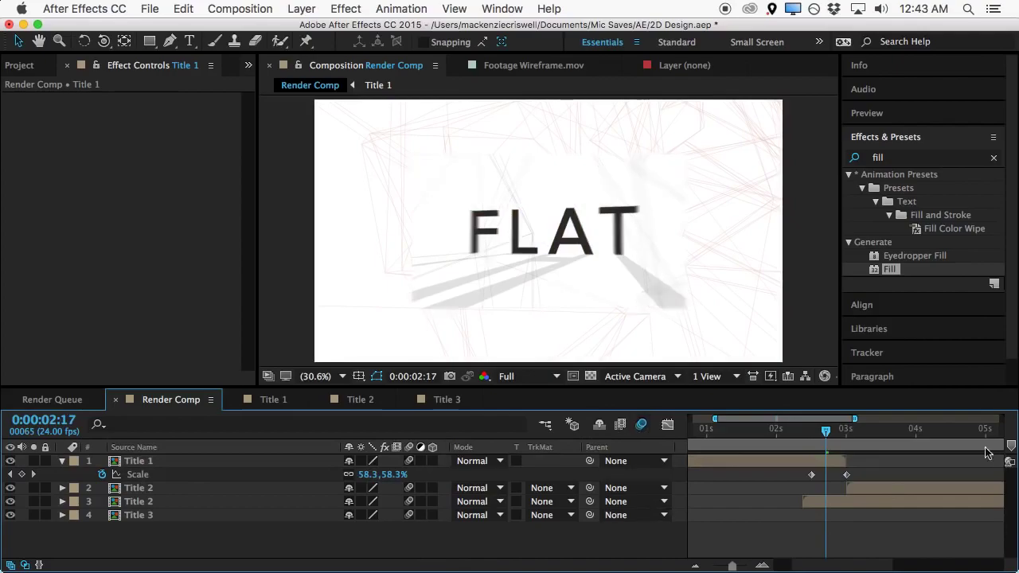
Set the preview resolution to Third and scrub through Title 1's shrinking transition
left_click_drag(825, 441, 828, 441)
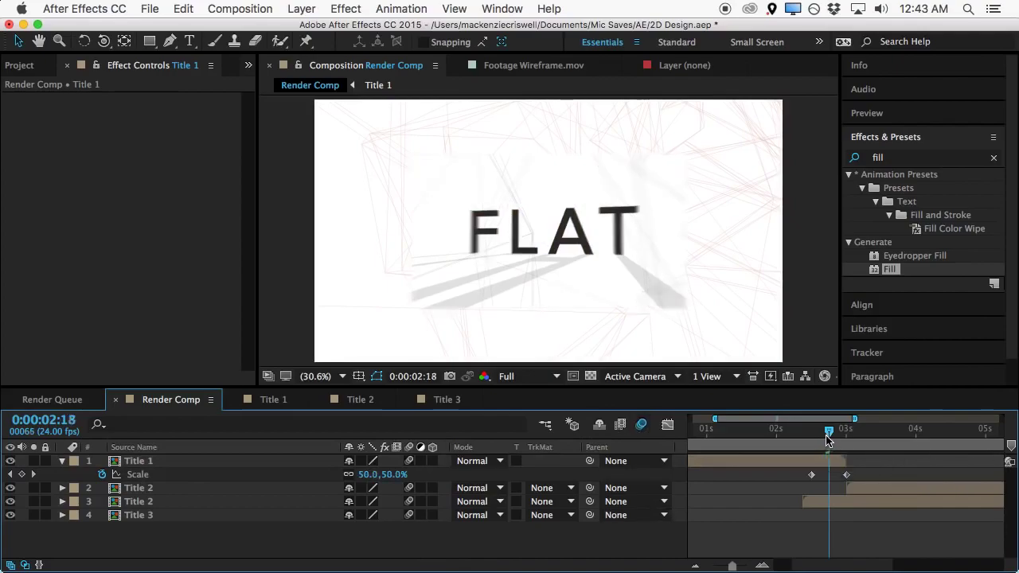
left_click(839, 433)
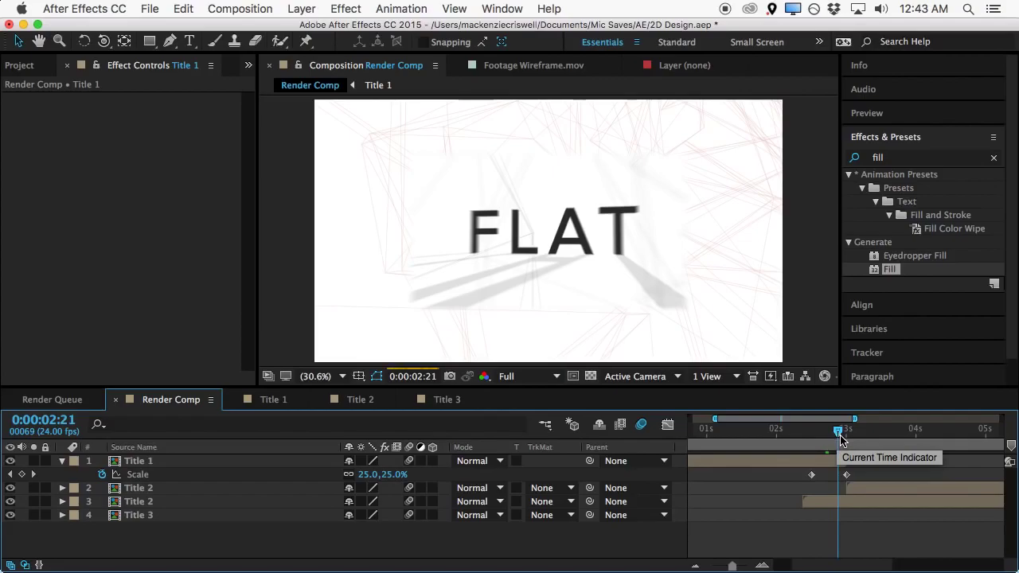
left_click(521, 376)
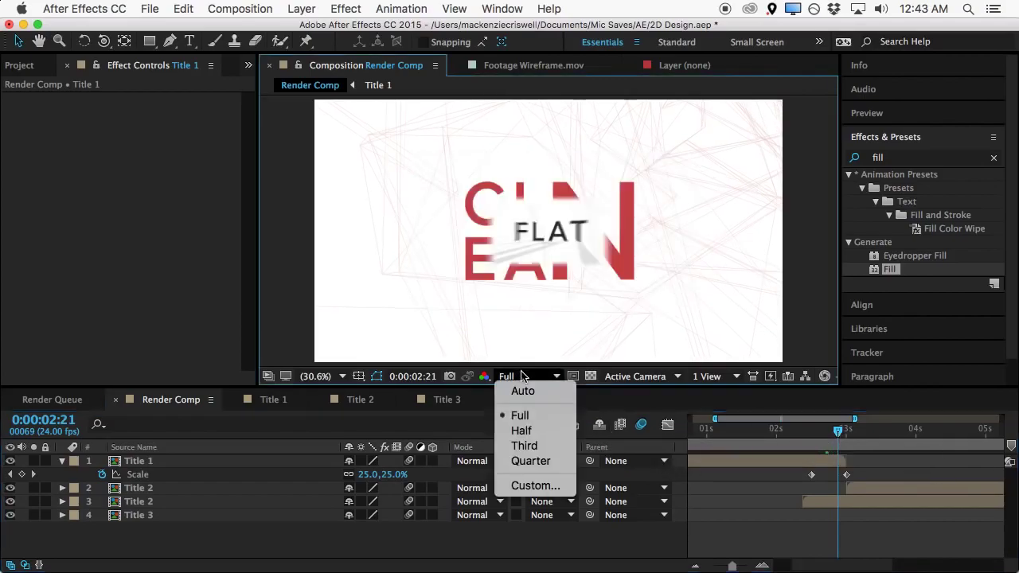
left_click(518, 446)
mouse_move(827, 448)
left_mouse_down()
mouse_move(807, 446)
mouse_move(856, 439)
mouse_move(820, 447)
left_mouse_up()
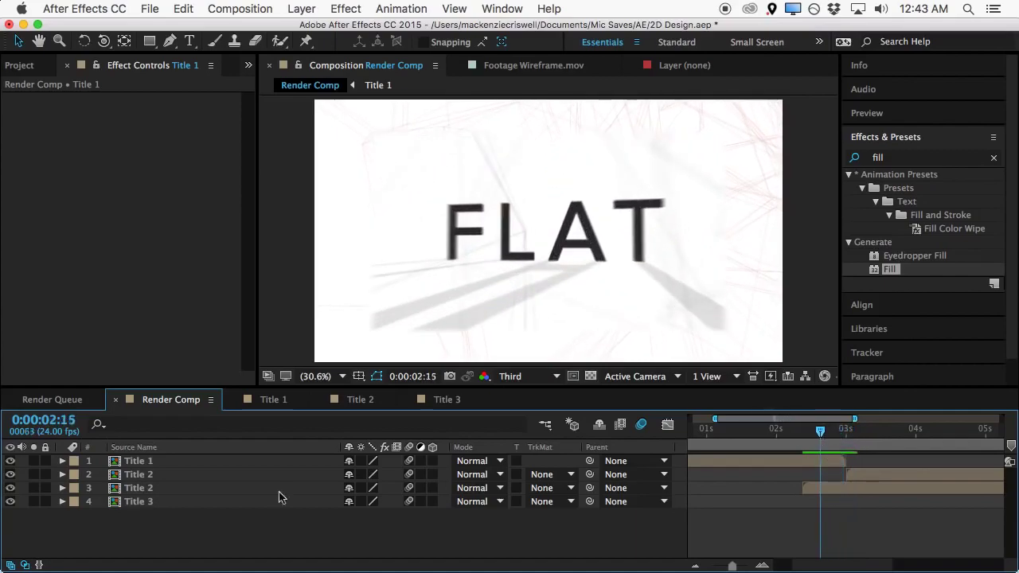
Unlink Title 1's Scale proportions and set the horizontal scale to 100% at the 0:00:03:00 keyframe
left_click(159, 475)
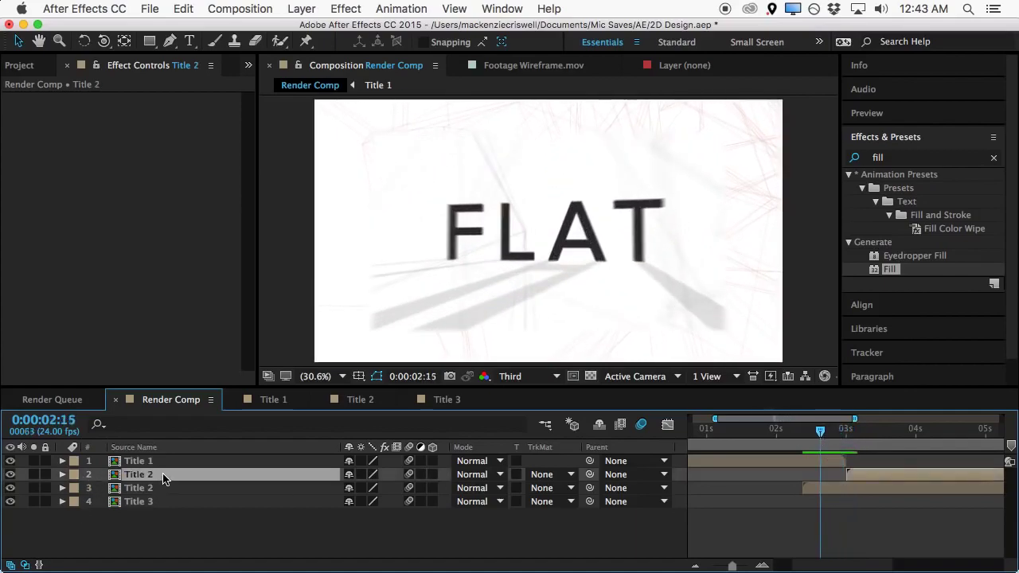
left_click(803, 460)
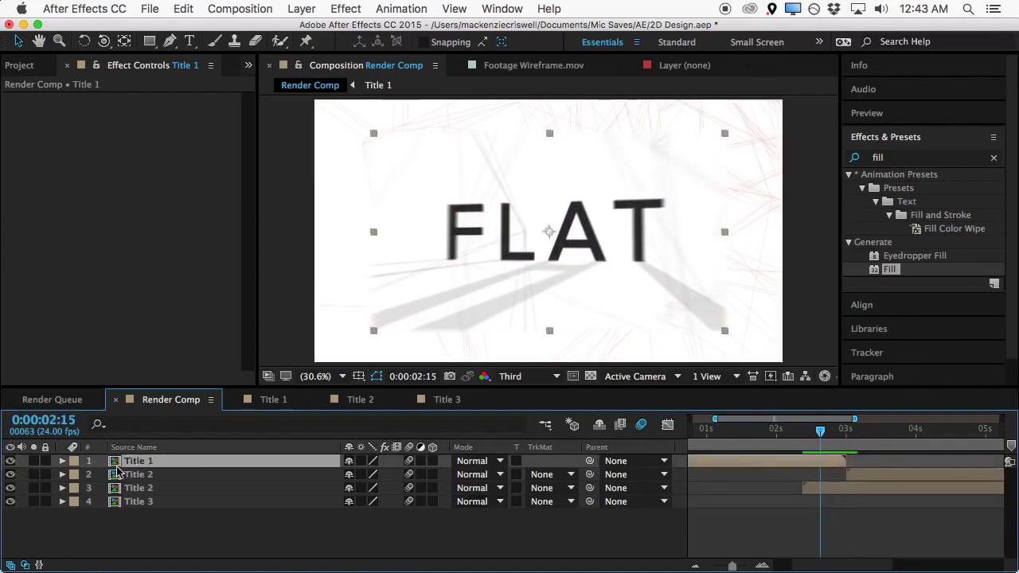
key("u")
left_click_drag(818, 438, 846, 443)
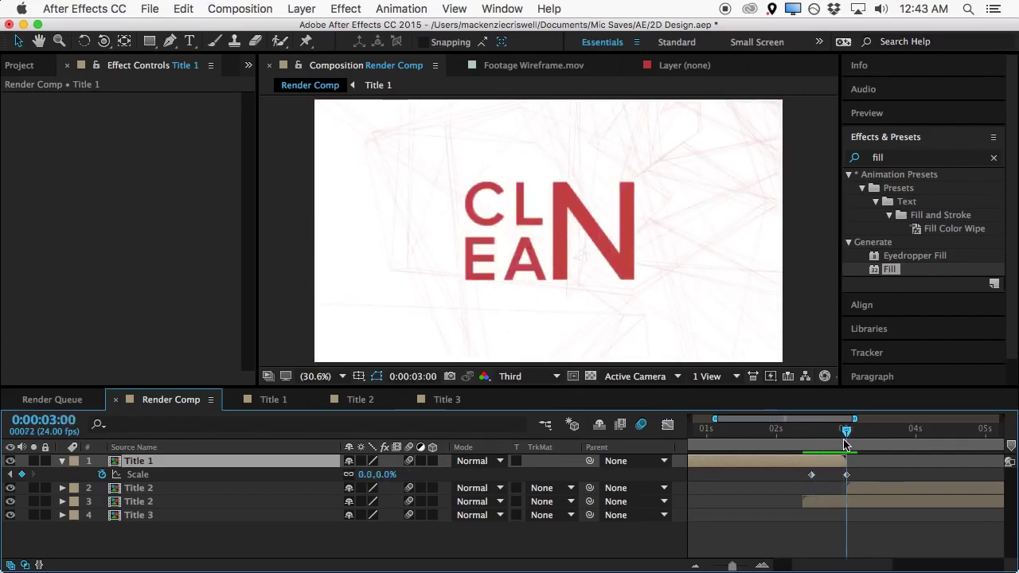
left_click(847, 475)
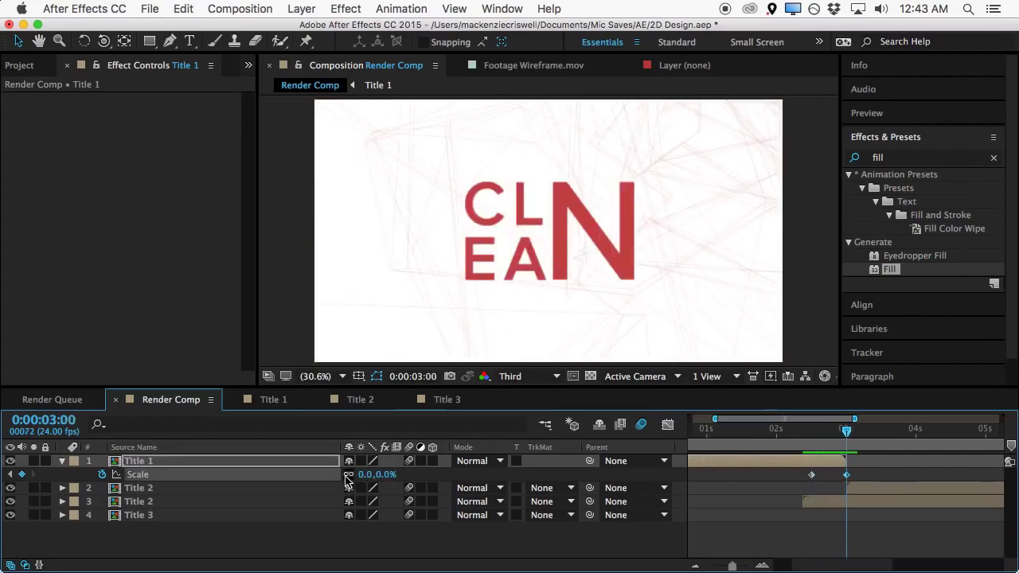
left_click_drag(373, 474, 345, 479)
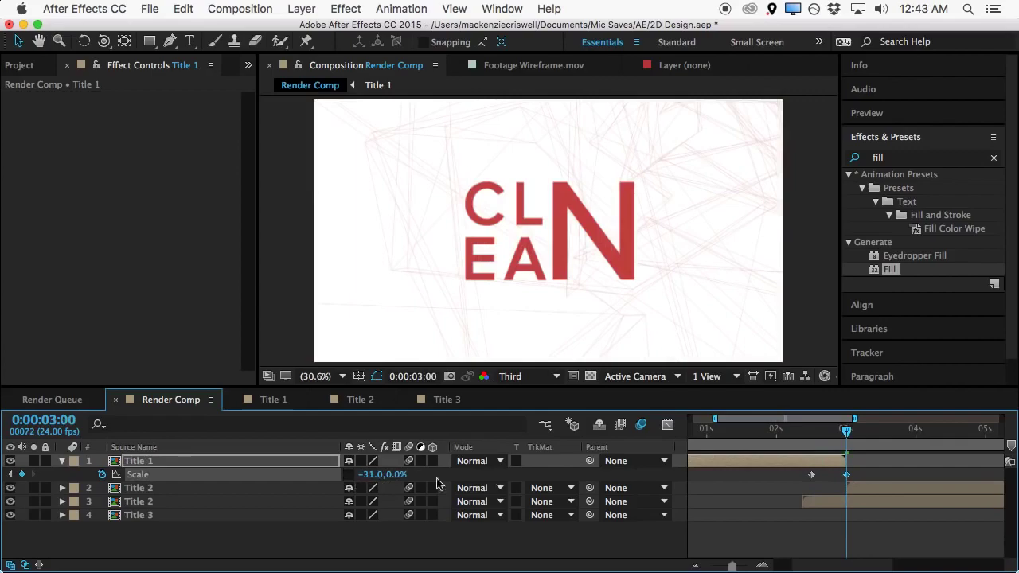
left_click(371, 474)
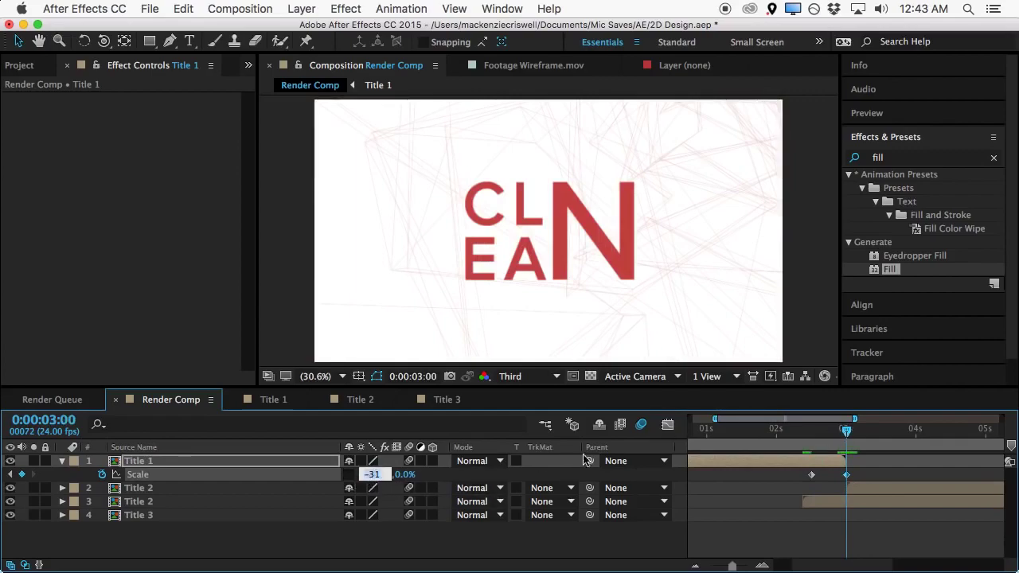
type("100")
key("Return")
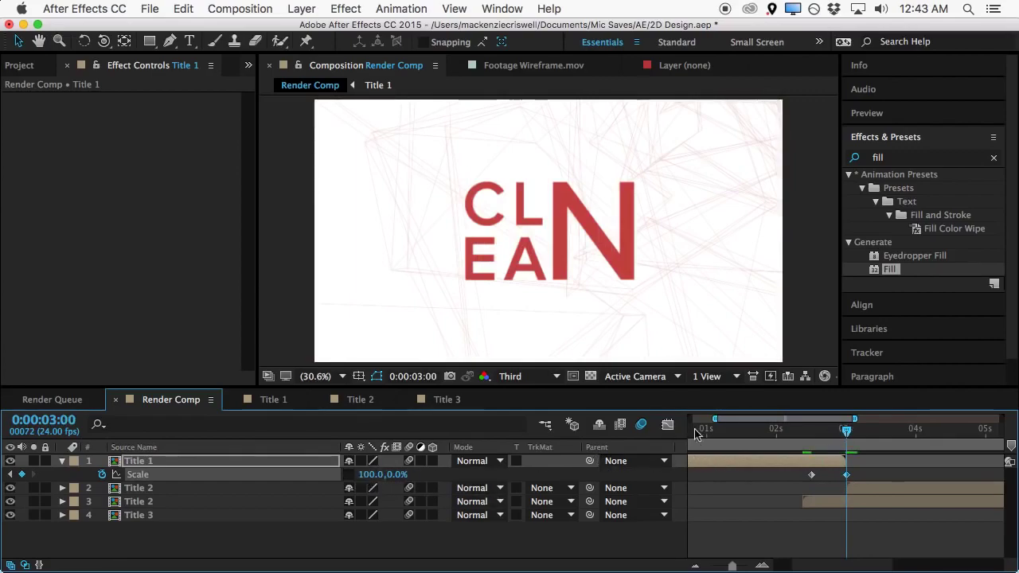
mouse_move(840, 436)
left_mouse_down()
mouse_move(814, 446)
mouse_move(842, 446)
left_mouse_up()
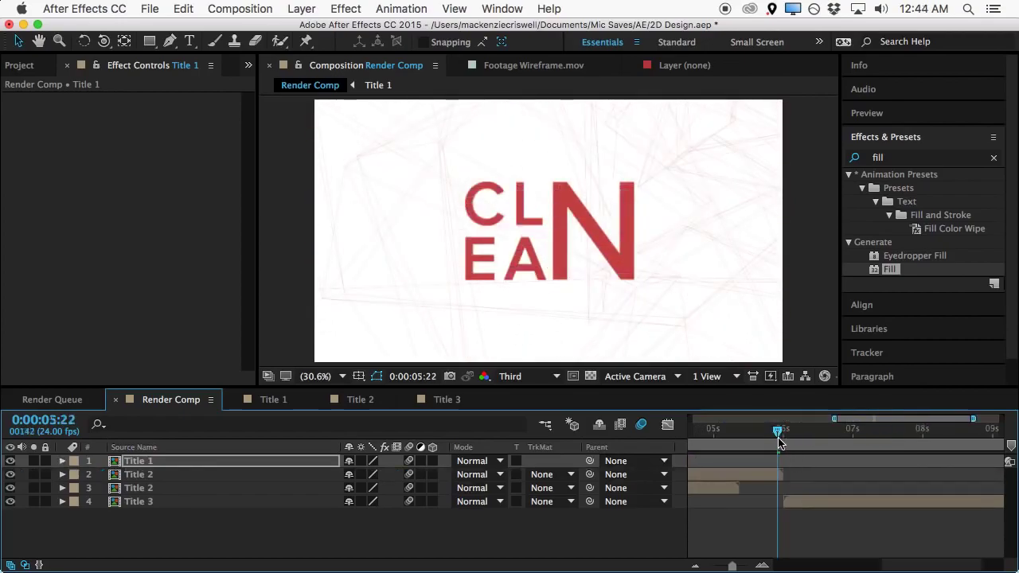
Add Position, Scale and Rotation keyframes to the upper Title 2 layer at 0:00:05:15
left_click_drag(778, 446, 757, 455)
key("super+Down")
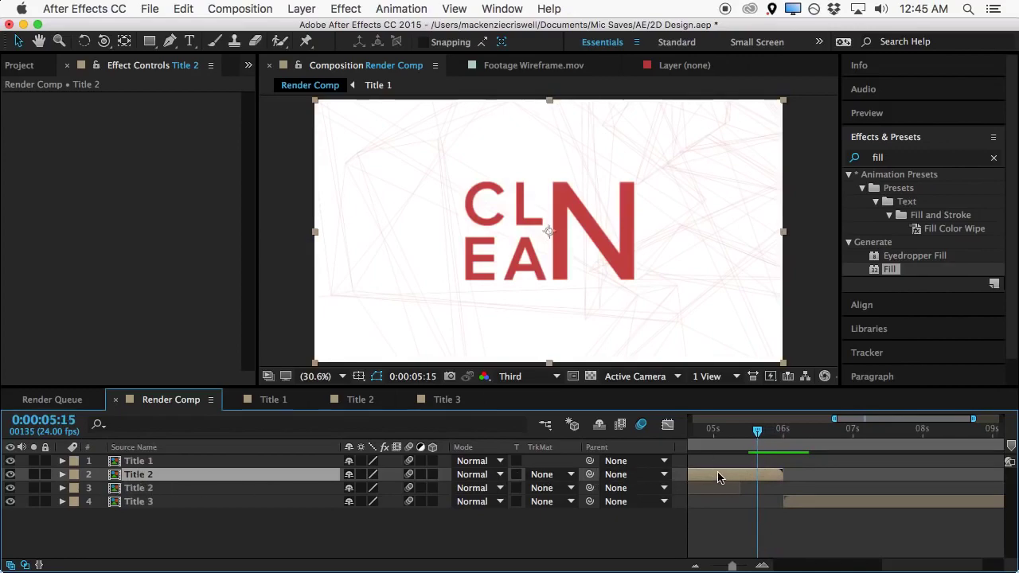
key("s")
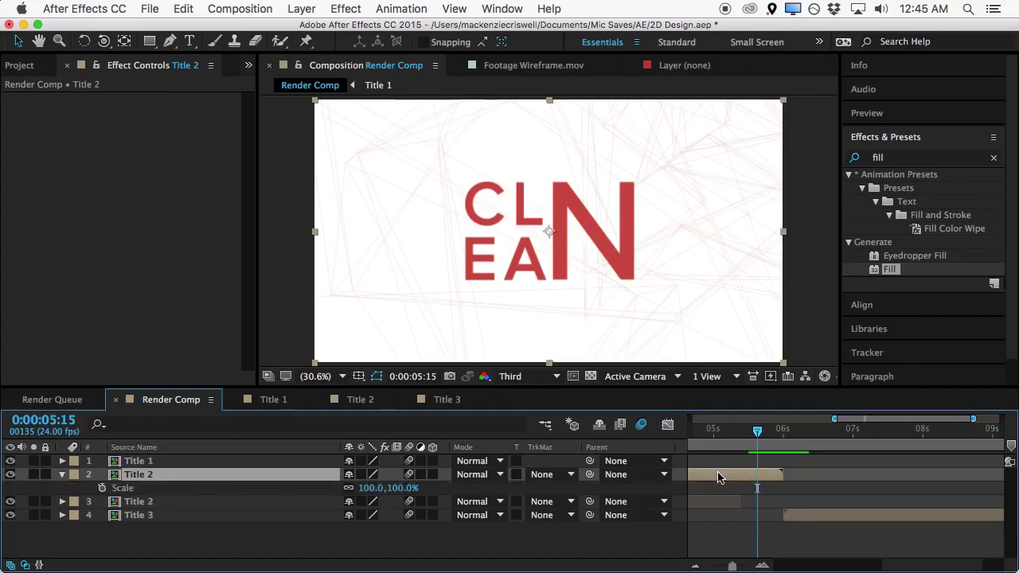
key("shift+p")
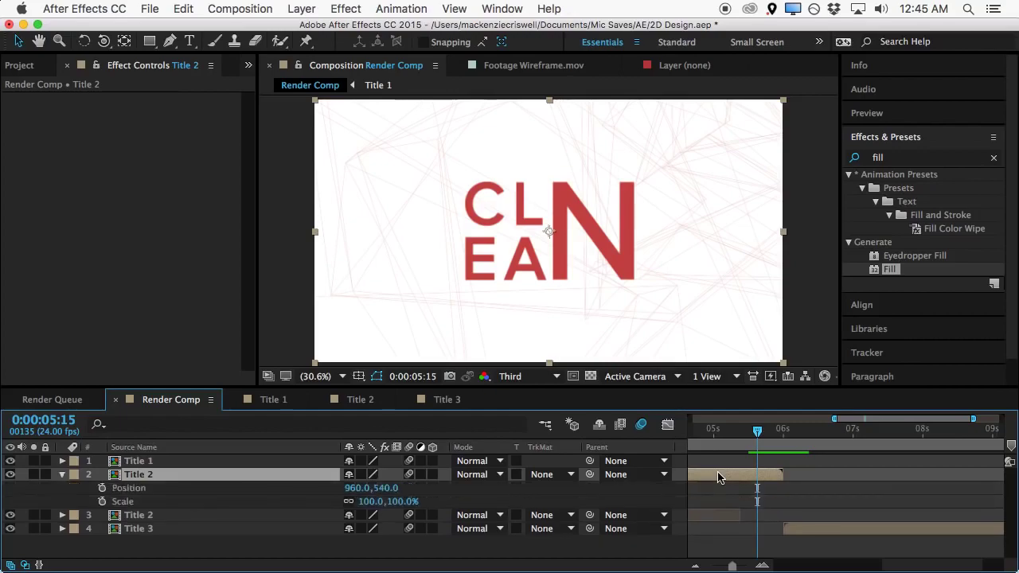
key("shift+r")
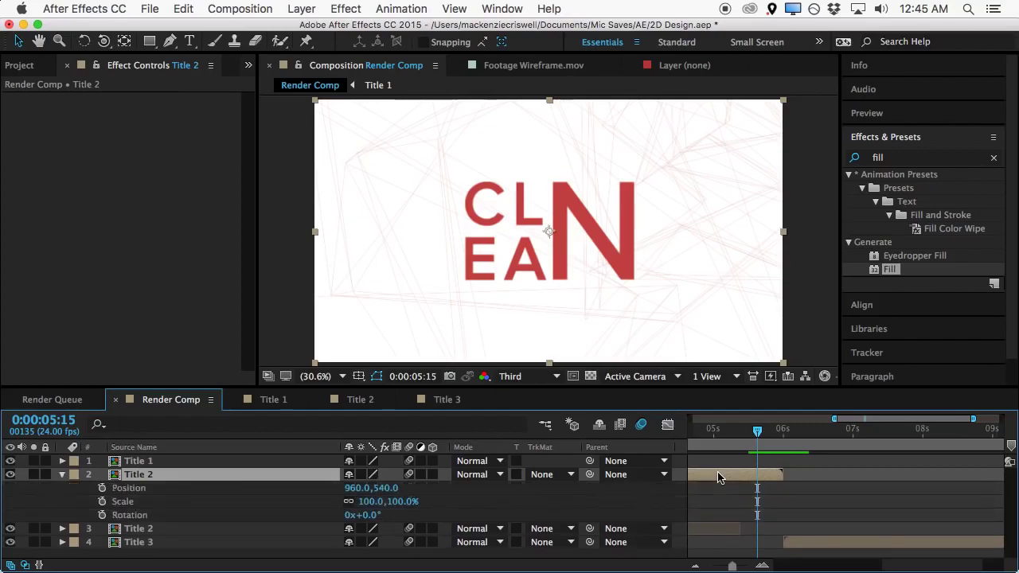
left_click_drag(102, 487, 110, 518)
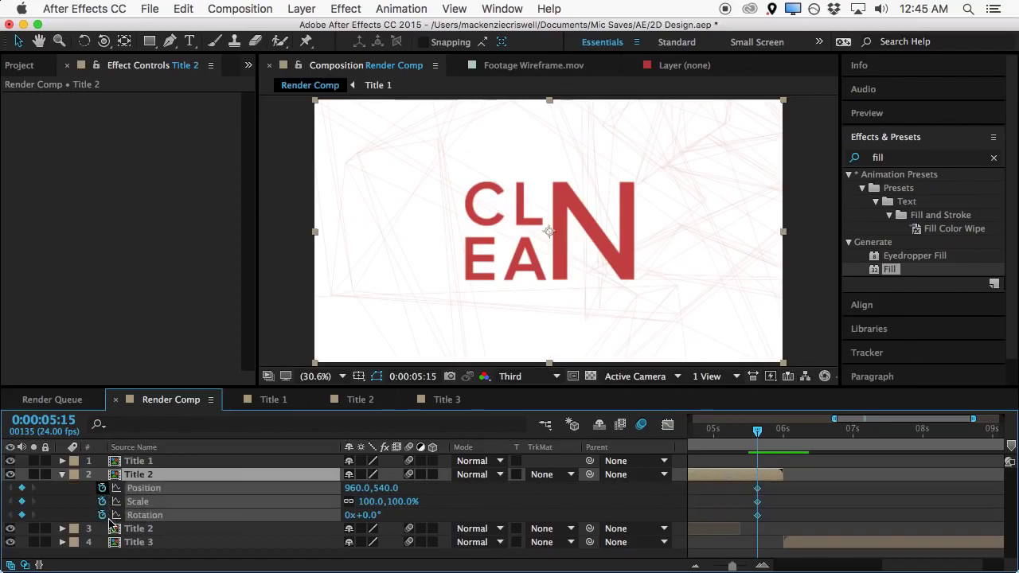
At the upper Title 2 layer's last frame, 0:00:05:23, scale it up to 651% and shift it to about -1209.8, 8.2
left_click_drag(760, 448, 784, 442)
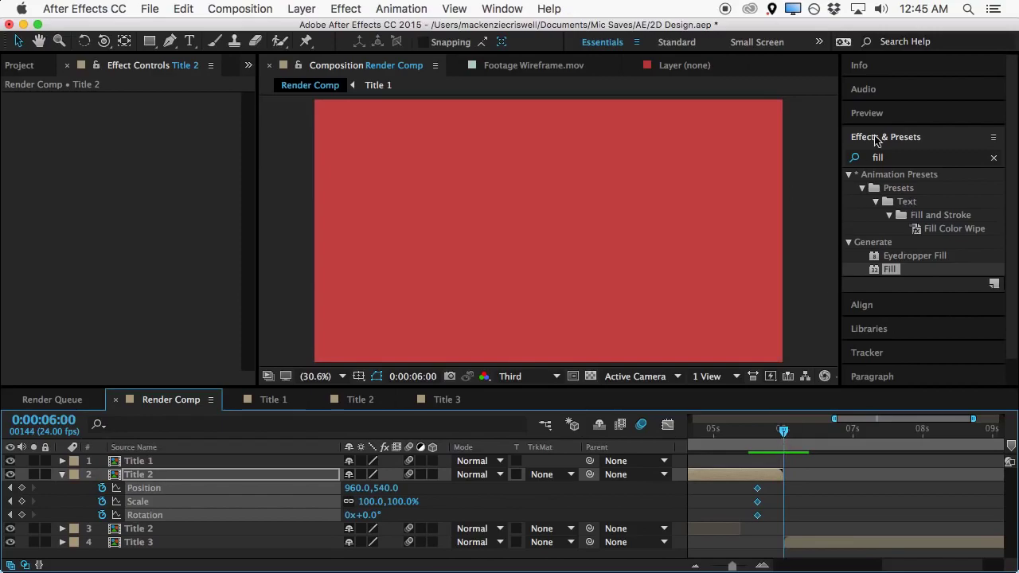
left_click(890, 307)
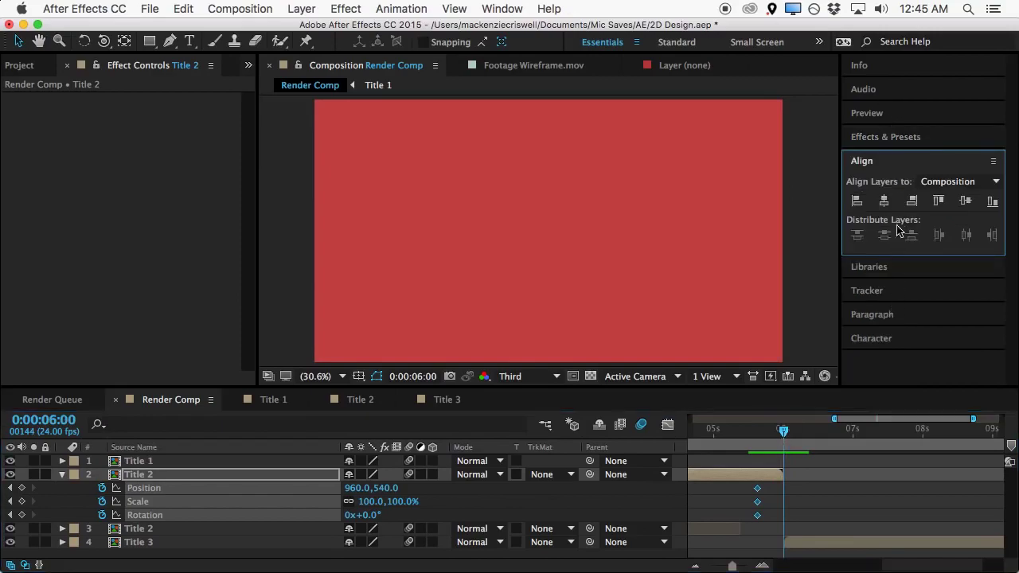
left_click(904, 139)
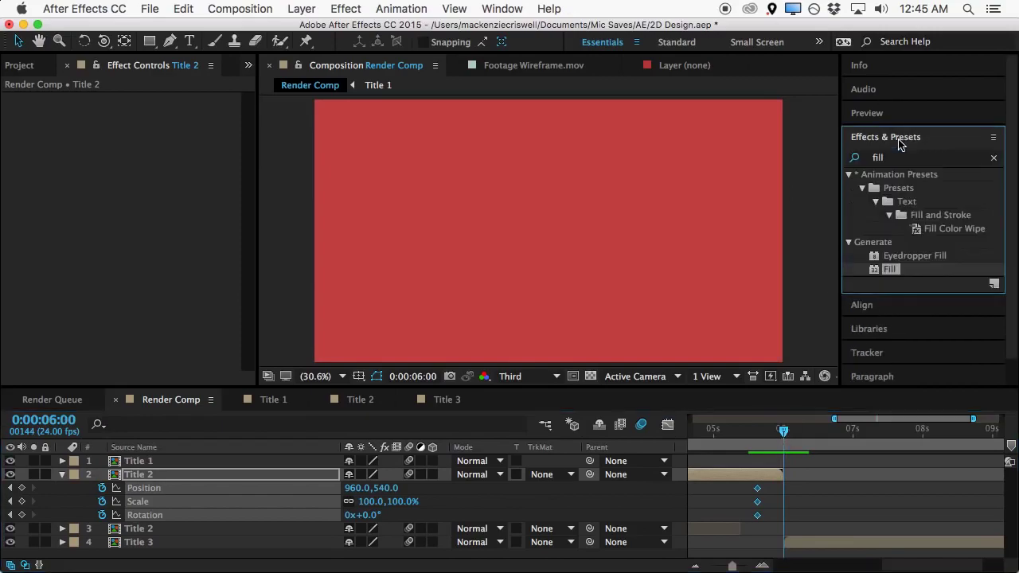
left_click(888, 114)
left_click(885, 90)
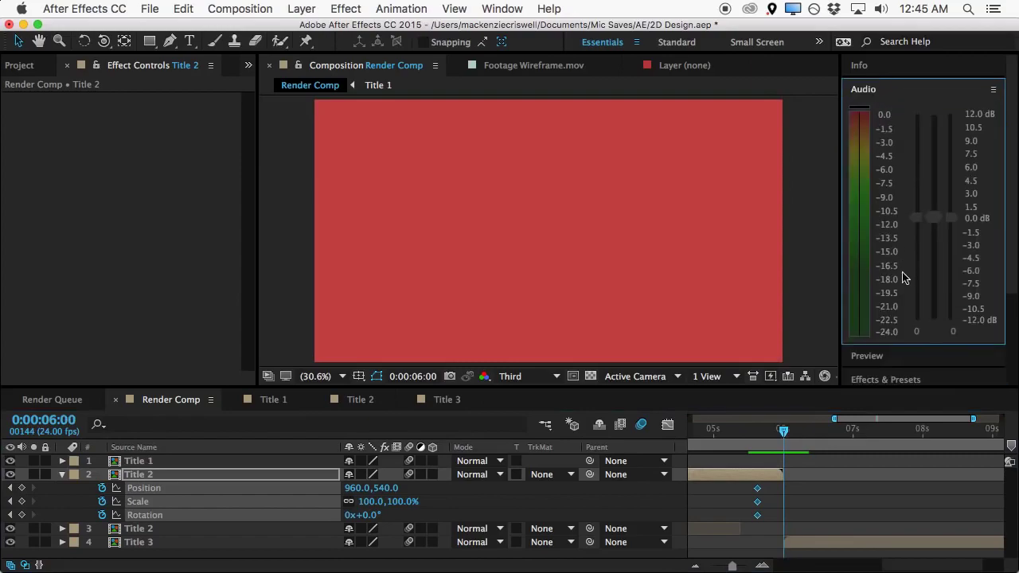
left_click(890, 358)
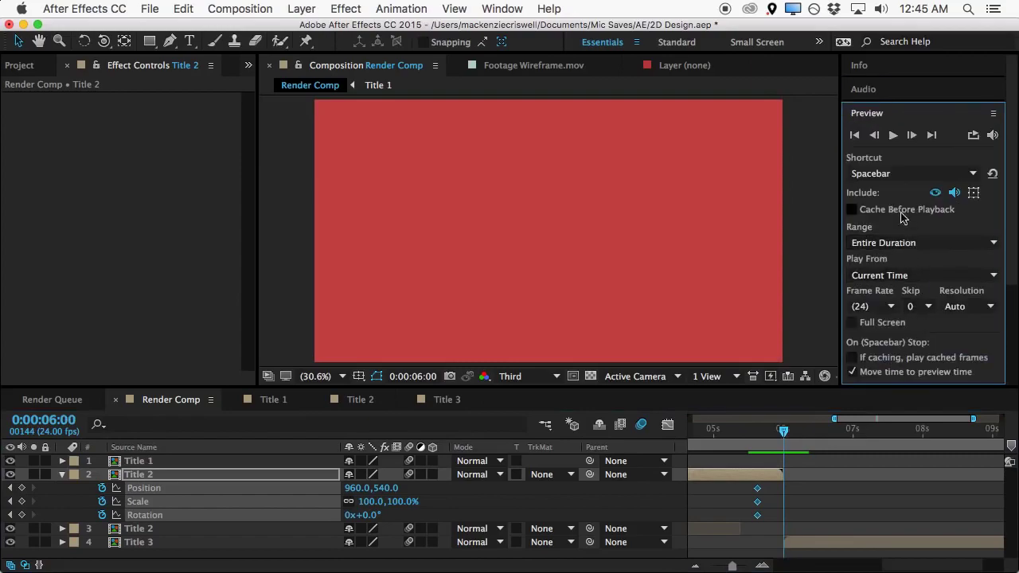
left_click(874, 136)
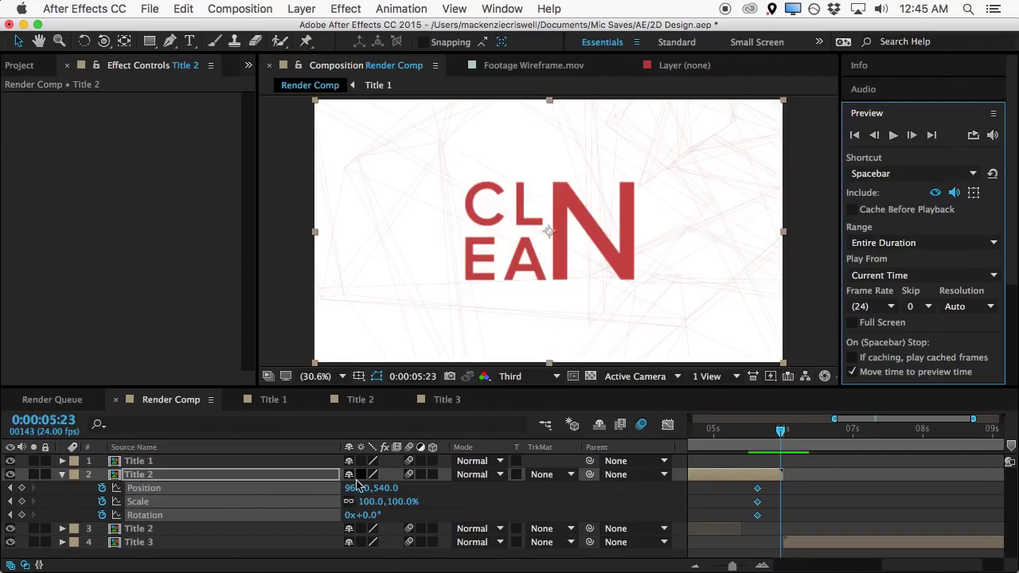
left_click_drag(392, 502, 844, 495)
left_click_drag(756, 199, 231, 227)
left_click_drag(555, 307, 545, 158)
Rotate the upper Title 2 layer to 15° at 0:00:05:23 and reposition it to about -834.6, -771.7 over the letter N
left_click(367, 515)
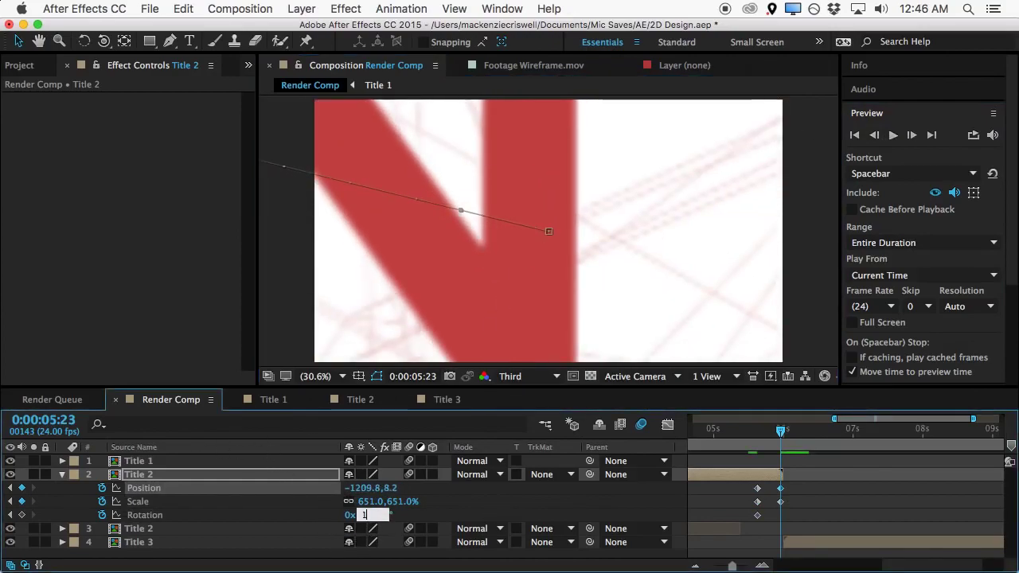
type("15")
key("Return")
left_click_drag(510, 320, 600, 123)
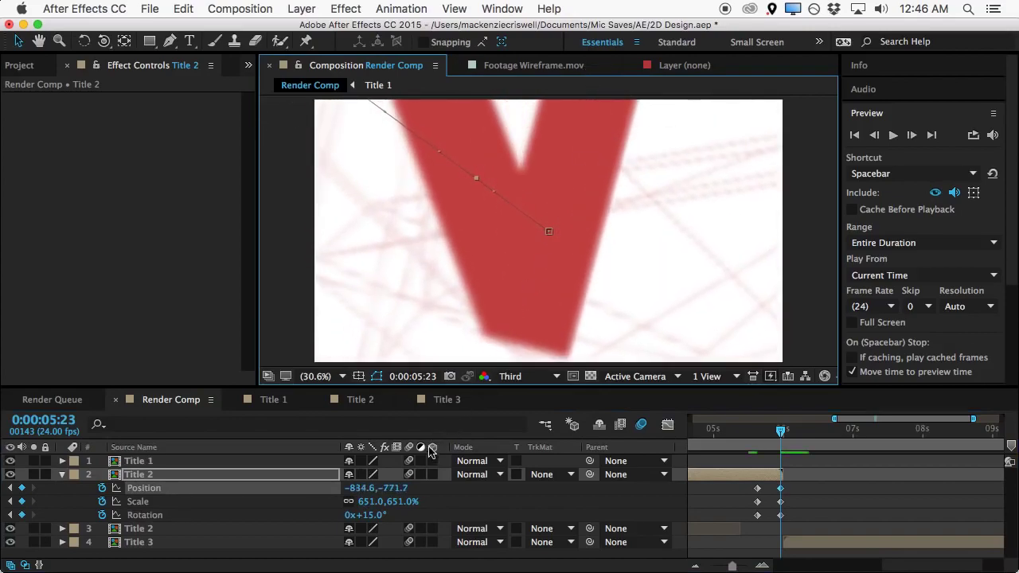
Enlarge the upper Title 2 layer to 1642% at 0:00:05:23 and move it to about -3226.2, -2073.5 so the N nearly fills the frame
left_click_drag(403, 503, 693, 489)
left_click_drag(685, 295, 443, 121)
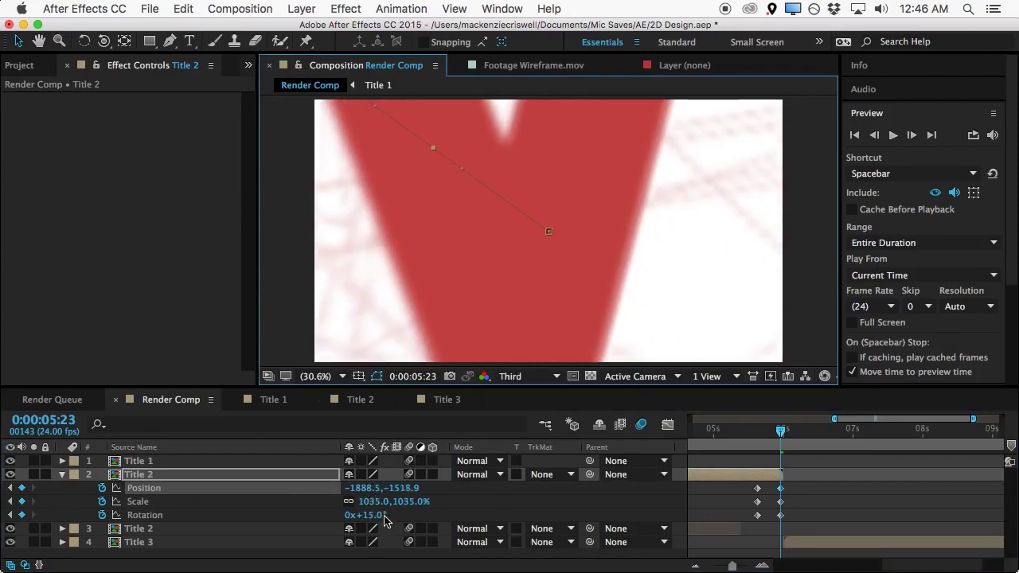
left_click_drag(382, 502, 478, 502)
left_click_drag(637, 335, 562, 279)
Examine Title 2's zoom into the N frame by frame, going backward from 0:00:05:23 to 0:00:05:16
left_click(877, 136)
left_click(879, 136)
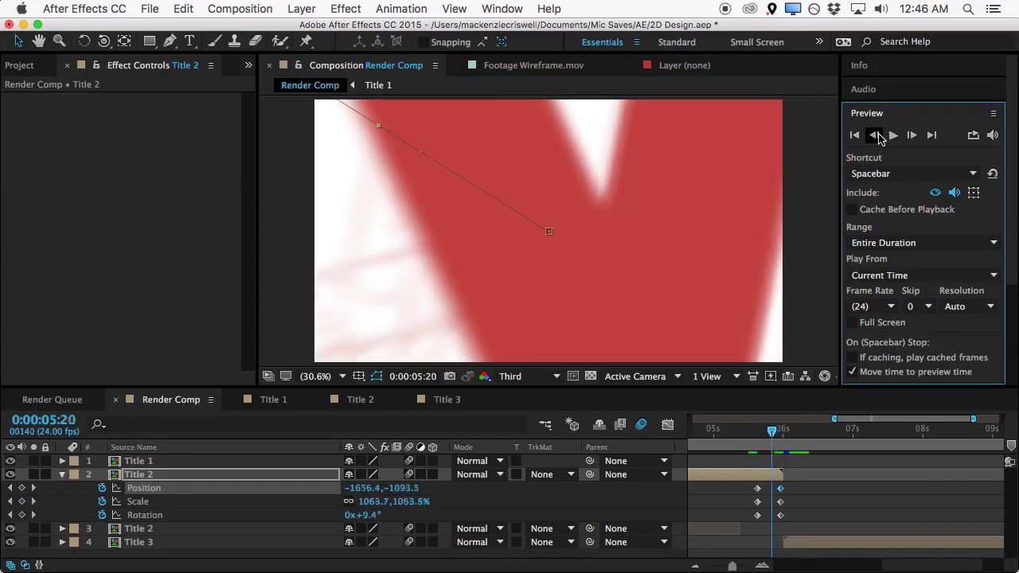
left_click(876, 136)
left_click(876, 135)
left_click(877, 135)
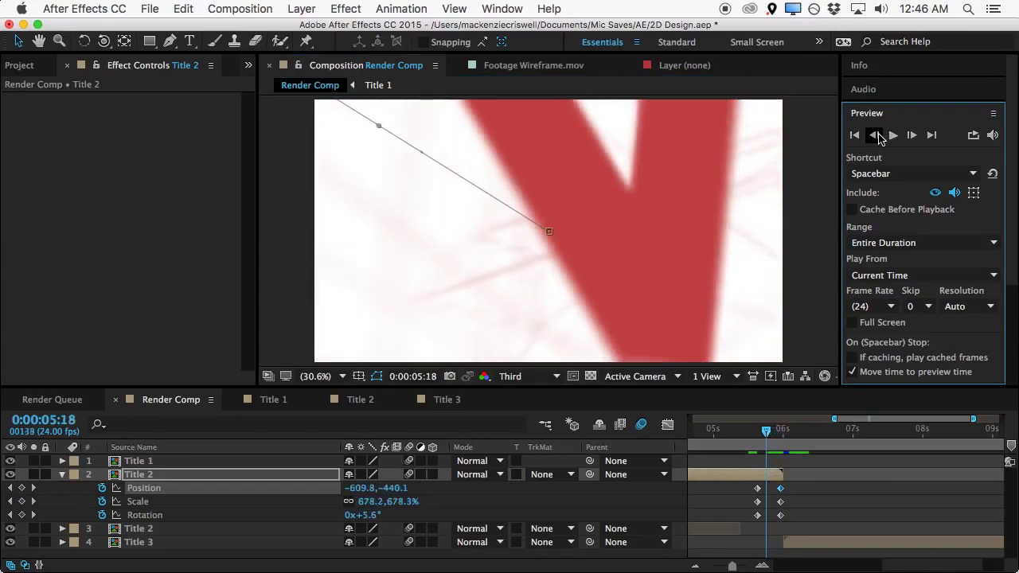
left_click(876, 135)
left_click(877, 135)
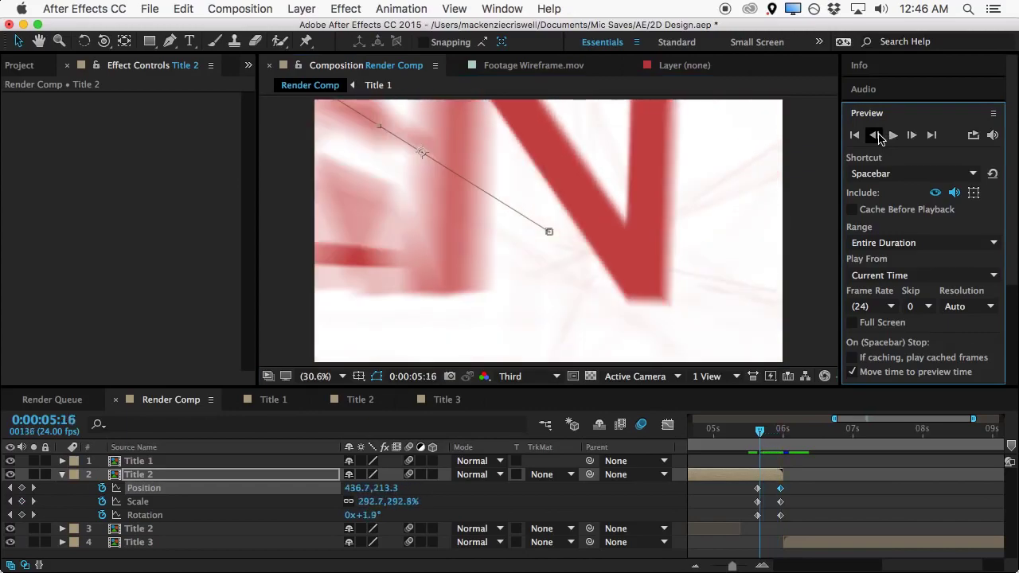
Check the end of the Title 2 zoom frame by frame between 0:00:05:20 and the cut to Title 3 at 0:00:06:00
left_click(784, 431)
left_click_drag(784, 431, 782, 431)
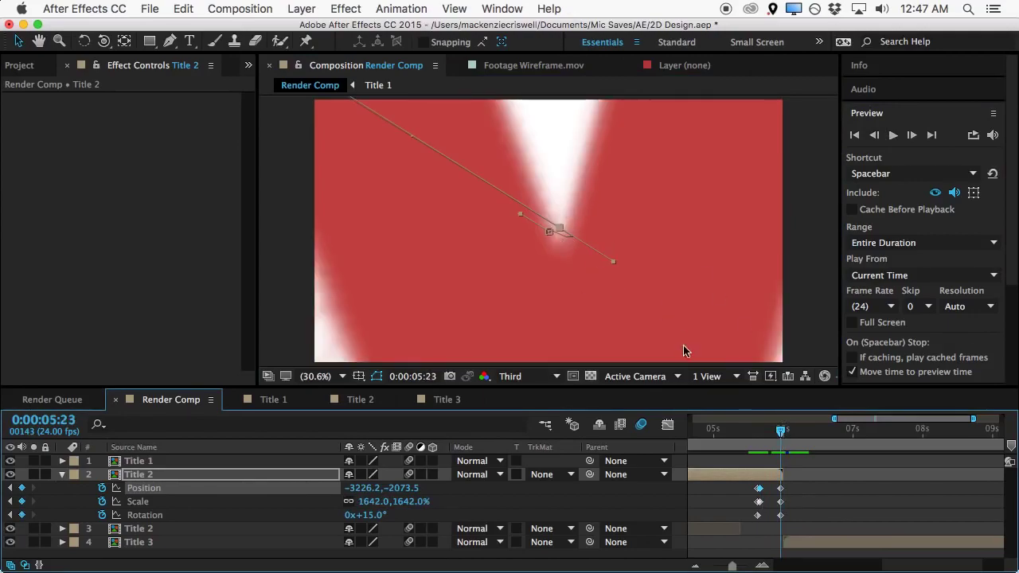
left_click(881, 140)
left_click(876, 137)
left_click(876, 137)
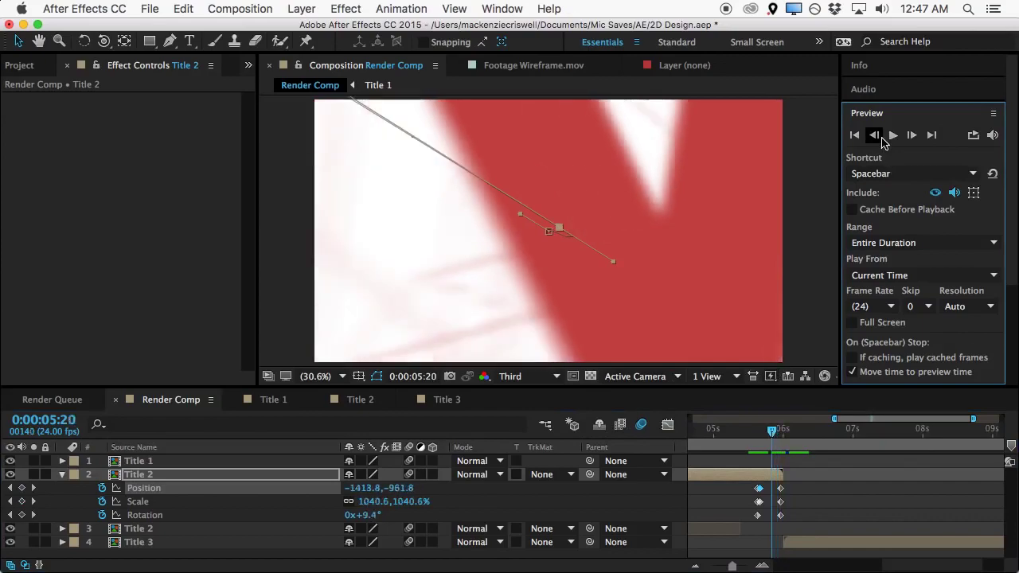
left_click(913, 135)
left_click(913, 135)
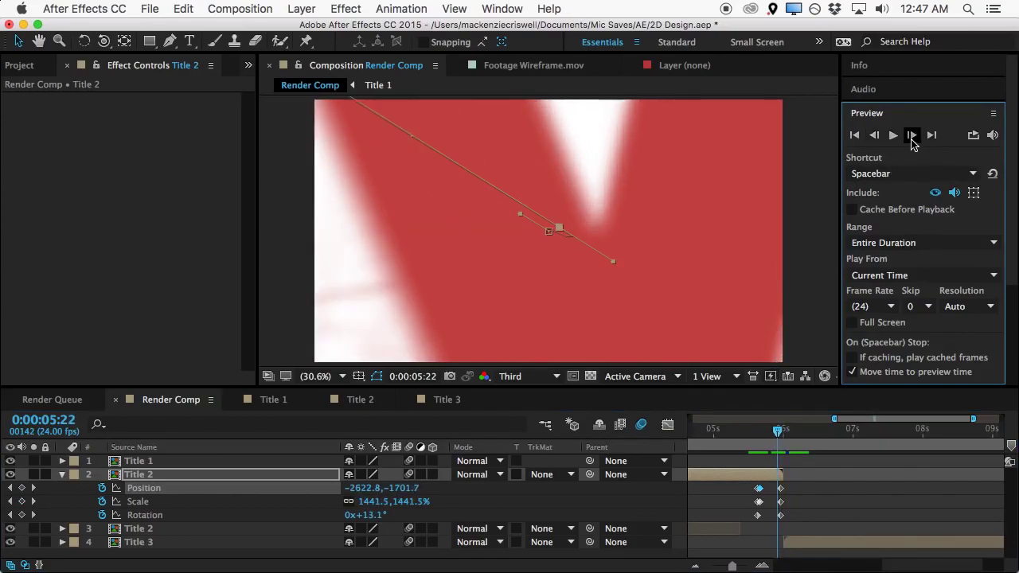
left_click(913, 136)
left_click(912, 137)
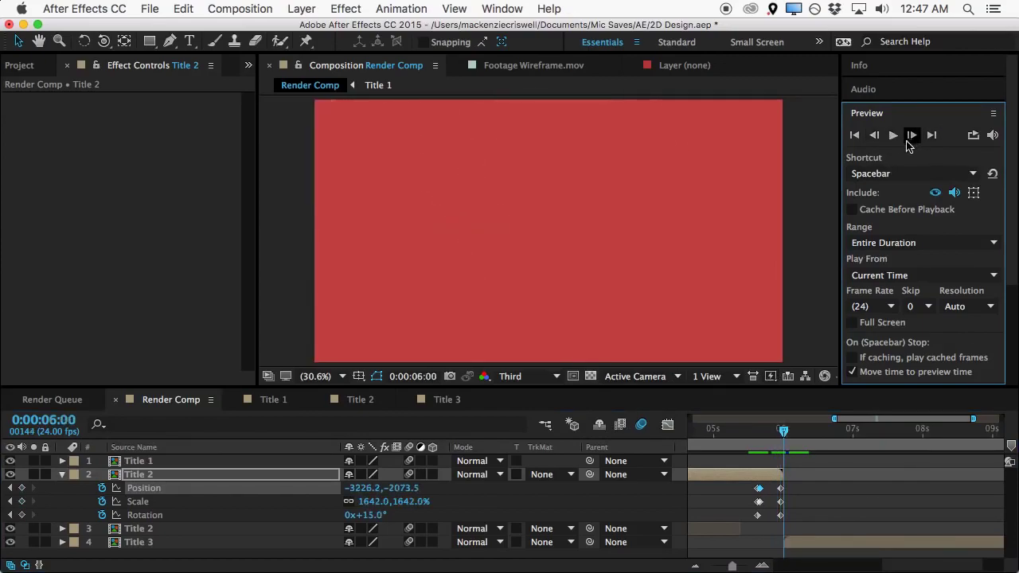
Examine the cut from Title 2 and Title 3's letter reveal frame by frame, from 0:00:05:23 to 0:00:06:11
left_click(875, 136)
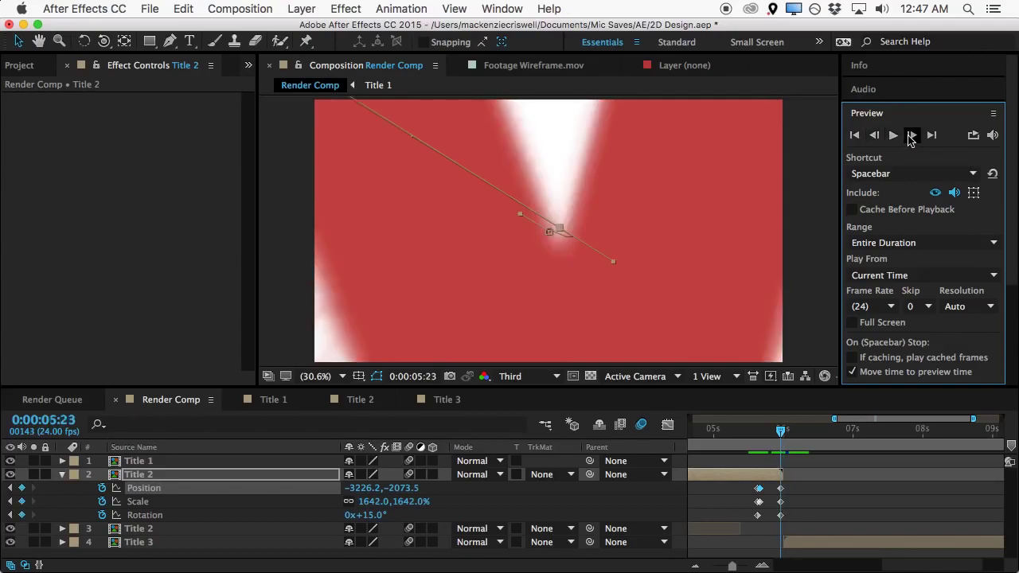
left_click(913, 135)
left_click(912, 136)
left_click(913, 136)
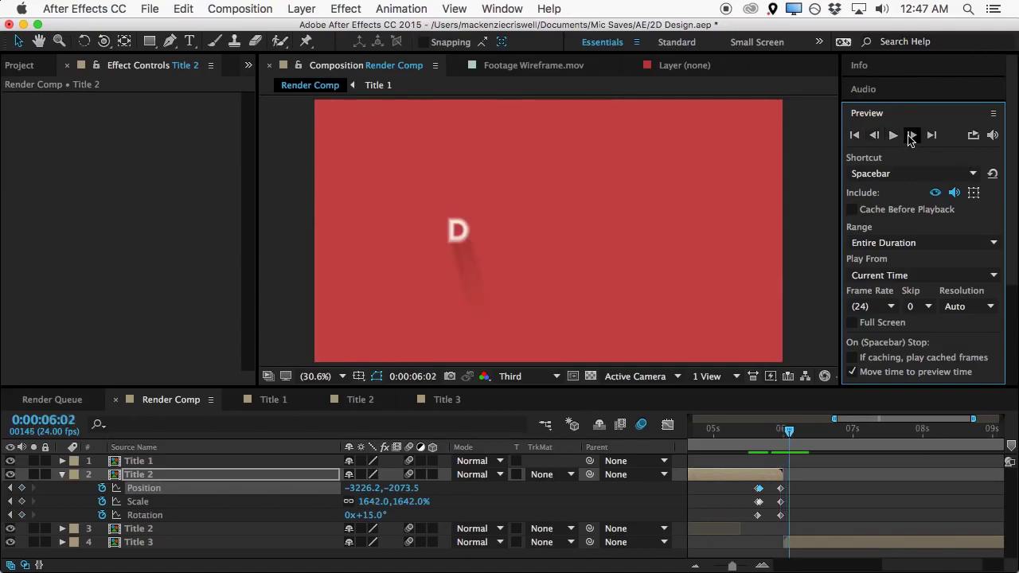
left_click(913, 137)
left_click(912, 136)
left_click(912, 136)
left_click(913, 136)
left_click(913, 136)
left_click(912, 136)
left_click(912, 136)
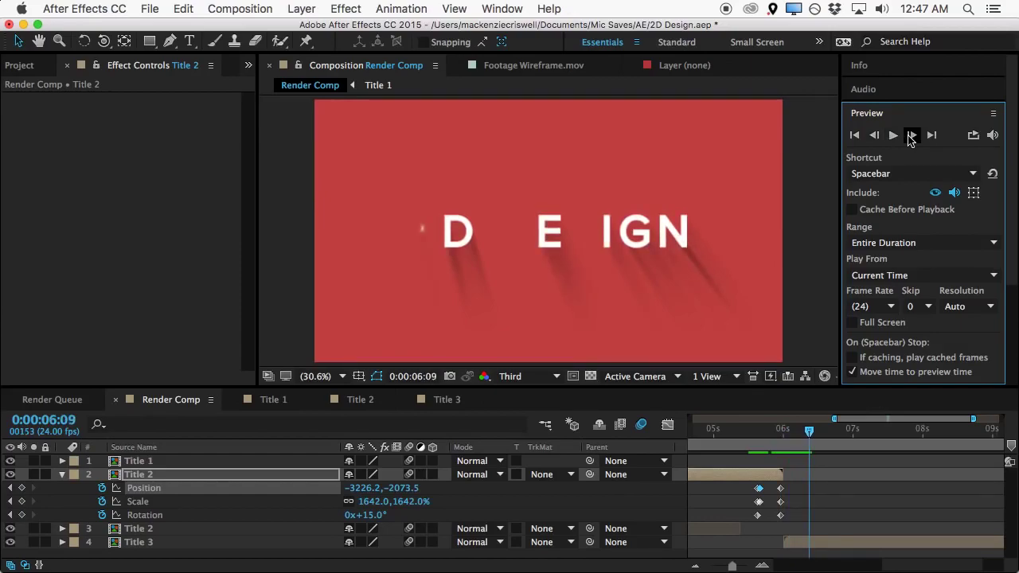
left_click(913, 136)
left_click(913, 136)
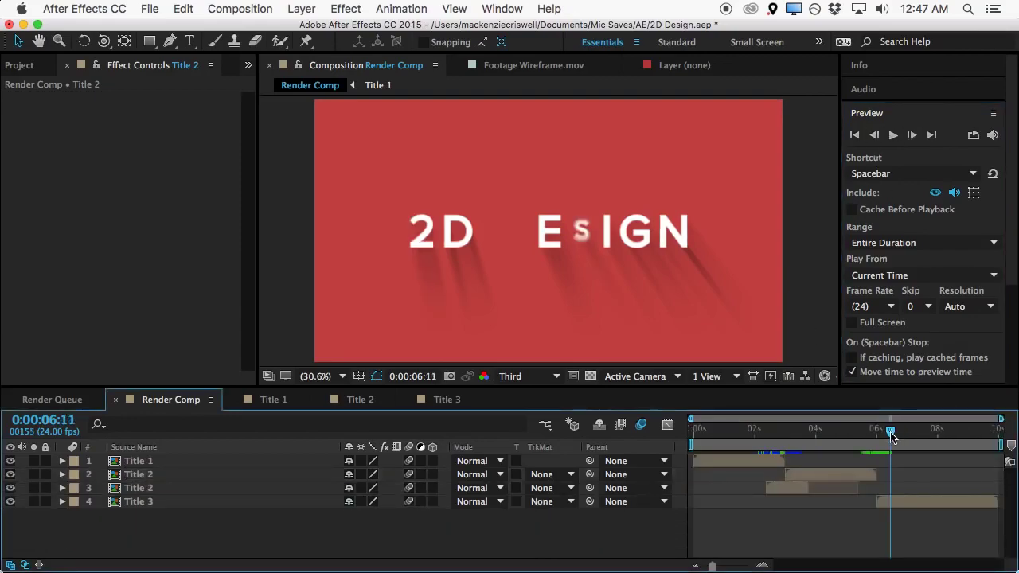
Scrub back and forth through Title 3's 2D DESIGN reveal, ending at 0:00:06:08
left_click_drag(891, 434, 916, 444)
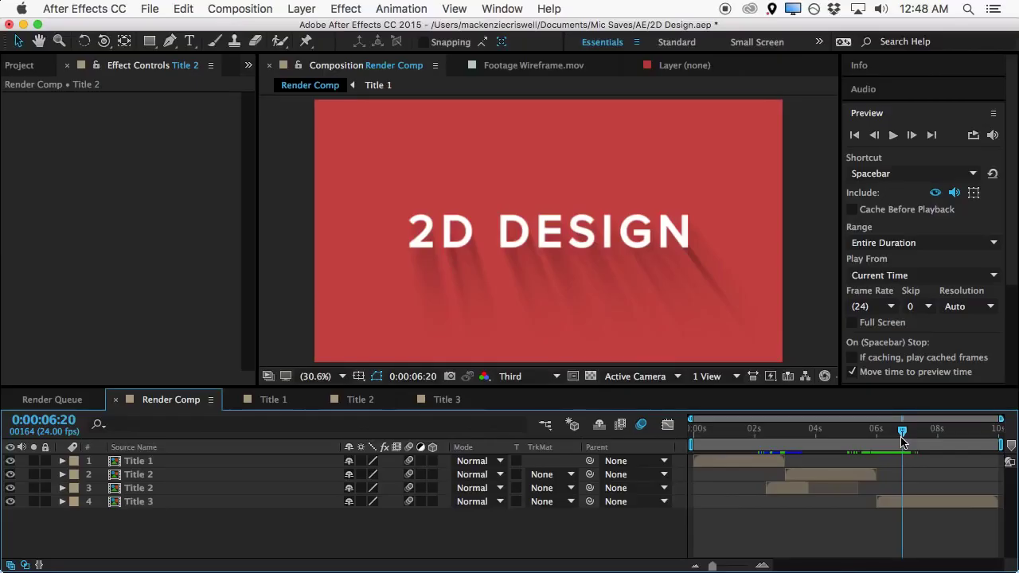
mouse_move(901, 451)
left_mouse_down()
mouse_move(879, 449)
mouse_move(889, 451)
left_mouse_up()
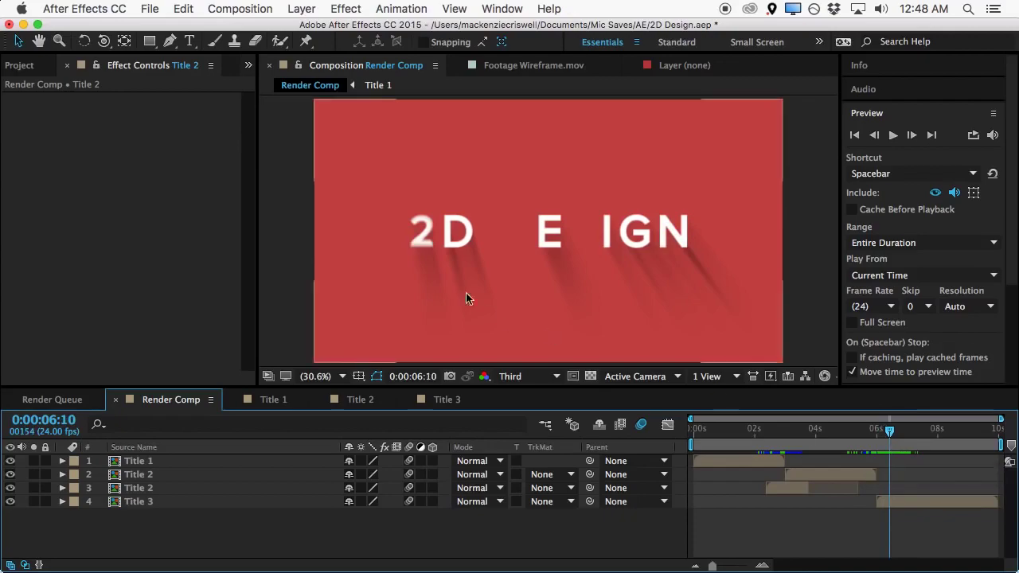
left_click(273, 225)
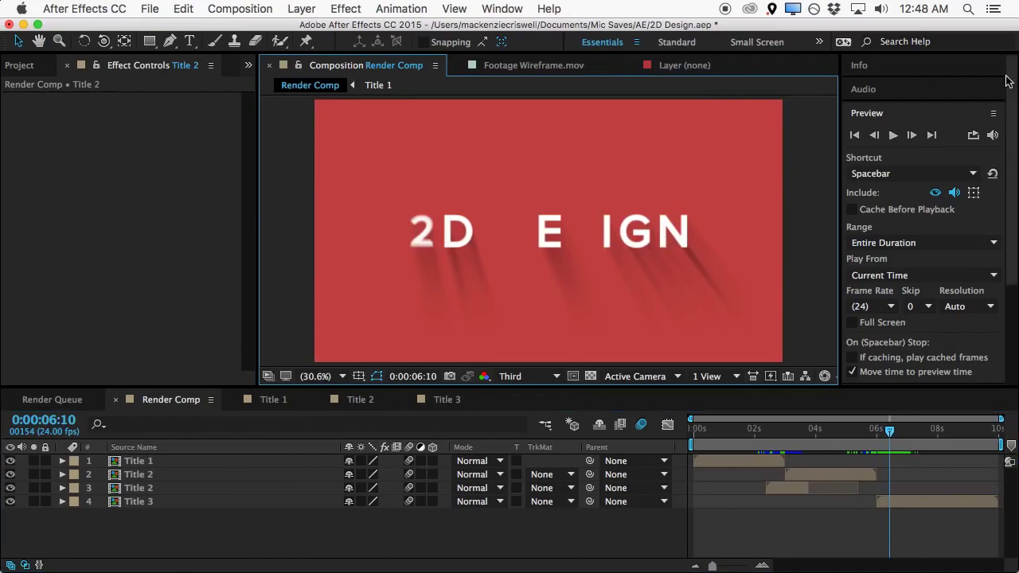
mouse_move(891, 432)
left_mouse_down()
mouse_move(910, 436)
mouse_move(887, 452)
left_mouse_up()
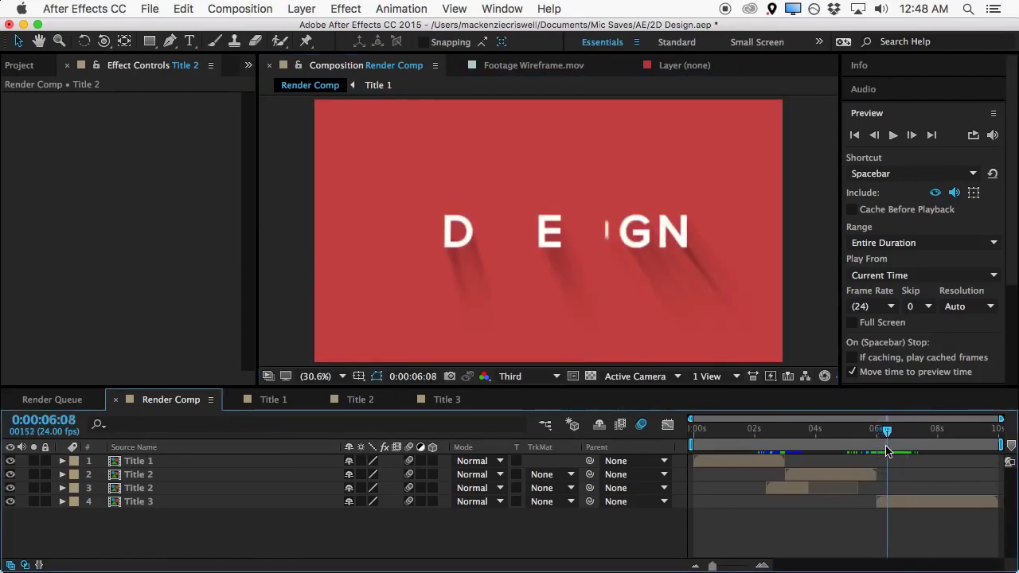